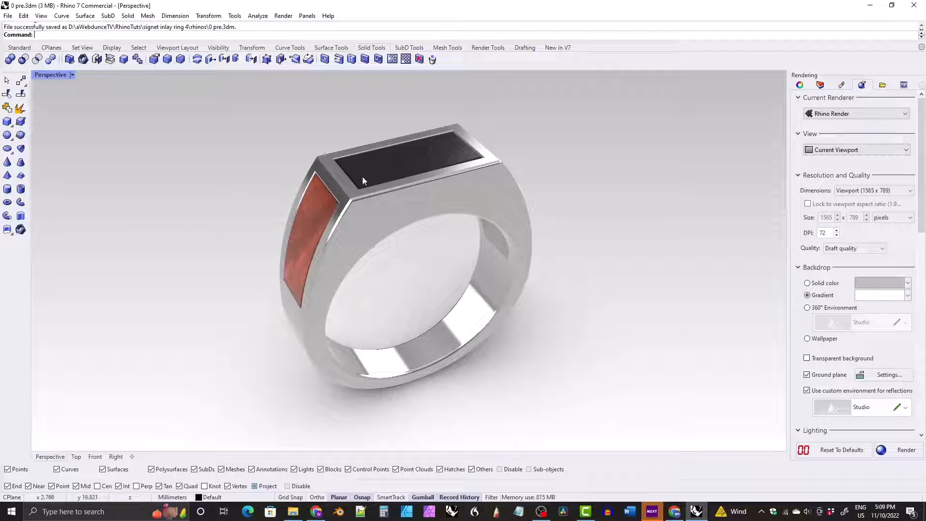
- Create a new model from the Small Objects - Millimeters template
right_drag(388, 194, 326, 193)
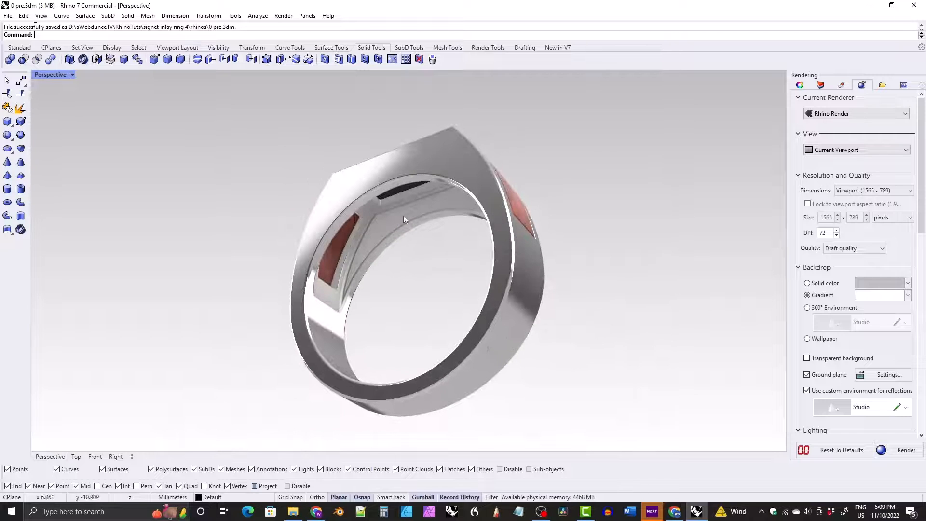
right_drag(366, 226, 361, 201)
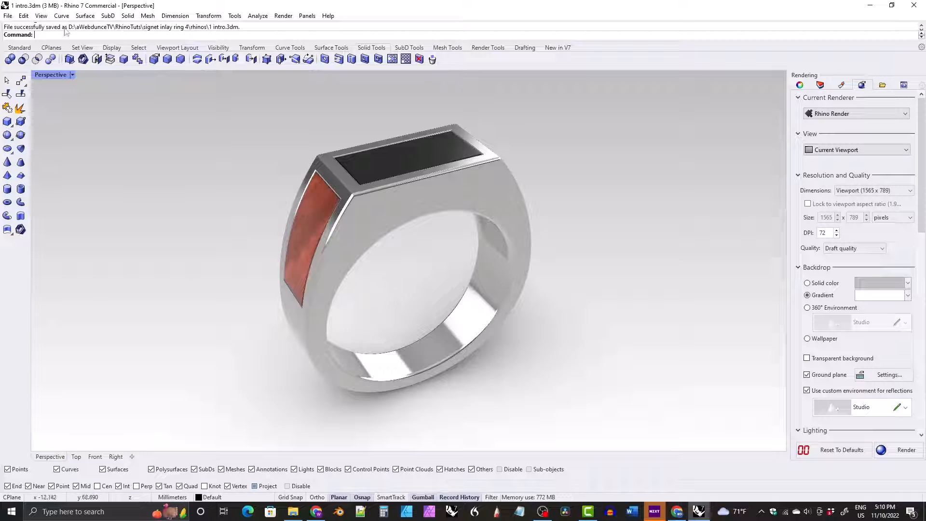
click(8, 15)
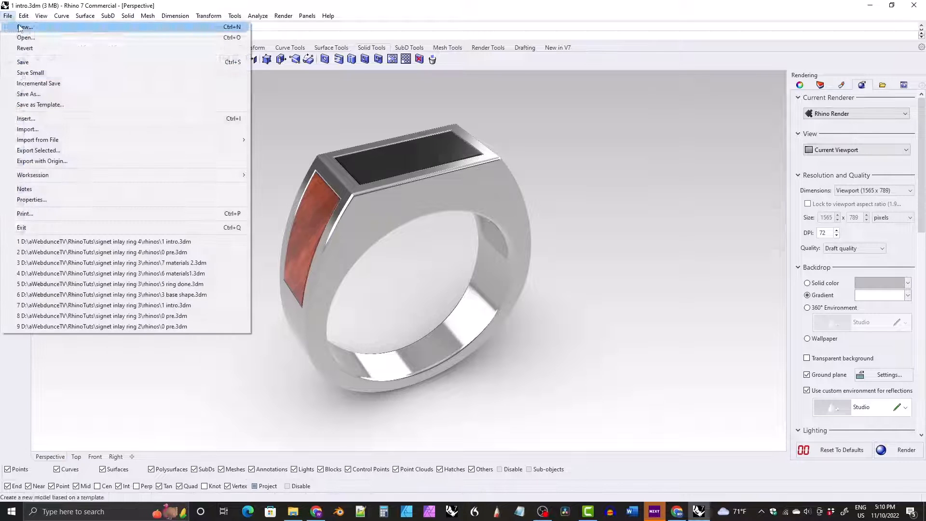
click(29, 25)
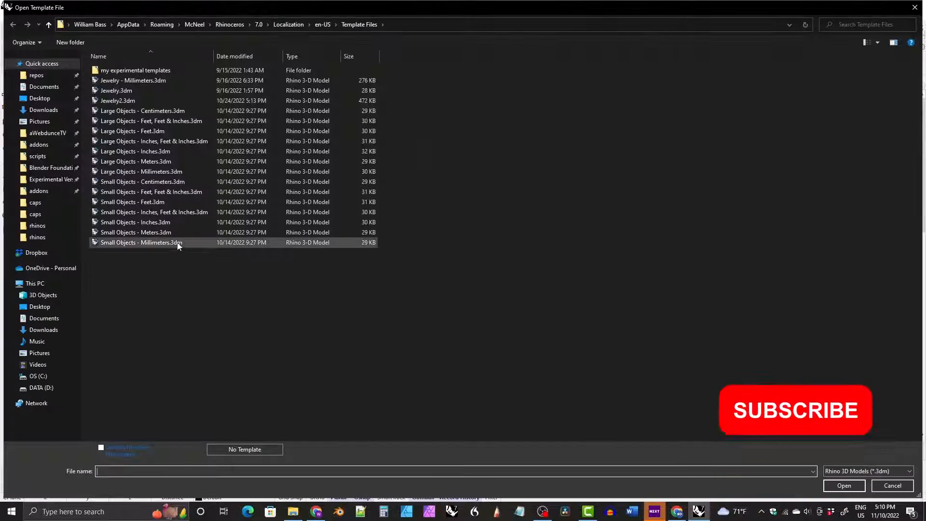
click(147, 243)
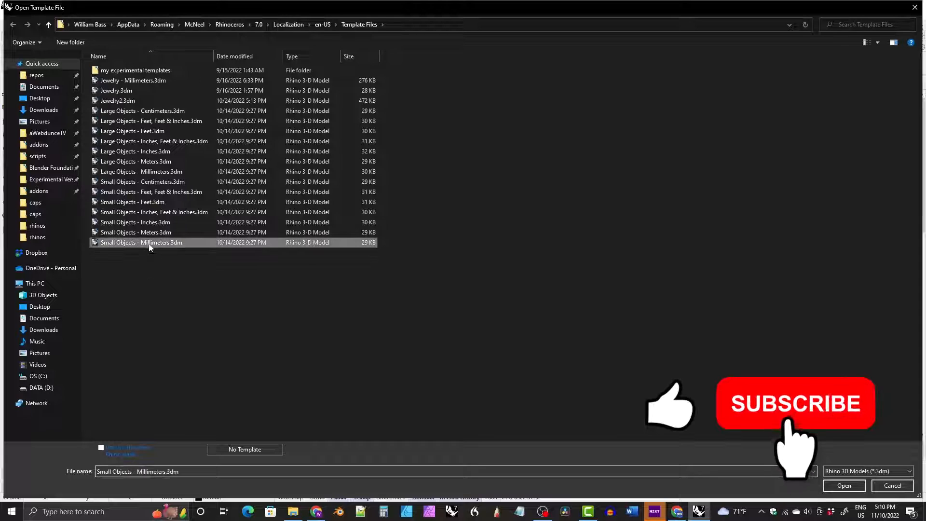
click(844, 485)
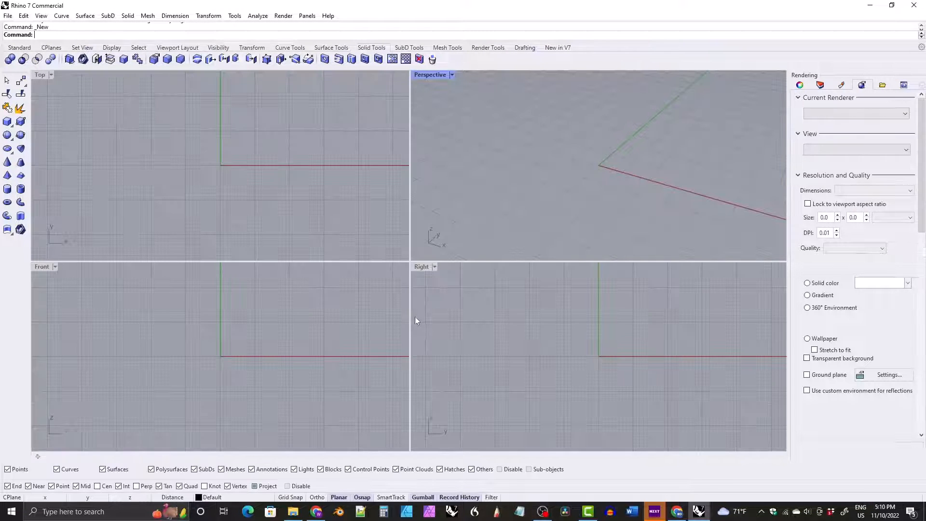
- Draw a circle 19.76 mm in diameter centred on the origin in the maximized Front view
double_click(43, 268)
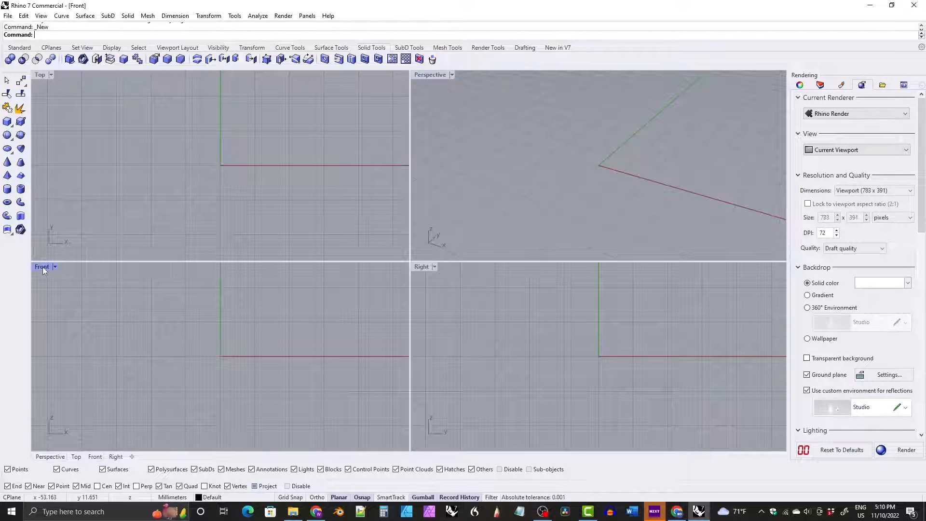
click(290, 47)
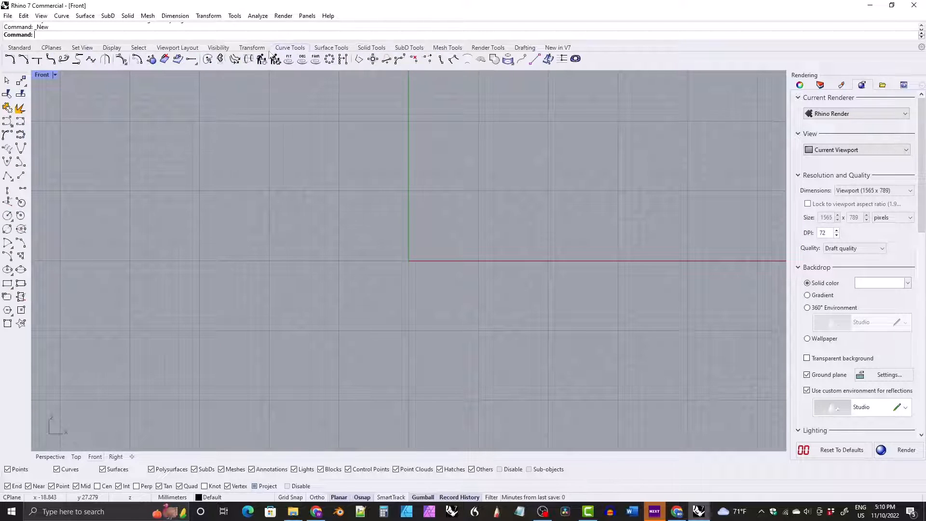
click(7, 216)
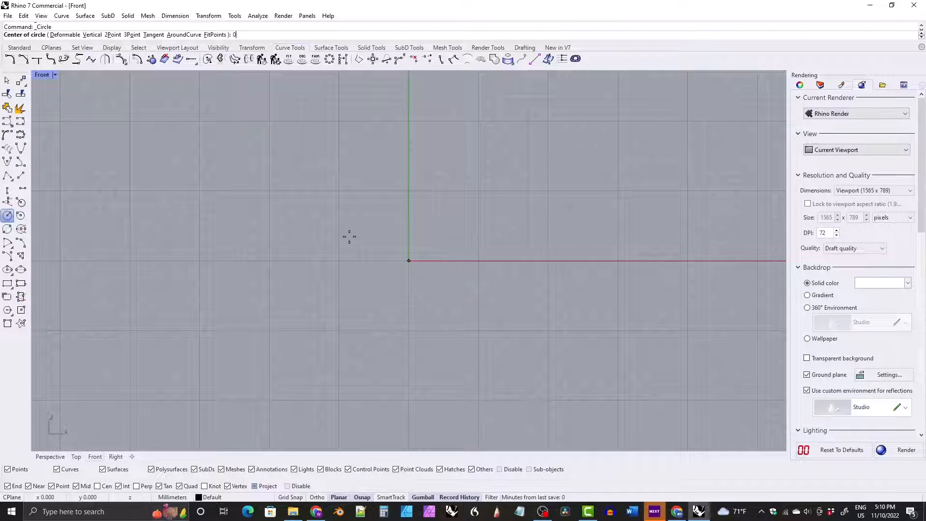
key(Return)
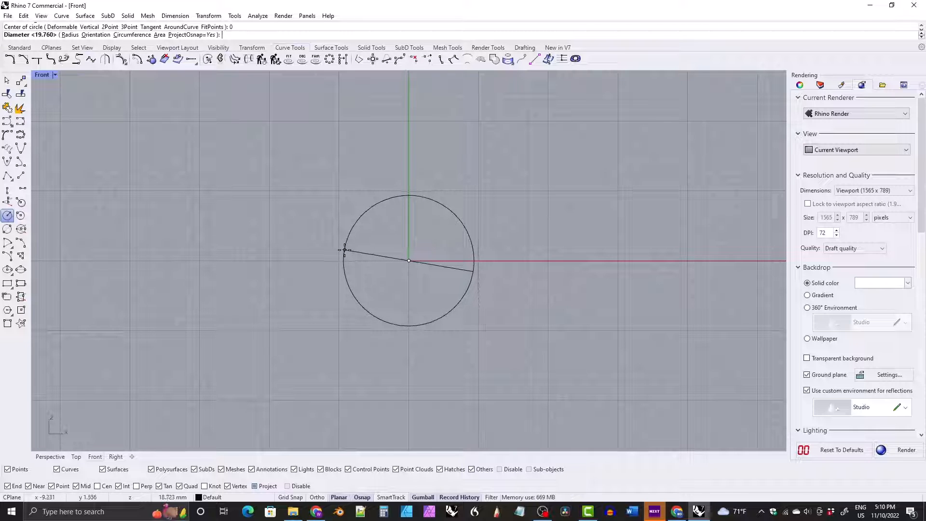
text(19.)
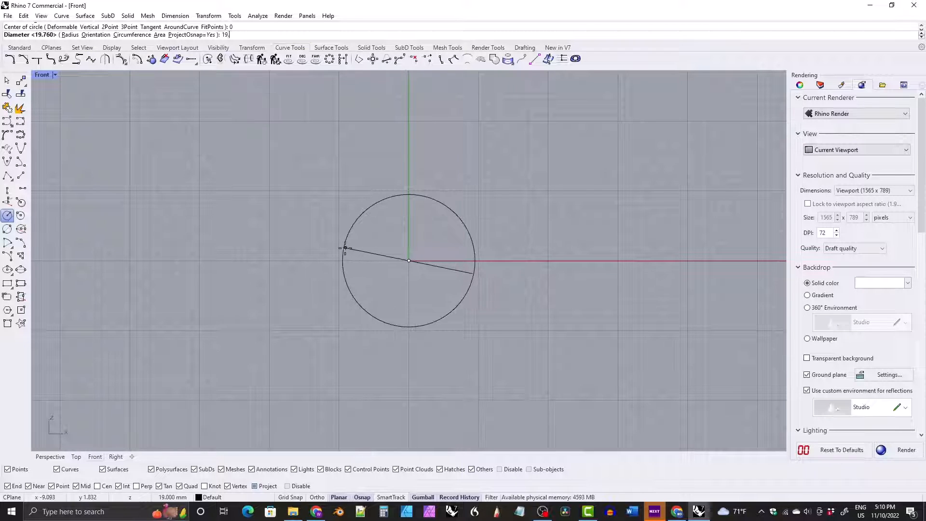
text(76)
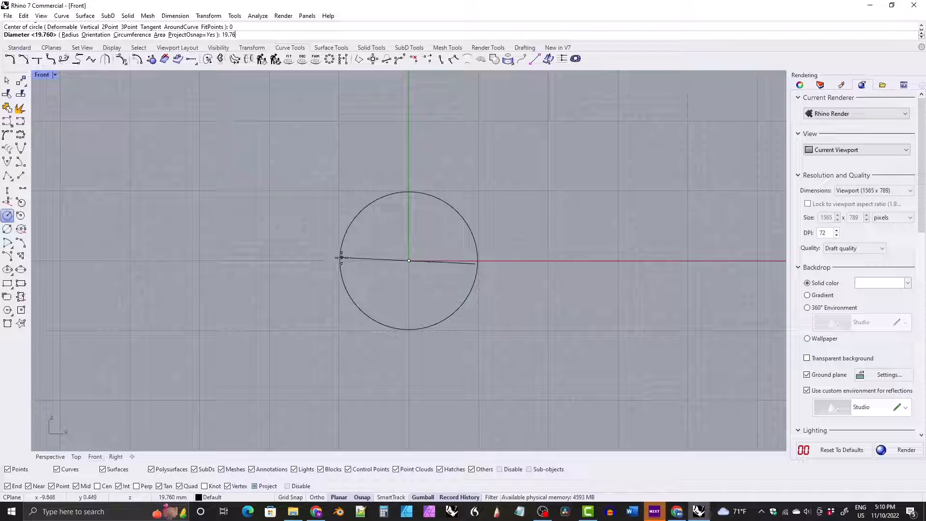
key(Return)
- Move the circle's seam point to its bottom quadrant
click(342, 256)
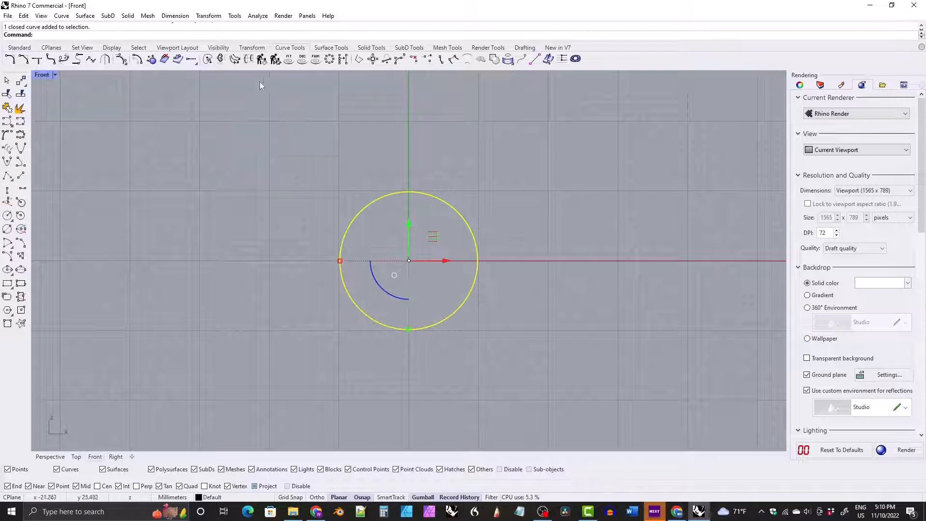
click(208, 59)
mouse_move(478, 260)
mouse_down()
mouse_move(427, 333)
mouse_move(410, 333)
mouse_up()
key(Return)
scroll(394, 286, up, 5)
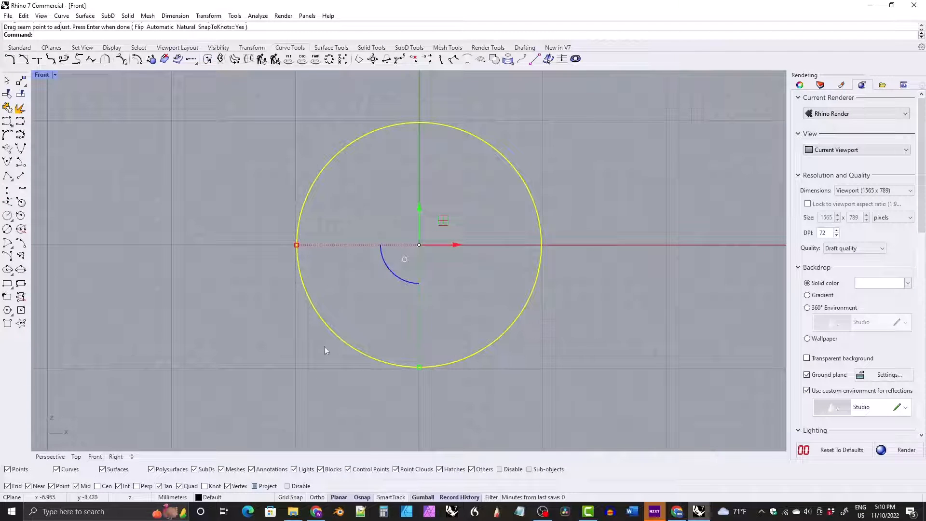
- Place single point objects on the circle's left and bottom quadrants
click(20, 48)
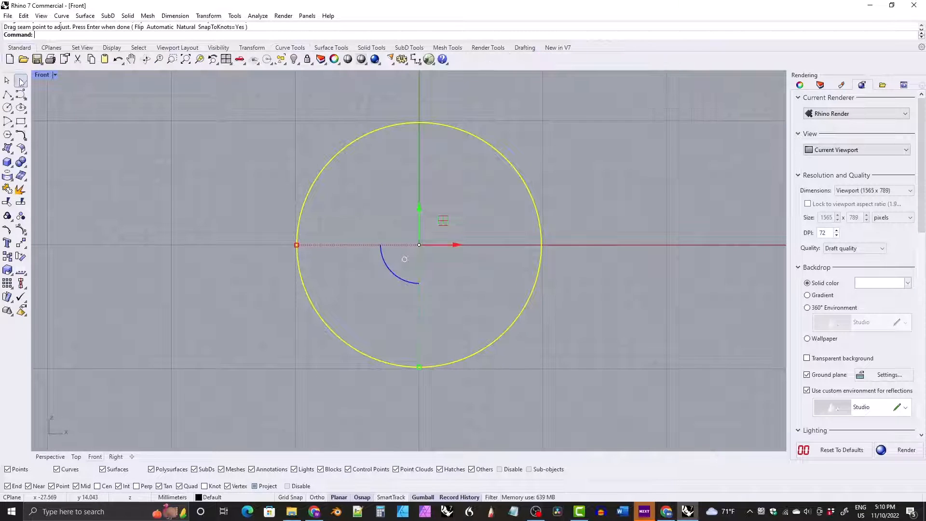
click(21, 80)
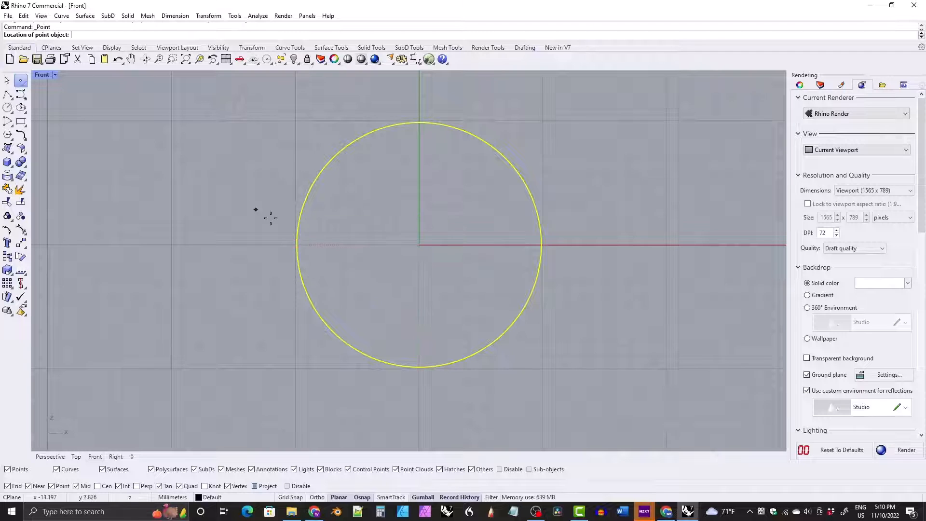
click(296, 245)
key(Return)
click(419, 366)
key(Escape)
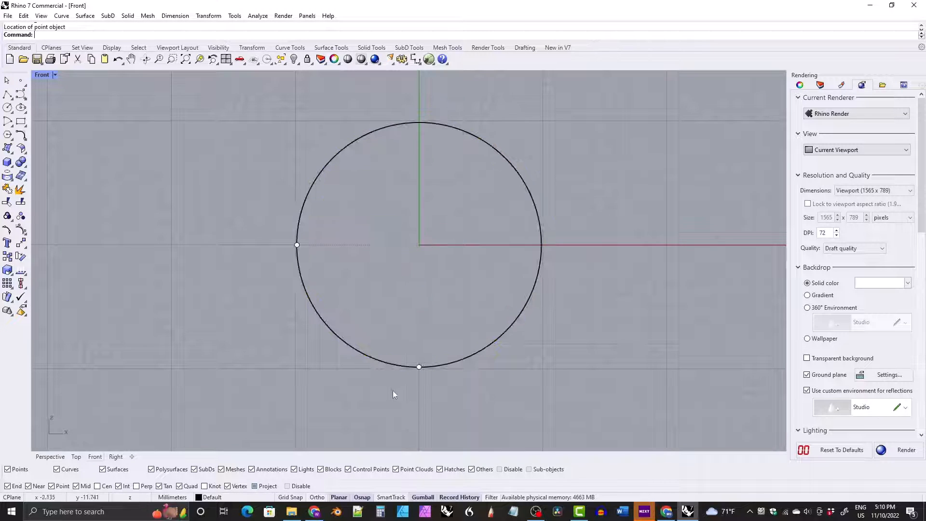
- Move the left quadrant point 2 mm outward, away from the circle along the horizontal axis
click(297, 245)
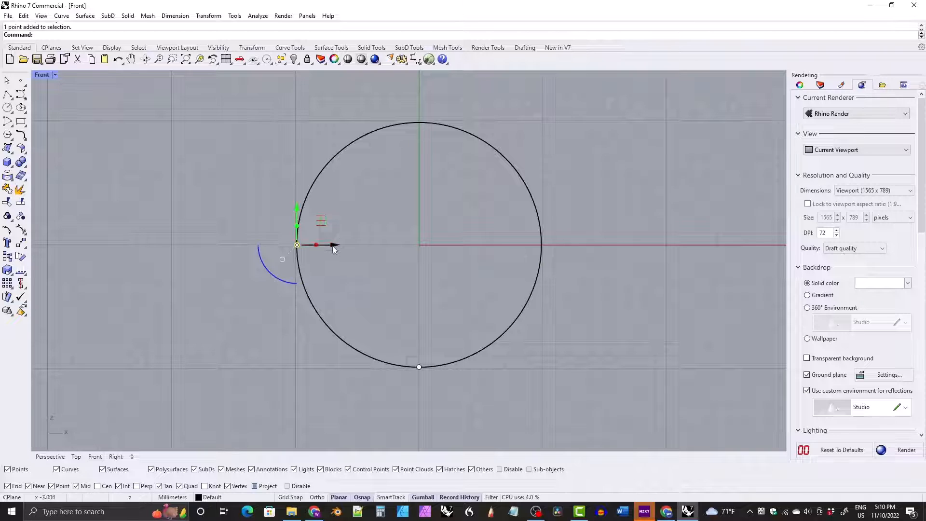
click(334, 245)
text(-2)
key(Return)
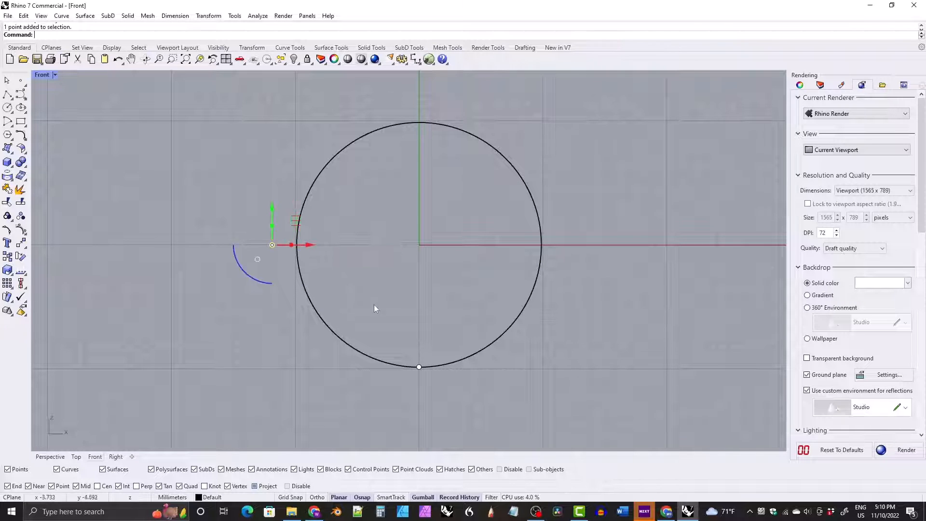
key(Escape)
- Try to shift the bottom quadrant point straight down, outward from the circle
click(418, 367)
click(418, 331)
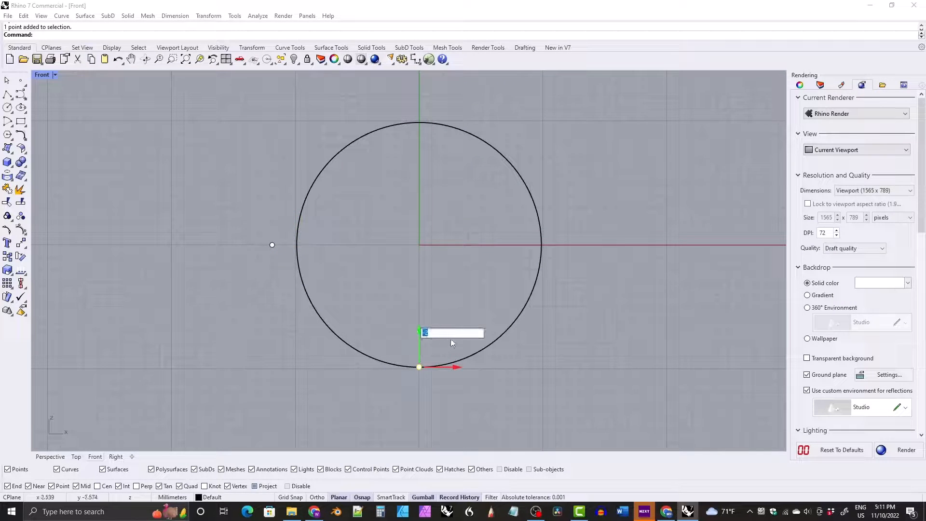
text(-1)
key(Return)
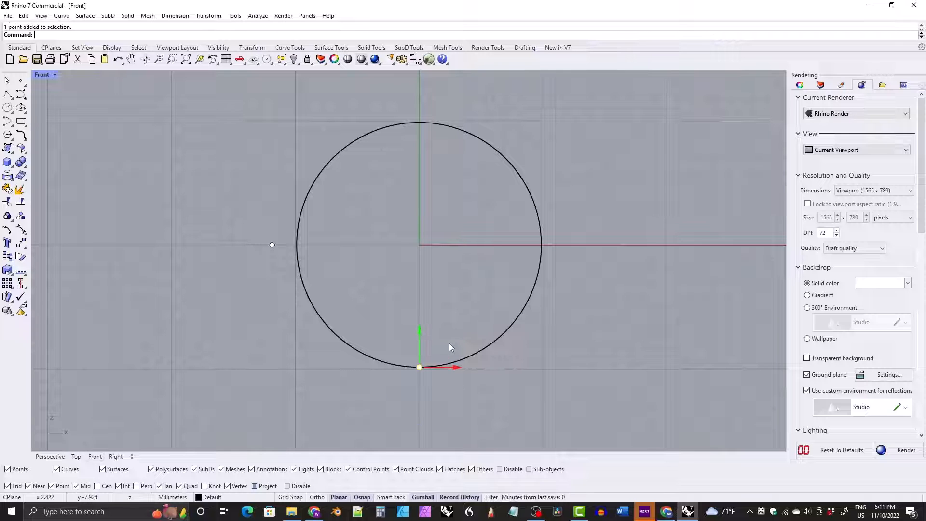
click(419, 349)
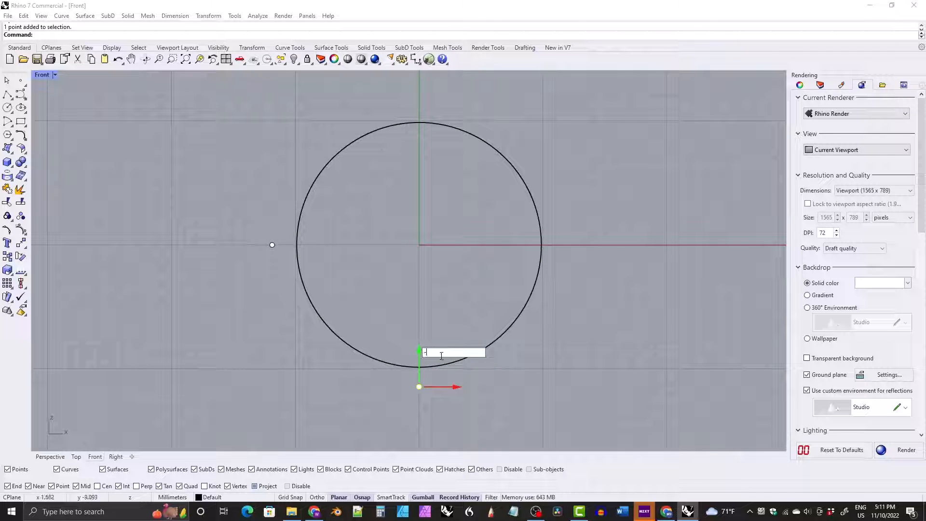
click(396, 303)
key(ctrl+z)
- Move the bottom quadrant point vertically outward below the circle and deselect it
click(419, 331)
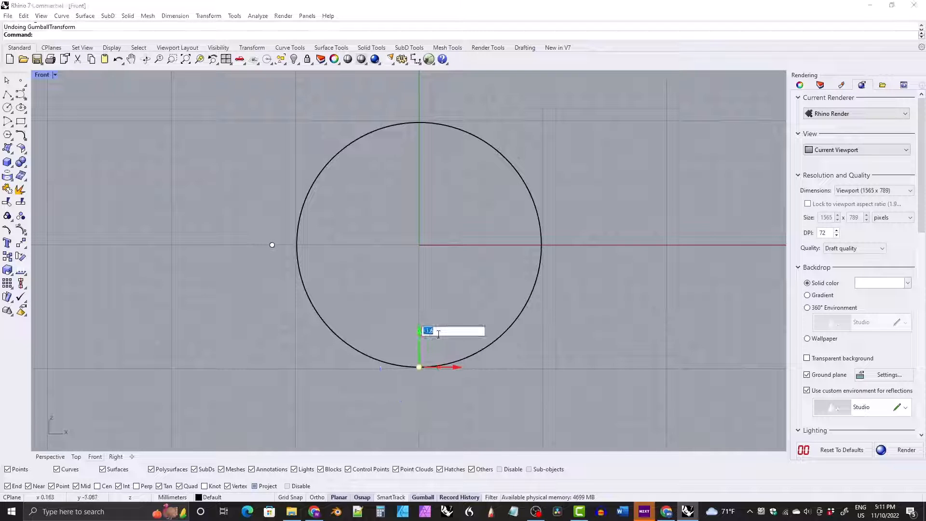
text(-)
key(Return)
click(228, 251)
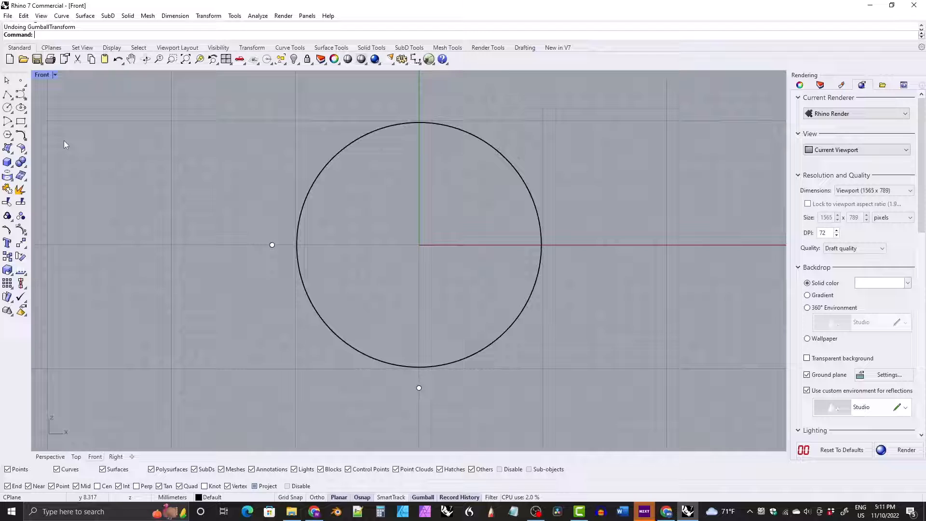
- Draw an ellipse centred on the origin with its axes ending at the left and bottom points
click(22, 107)
text(0)
key(Return)
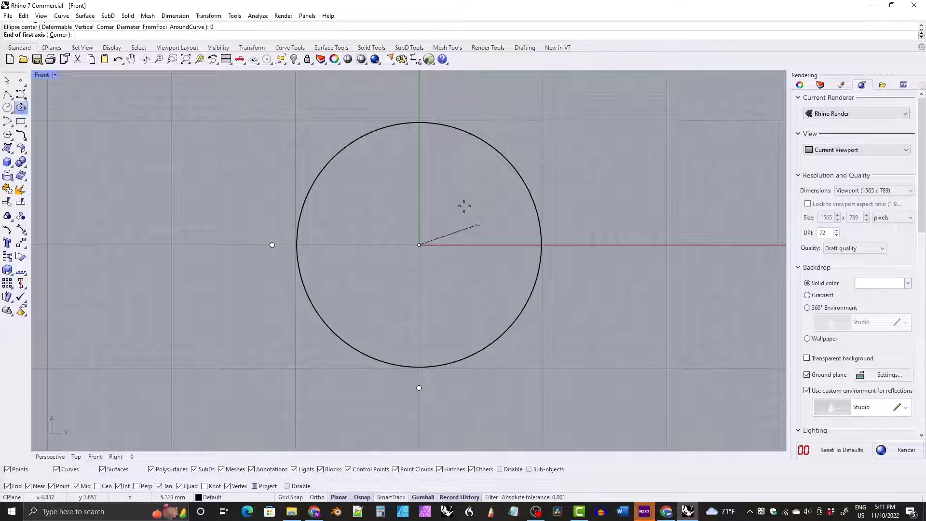
click(272, 245)
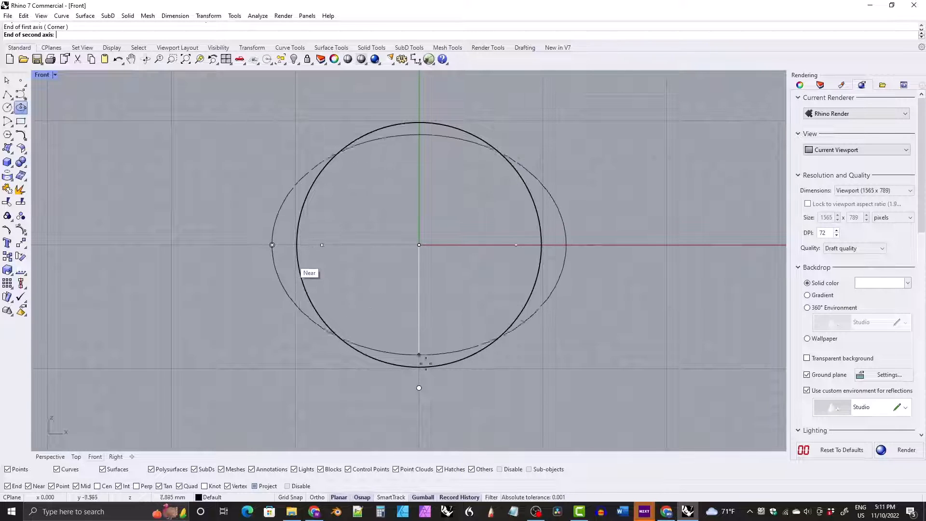
click(418, 387)
- Mirror a copy of the left point across the vertical axis through the origin
drag(245, 226, 307, 263)
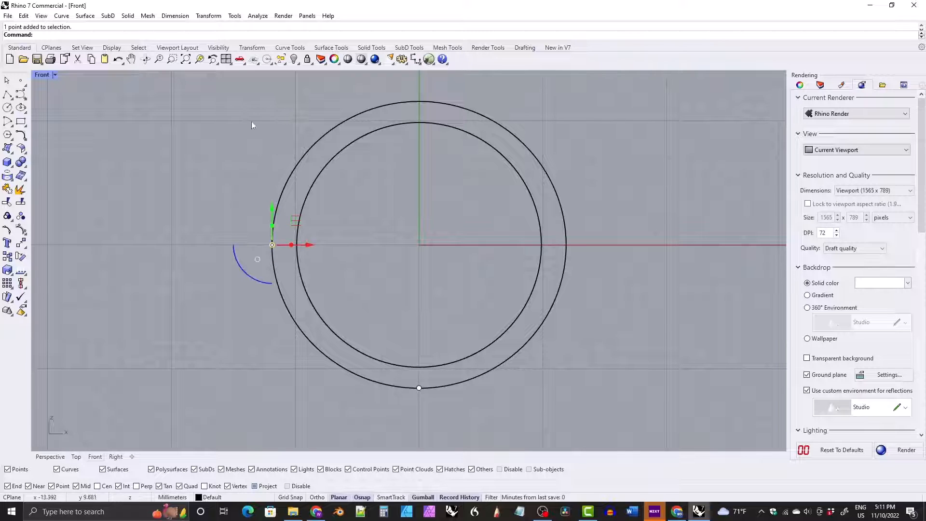
click(252, 47)
click(91, 59)
click(419, 245)
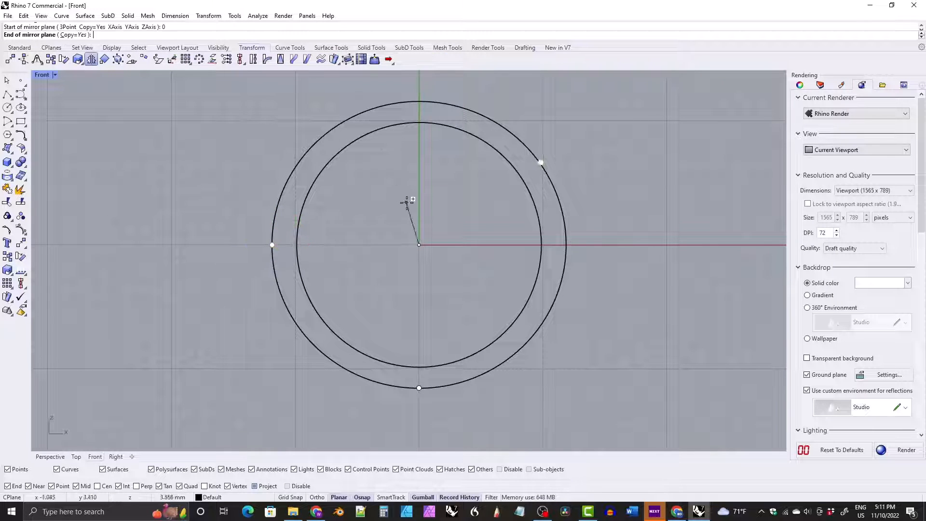
click(419, 182)
- Split the outer ellipse at its left and right points
click(318, 143)
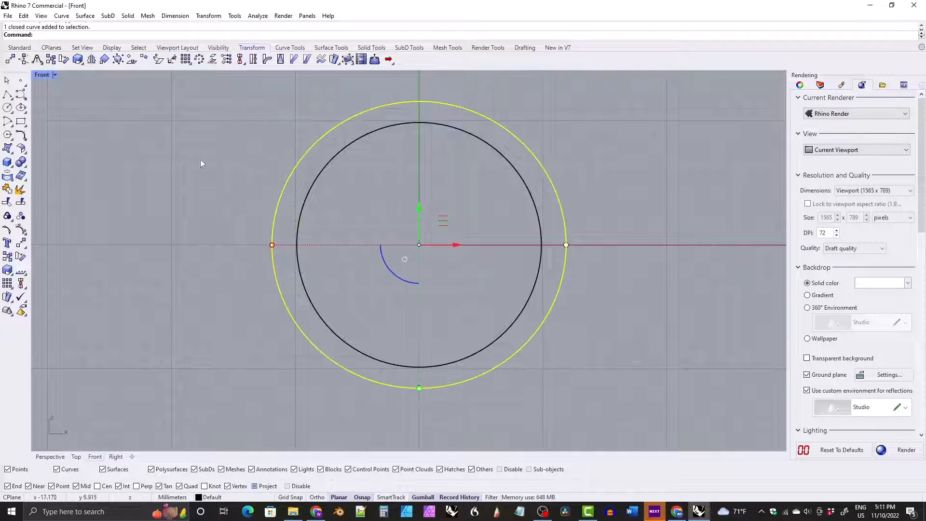
click(20, 189)
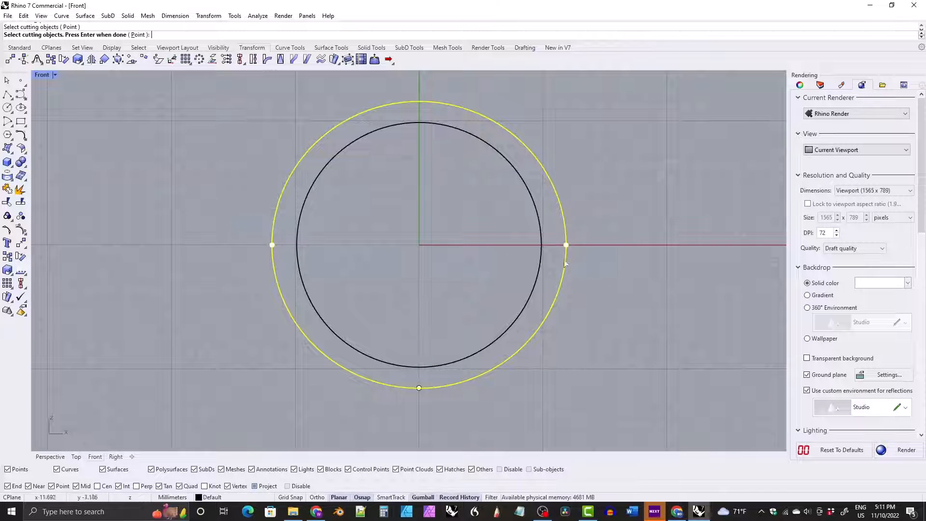
key(Return)
- Delete the upper half of the split ellipse and clear away the leftover construction points
click(279, 223)
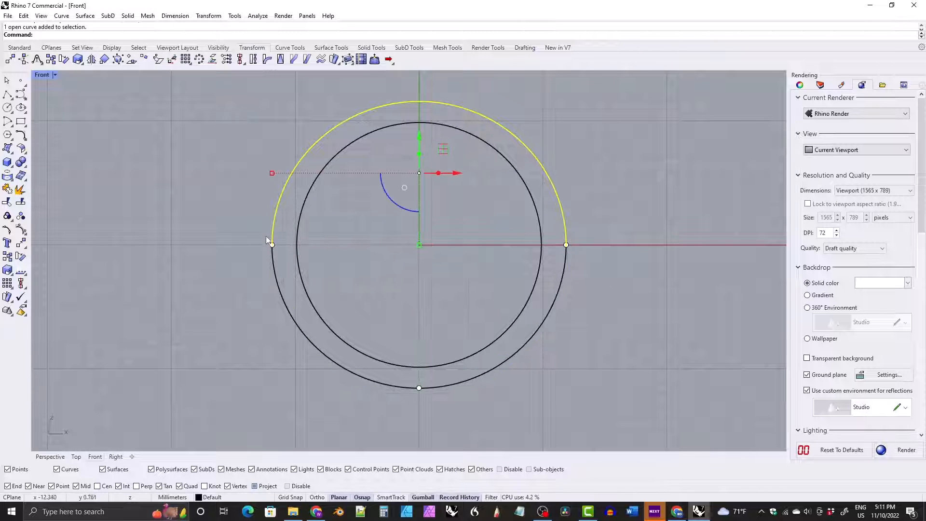
key(Delete)
drag(260, 225, 376, 354)
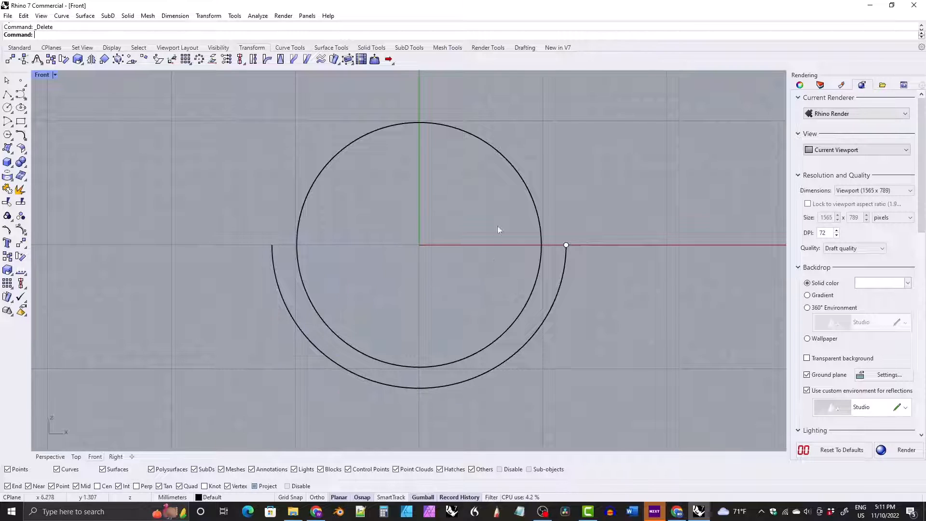
- Draw a horizontal line centred on the circle's top quadrant point, extending 7 mm to each side
right_drag(433, 226, 443, 254)
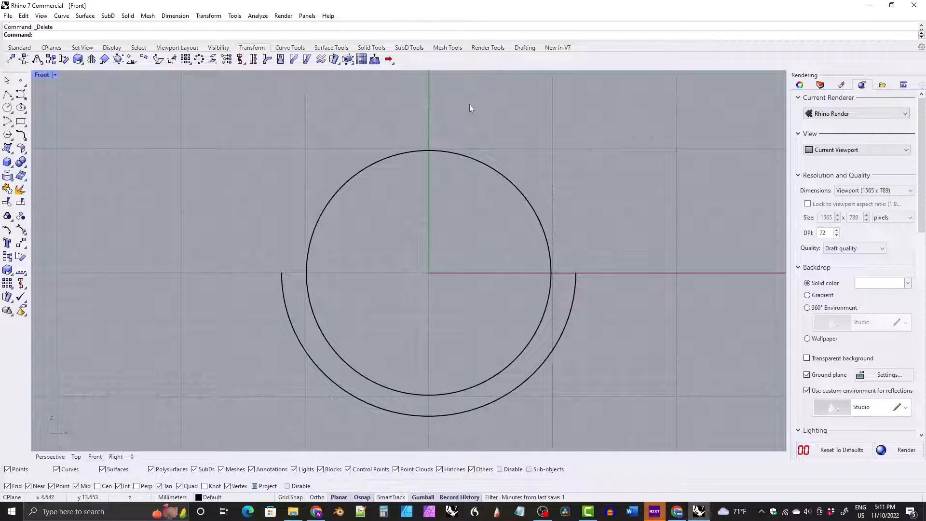
click(289, 47)
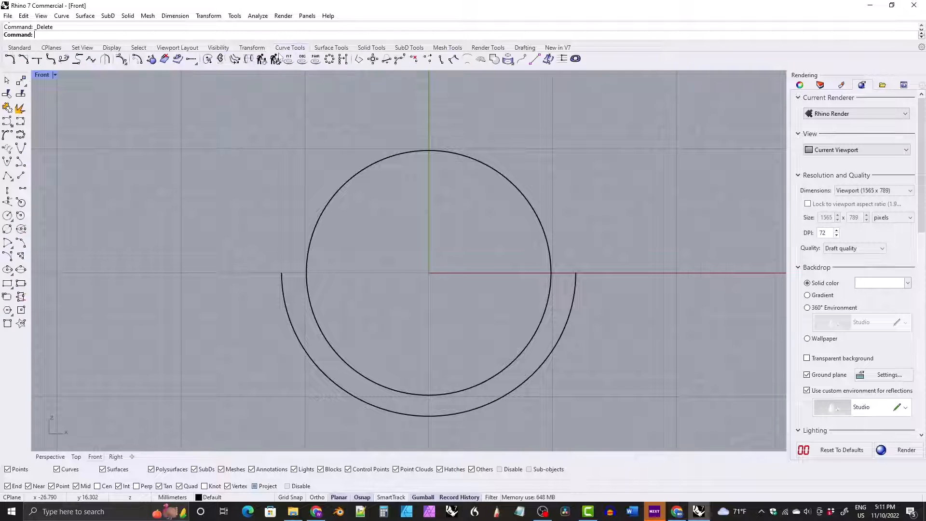
click(21, 176)
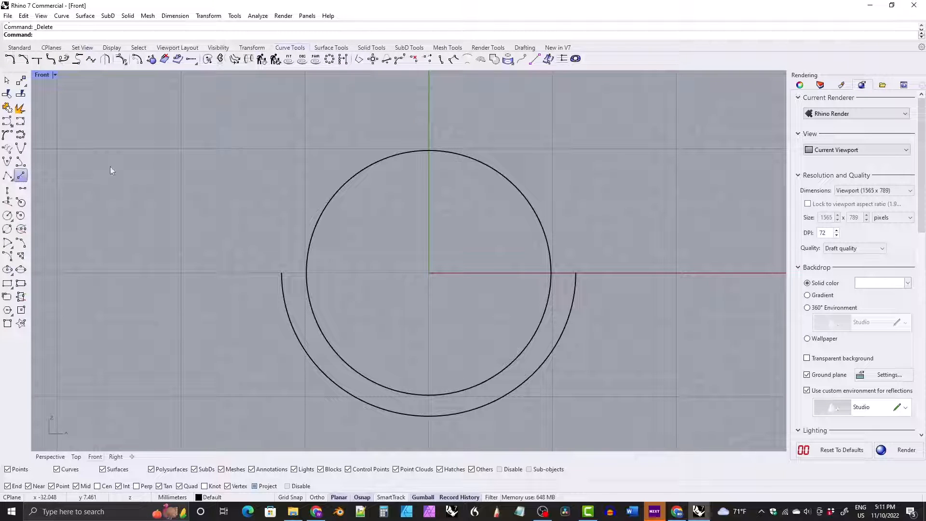
click(430, 150)
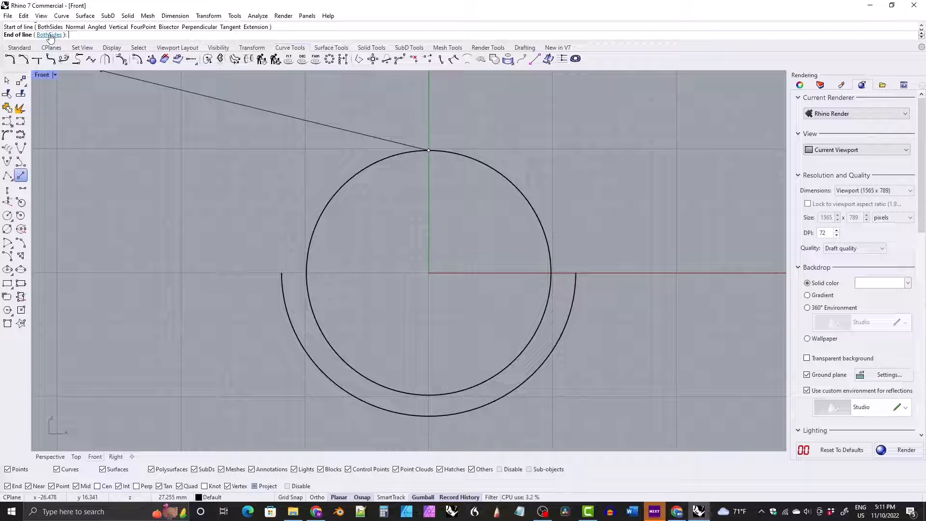
click(49, 36)
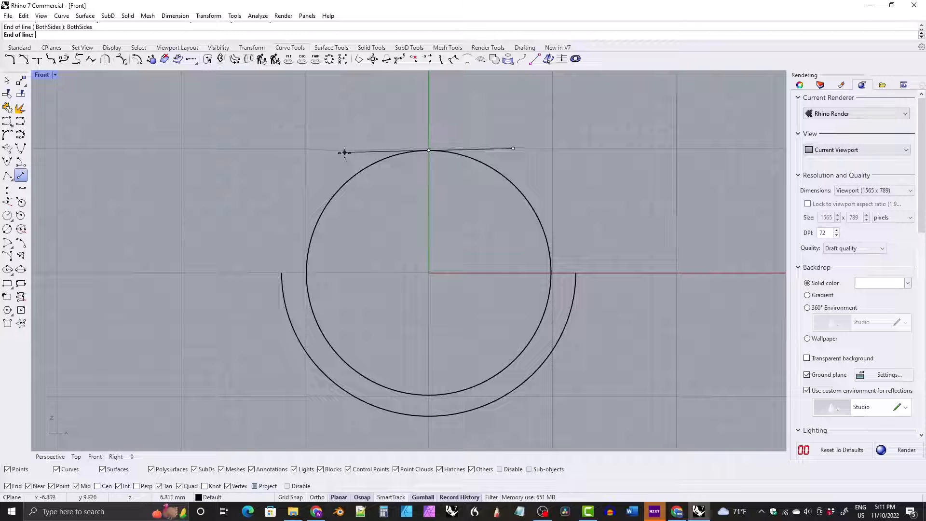
text(7)
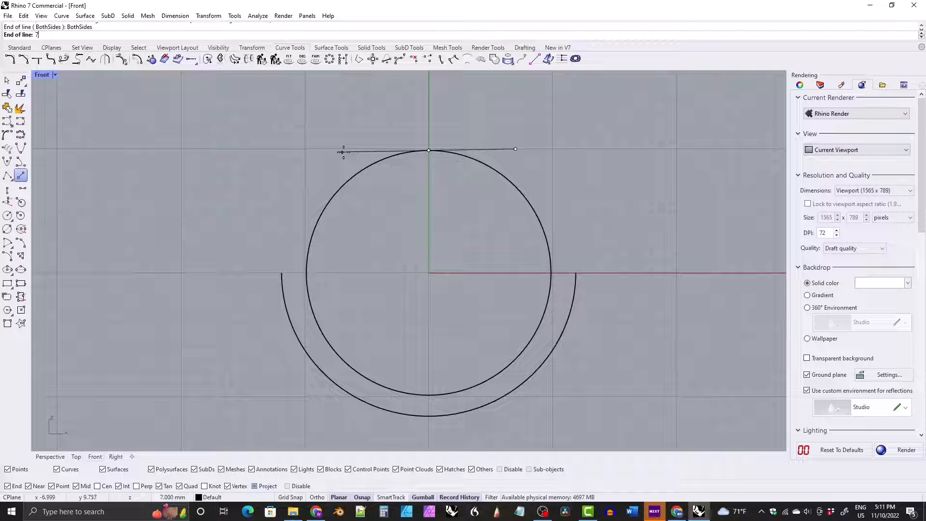
key(Return)
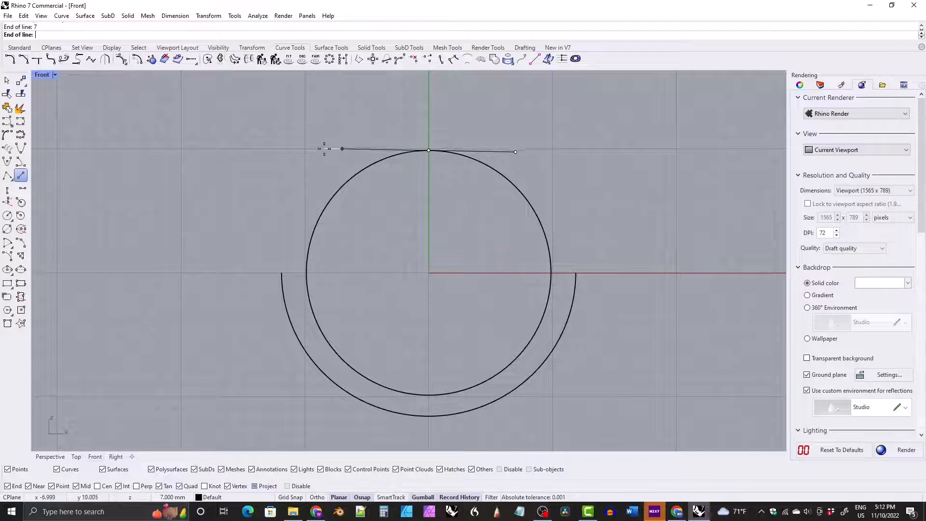
key(F8)
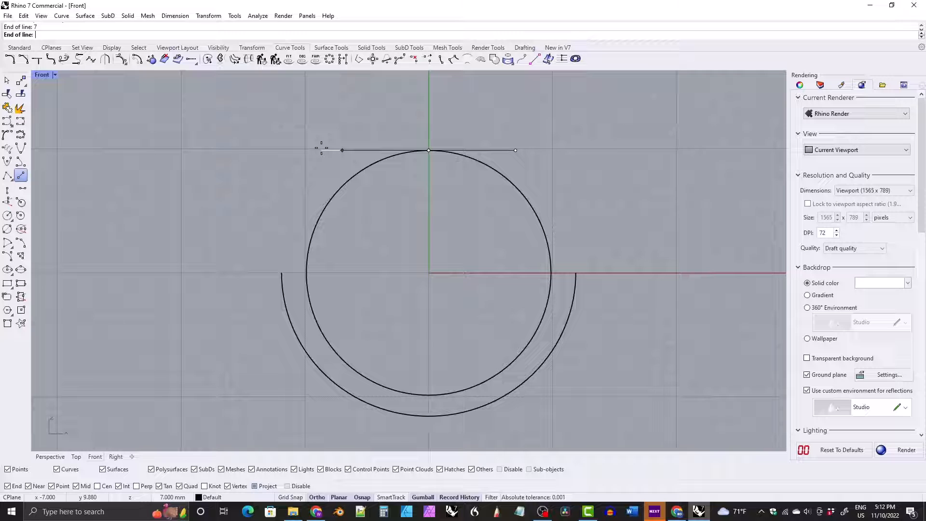
click(279, 150)
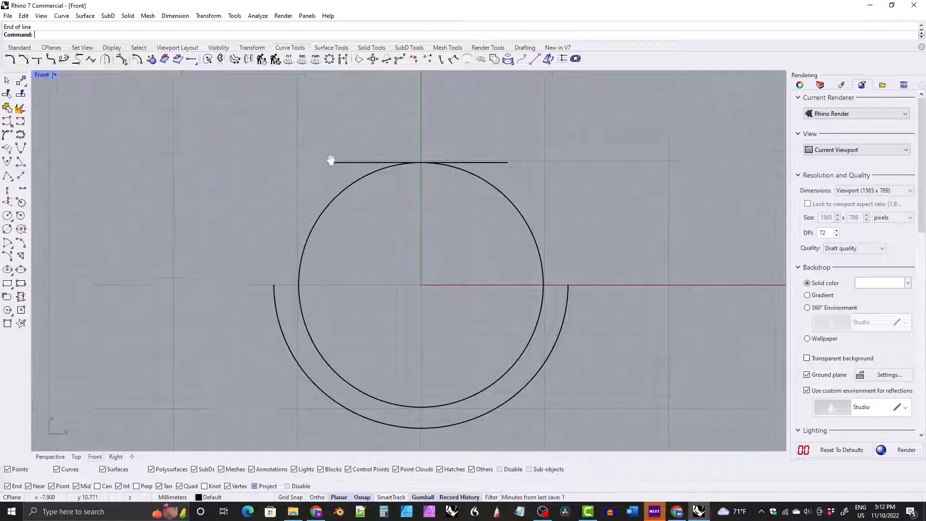
- Move the horizontal line 4 mm straight up from the top of the circle
click(342, 165)
click(422, 131)
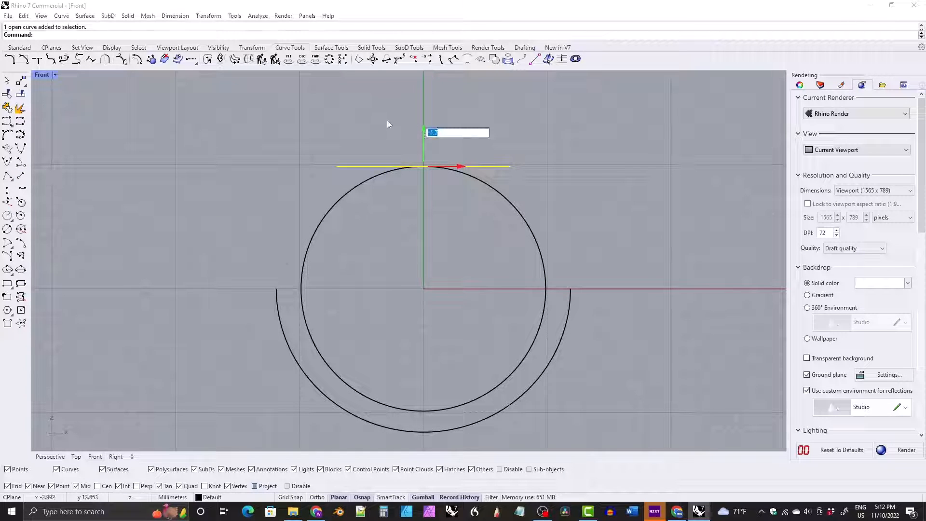
text(4)
key(Return)
right_drag(306, 161, 308, 158)
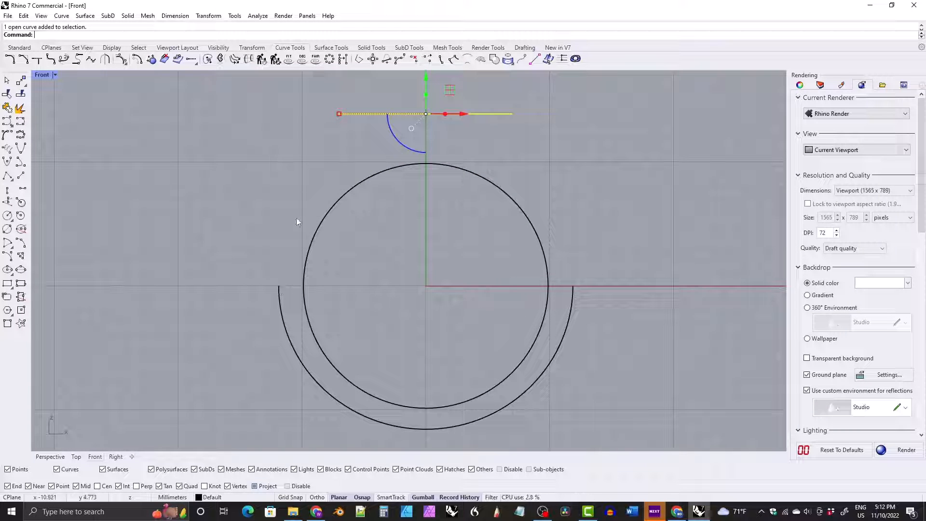
key(Escape)
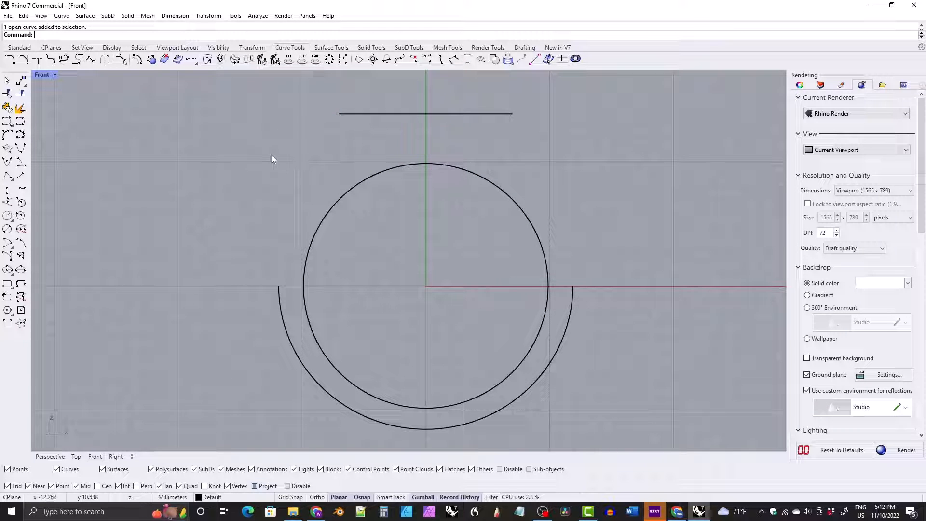
- Extend the left end of the lower half-ellipse with an arc to the left endpoint of the horizontal line
click(191, 59)
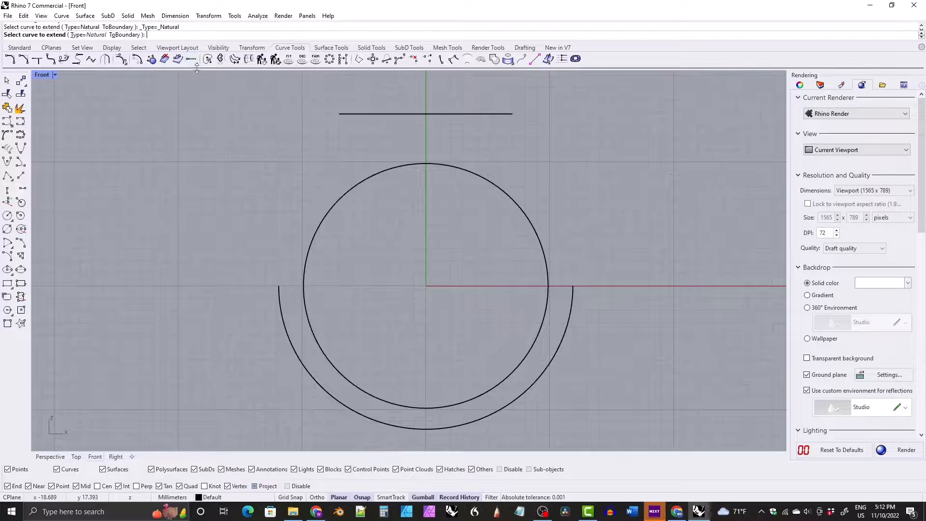
click(89, 35)
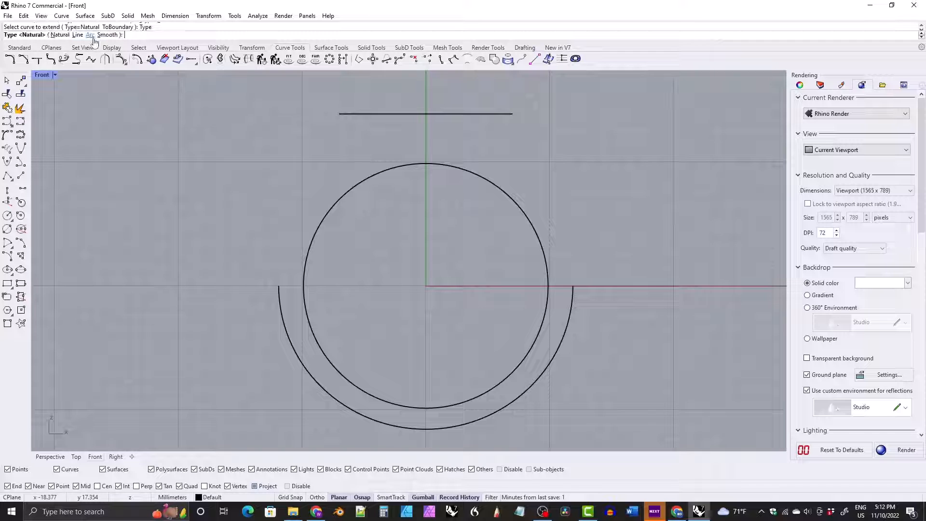
click(90, 35)
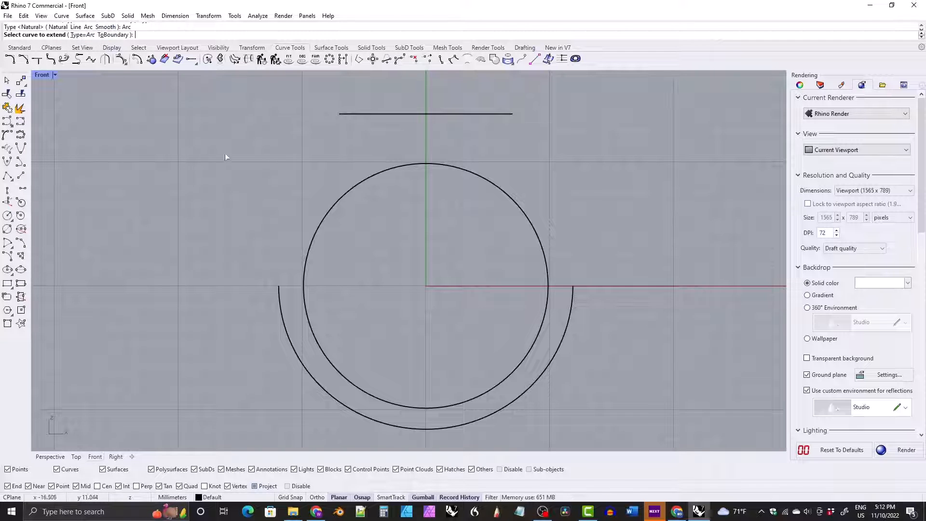
click(278, 292)
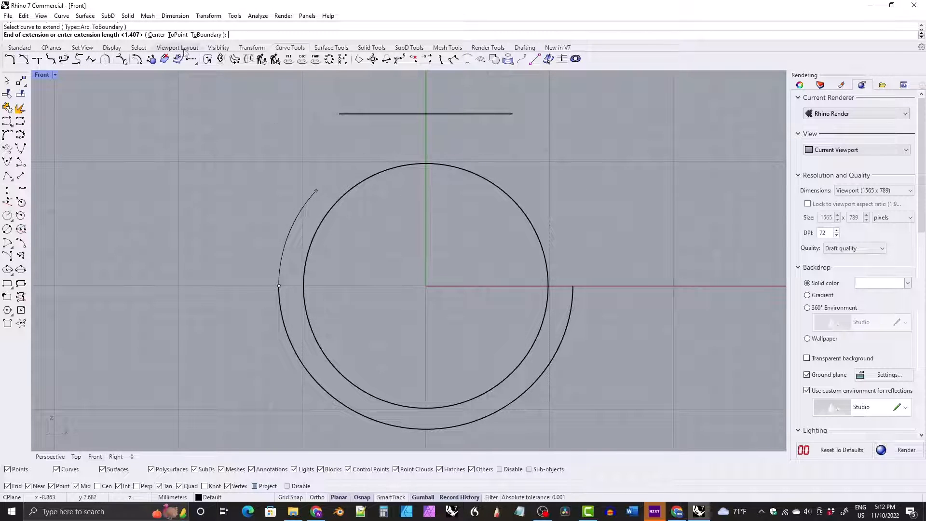
click(178, 35)
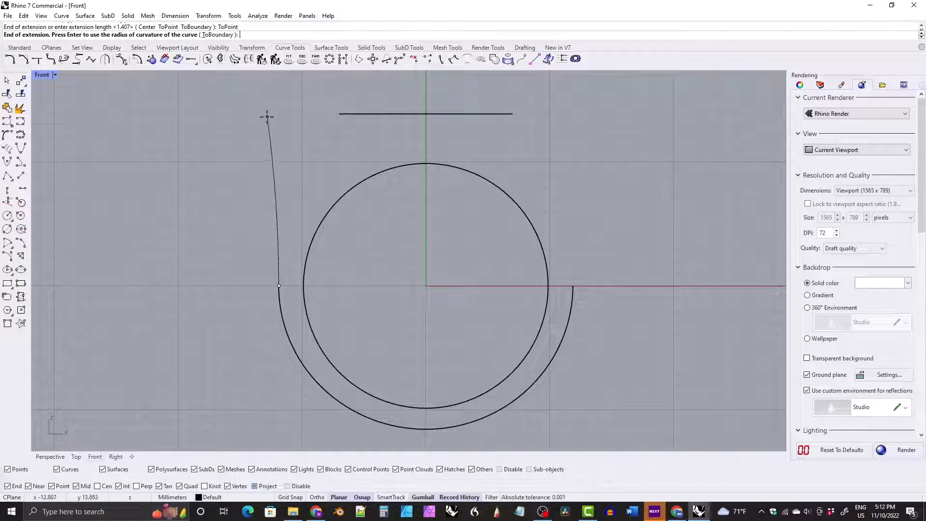
click(338, 115)
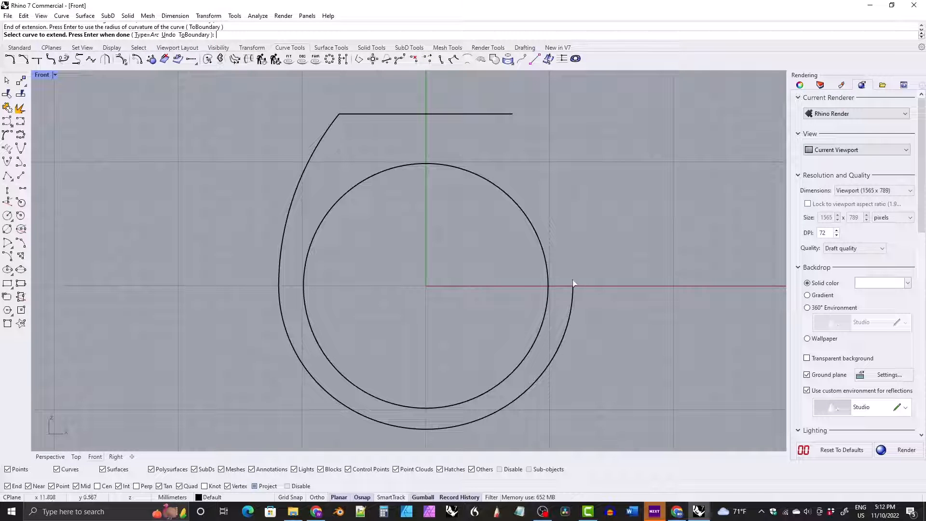
- Extend the half-ellipse's right end with an arc to the right endpoint of the horizontal line
click(573, 295)
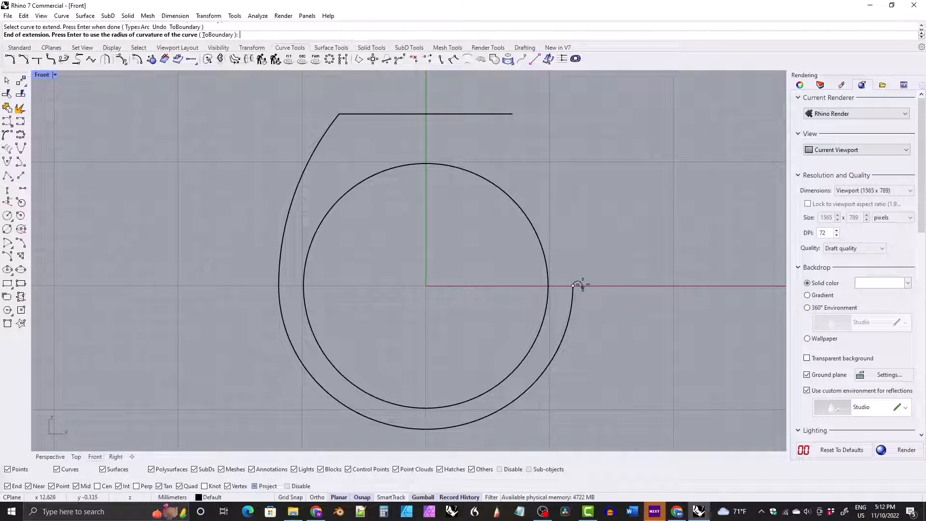
click(513, 115)
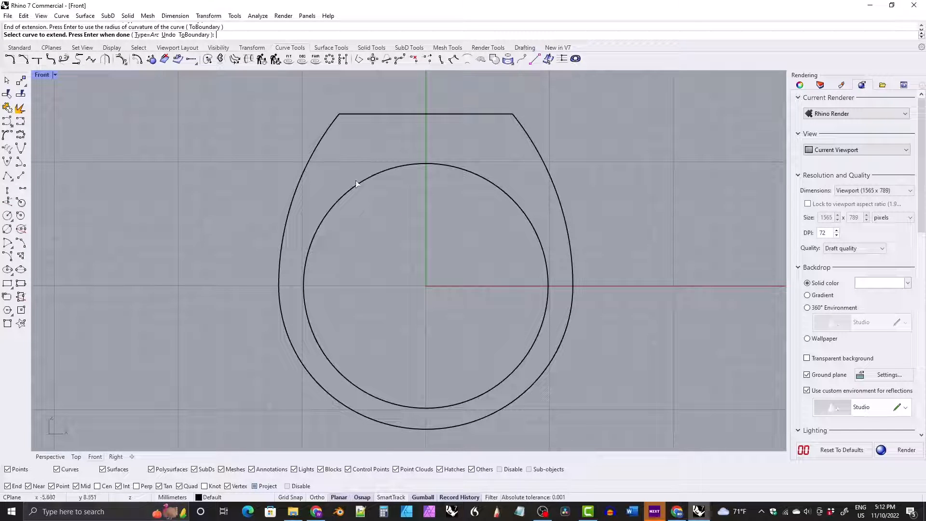
key(Return)
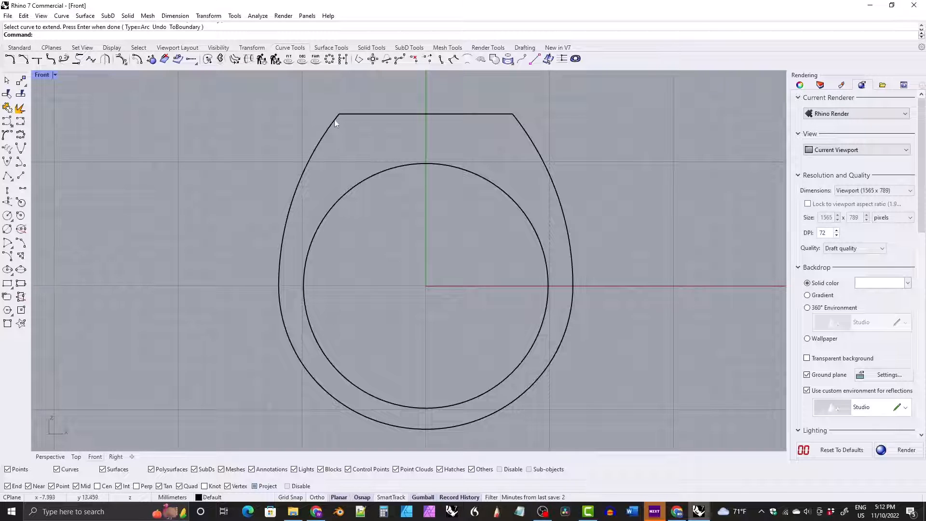
- Join the extended half-ellipse and the top line into one closed outer profile curve
click(331, 126)
shift+click(348, 120)
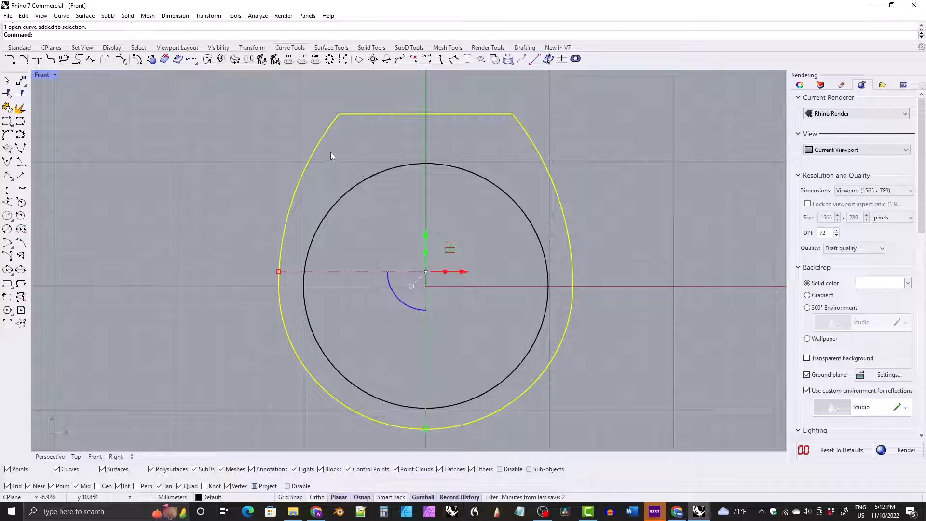
right_drag(308, 166, 307, 159)
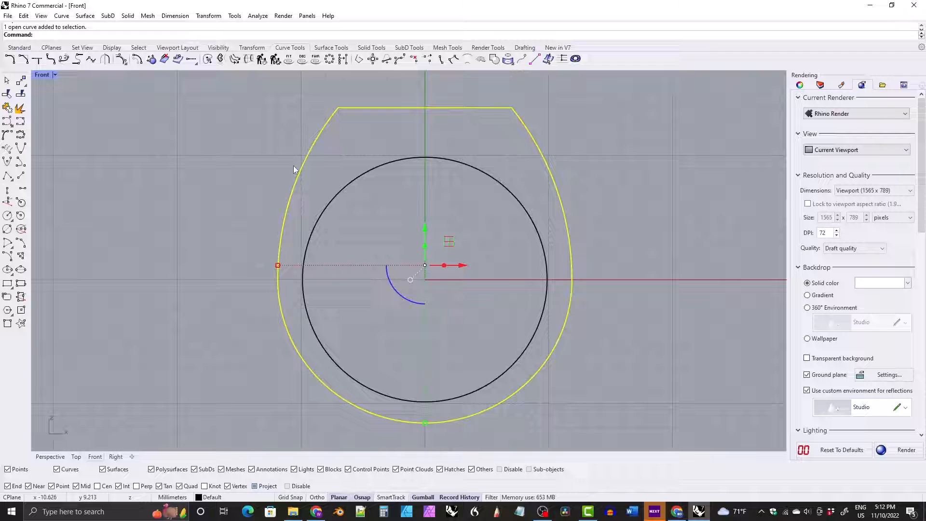
click(7, 107)
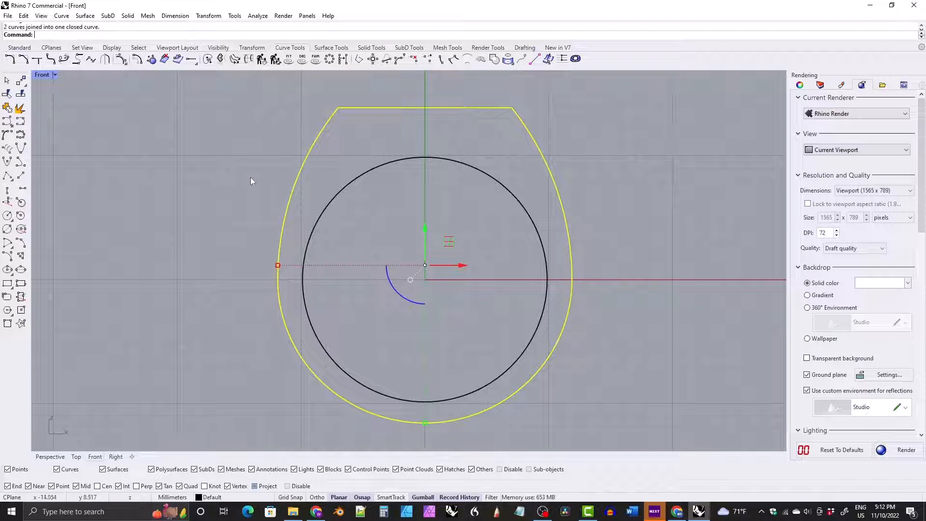
- Move the seam point of the closed outer profile to its bottom centre
click(220, 58)
mouse_move(519, 127)
mouse_down()
mouse_move(575, 271)
mouse_move(492, 415)
mouse_move(424, 427)
mouse_up()
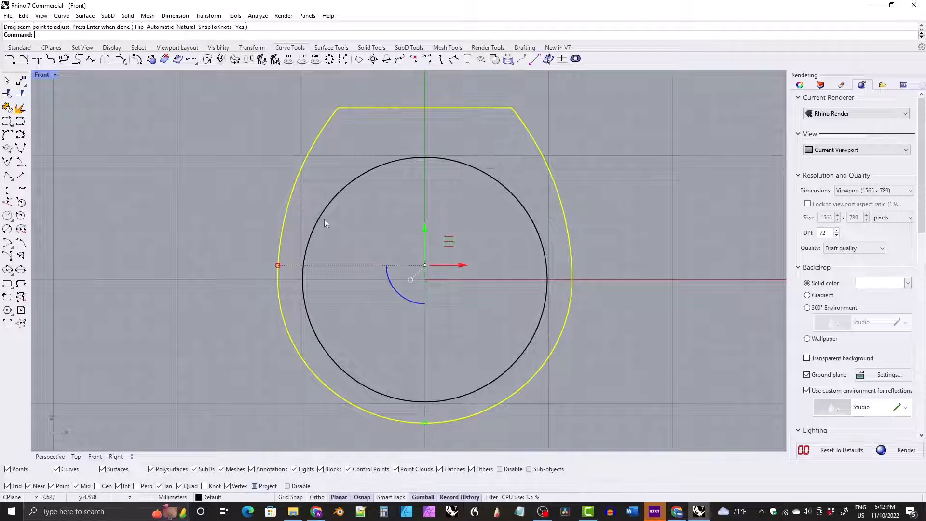
key(Return)
- In the Right view, draw a horizontal line centred on the top of the outer profile, extending 4 mm to each side
scroll(337, 179, down, 2)
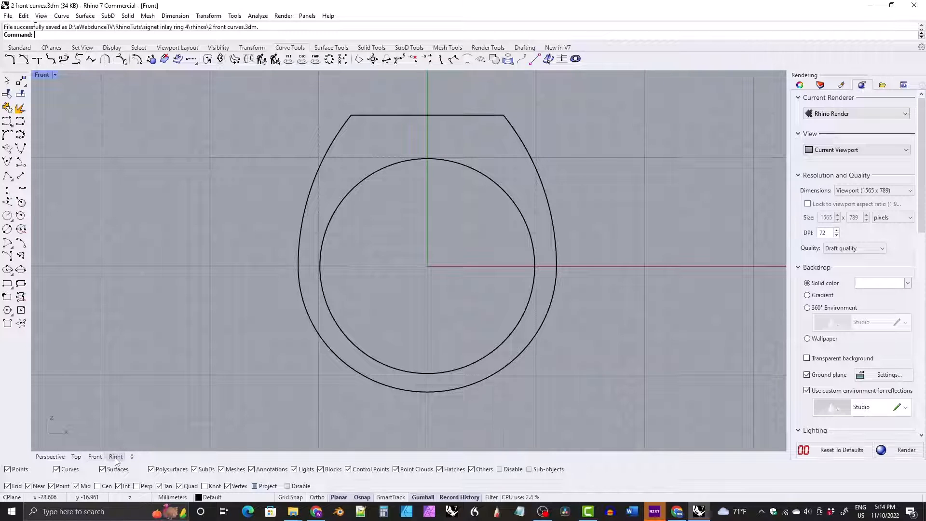
click(115, 457)
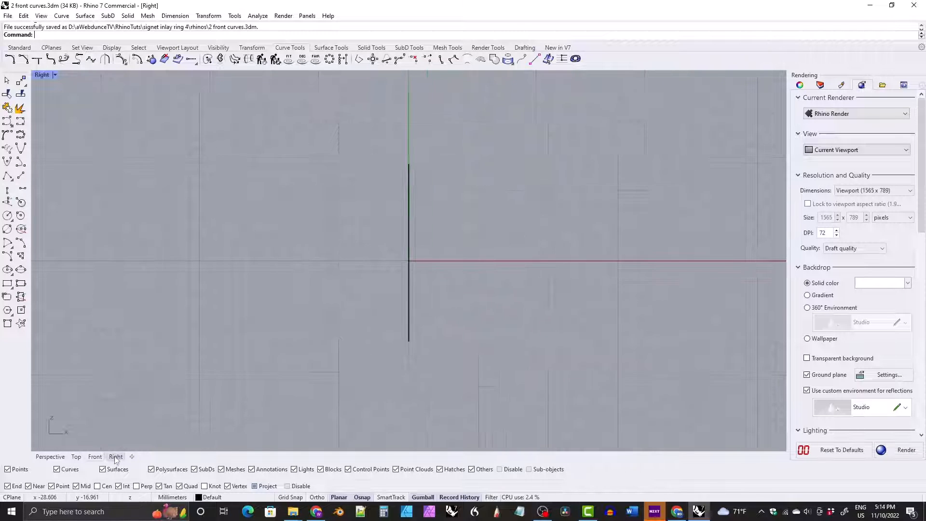
scroll(368, 241, up, 2)
scroll(362, 207, up, 1)
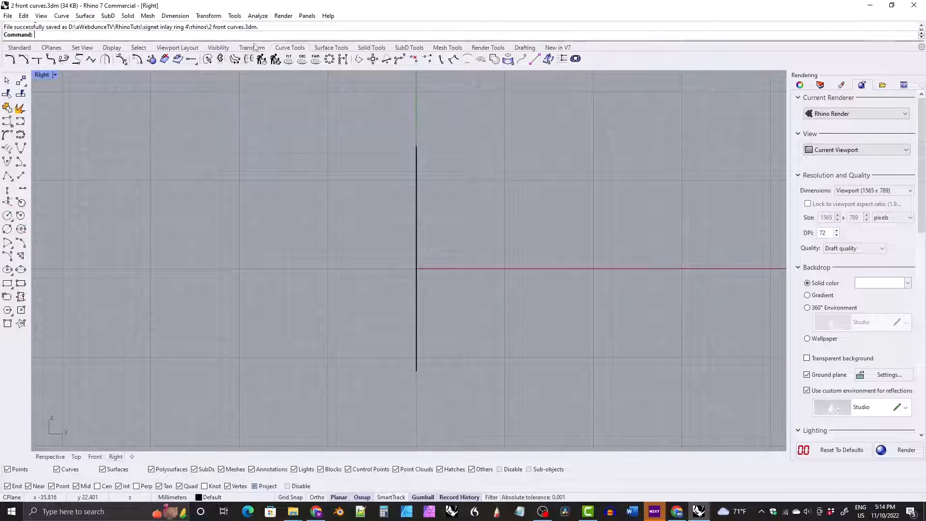
click(21, 190)
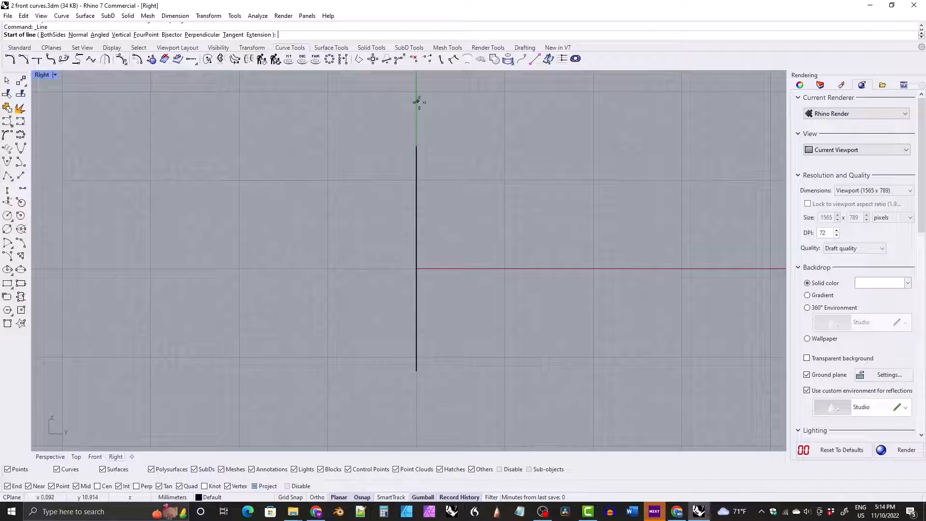
click(416, 145)
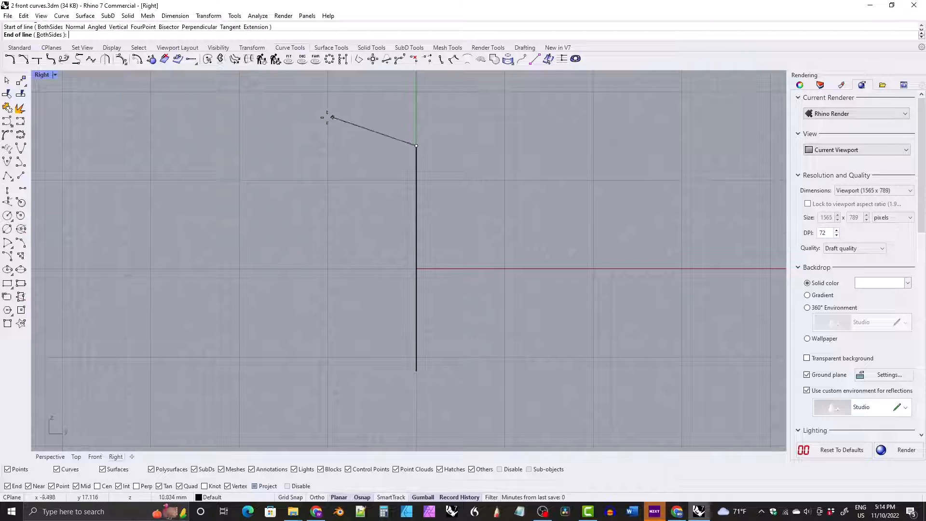
click(50, 34)
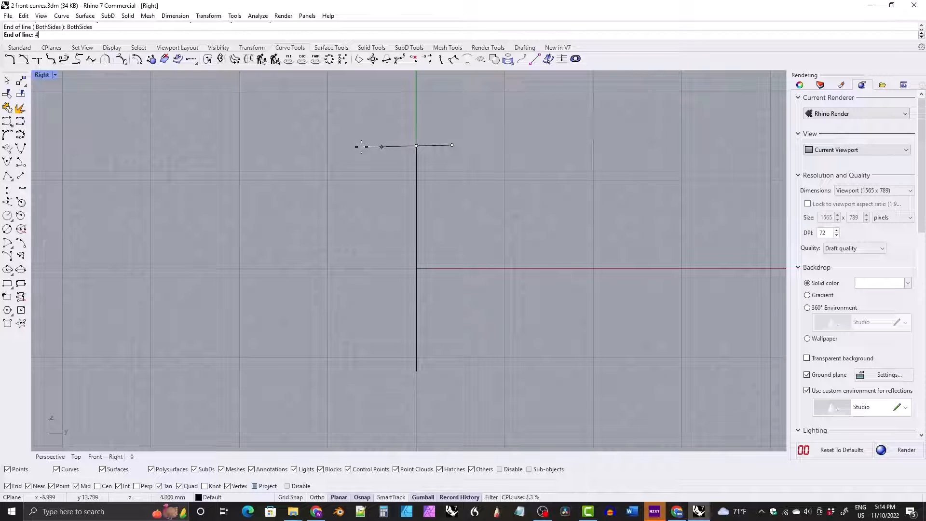
text(4)
key(Return)
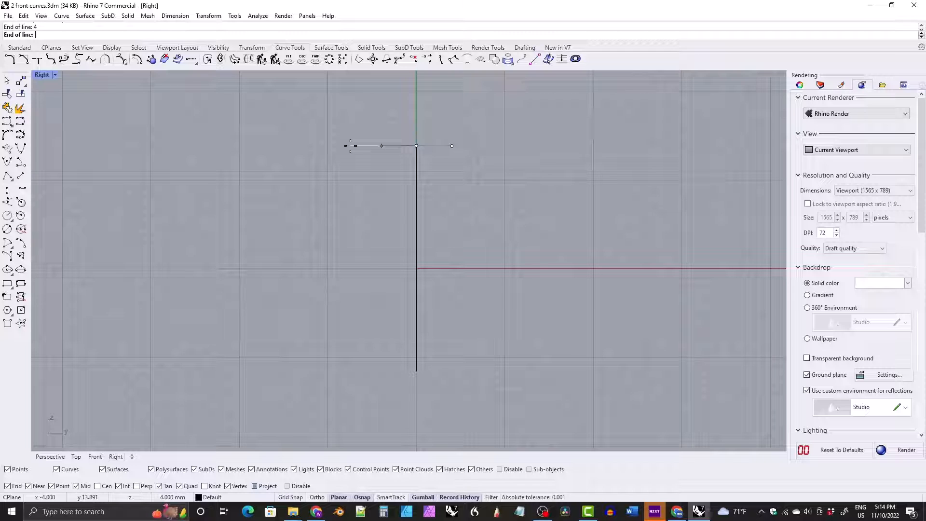
key(shift)
click(338, 145)
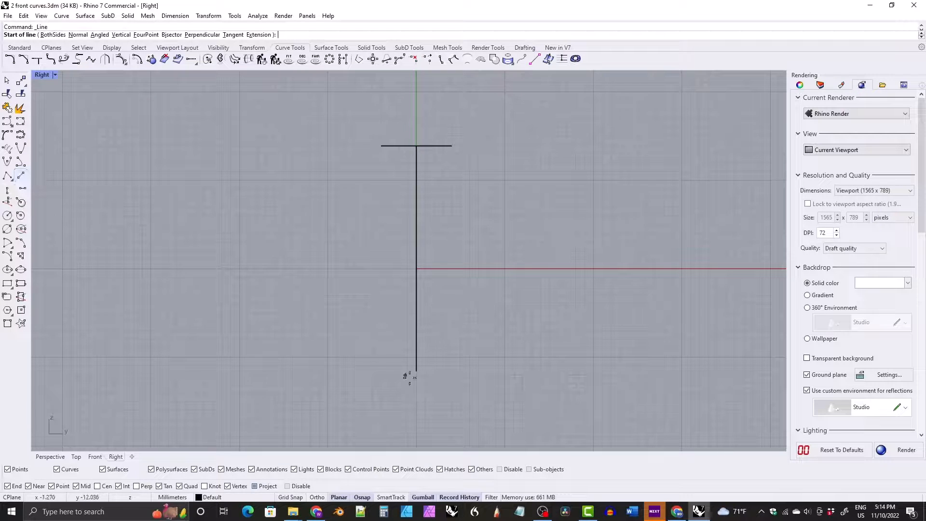
- Draw a horizontal line centred on the bottom of the outer profile, extending 2 mm to each side
click(416, 371)
click(50, 35)
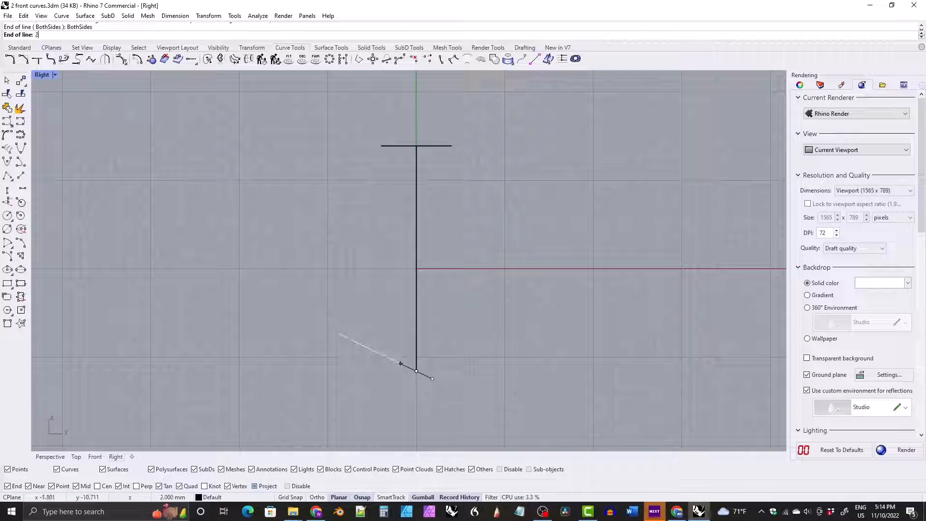
text(2)
key(Return)
key(F8)
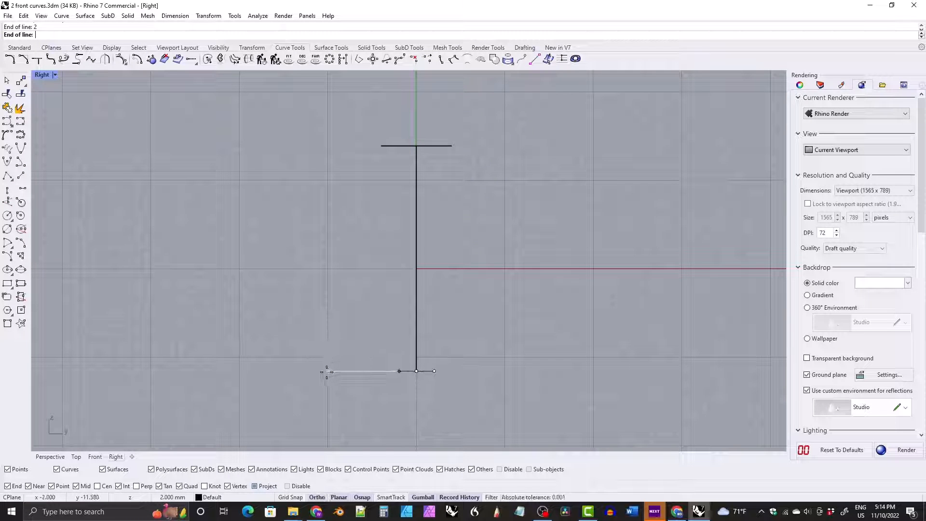
shift+click(322, 373)
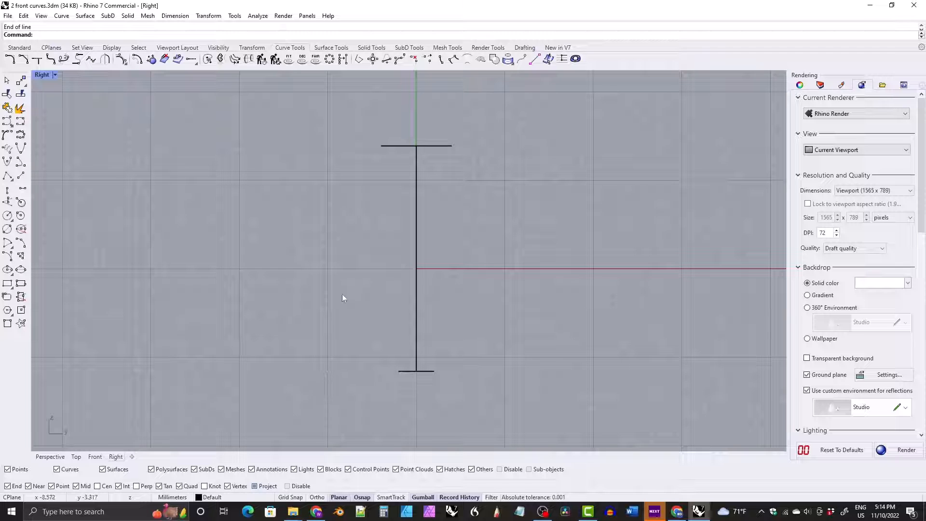
- Draw an arc from the left end of the top line to the left end of the bottom line, with a vertical start direction
right_drag(357, 231, 361, 236)
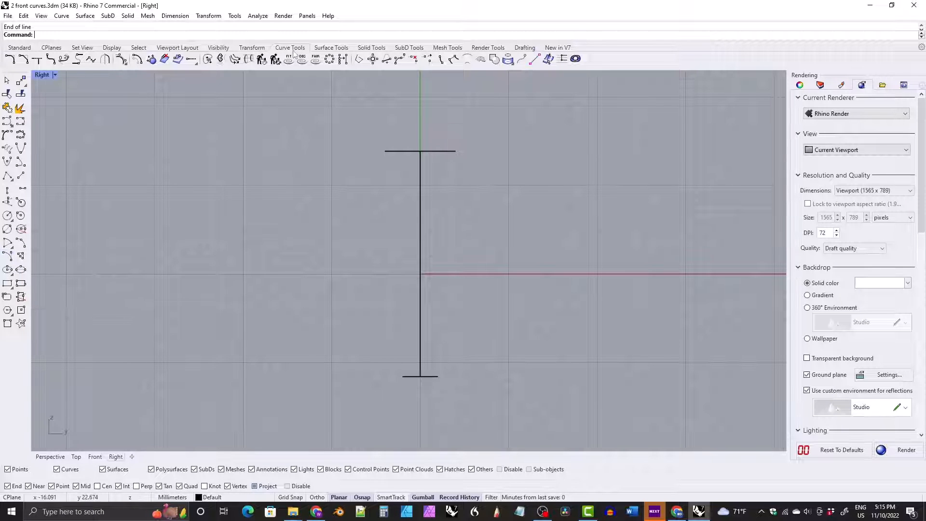
click(12, 248)
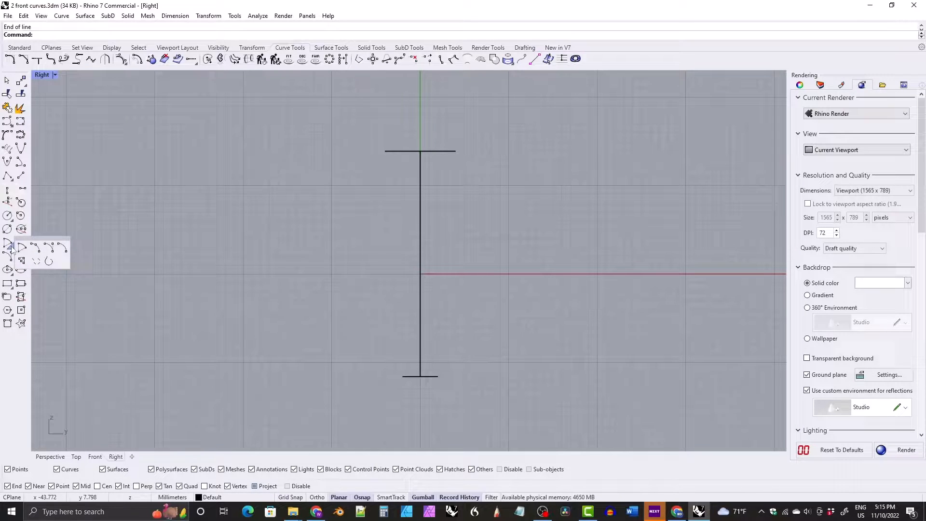
click(50, 248)
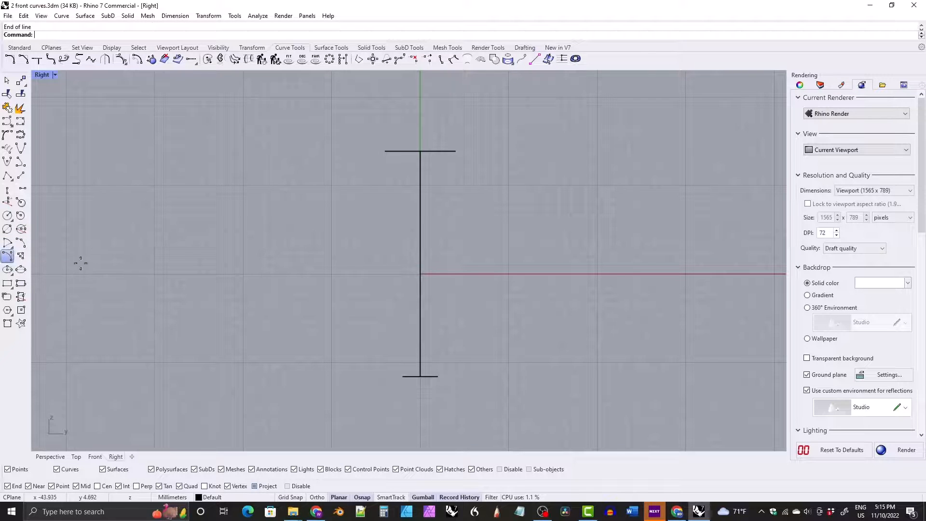
click(380, 151)
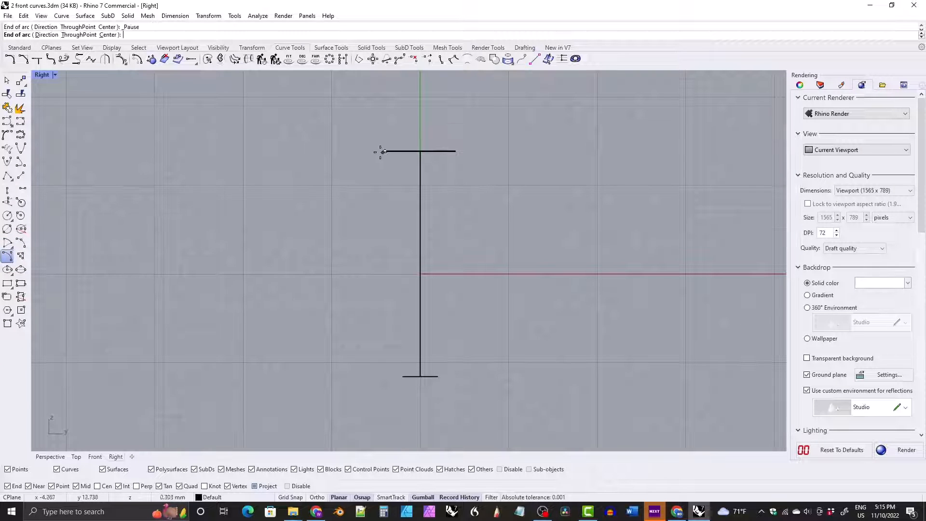
click(402, 376)
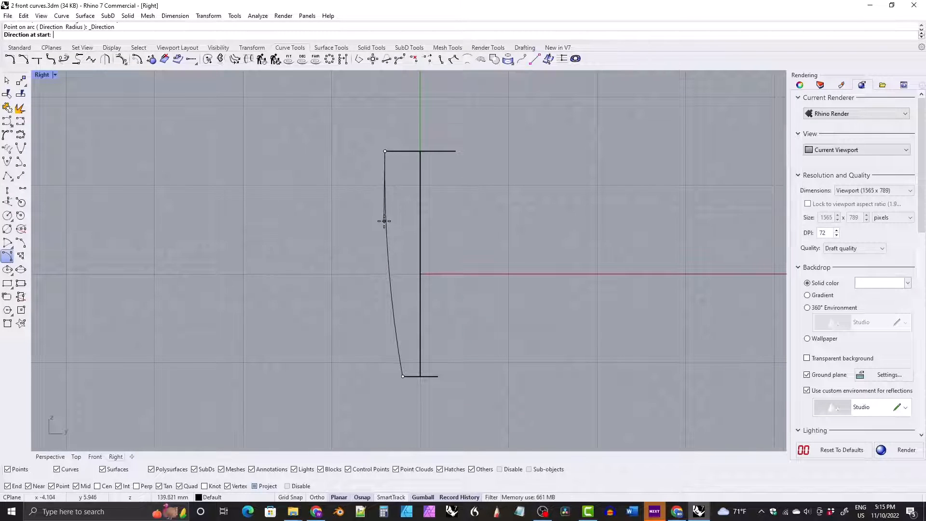
click(383, 291)
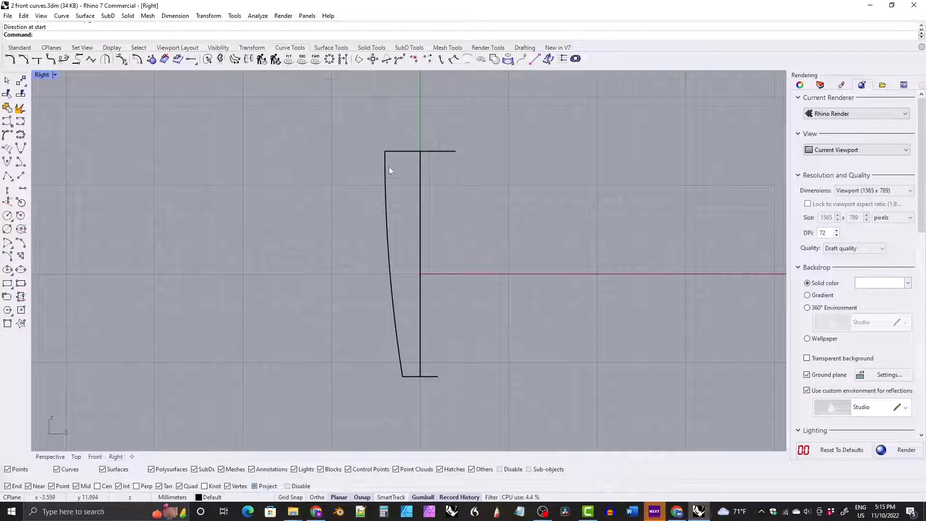
- Extend both ends of the arc with the Natural type past the horizontal lines, by about 1.3 mm at the top
right_drag(345, 178, 341, 179)
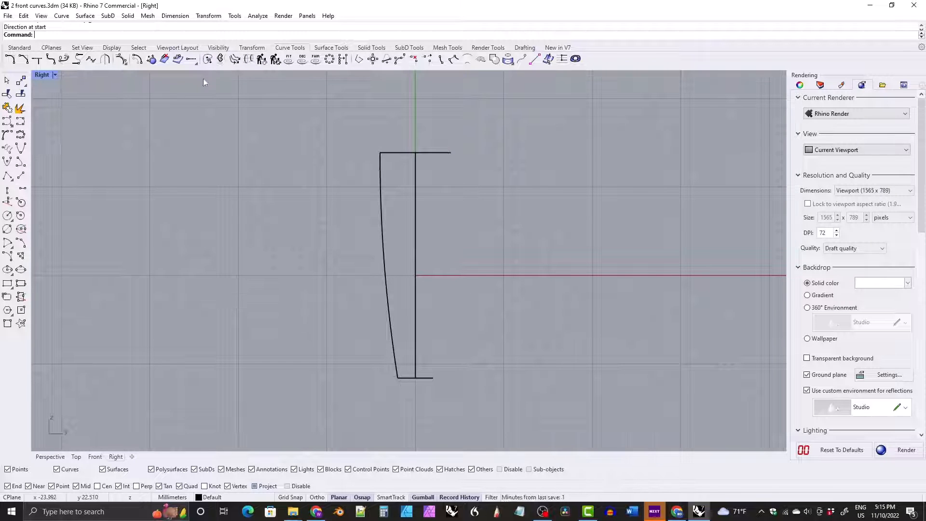
click(191, 59)
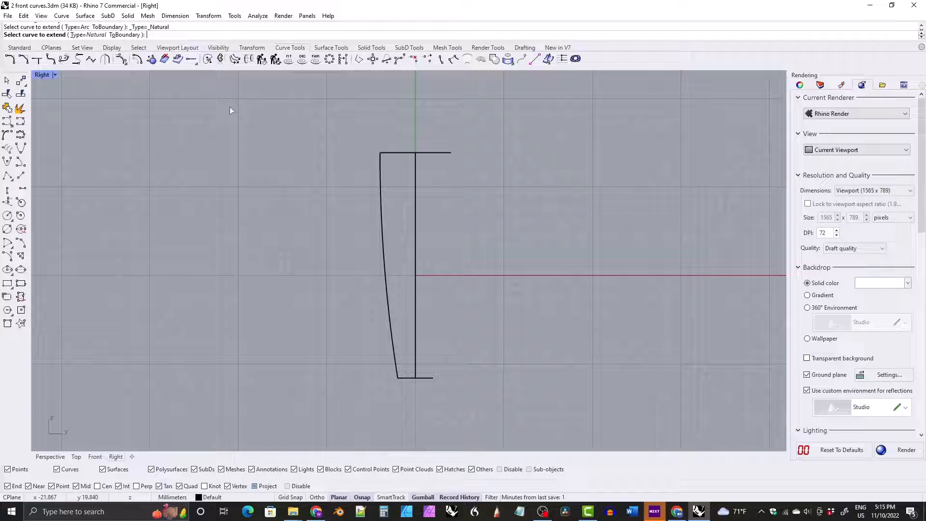
click(380, 159)
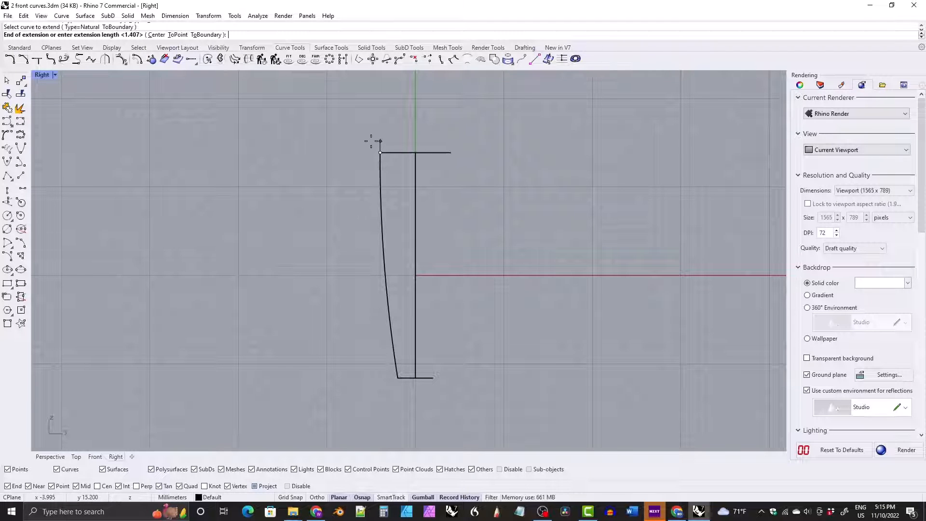
click(379, 142)
click(395, 377)
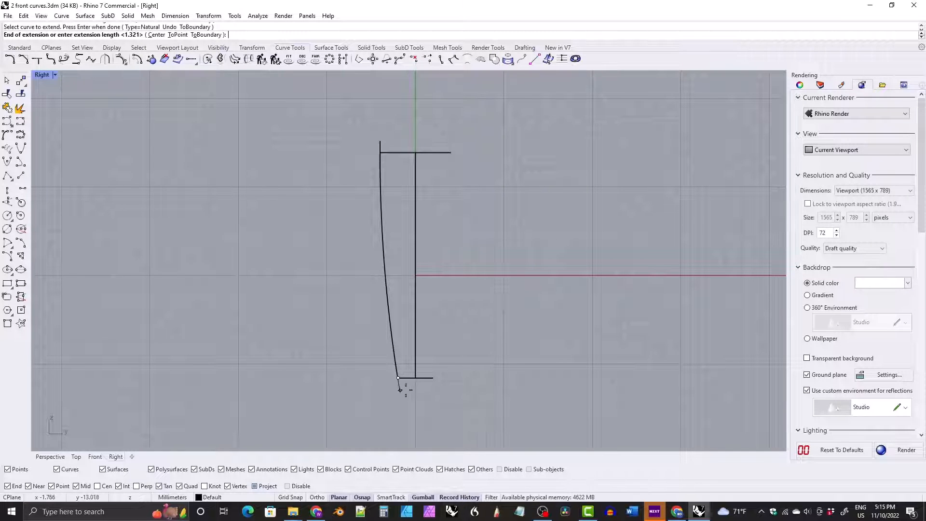
click(404, 397)
key(Return)
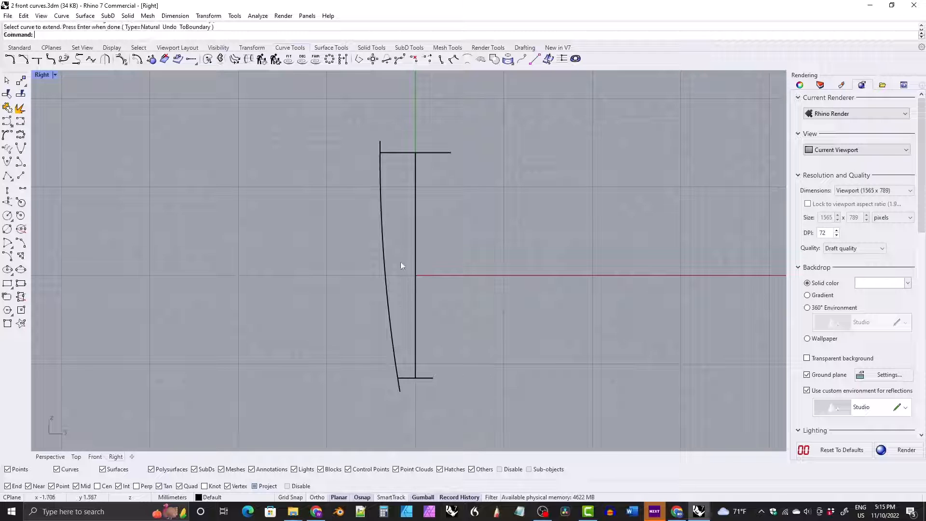
- Mirror the extended arc to the right across the vertical axis through the origin, keeping the original
click(380, 203)
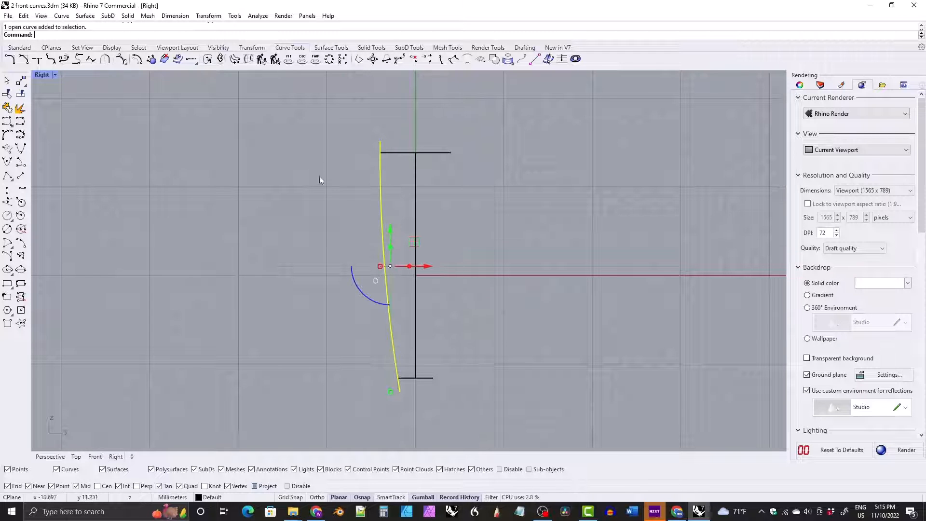
click(252, 47)
click(92, 58)
text(0)
key(Return)
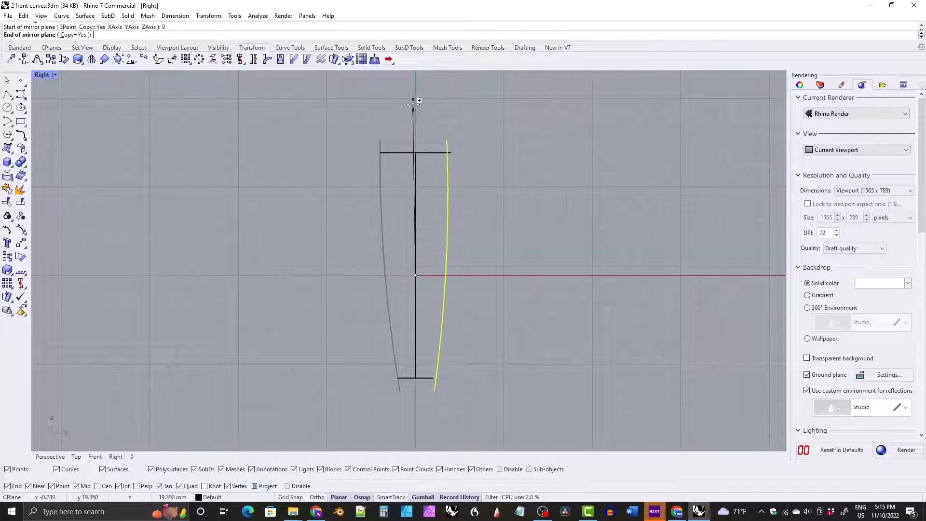
shift+click(417, 101)
key(Escape)
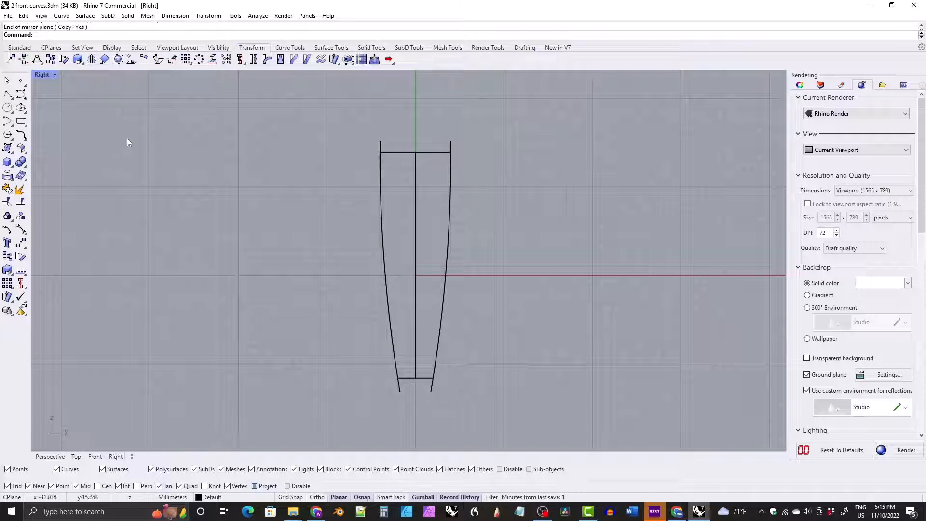
- Connect the ends of the two mirrored arcs with a straight line at the top and another at the bottom
click(290, 47)
click(21, 175)
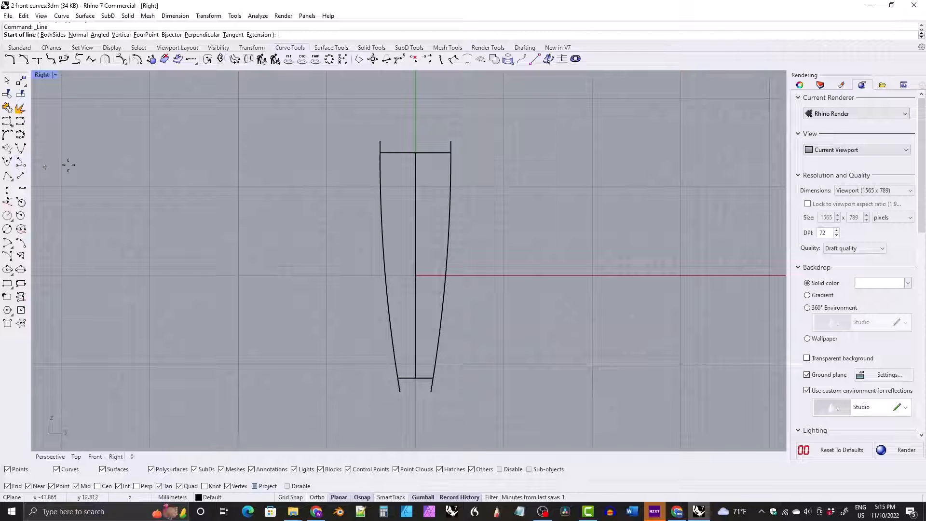
click(451, 142)
click(380, 141)
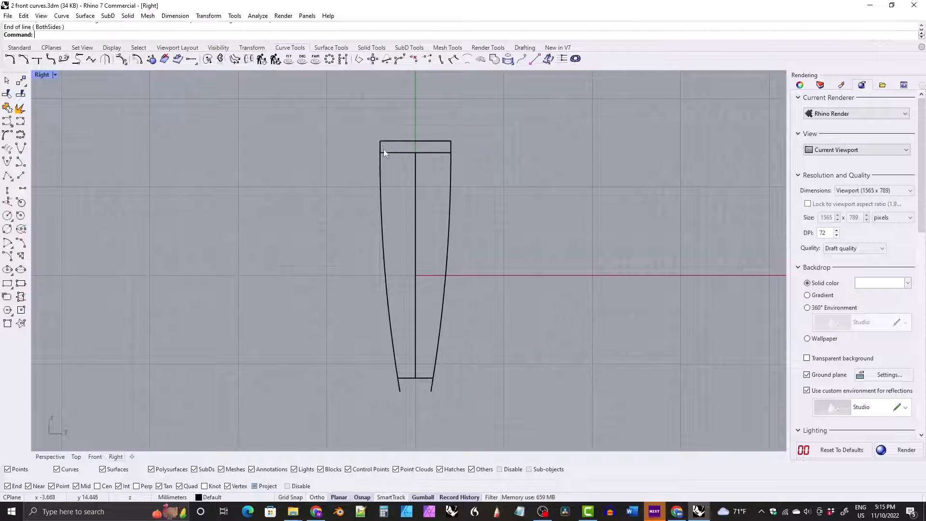
right_click(417, 383)
click(431, 391)
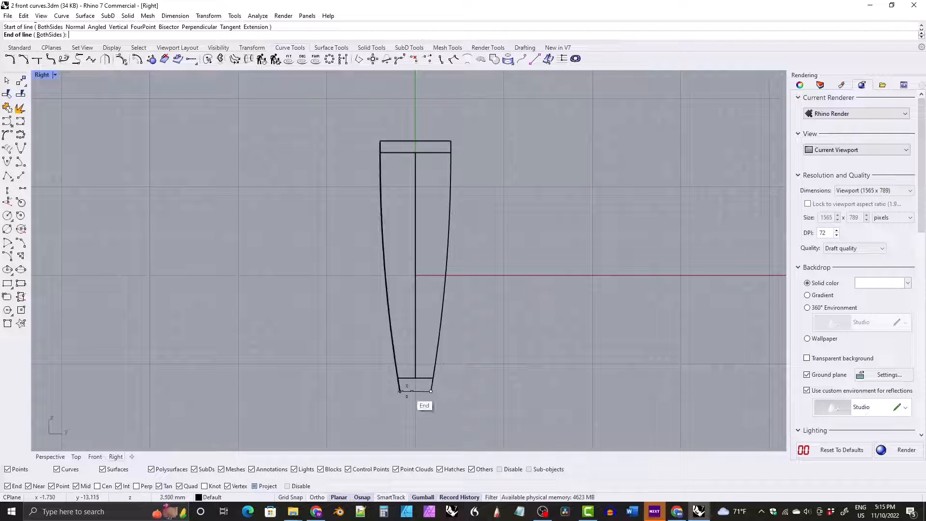
click(400, 391)
- Join the two arcs and their end lines into one closed side profile, and delete the two inner horizontal width lines
drag(389, 387, 390, 389)
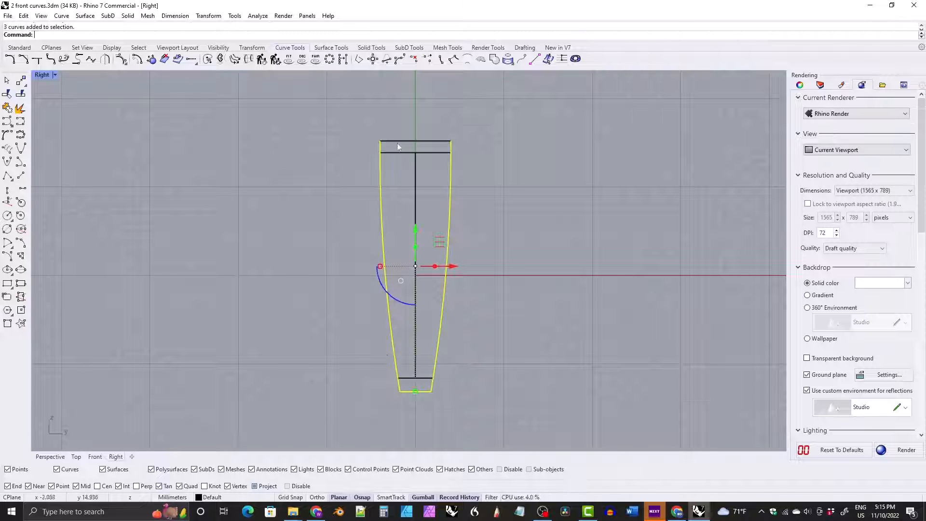
click(7, 108)
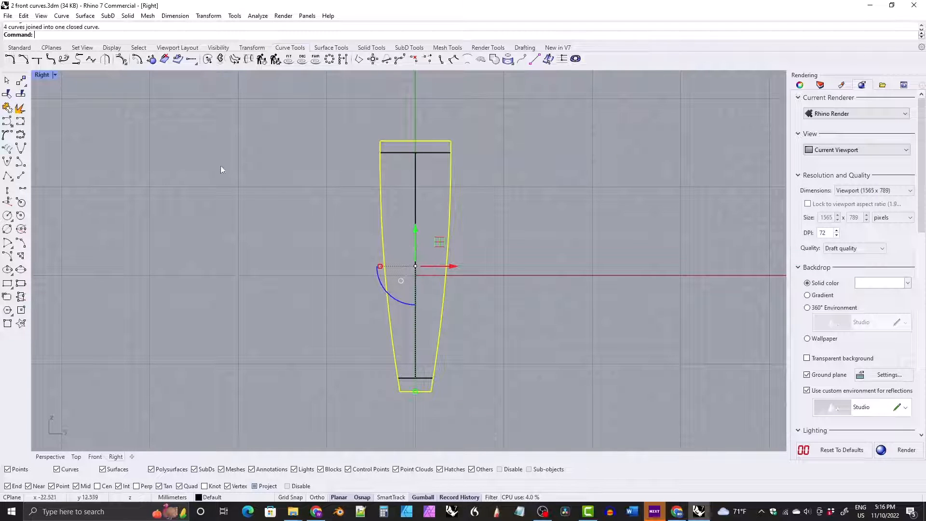
click(395, 153)
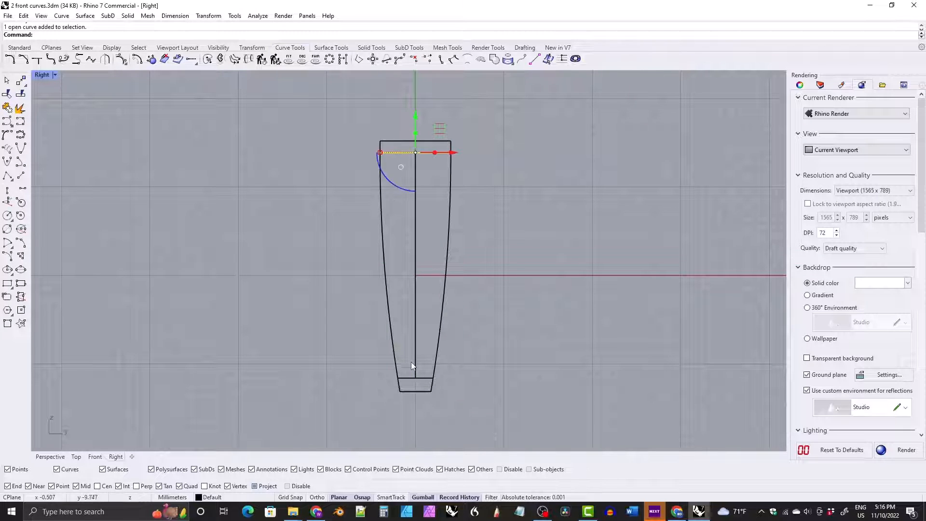
shift+click(411, 378)
key(Delete)
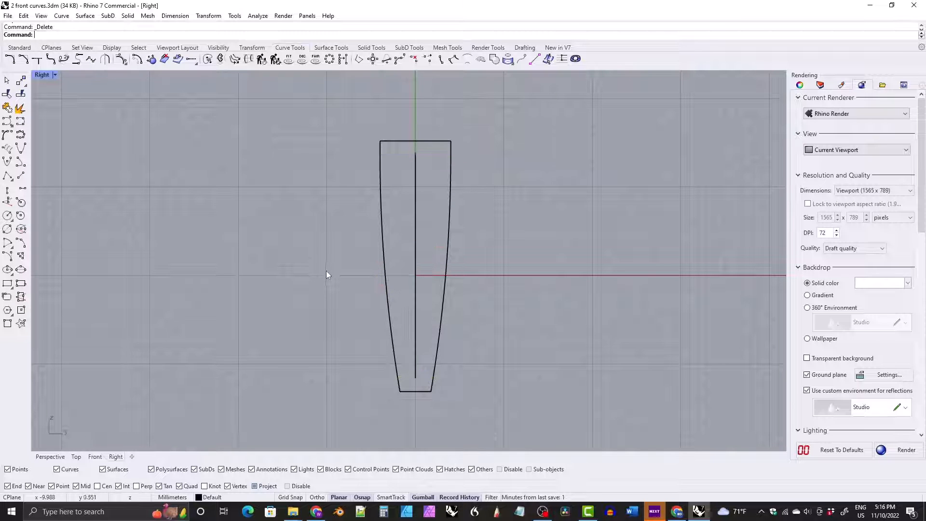
- In the maximized Perspective view, extrude both closed front profile curves together as a solid, about 7 mm to both sides
double_click(46, 75)
double_click(431, 75)
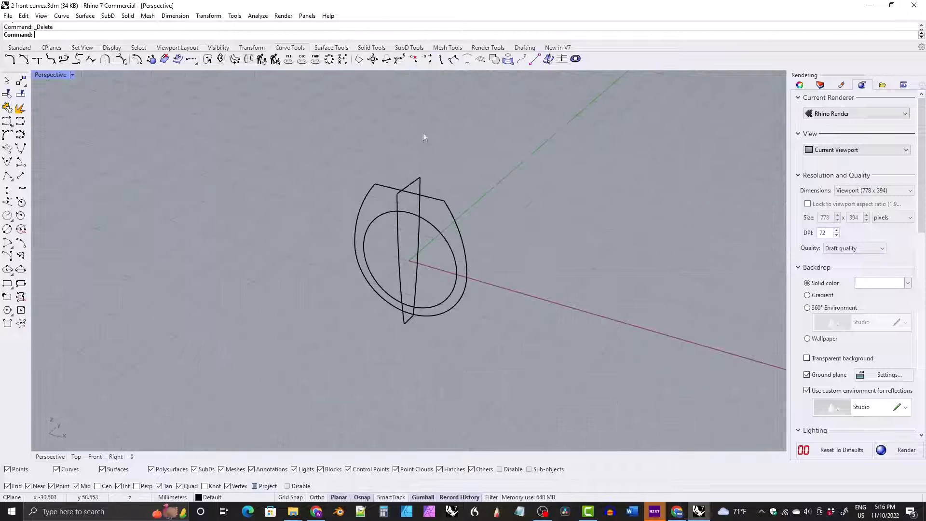
scroll(367, 200, up, 5)
shift+right_drag(368, 200, 367, 199)
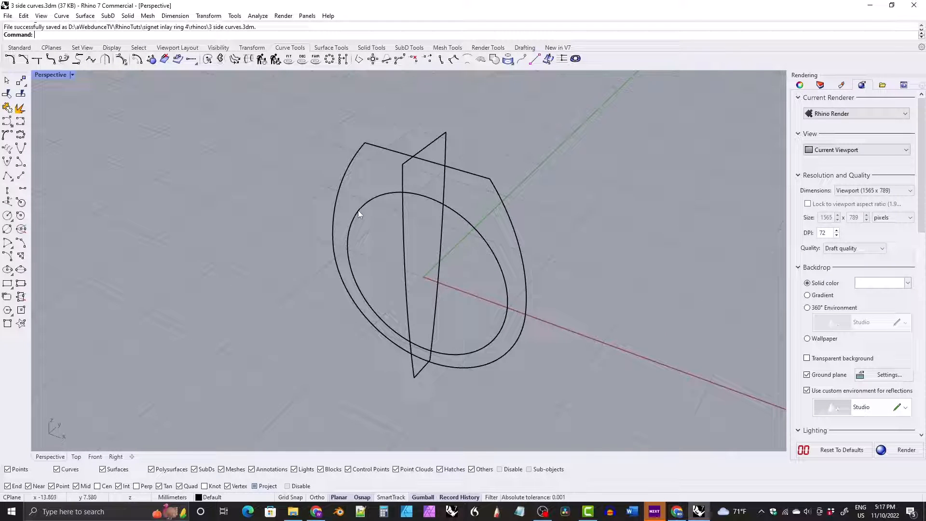
click(358, 213)
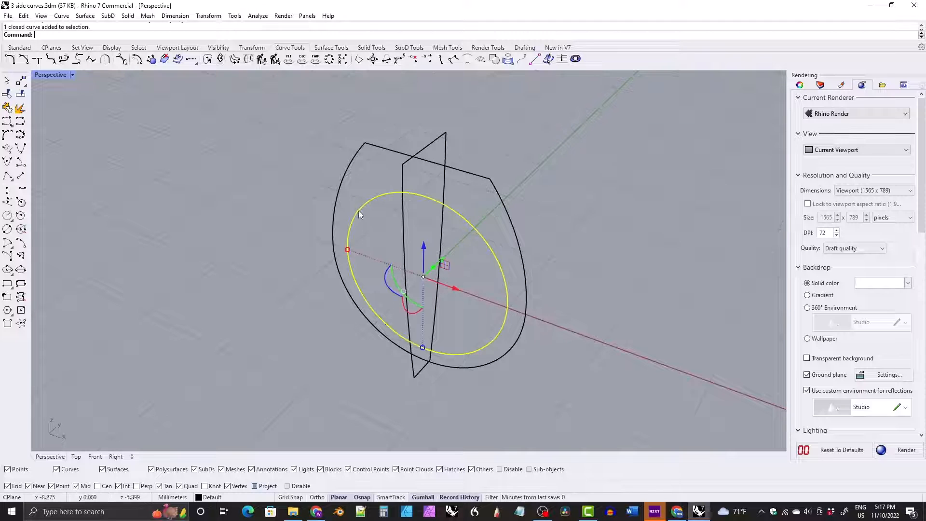
shift+click(340, 192)
click(374, 49)
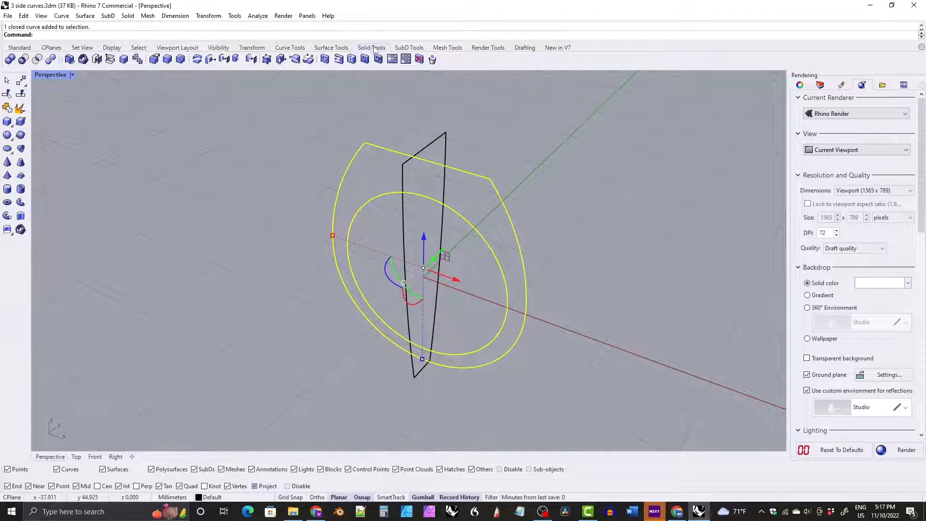
click(20, 215)
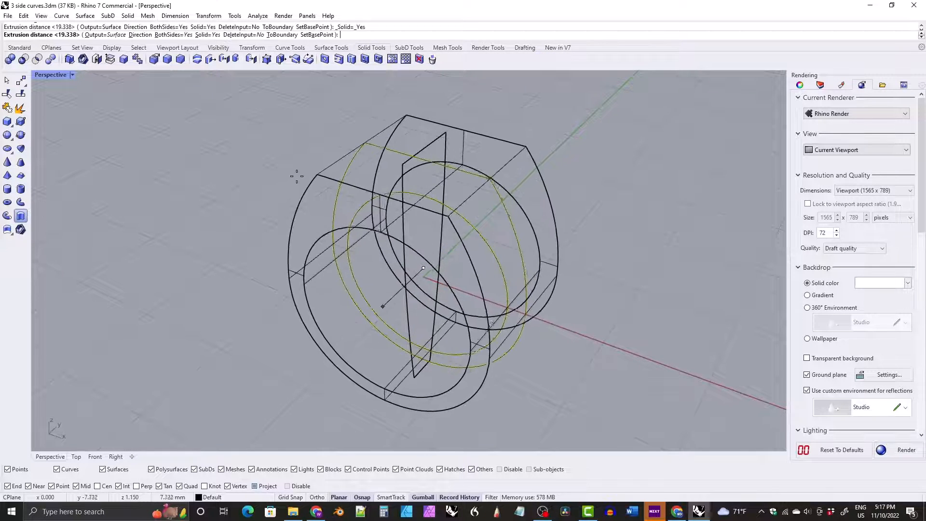
click(302, 178)
right_drag(307, 178, 204, 104)
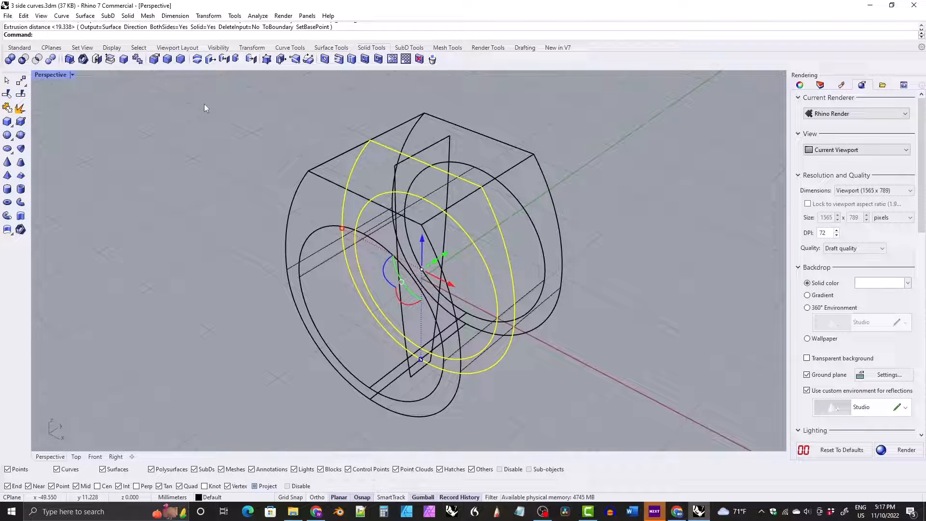
- Switch the Perspective view to a shaded display and extrude the closed side profile to both sides as a solid through the ring body
click(72, 74)
click(98, 99)
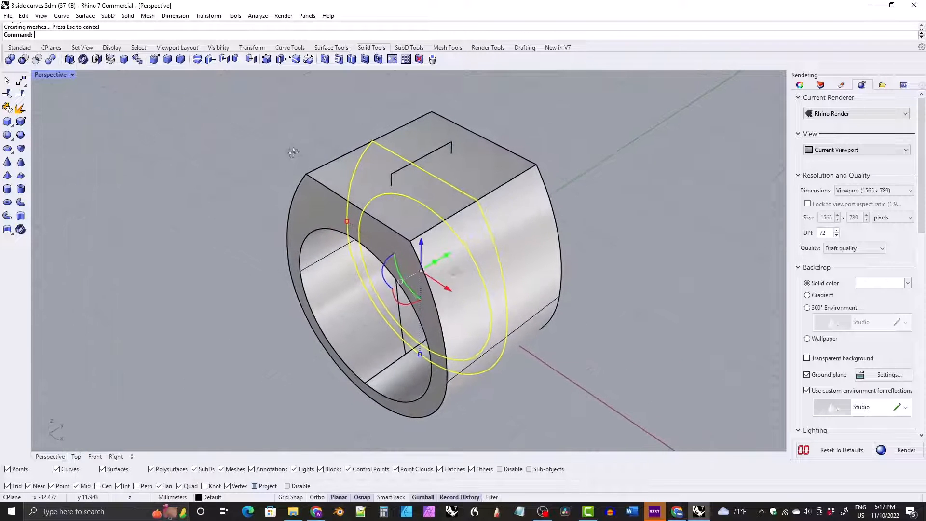
click(403, 168)
mouse_move(257, 160)
right_down()
mouse_move(262, 143)
mouse_move(256, 165)
mouse_move(277, 158)
mouse_move(295, 166)
mouse_move(278, 155)
mouse_move(271, 161)
mouse_move(322, 170)
mouse_move(280, 200)
mouse_move(314, 182)
mouse_move(438, 191)
right_up()
click(20, 217)
click(303, 159)
- Scale the side-profile extrusion narrower along X until the ring body sticks out on both sides
click(337, 137)
click(340, 195)
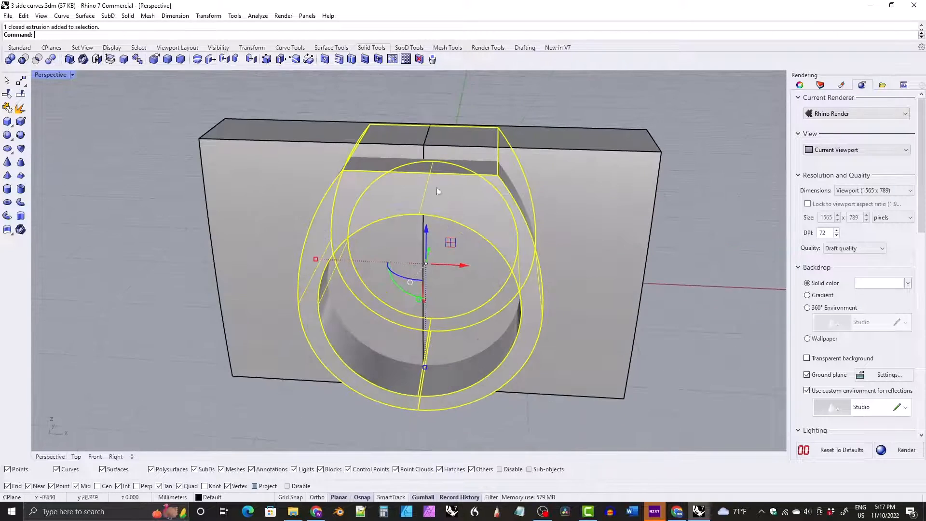
click(438, 192)
drag(225, 256, 318, 265)
right_drag(301, 264, 325, 225)
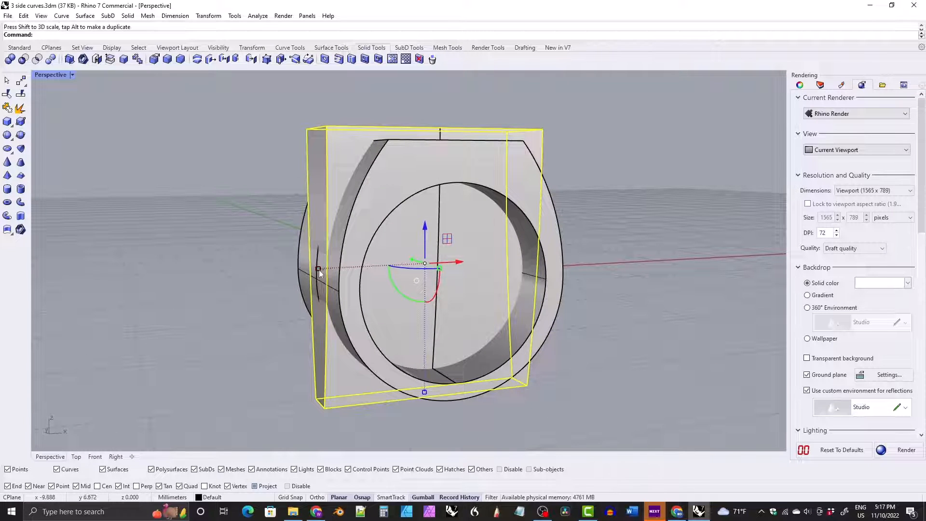
drag(318, 270, 332, 268)
- Scale the side-profile extrusion wider along X so that it extends past both sides of the ring body
right_drag(360, 230, 328, 252)
drag(330, 272, 265, 277)
click(256, 273)
- Scale the front-profile ring extrusion deeper along Y so that it protrudes further past both faces of the side-profile extrusion
right_drag(387, 259, 331, 271)
click(359, 231)
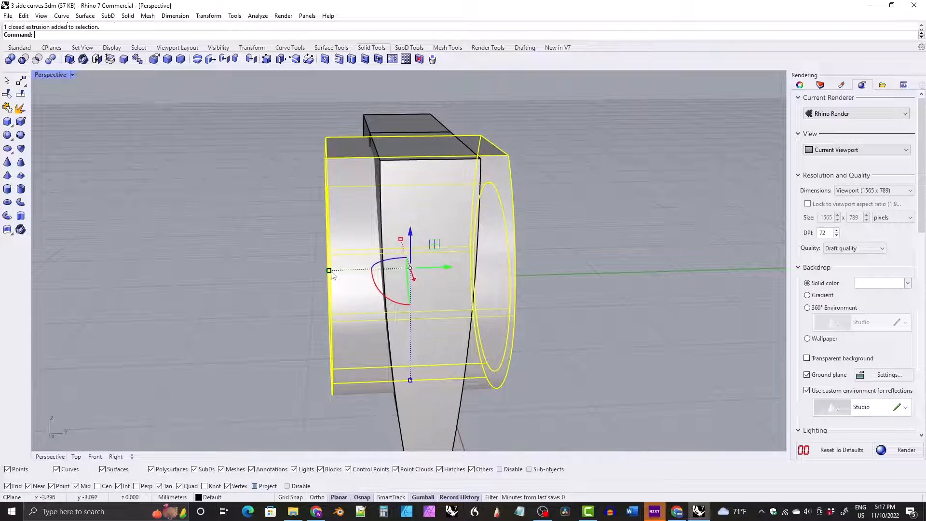
drag(330, 271, 309, 273)
click(208, 248)
right_drag(299, 242, 350, 262)
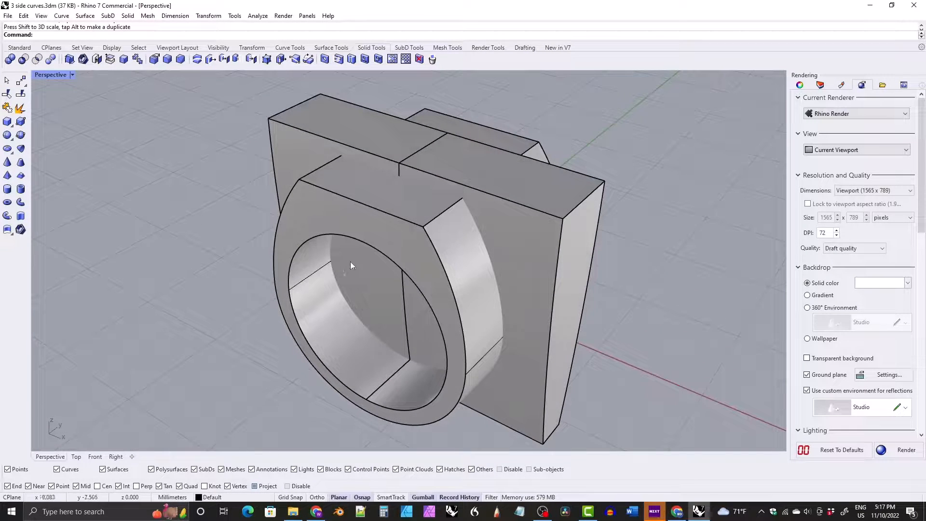
- Boolean-intersect the front-profile ring extrusion with the side-profile extrusion to form the base ring body, and inspect the resulting solid
click(326, 218)
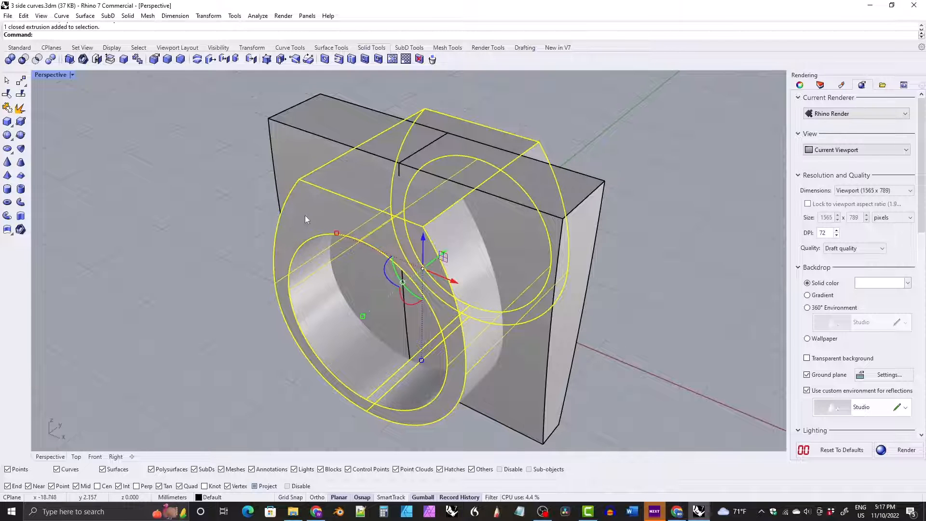
click(38, 60)
click(296, 146)
key(Return)
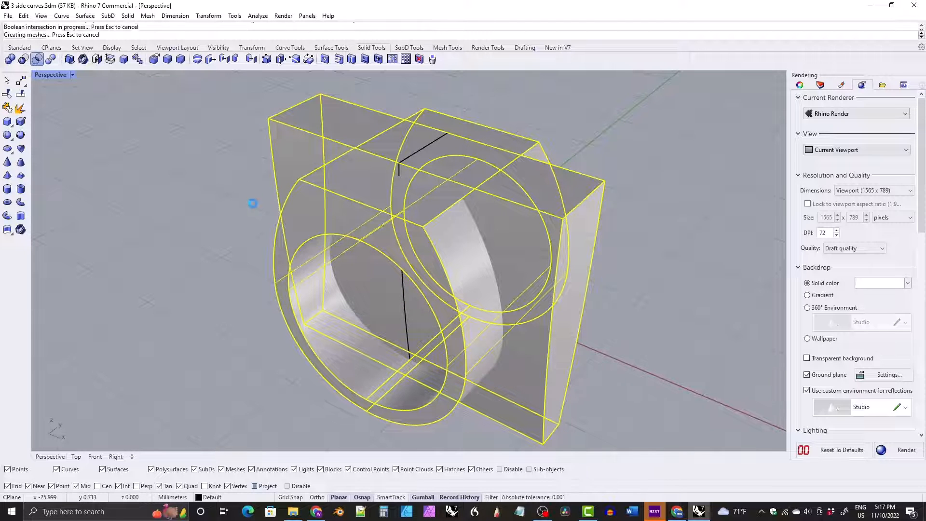
right_drag(233, 254, 352, 236)
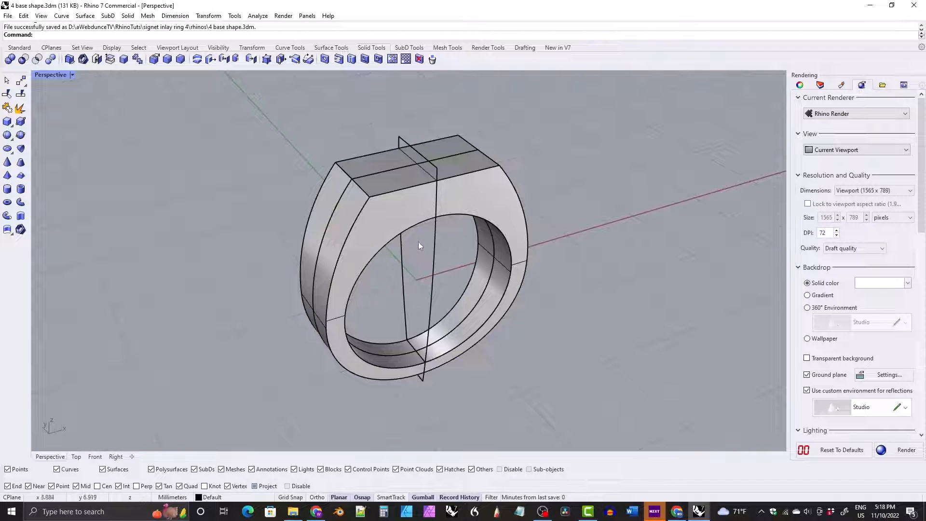
right_drag(418, 242, 377, 222)
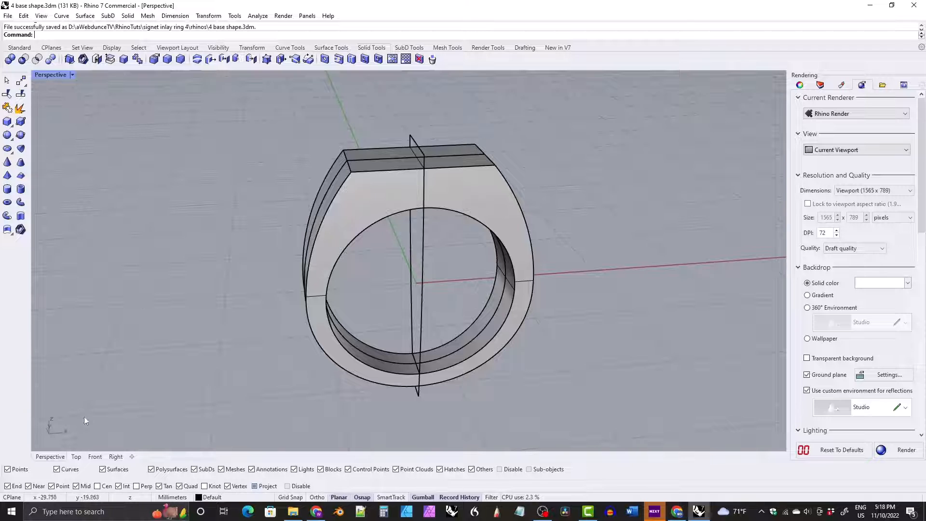
- In the Front view, offset the closed outer front-profile curve inward by 0.8 mm
click(95, 457)
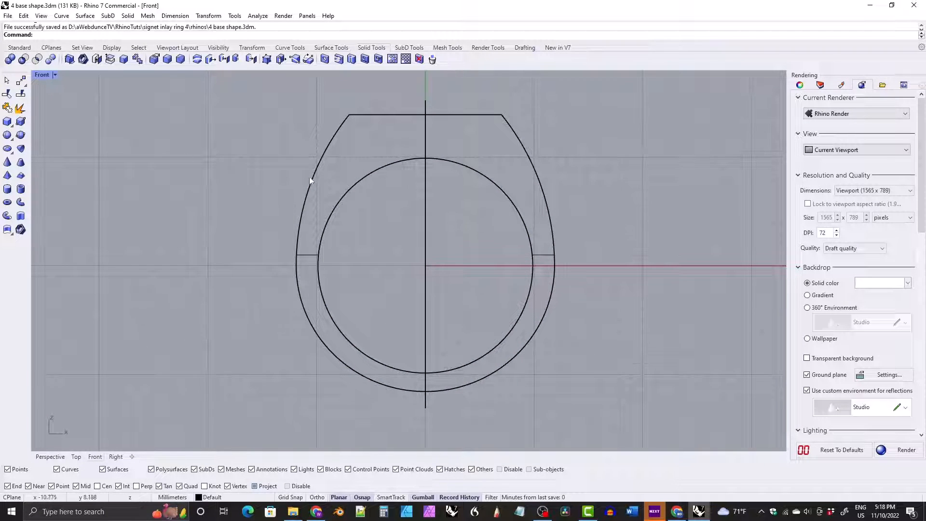
right_drag(314, 170, 349, 161)
click(326, 149)
click(346, 173)
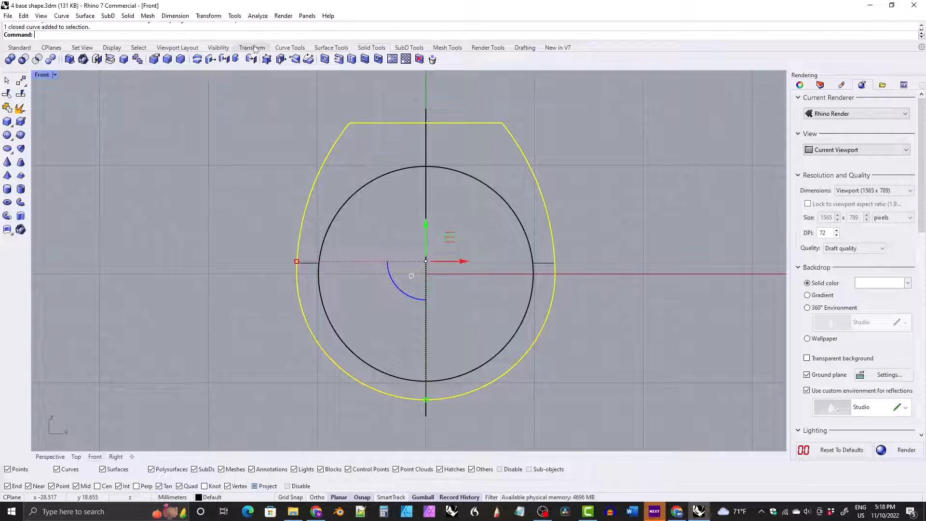
click(290, 48)
click(137, 59)
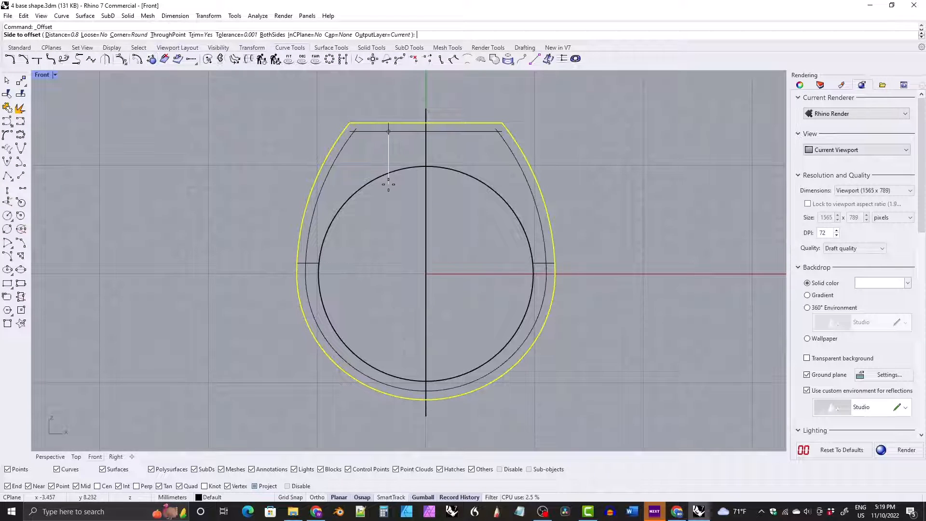
click(366, 183)
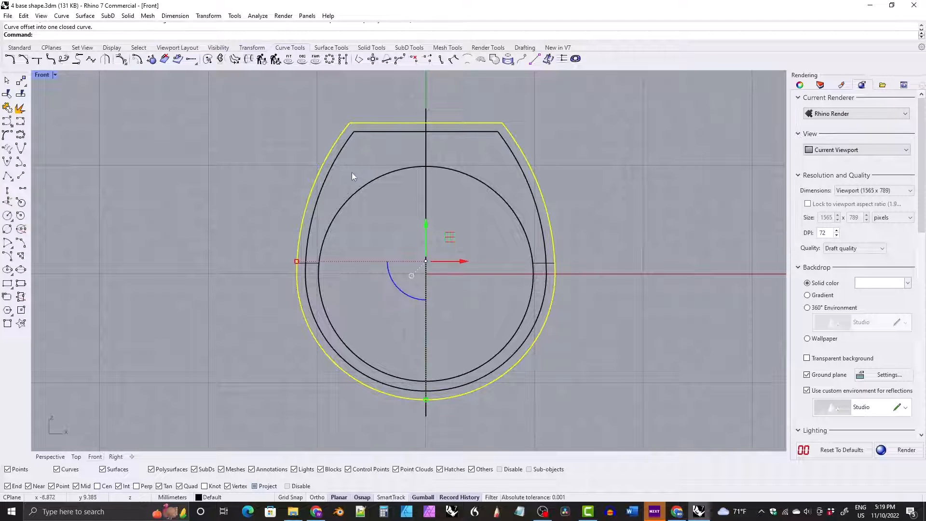
right_drag(363, 137, 348, 140)
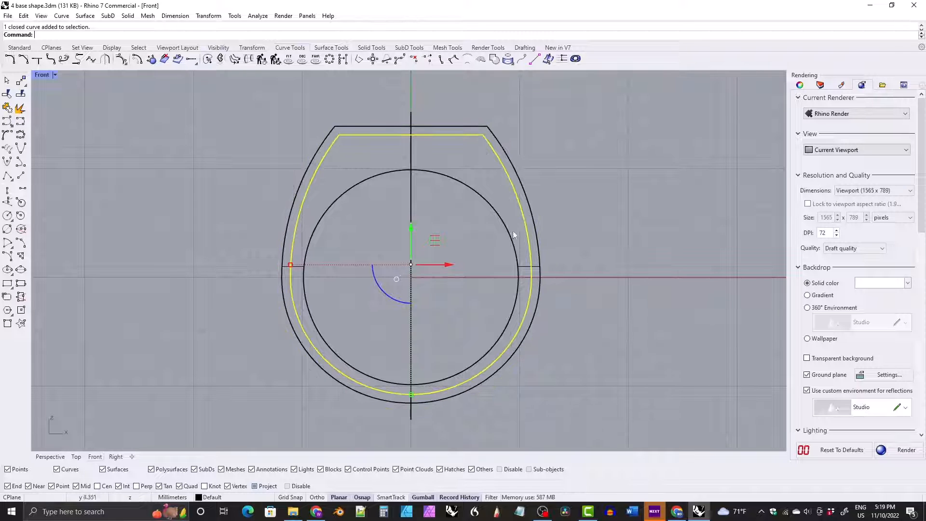
click(520, 215)
right_drag(366, 172, 352, 140)
scroll(347, 139, up, 4)
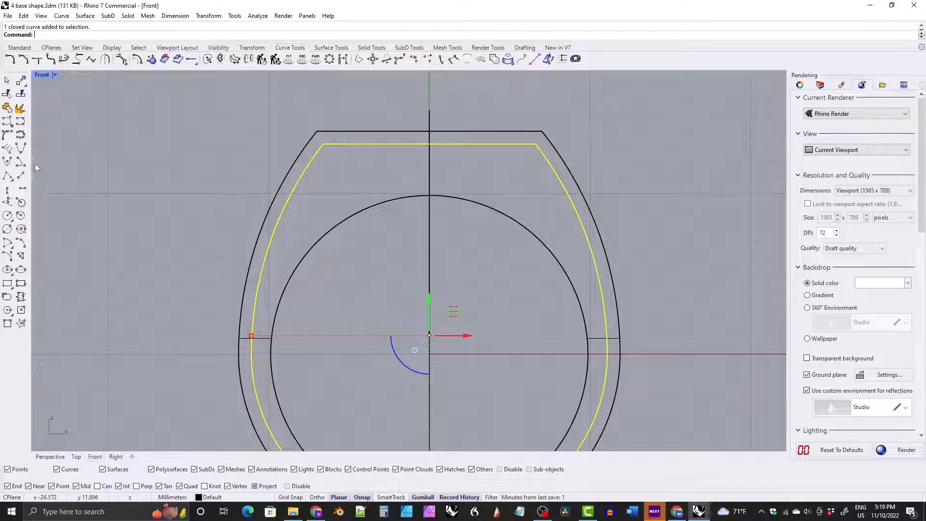
- Offset the outer front-profile curve inward again by 0.6 mm to compare a second wall thickness
click(299, 168)
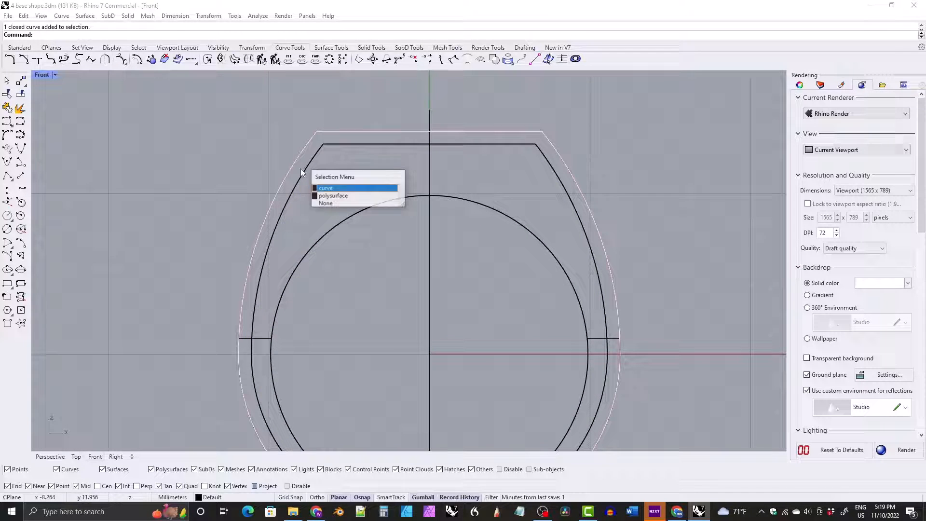
click(322, 188)
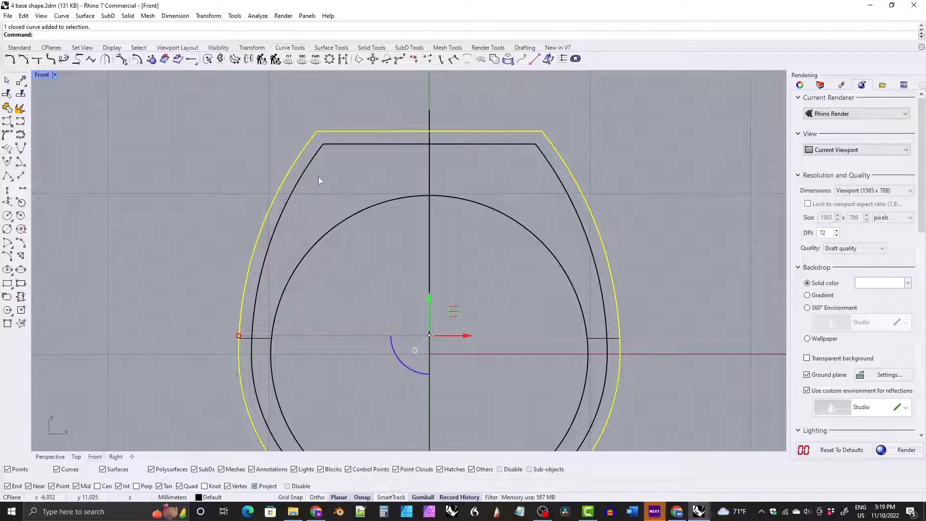
click(137, 60)
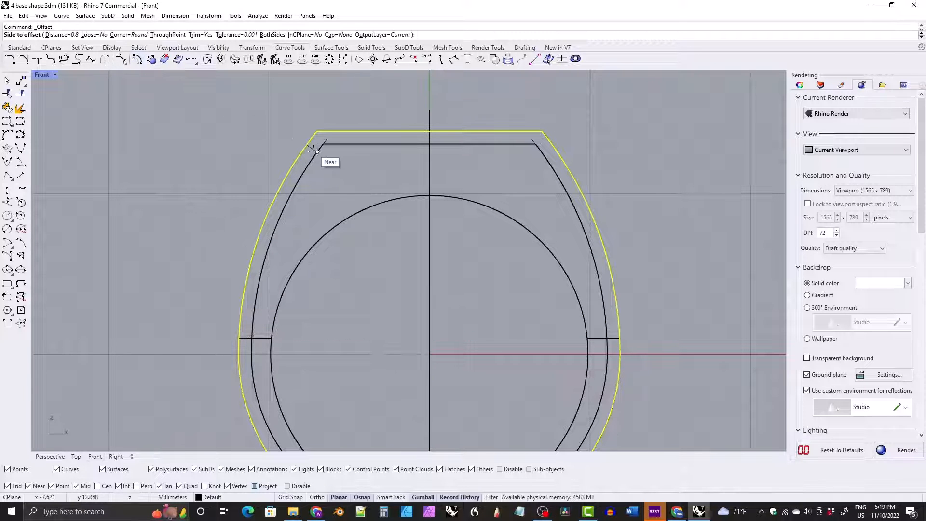
text(0.6)
key(Return)
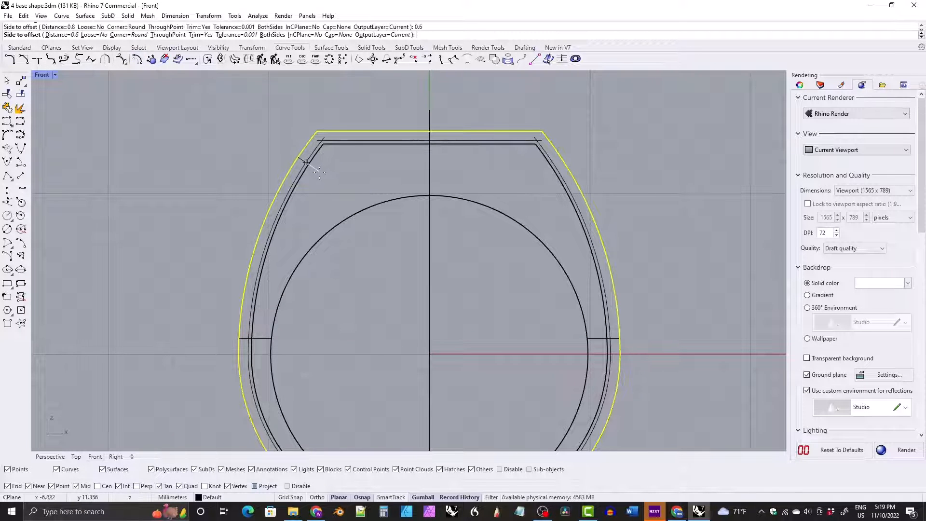
click(317, 170)
scroll(318, 153, up, 5)
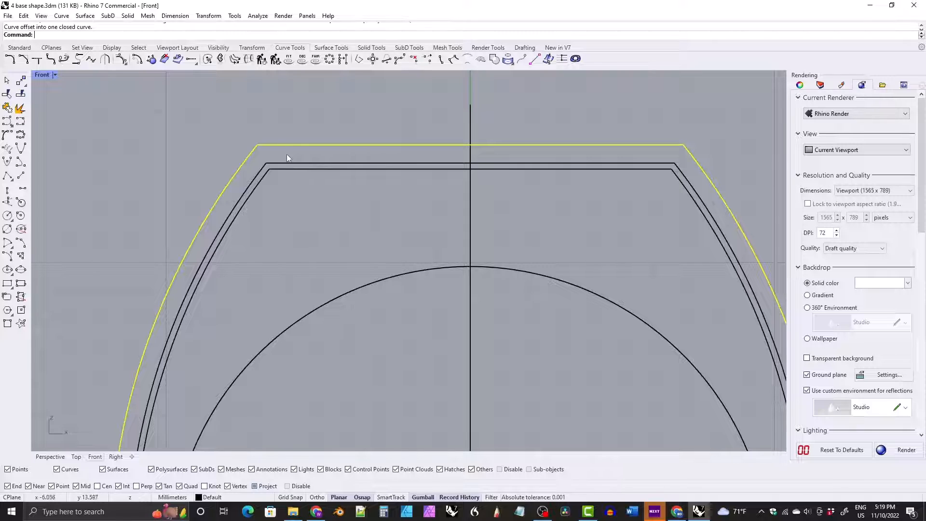
- Delete the 0.8 mm and 0.6 mm offset curves inside the outer profile
click(256, 185)
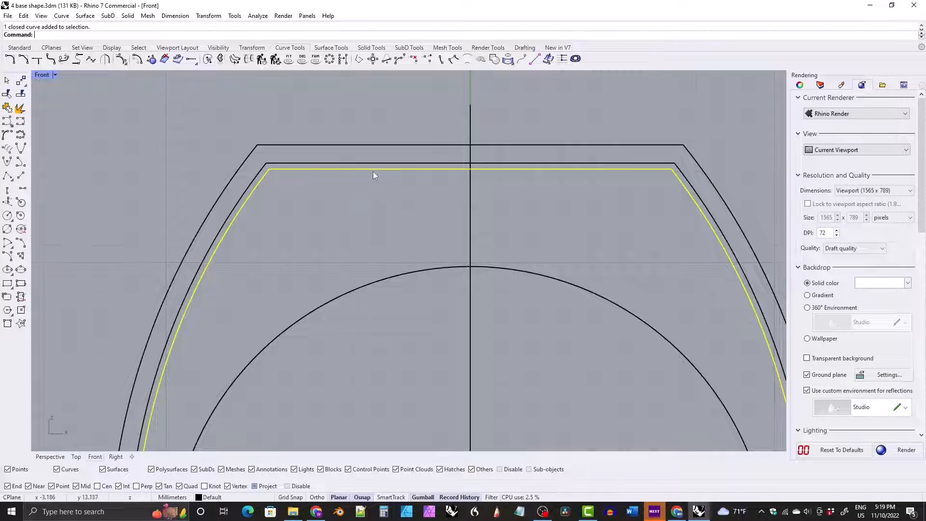
scroll(376, 174, down, 2)
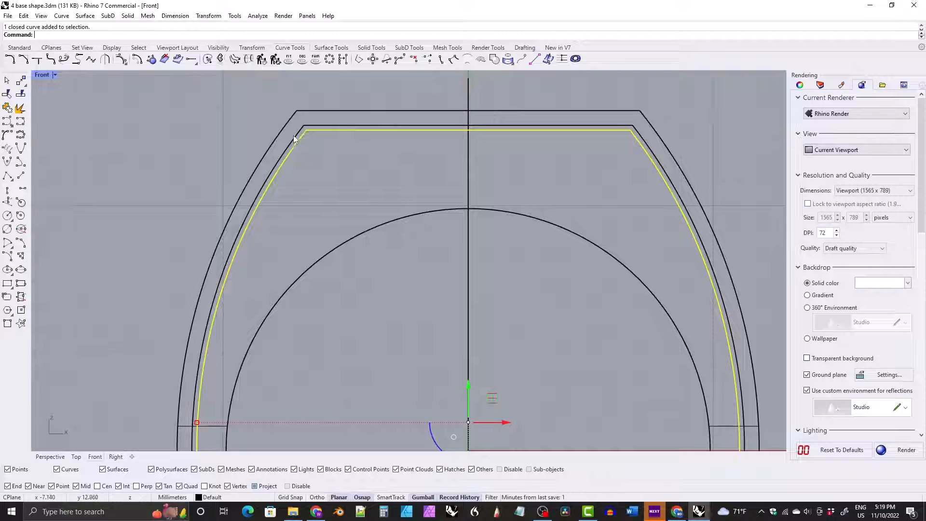
key(Delete)
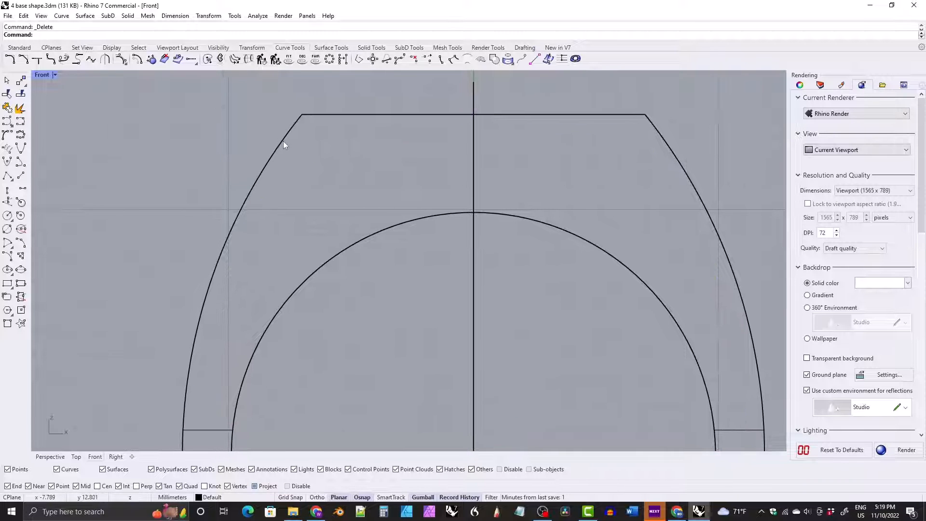
- Create a new inward offset of the closed outer front-profile curve at a distance of 0.6 mm
click(283, 145)
click(305, 166)
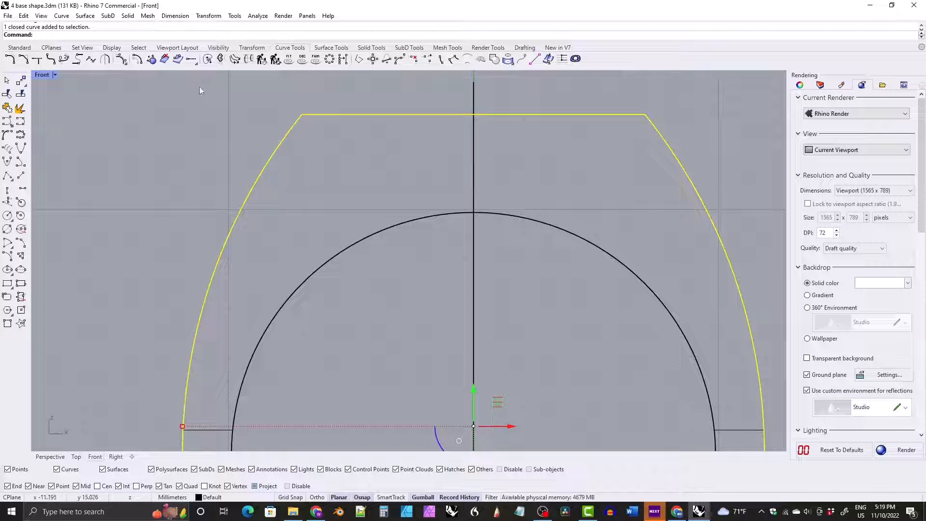
click(136, 59)
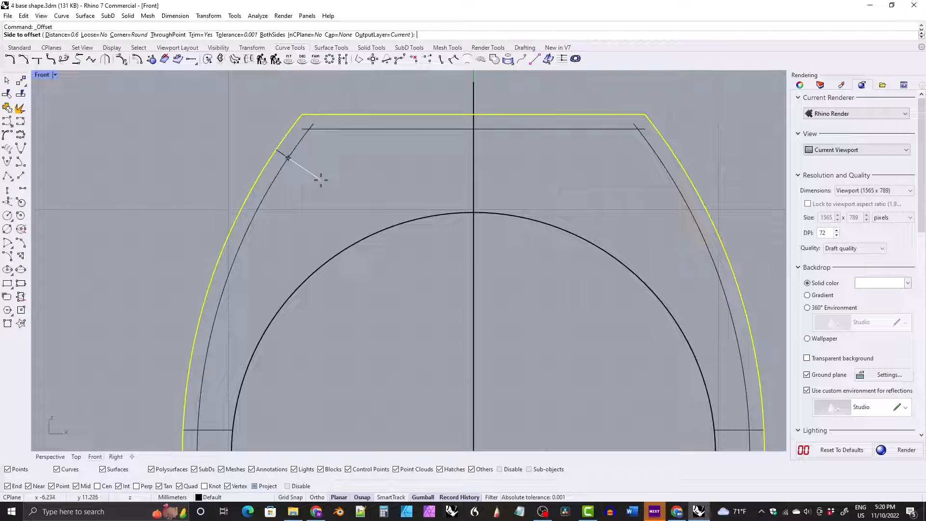
text(0.6)
key(Return)
click(316, 196)
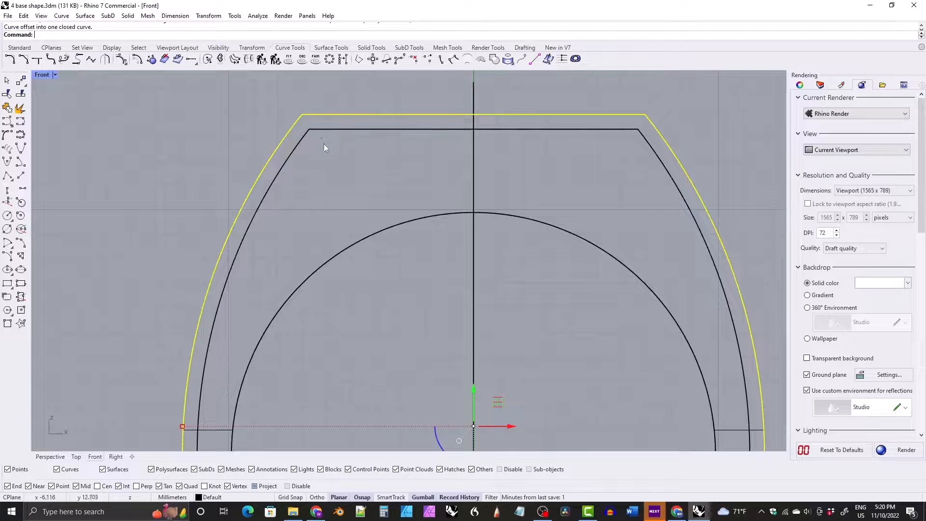
- Offset the 0.6 mm inner curve further inward toward the finger hole, and delete the curve it was offset from
right_drag(323, 144, 311, 122)
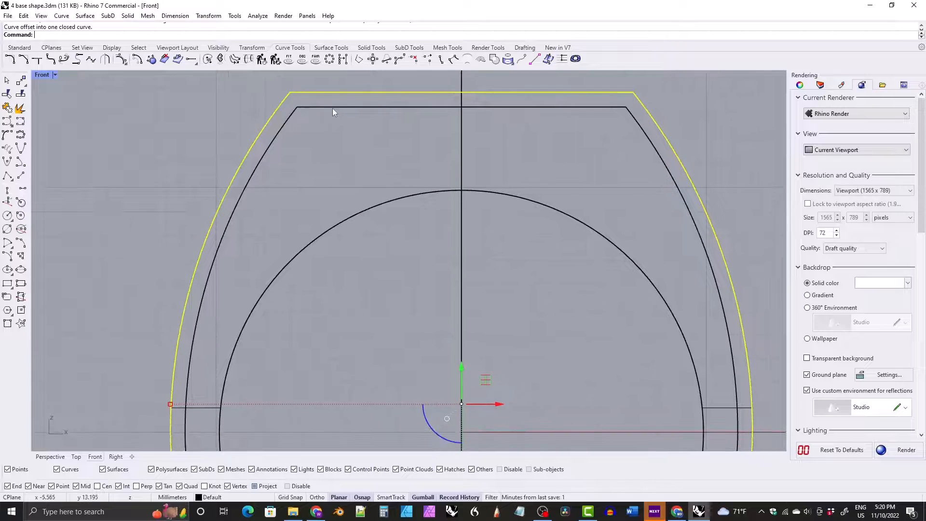
click(241, 192)
right_drag(281, 190, 294, 193)
click(137, 59)
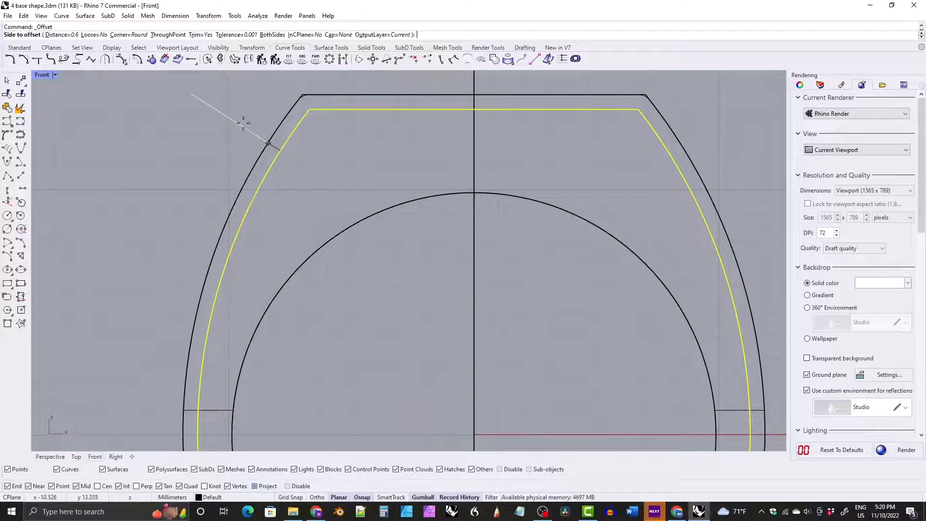
click(387, 245)
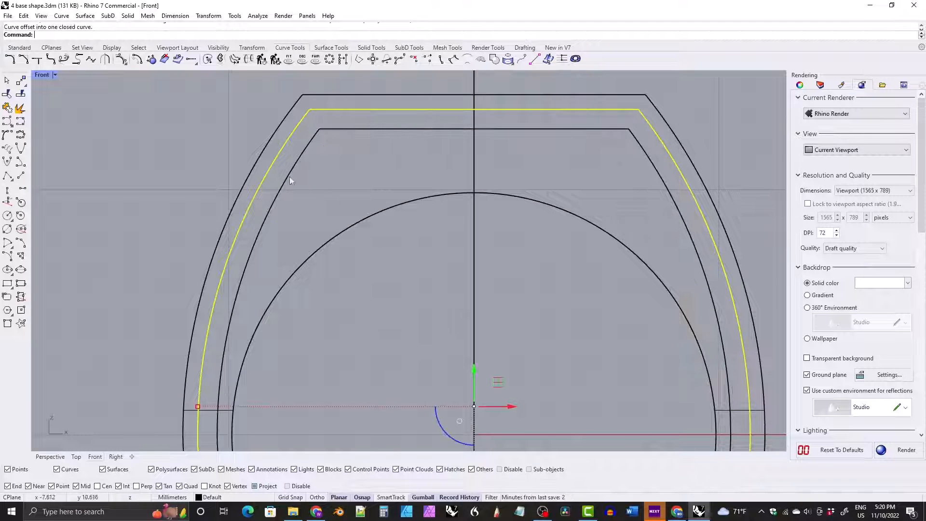
key(Delete)
scroll(345, 171, down, 1)
scroll(345, 171, down, 1)
click(307, 129)
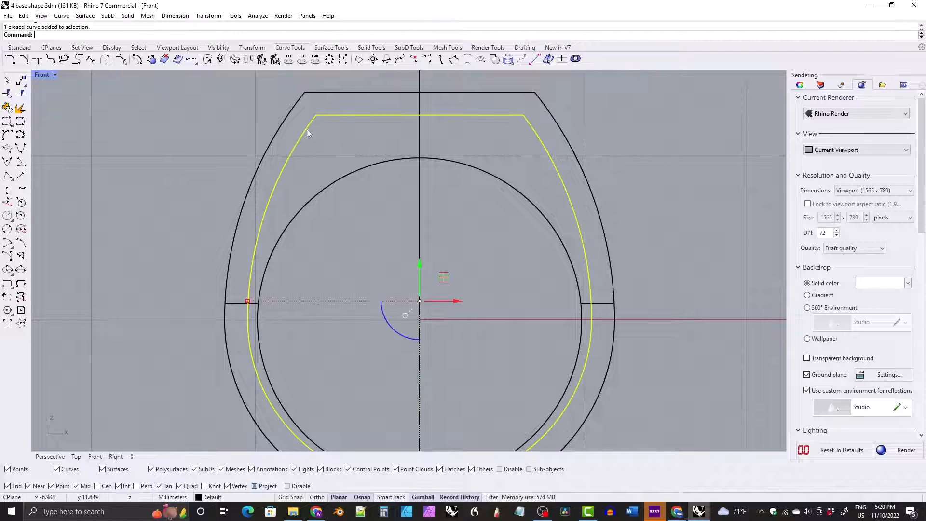
scroll(310, 197, down, 2)
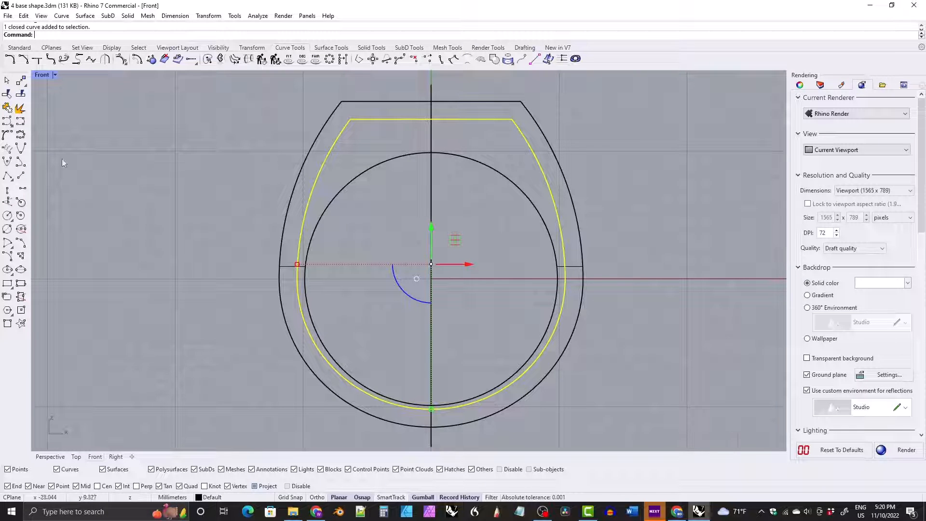
- Draw a horizontal line across the ring below its center at about y = -3.8, extending past both outer sides
click(20, 176)
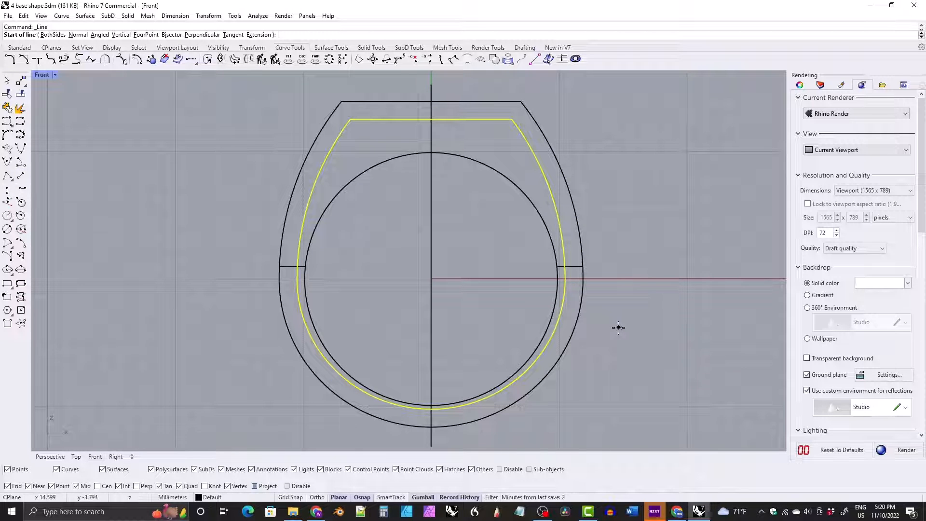
click(617, 327)
click(225, 327)
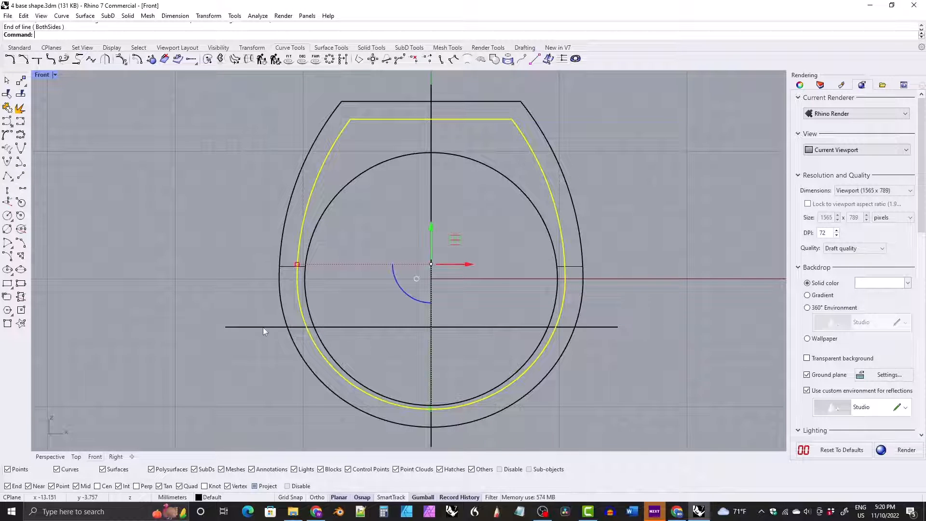
click(262, 327)
click(416, 292)
click(417, 327)
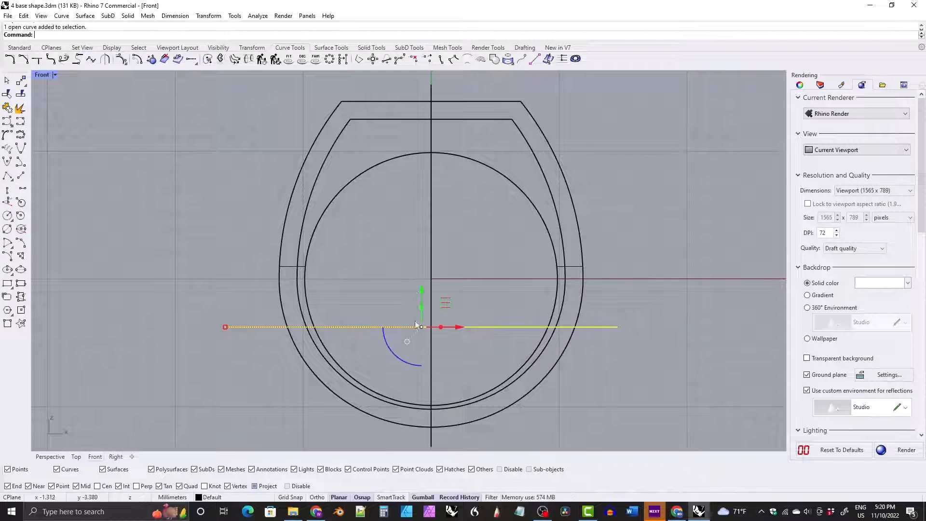
drag(420, 291, 422, 296)
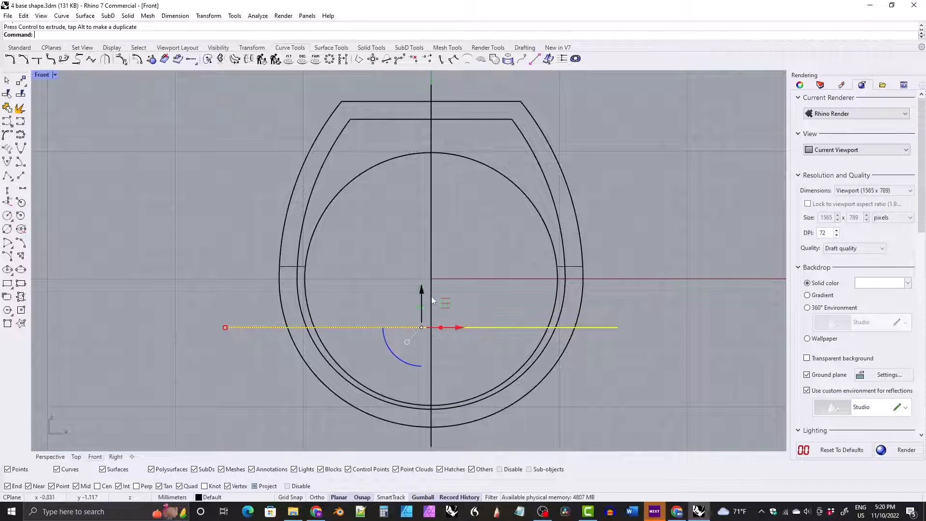
- Curve Boolean the inner offset profile with the horizontal line, keeping the region above the line with DeleteInput set to All
shift+click(312, 192)
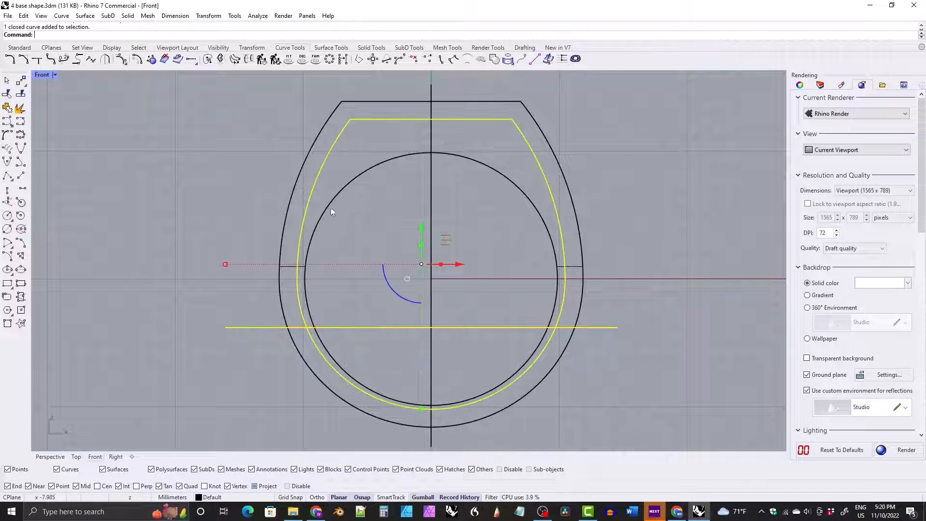
click(322, 166)
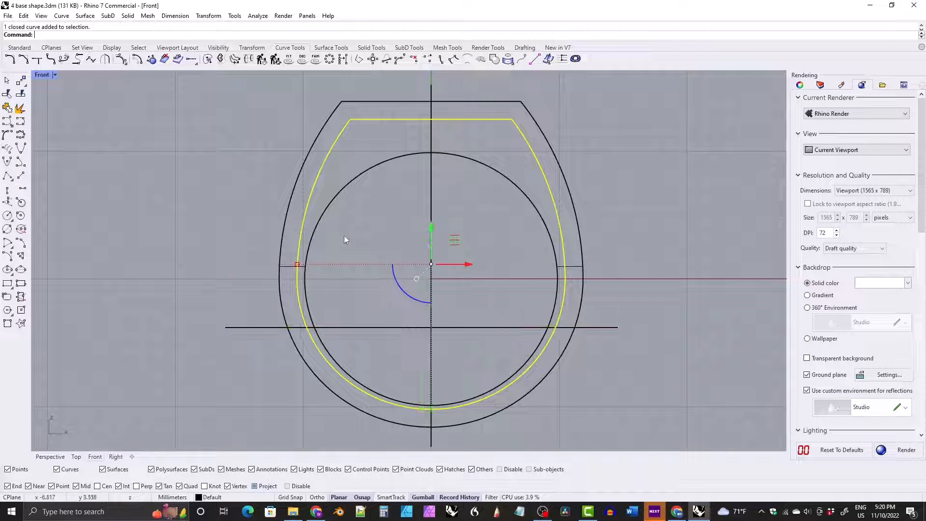
shift+click(250, 328)
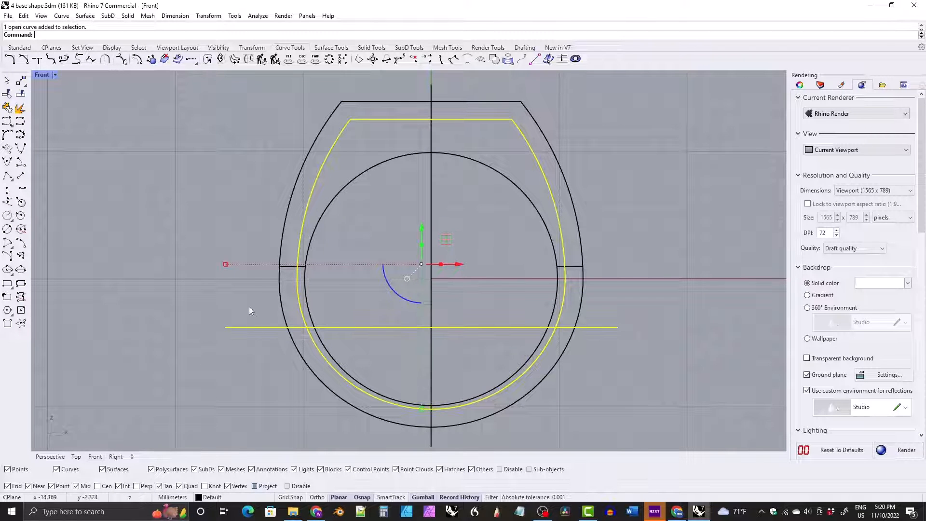
click(493, 59)
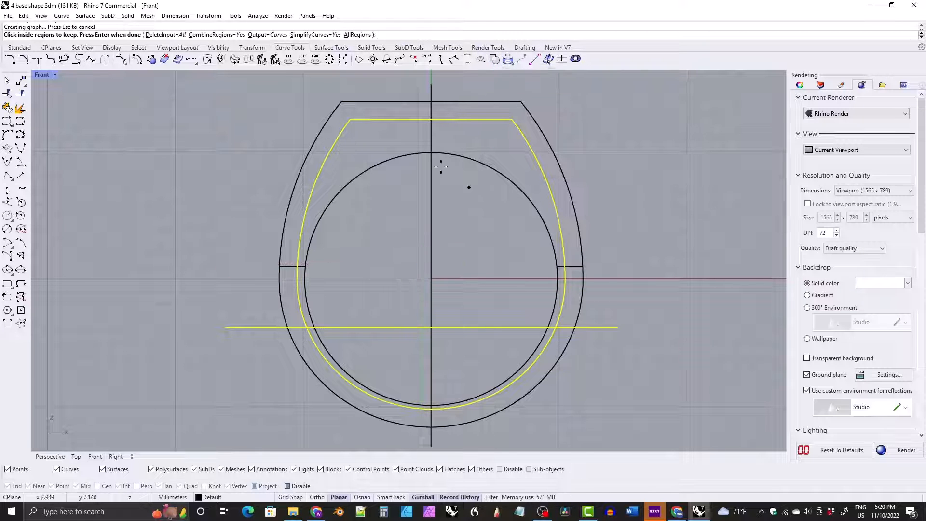
click(166, 35)
click(61, 35)
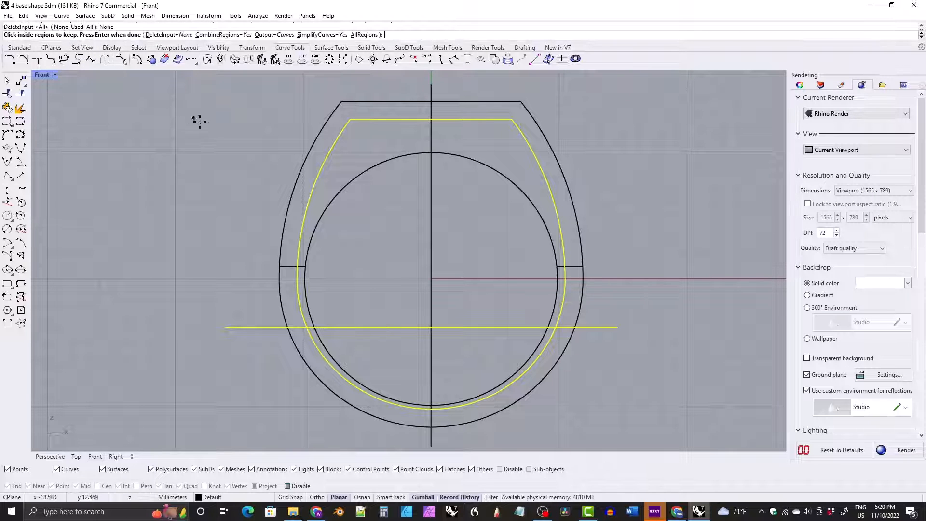
click(165, 34)
click(97, 35)
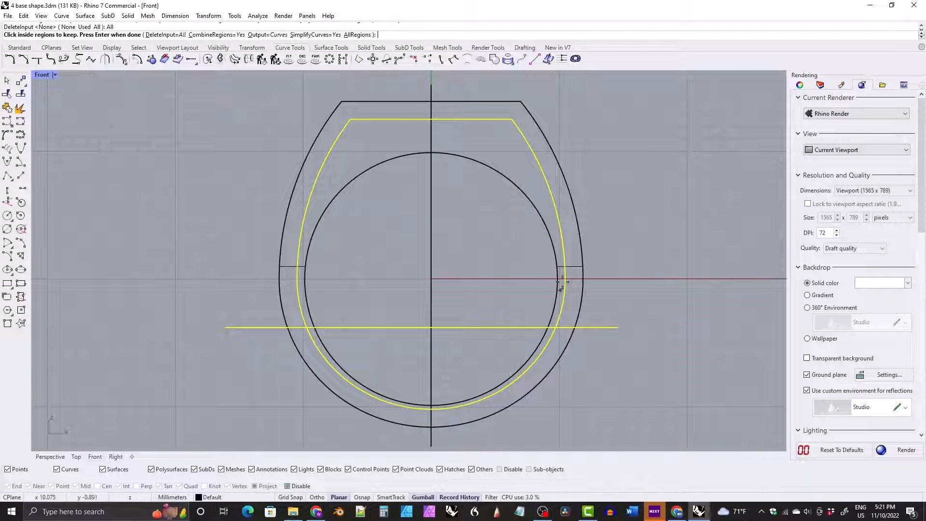
click(406, 246)
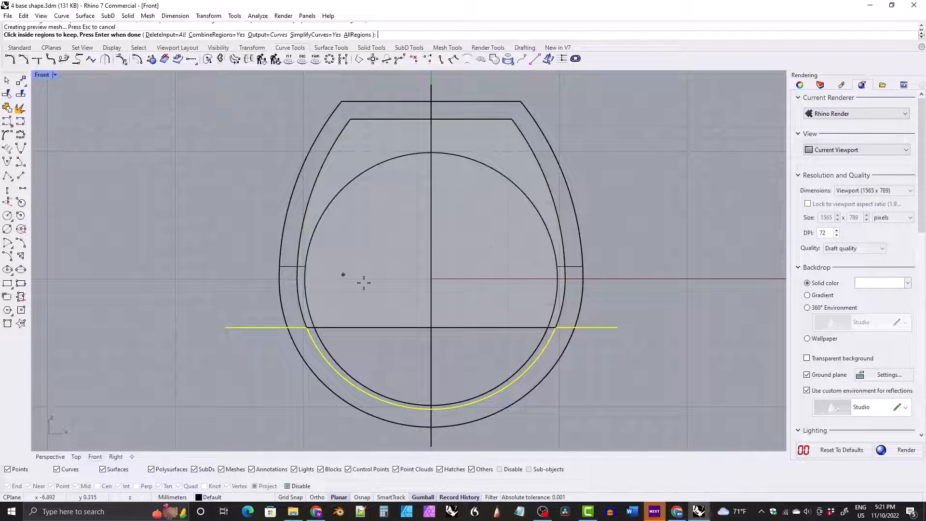
key(Return)
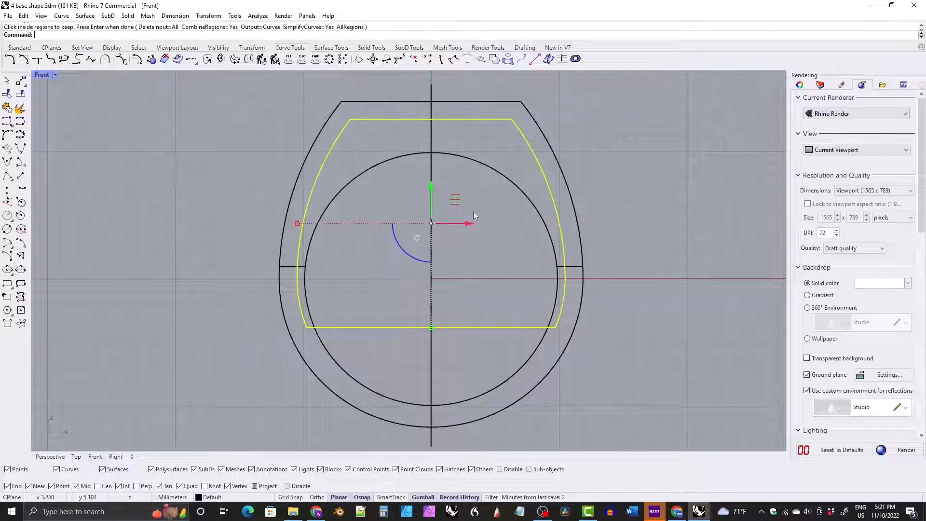
right_drag(461, 221, 446, 225)
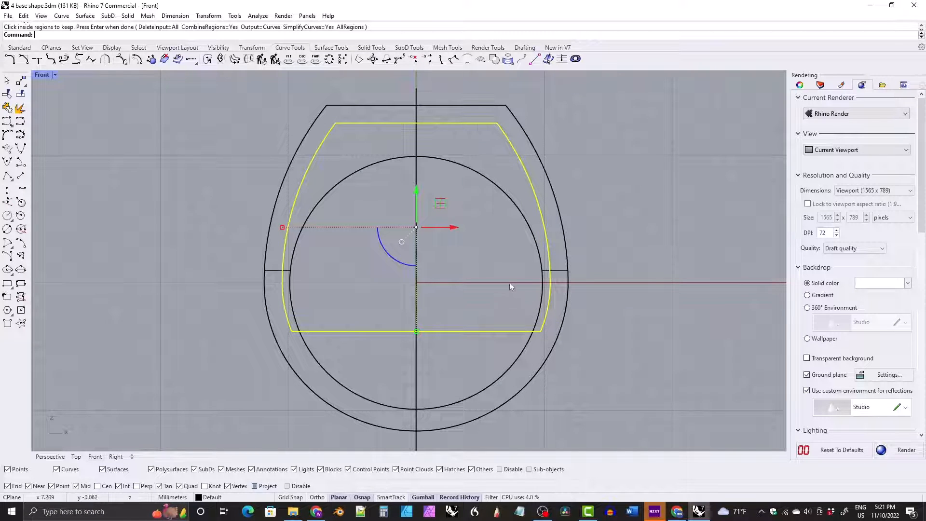
right_drag(504, 270, 521, 266)
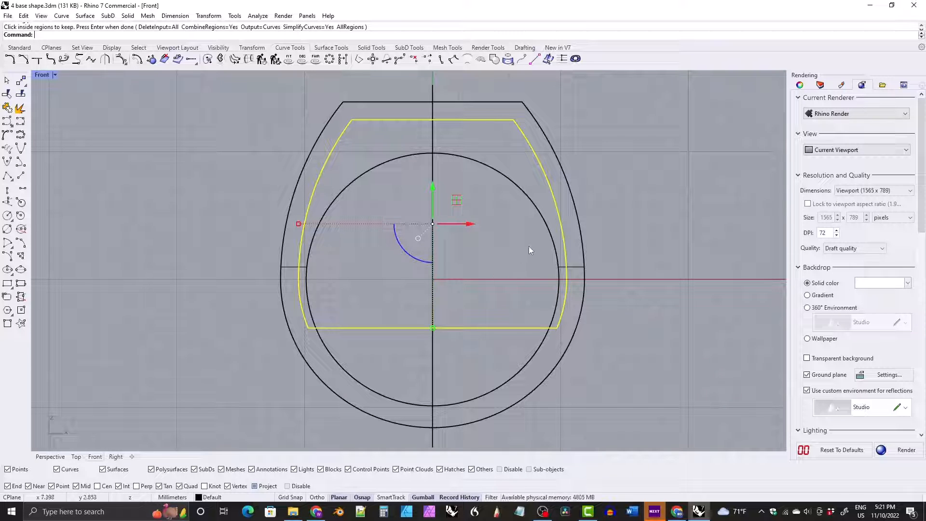
scroll(553, 259, up, 3)
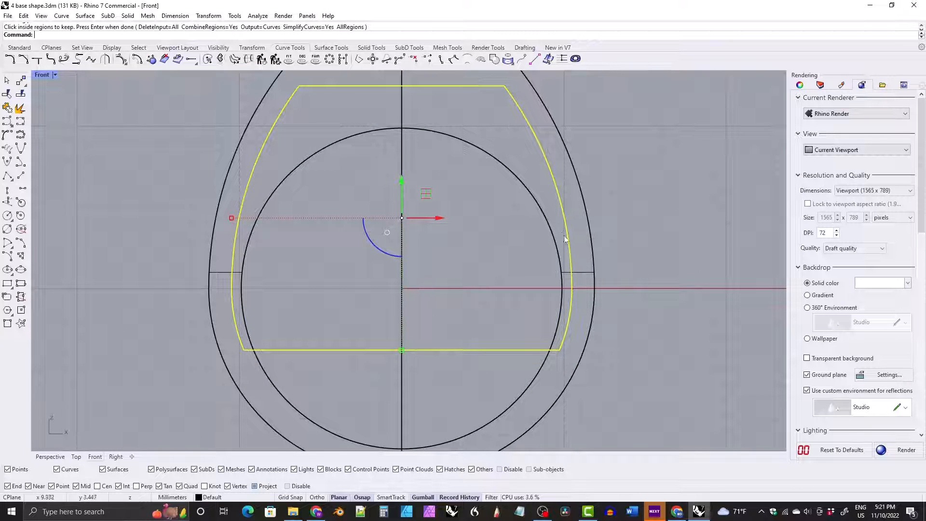
right_drag(531, 253, 543, 265)
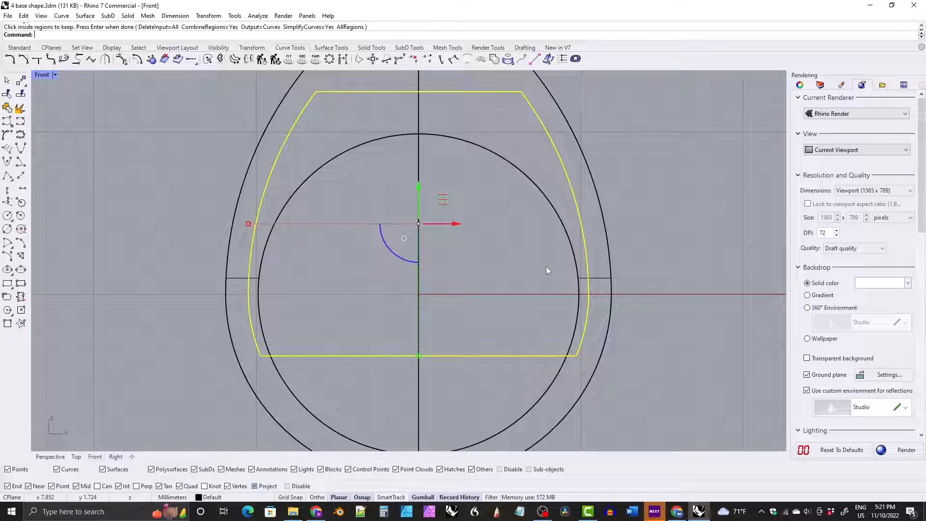
right_drag(530, 223, 522, 205)
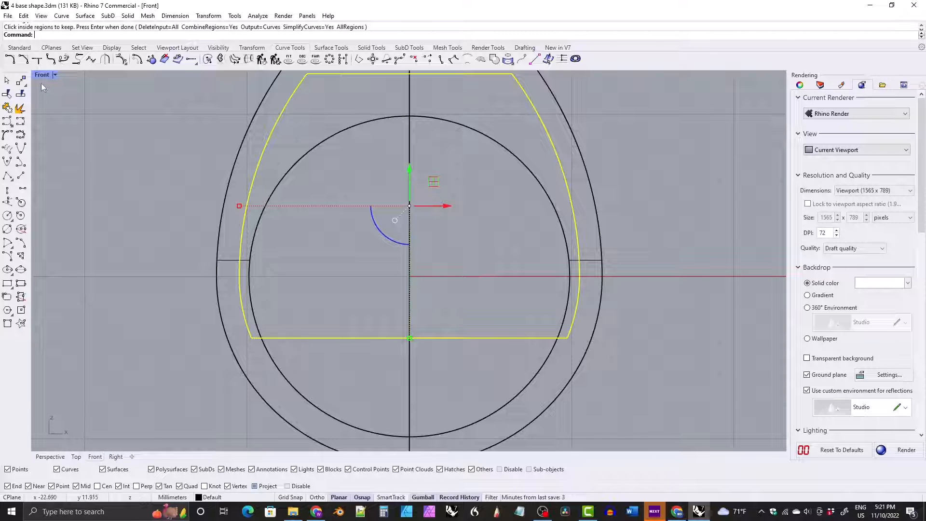
- Draw a horizontal line about 30 mm long across the ring and raise it to the level of the short side lines
click(21, 175)
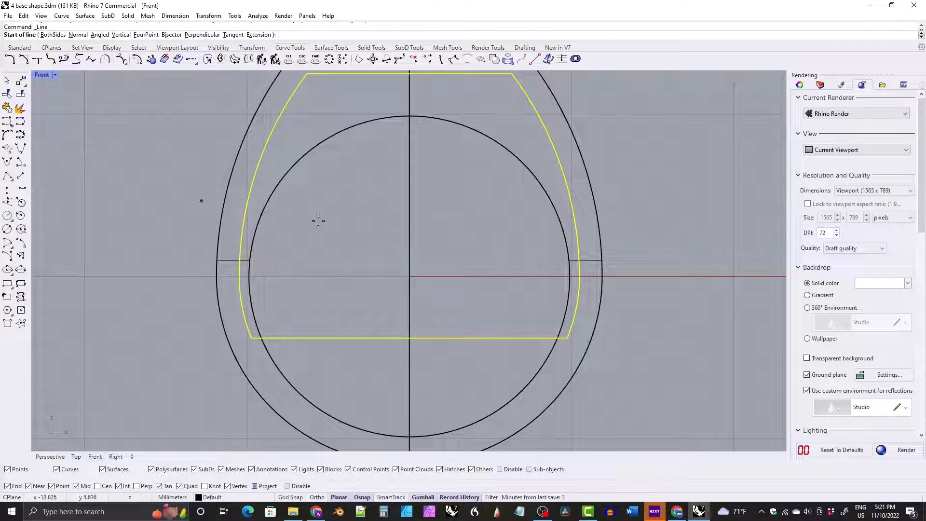
click(639, 275)
key(F8)
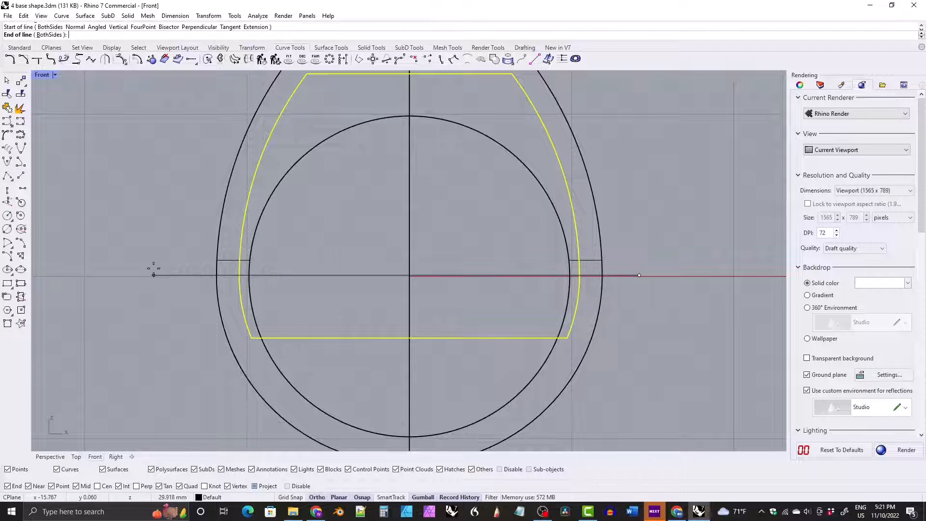
click(153, 274)
click(227, 273)
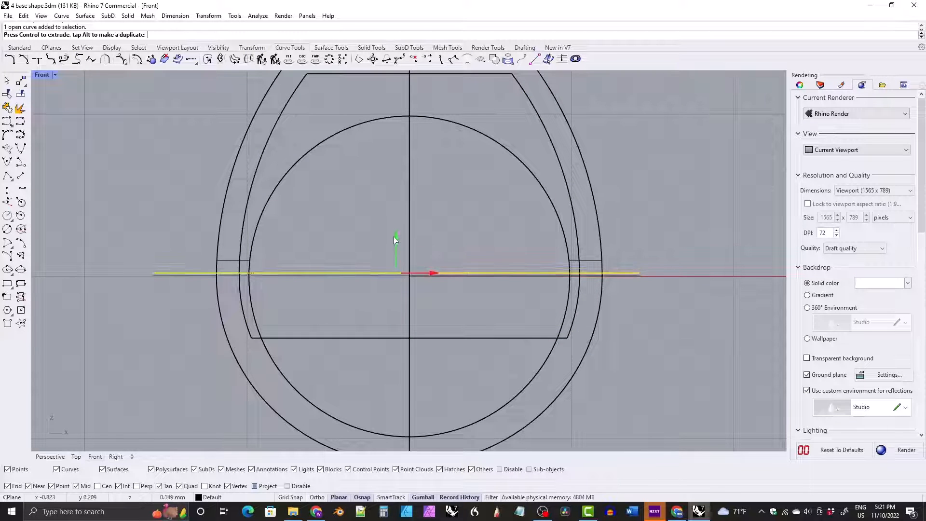
drag(394, 236, 392, 225)
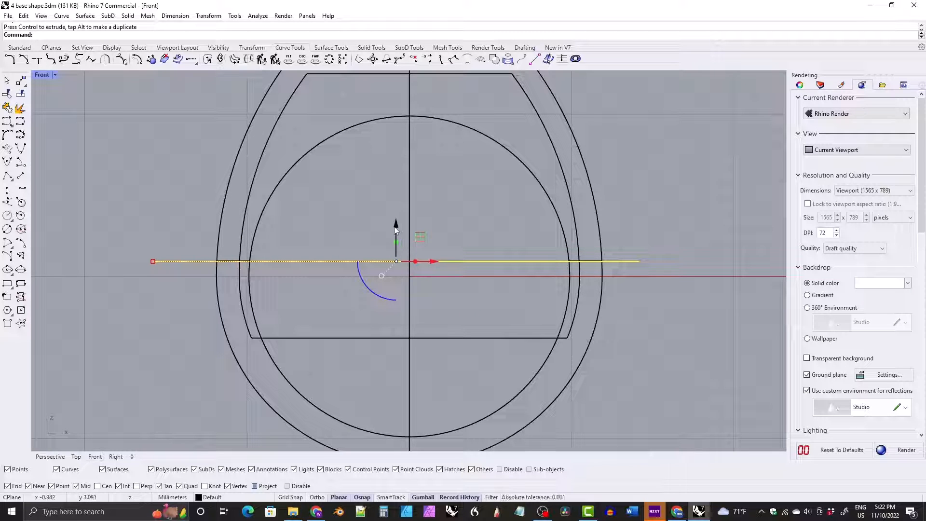
- Duplicate the horizontal guide line slightly higher and delete the duplicate
key(alt)
drag(396, 230, 394, 211)
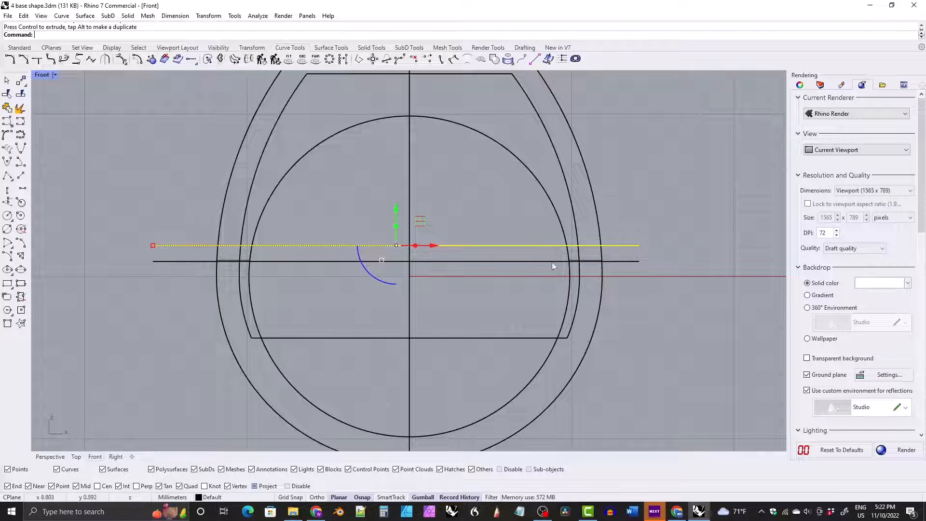
key(Delete)
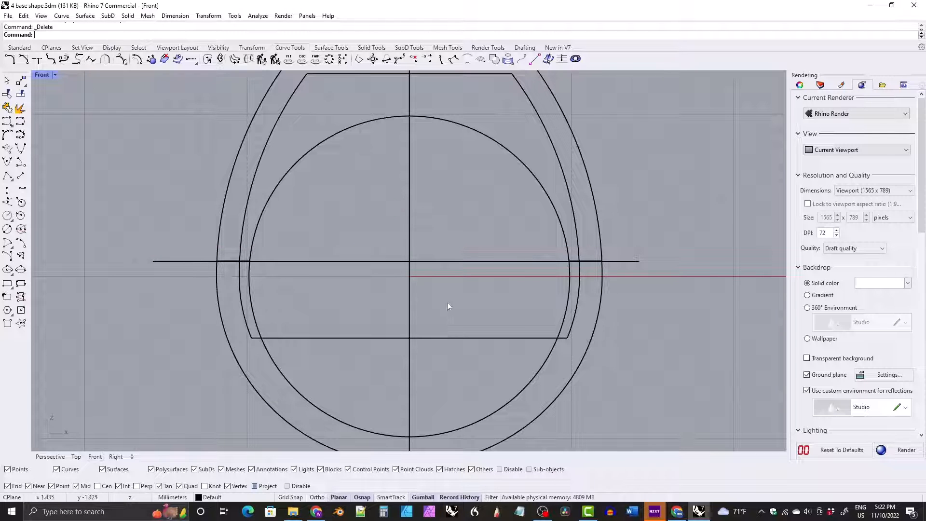
- Cage edit the flat-bottomed inner profile with a CPlane bounding box, point count 4 and degree 3 in every direction, and Global region
click(503, 338)
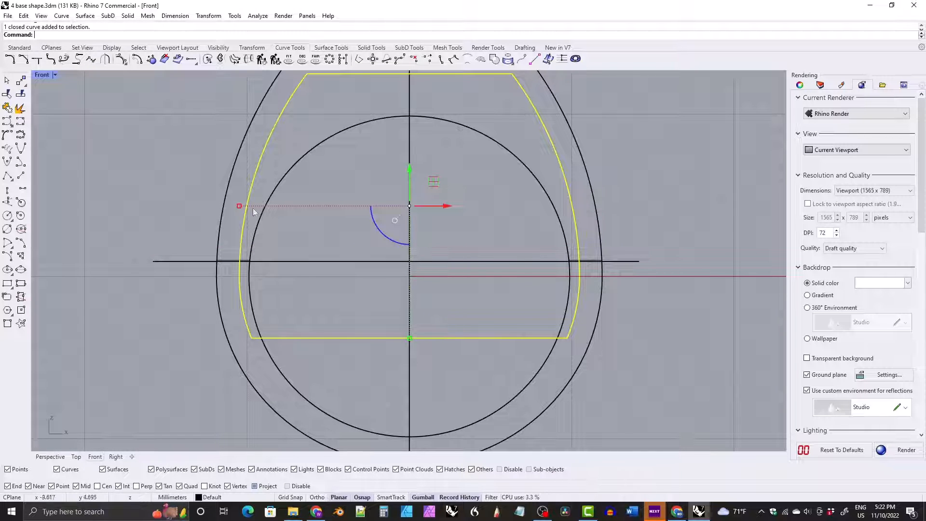
click(223, 261)
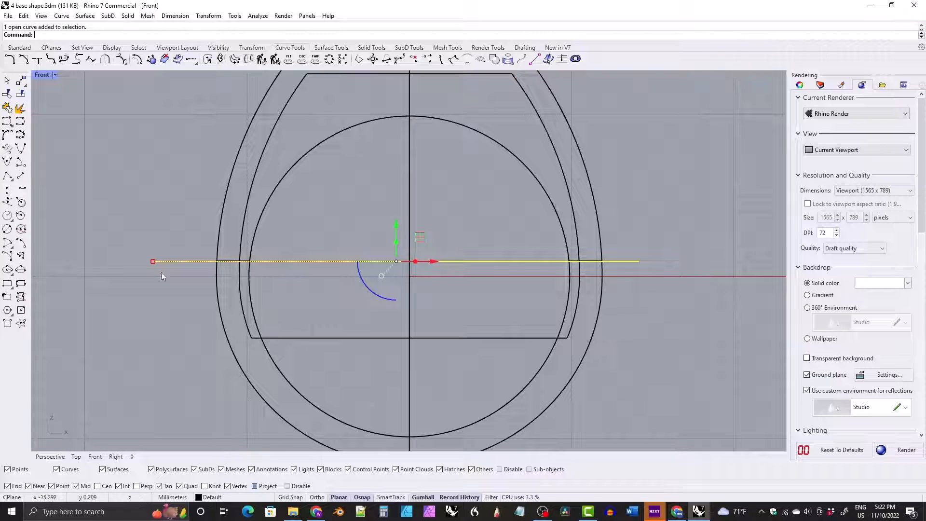
click(306, 338)
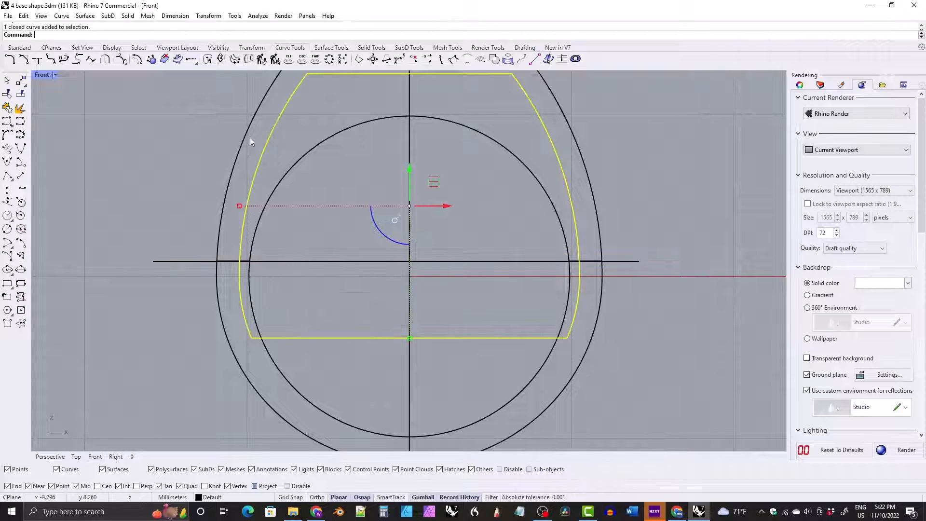
click(251, 47)
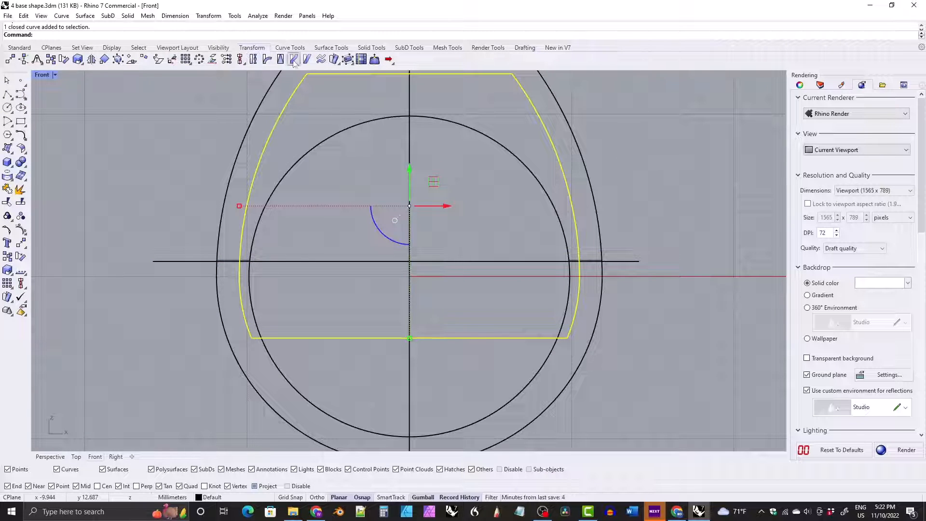
click(348, 59)
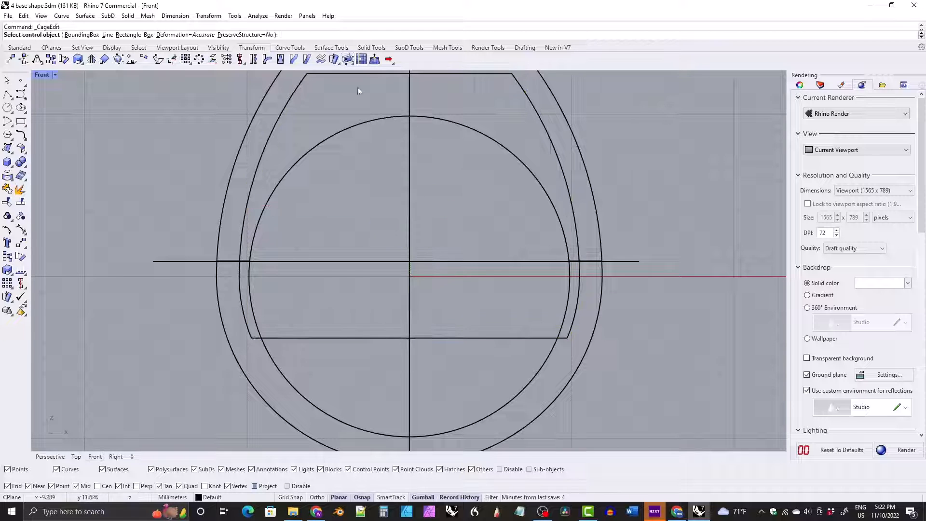
click(81, 35)
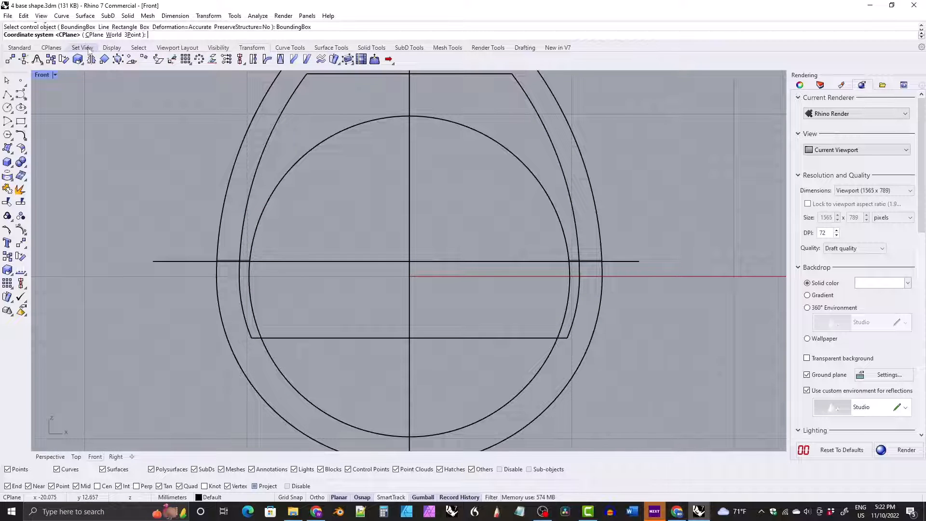
click(99, 35)
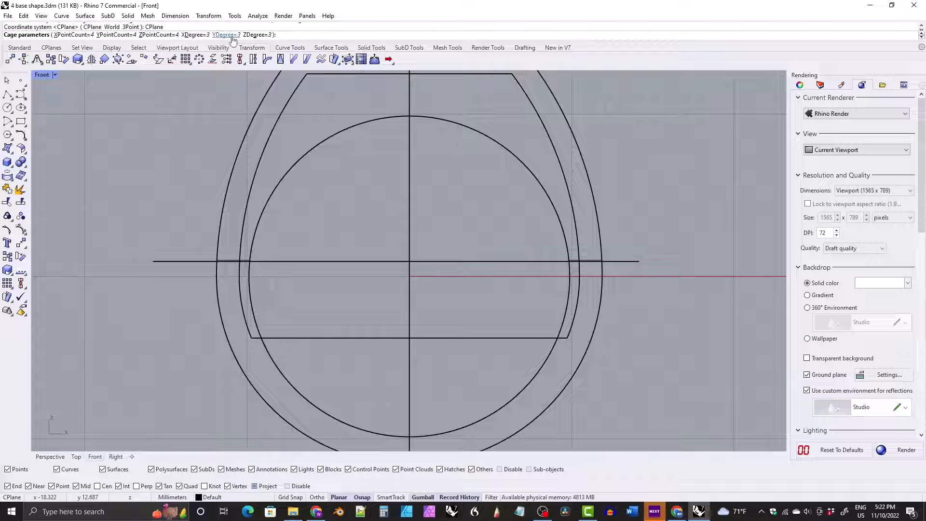
right_drag(172, 125, 186, 141)
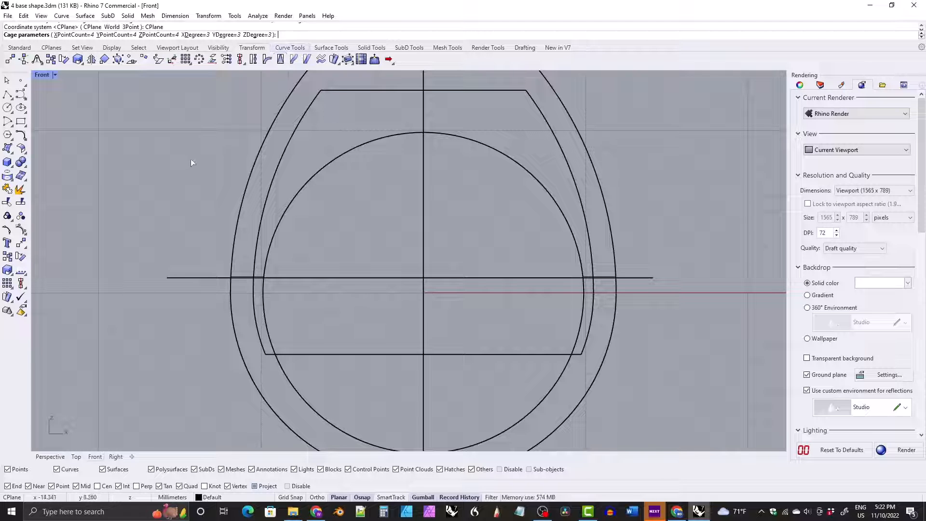
key(Return)
key(Return)
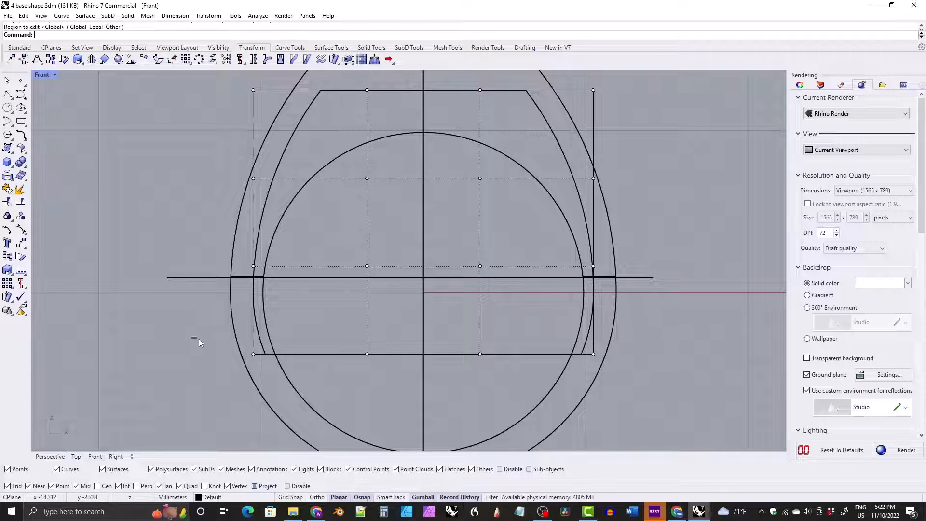
- Scale the lowest row of cage points horizontally inward until the inner profile crosses the finger-hole circle at the horizontal guide line
drag(191, 337, 649, 381)
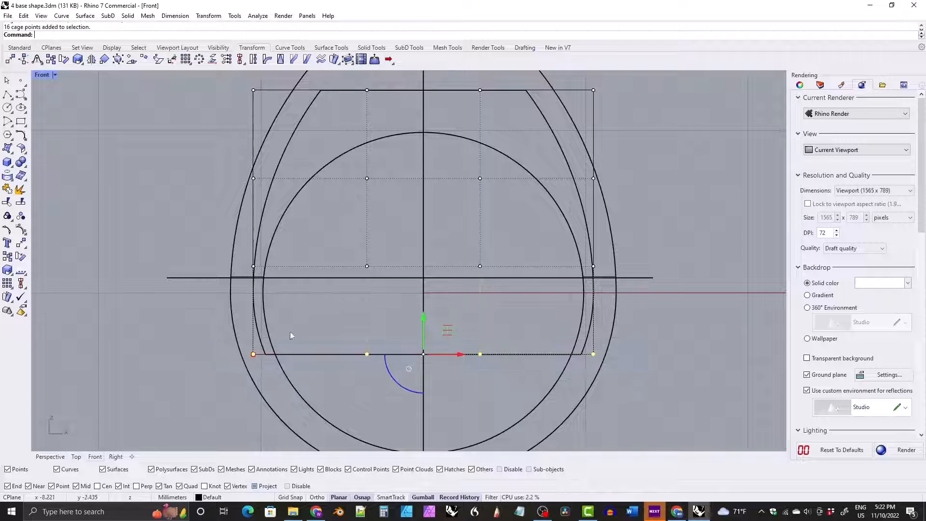
right_drag(286, 316, 268, 302)
drag(240, 342, 257, 341)
scroll(542, 246, up, 5)
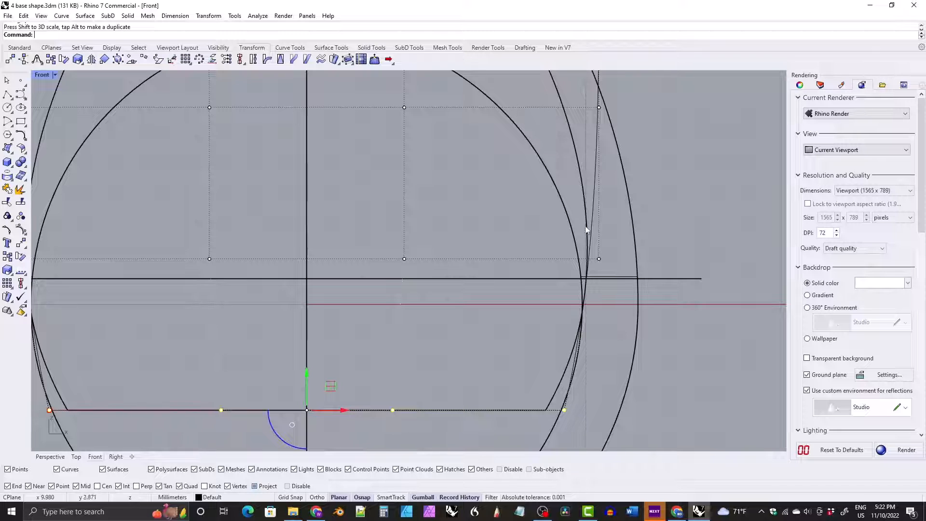
scroll(583, 290, up, 3)
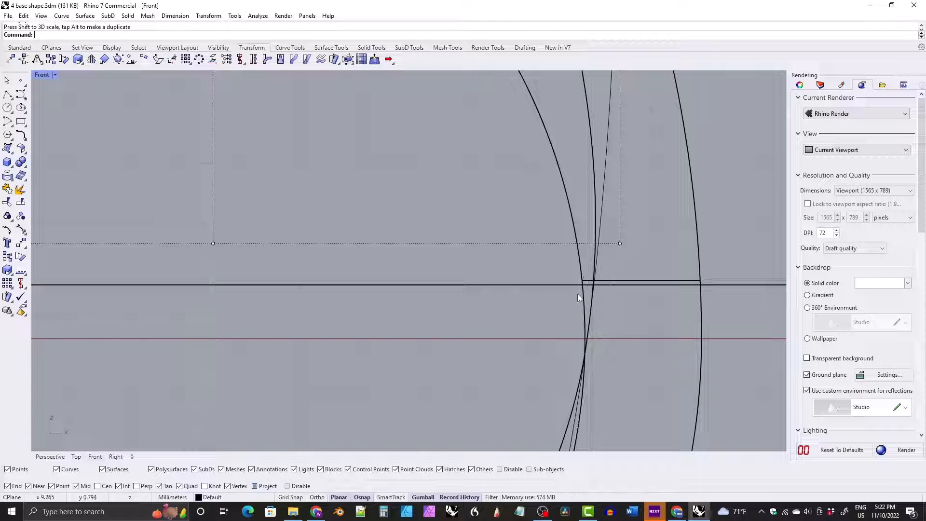
scroll(577, 294, down, 4)
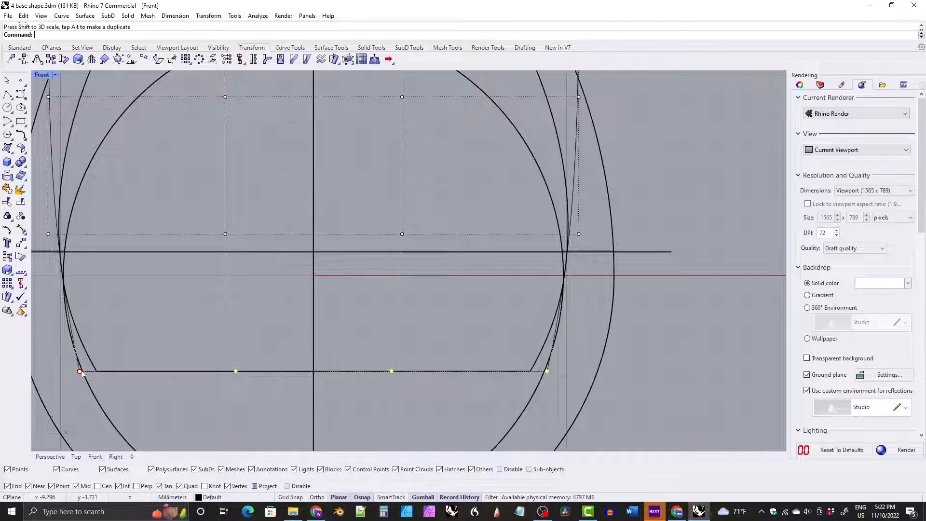
drag(80, 374, 120, 383)
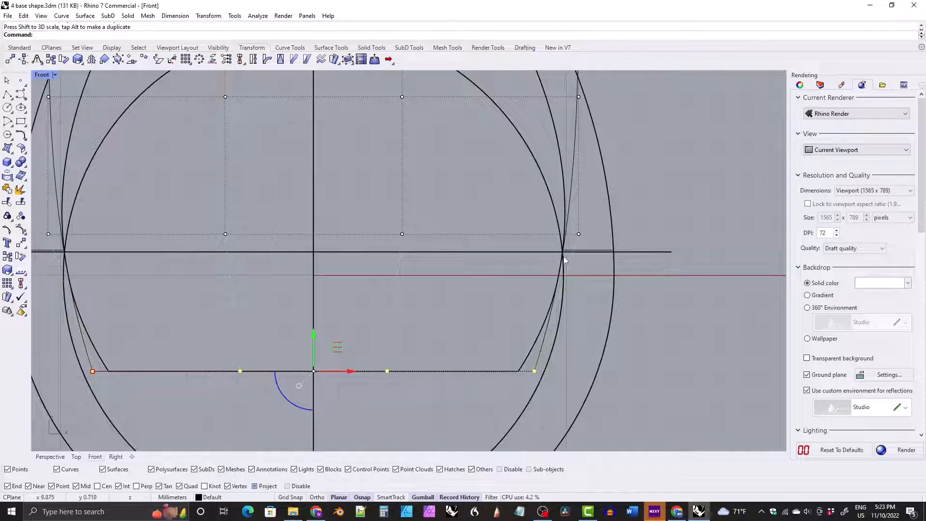
scroll(565, 260, up, 5)
scroll(562, 255, down, 5)
scroll(533, 131, up, 5)
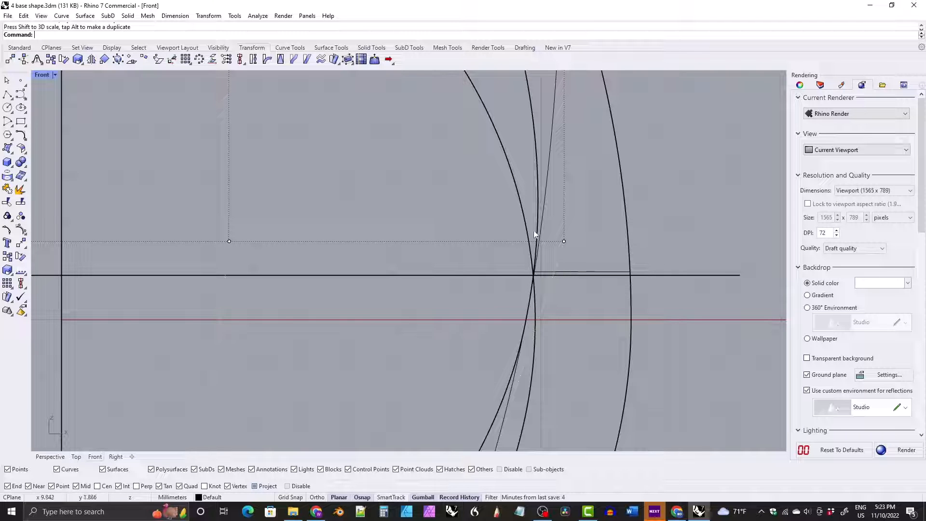
scroll(511, 222, down, 5)
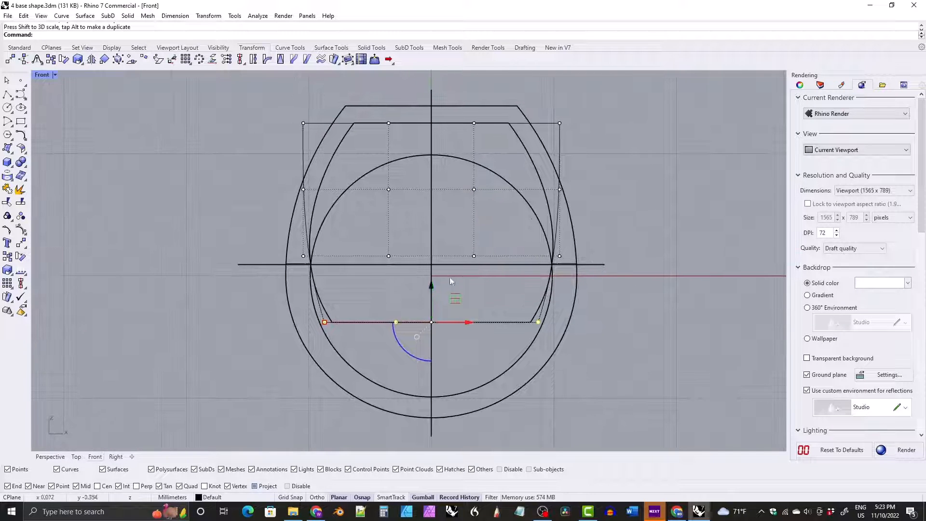
- Delete the cage around the inner profile and the horizontal guide line across the ring
scroll(560, 256, up, 4)
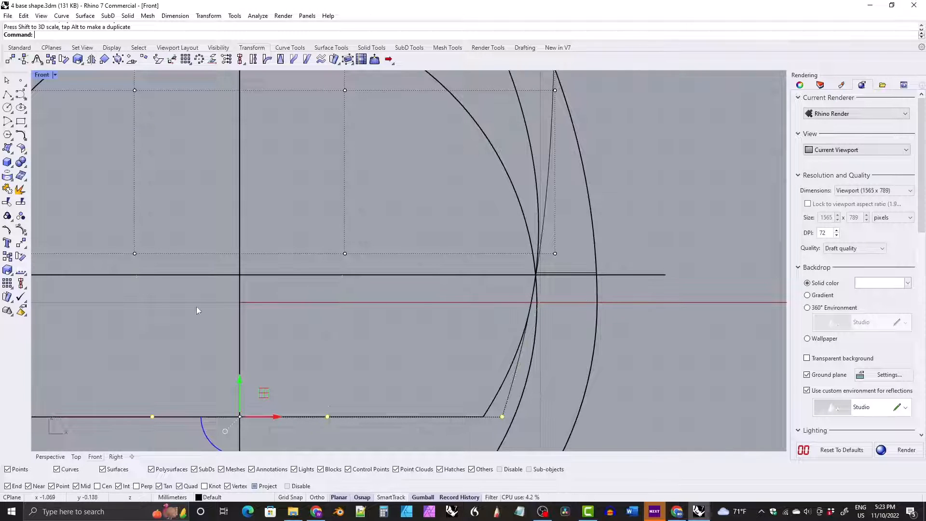
scroll(485, 291, down, 5)
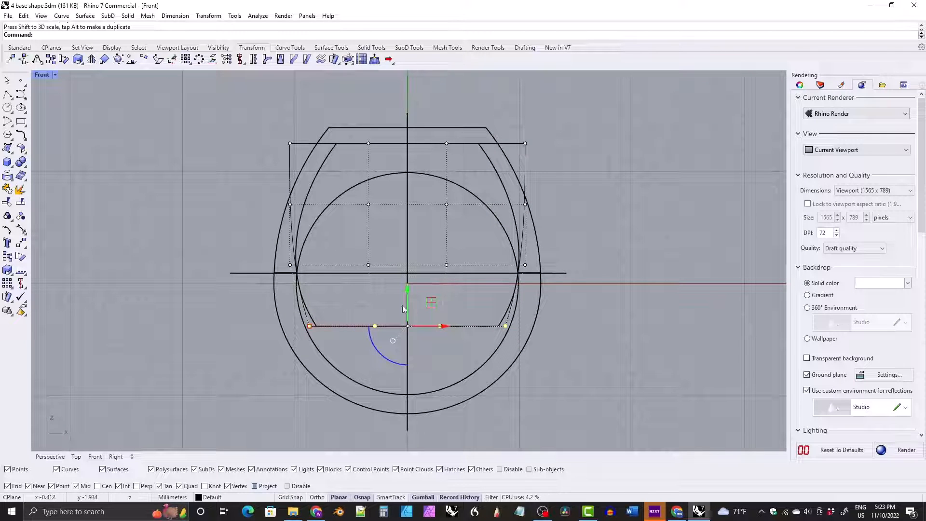
click(292, 175)
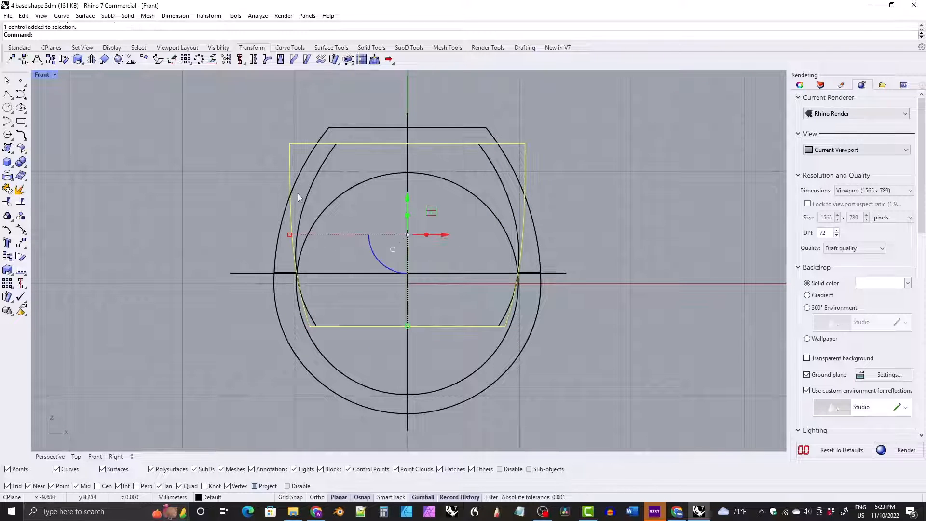
click(251, 277)
click(253, 276)
key(Delete)
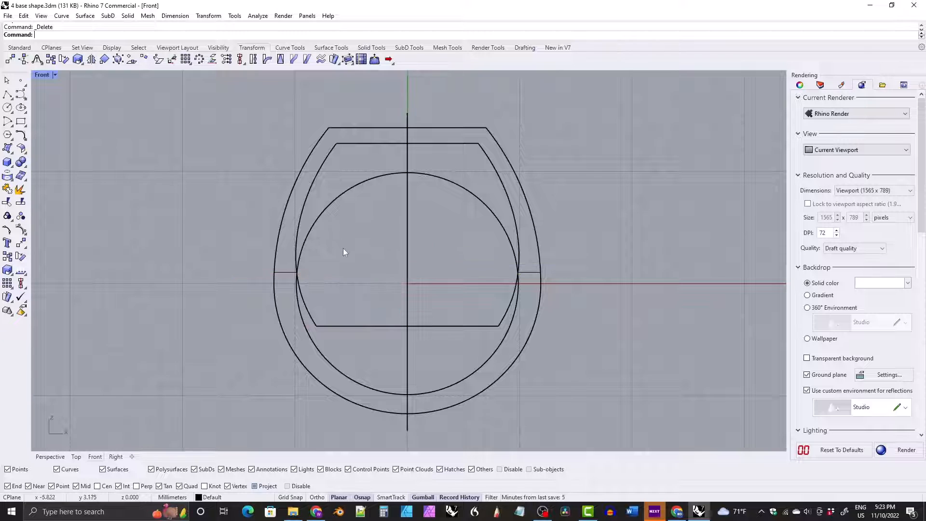
mouse_move(343, 248)
right_down()
mouse_move(357, 211)
mouse_move(376, 205)
right_up()
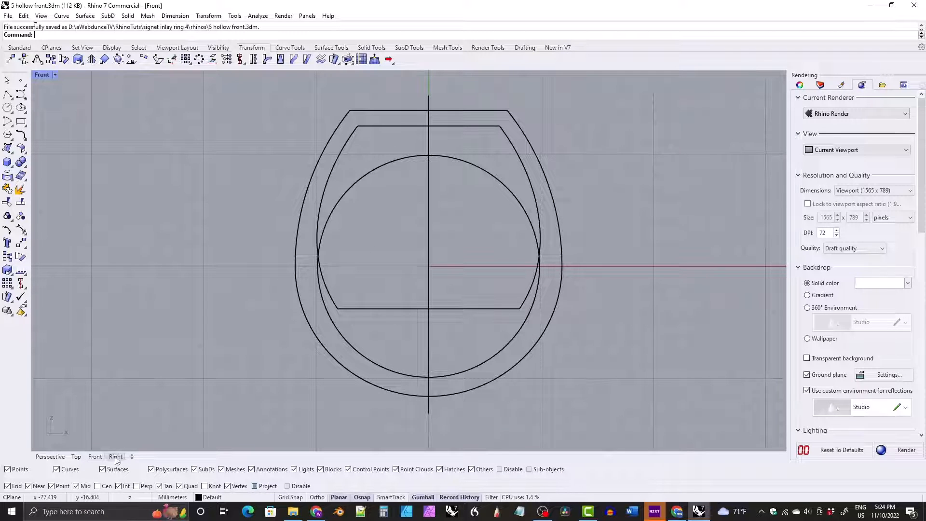
- In the Right view, offset the ring's closed tapered side outline inward by 1.2 mm
click(116, 457)
click(395, 144)
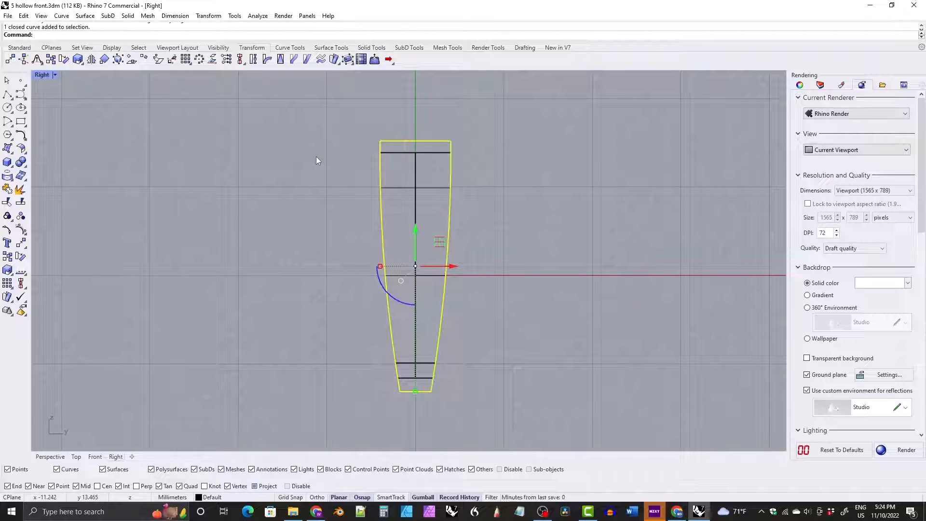
click(290, 47)
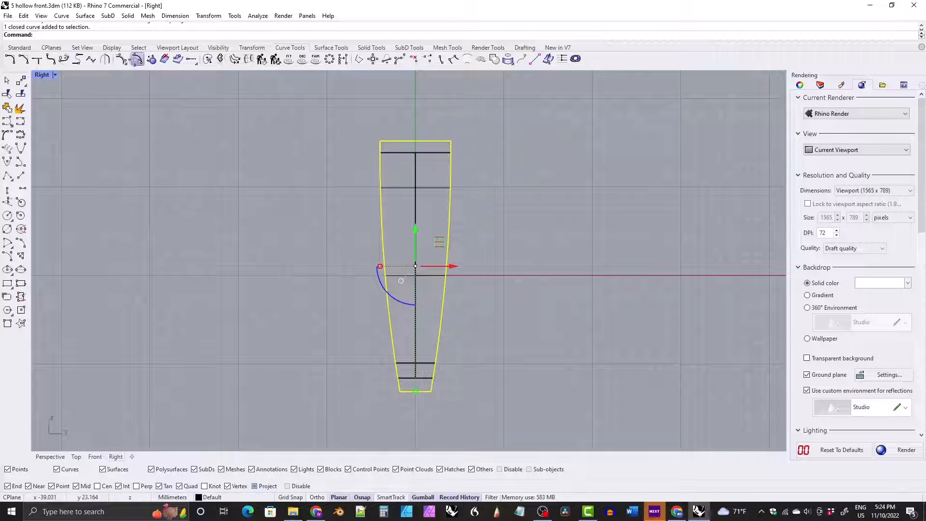
click(137, 59)
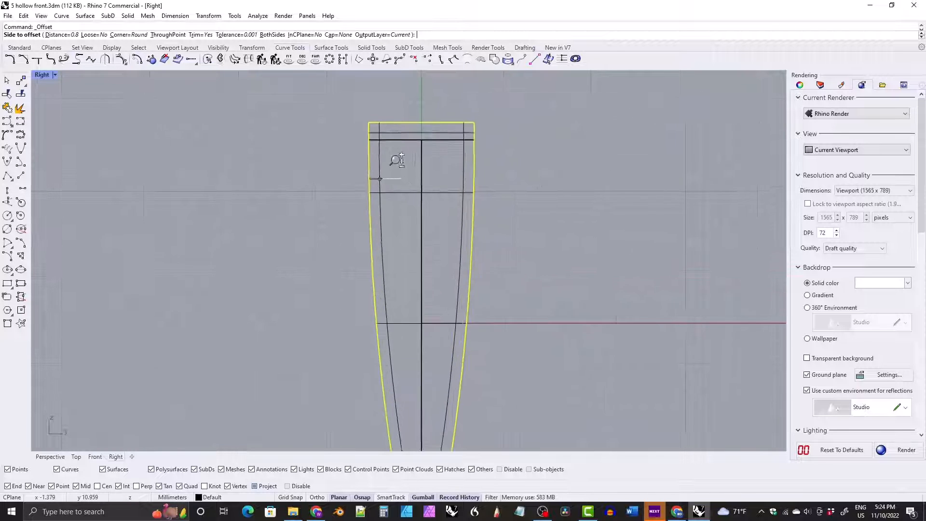
scroll(393, 181, up, 3)
text(1)
key(Return)
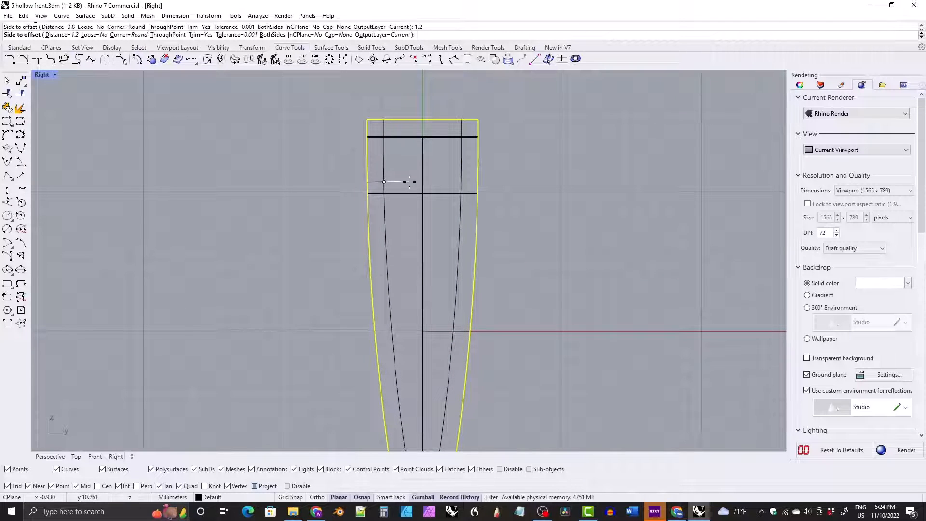
click(403, 188)
right_drag(398, 195, 418, 172)
click(408, 213)
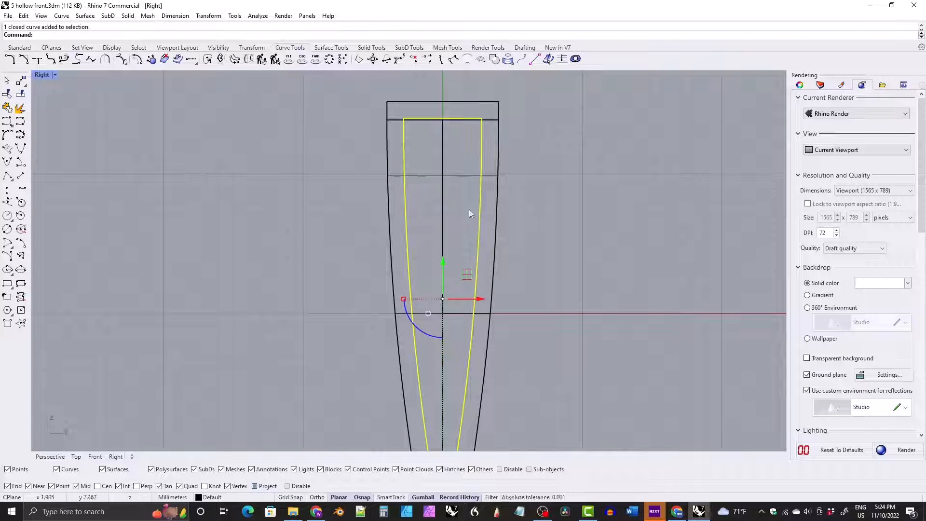
- In the Perspective view, isolate the front inner profile and the offset side profile
click(59, 456)
right_drag(393, 204, 303, 195)
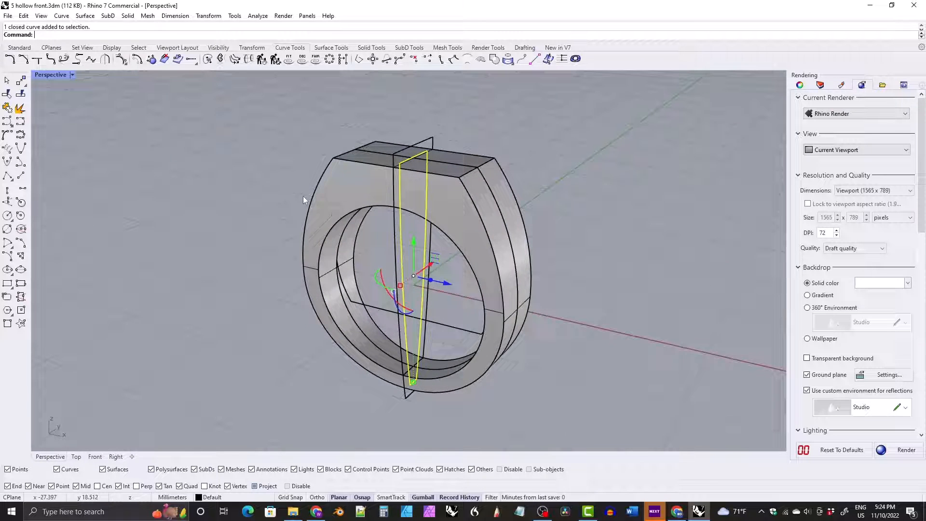
click(74, 75)
click(272, 143)
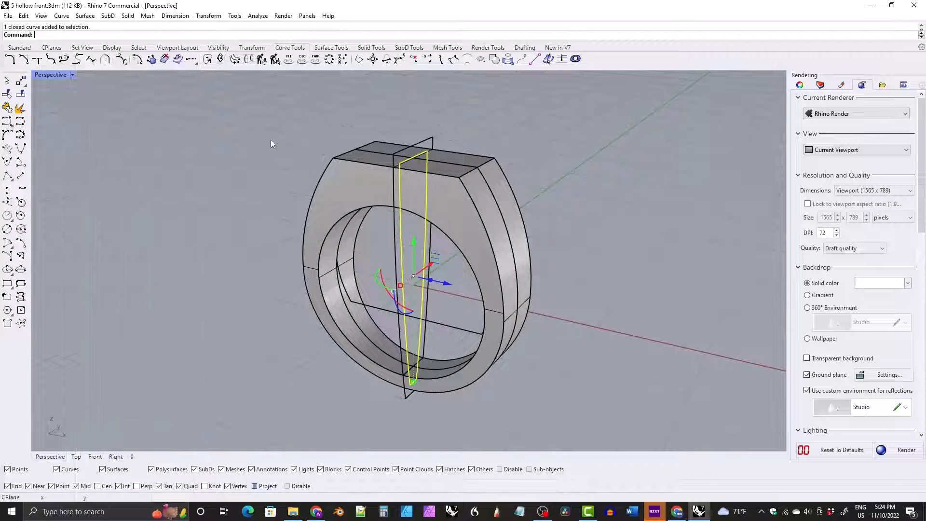
key(Escape)
click(404, 277)
right_drag(404, 278, 351, 266)
shift+click(441, 328)
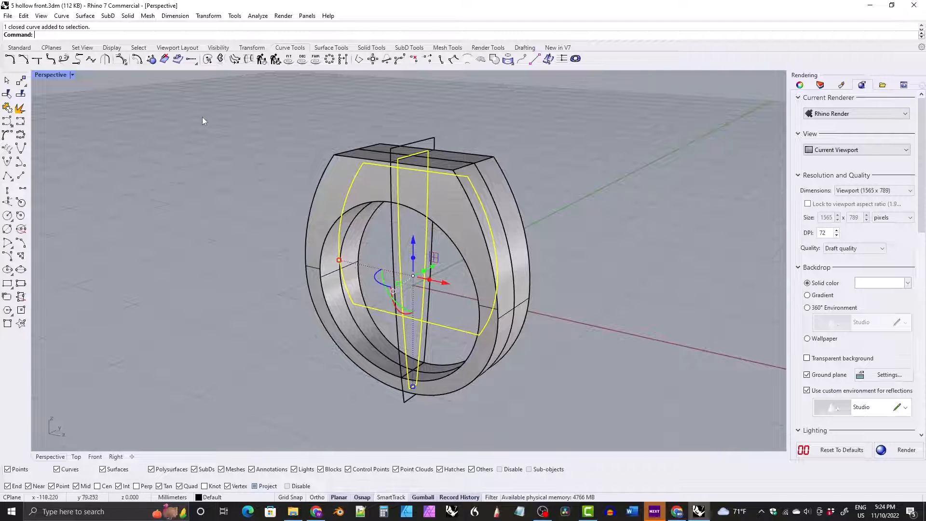
click(218, 47)
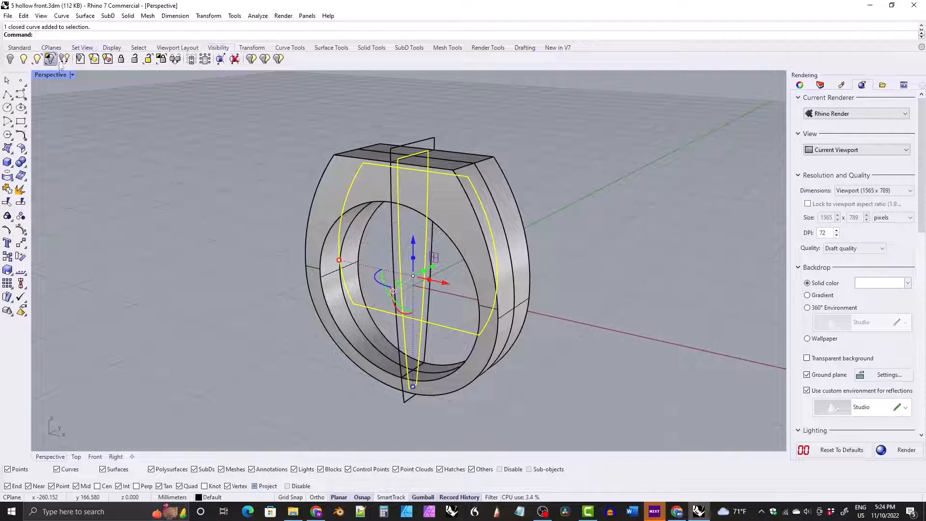
click(51, 60)
right_drag(343, 197, 318, 190)
- Extrude the flat-bottomed front profile and the tapered side profile into crossing closed solids, each extending to both sides of its curve
key(Escape)
click(357, 187)
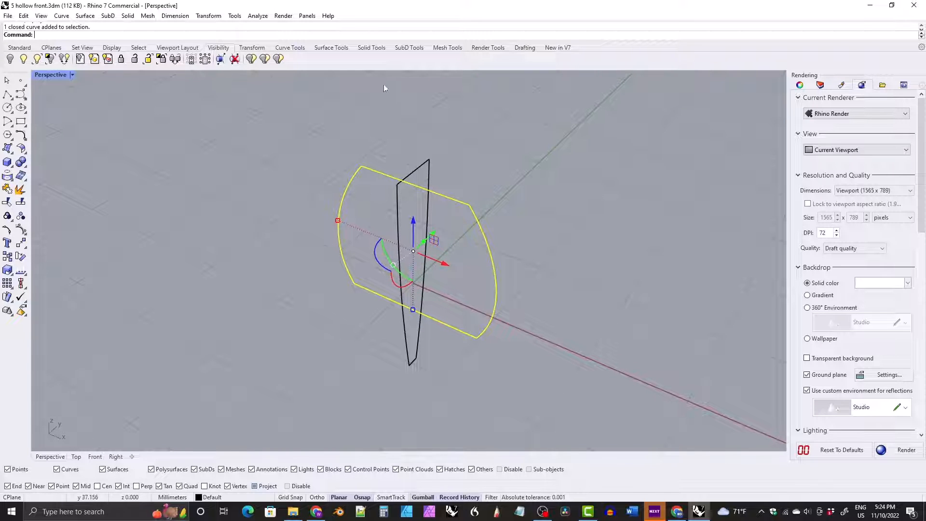
click(371, 47)
click(21, 215)
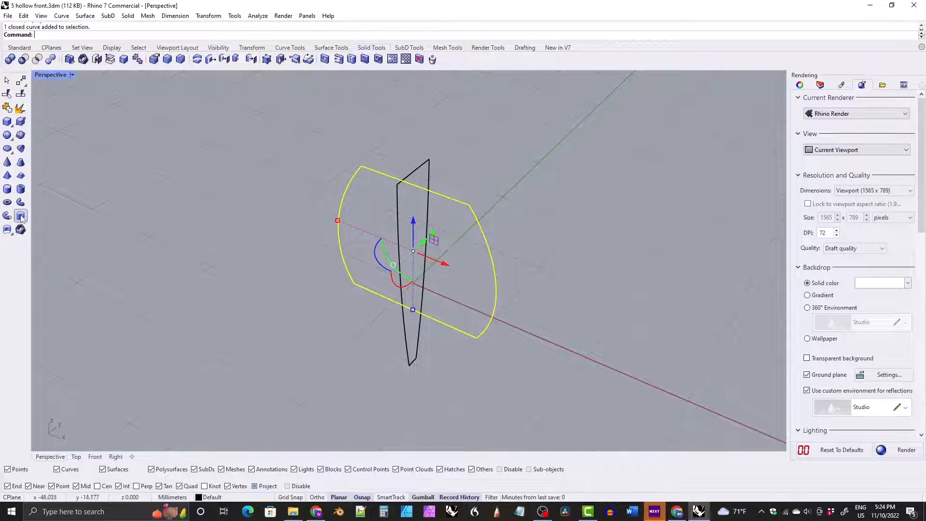
click(392, 189)
click(396, 190)
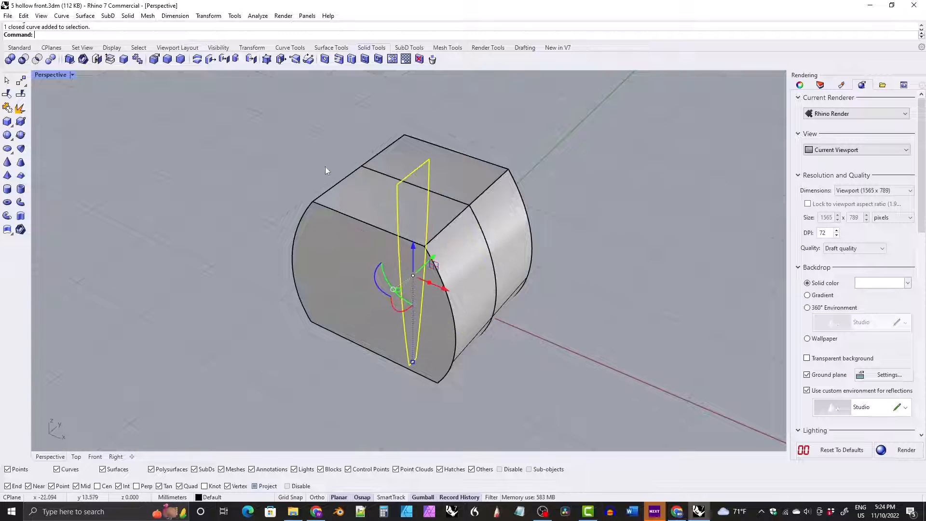
right_click(324, 166)
click(312, 201)
- Boolean-intersect the two crossing extrusions into one hollowing solid with DeleteInput=Yes, and show the hidden ring objects
click(311, 201)
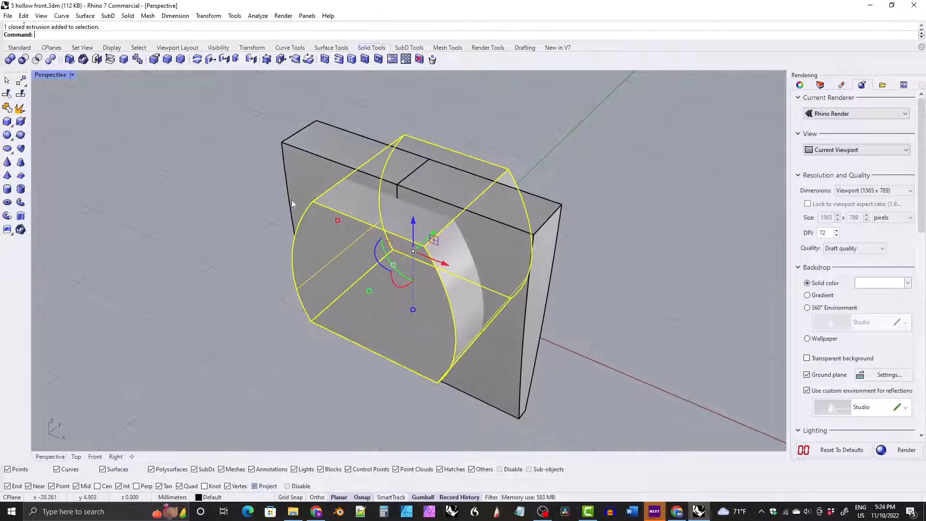
click(38, 60)
click(305, 165)
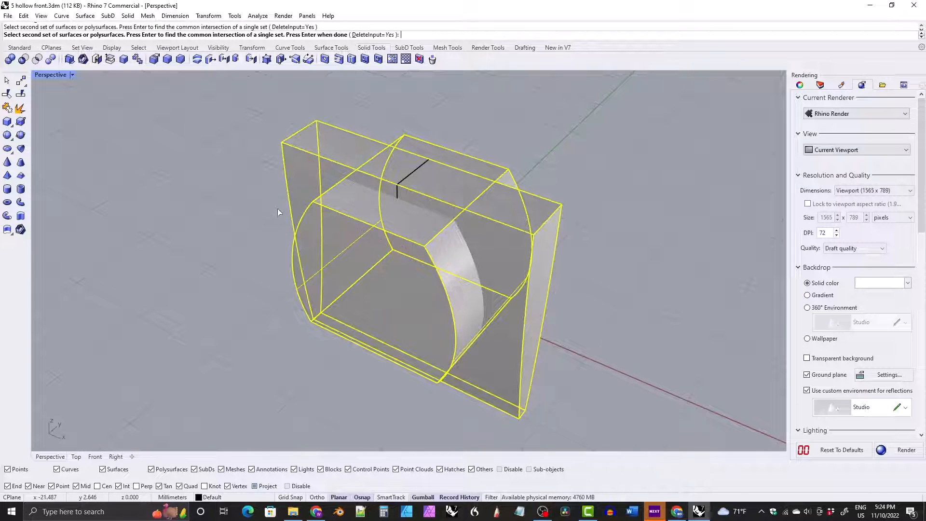
right_click(234, 236)
right_drag(225, 239, 330, 255)
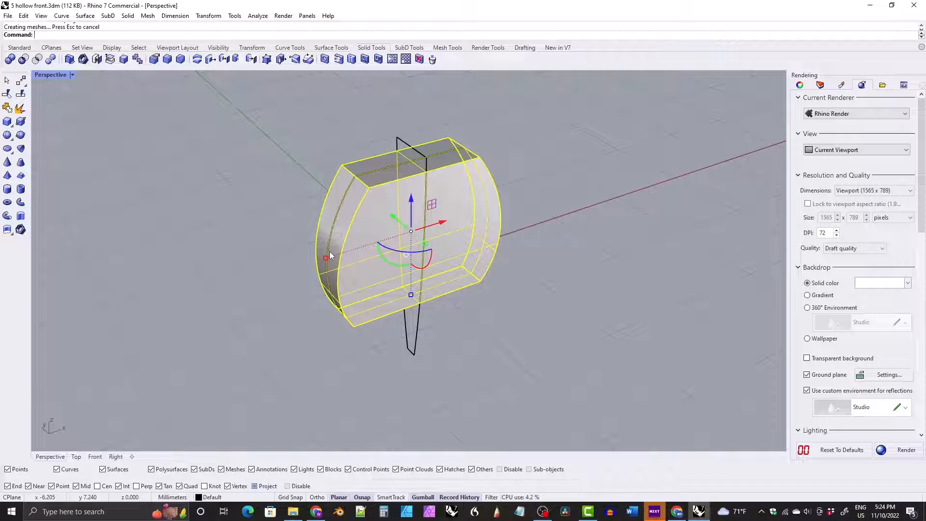
key(Return)
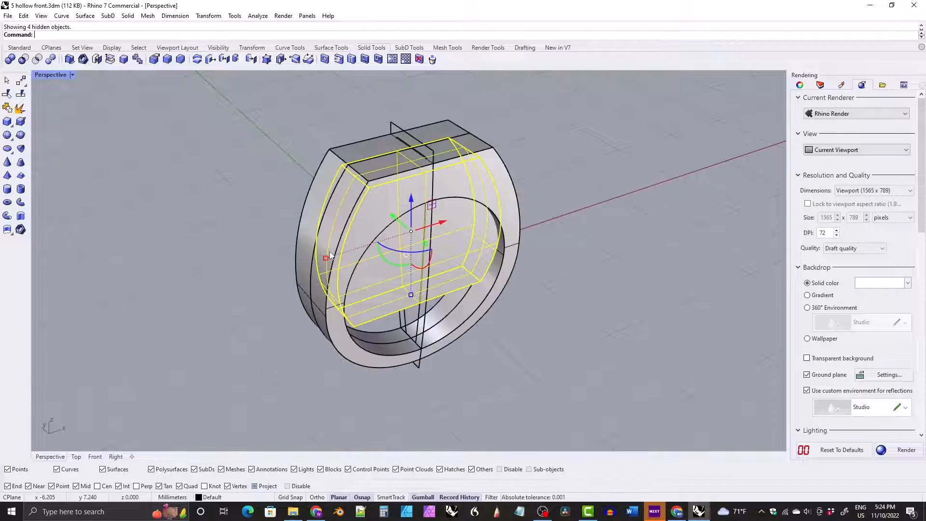
key(Escape)
right_drag(372, 255, 363, 236)
click(356, 252)
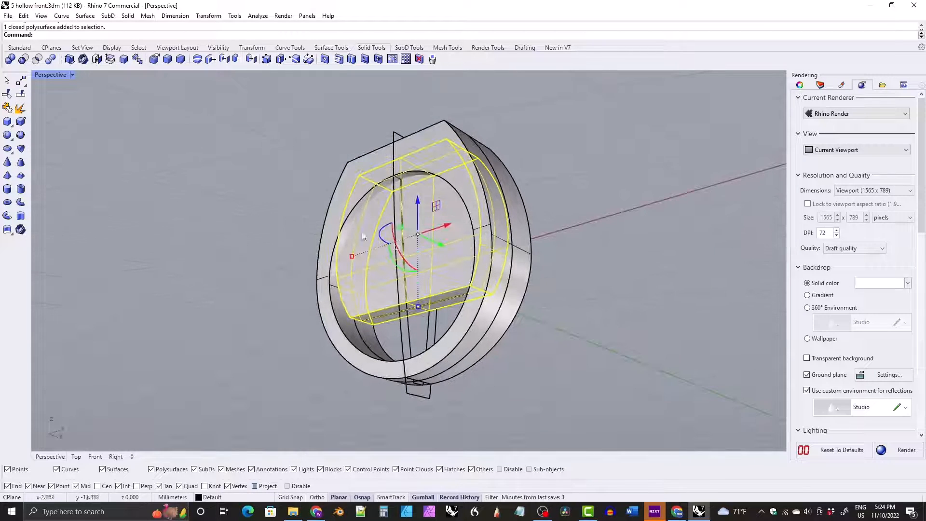
right_drag(300, 233, 349, 335)
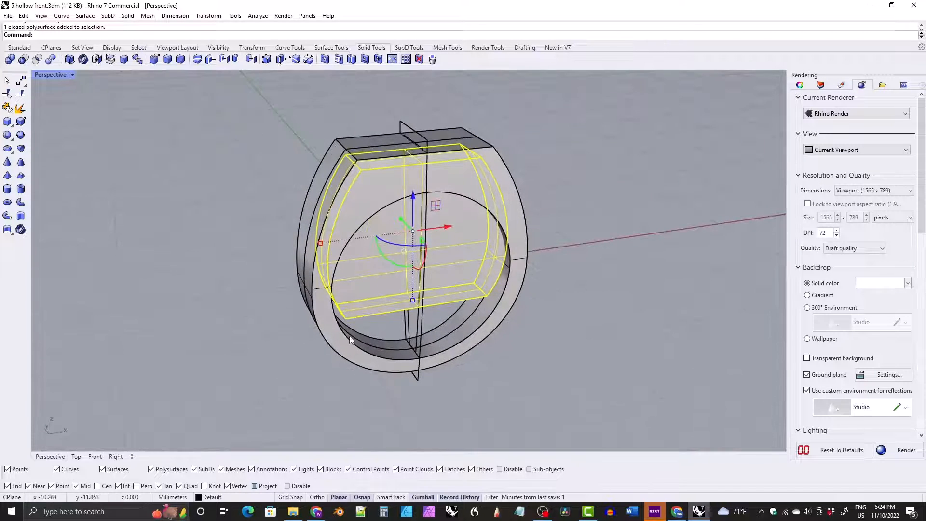
shift+click(331, 288)
right_drag(332, 289, 311, 100)
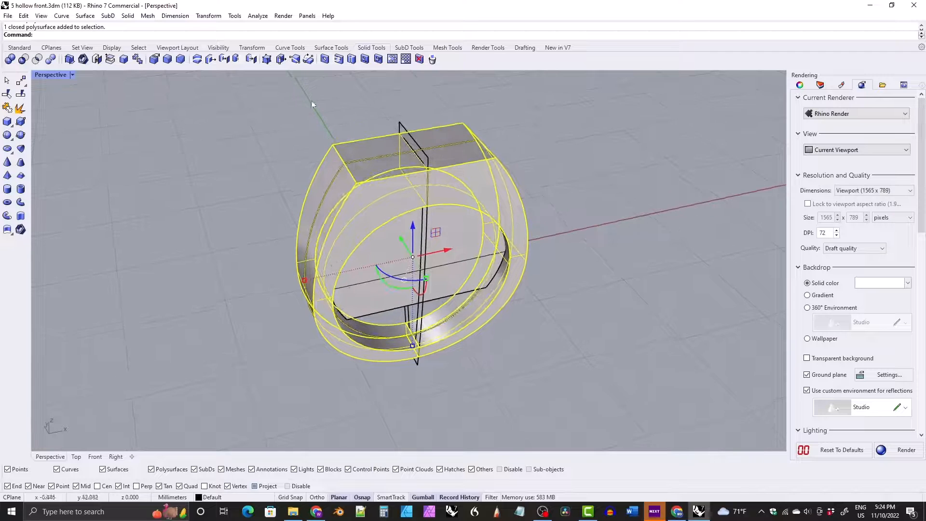
click(23, 59)
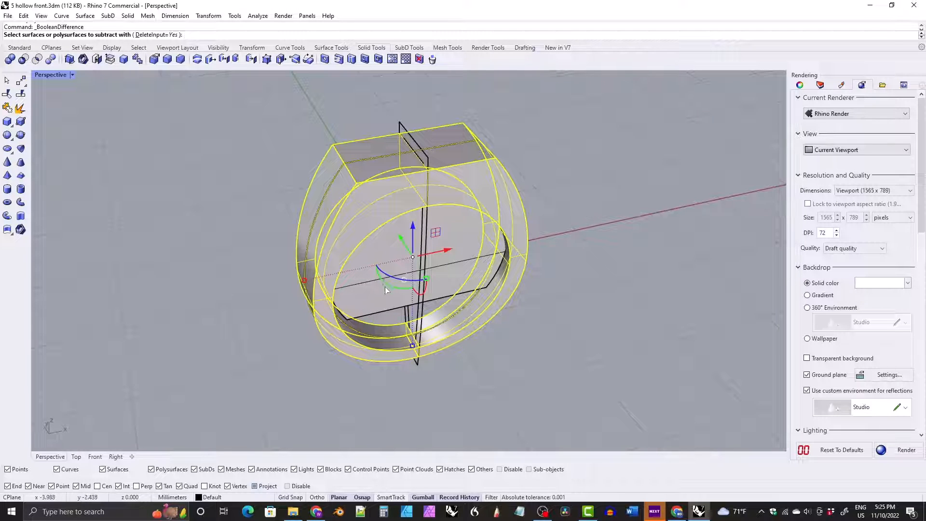
click(152, 35)
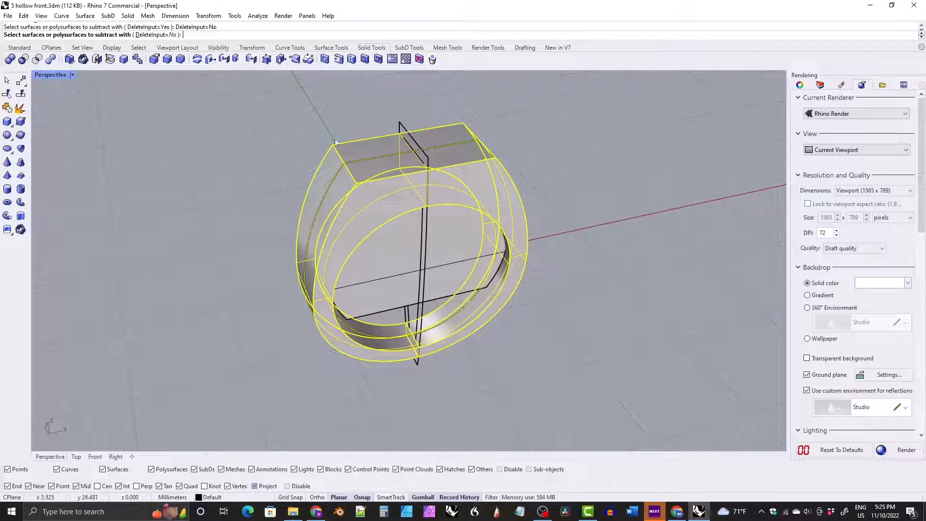
click(154, 35)
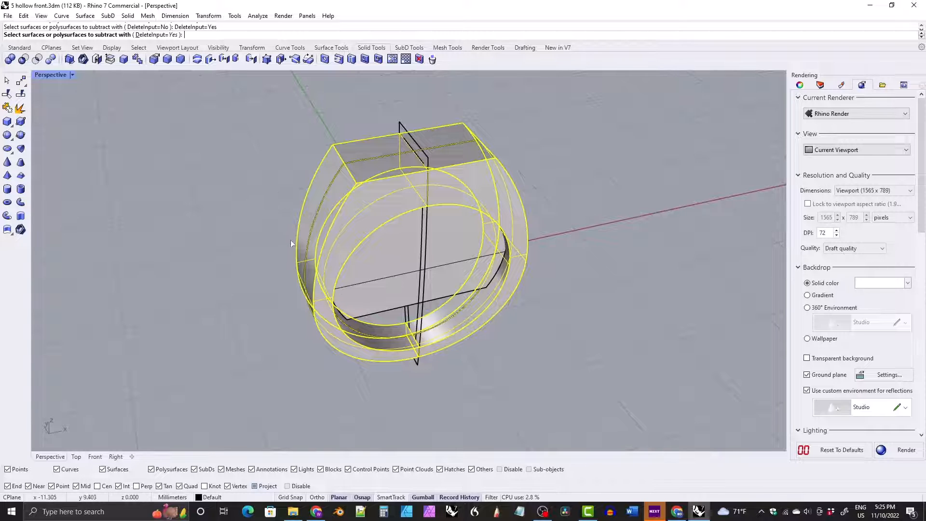
key(Escape)
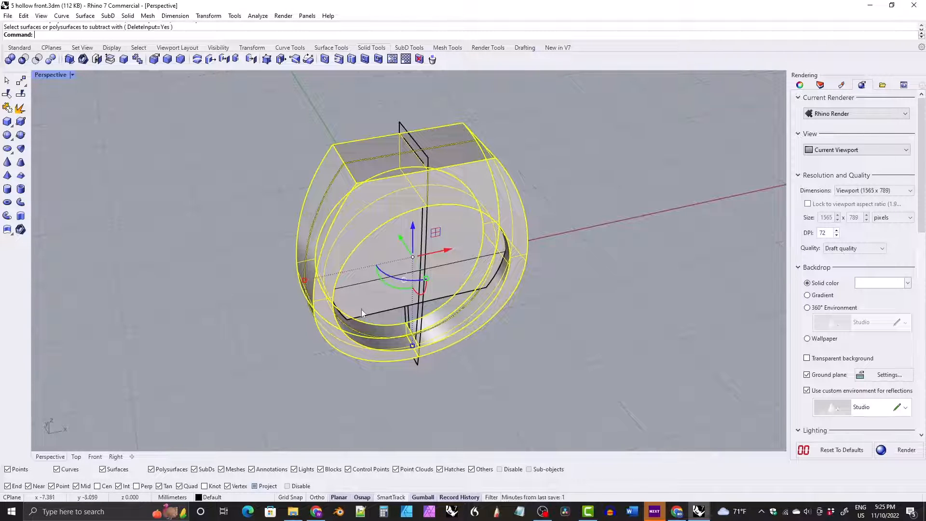
click(248, 207)
- Boolean-subtract the intersected inner solid from the ring body with DeleteInput=Yes and inspect the hollowed underside of the head
right_drag(324, 259, 363, 236)
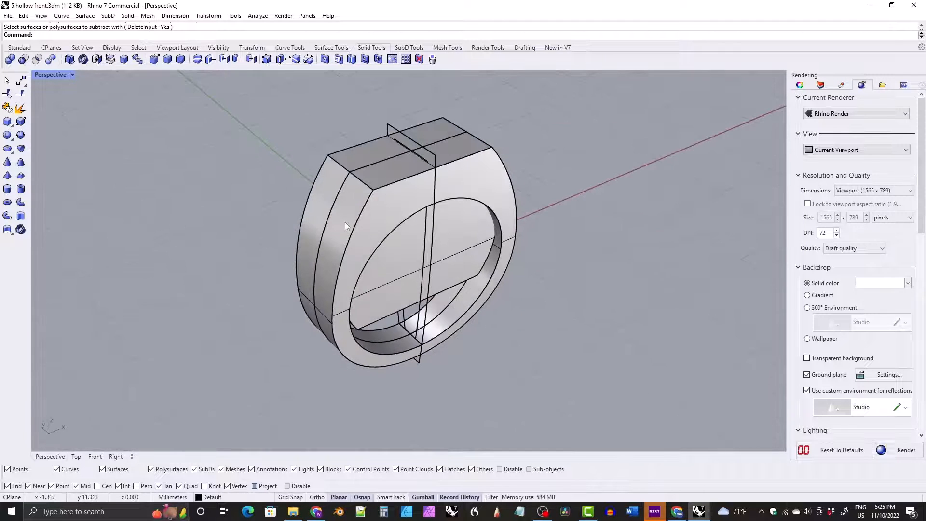
click(345, 226)
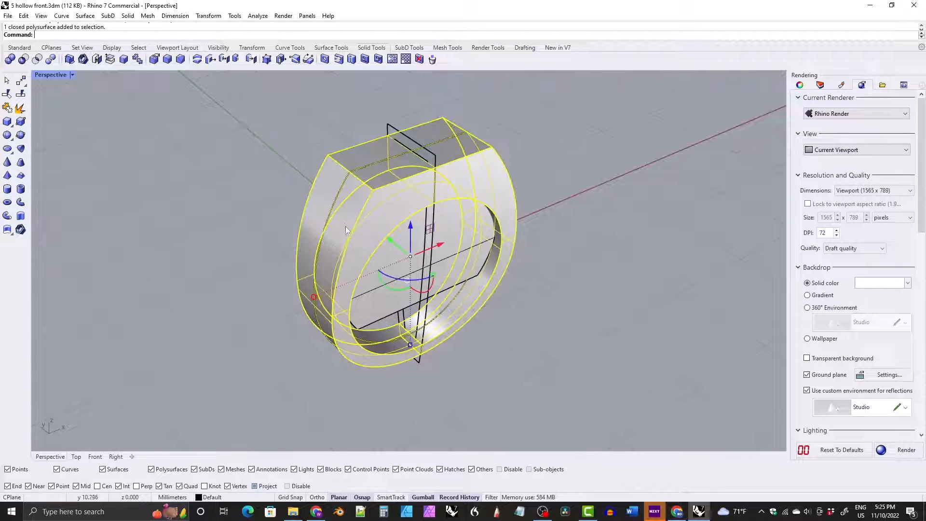
click(23, 59)
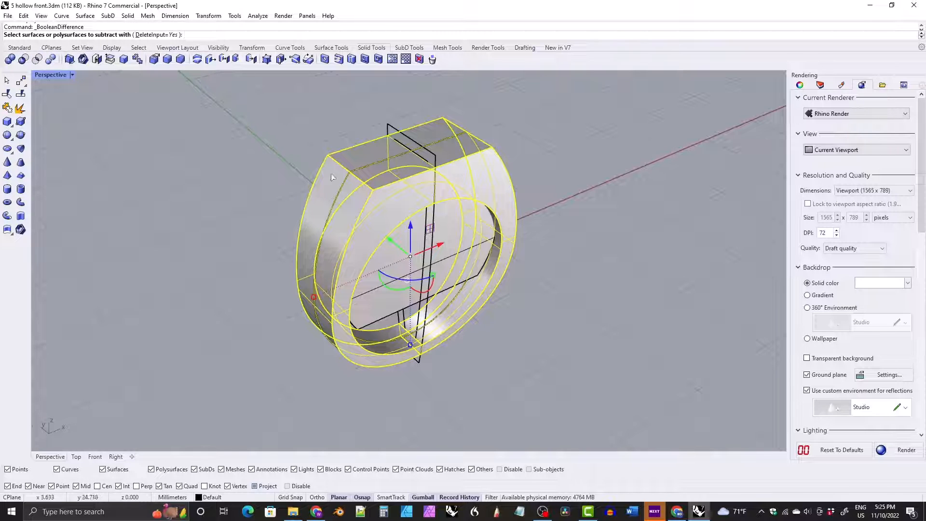
click(369, 311)
right_drag(368, 311, 303, 235)
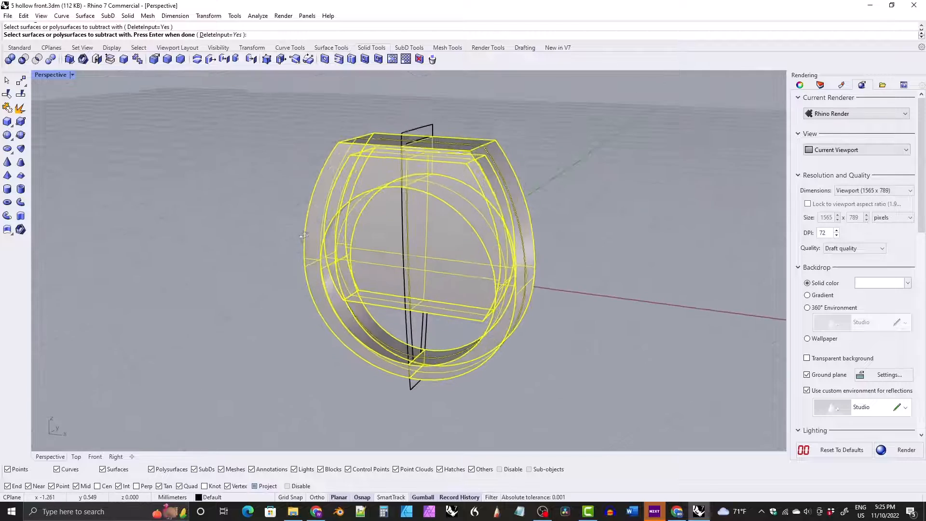
key(Return)
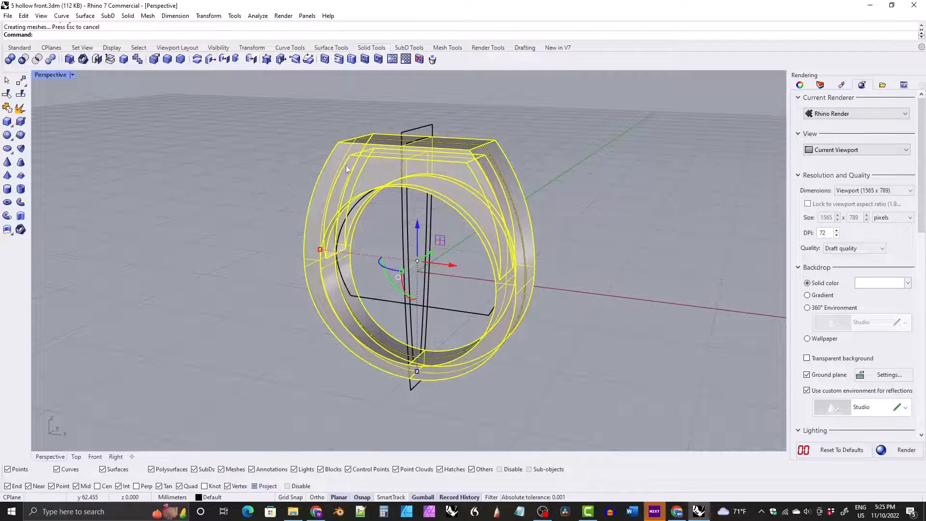
right_drag(346, 169, 285, 162)
key(Escape)
scroll(443, 185, up, 5)
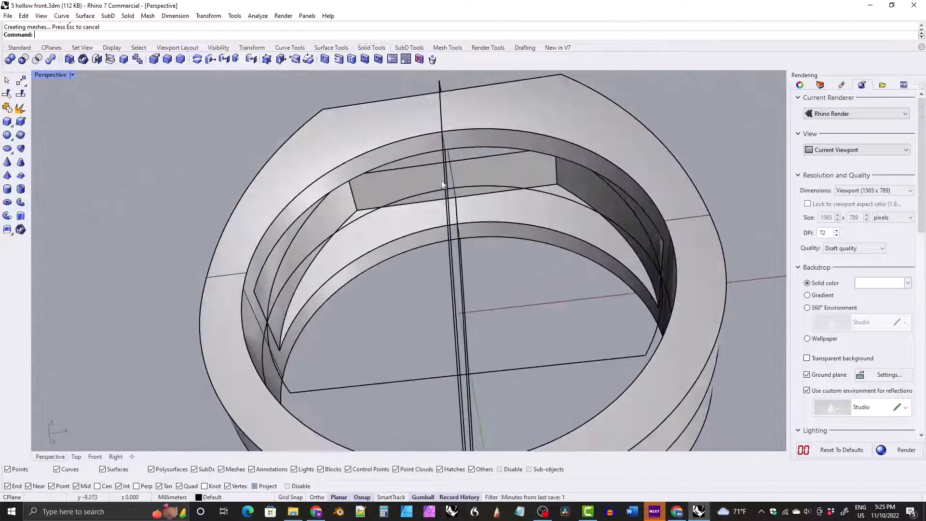
right_drag(307, 220, 355, 240)
scroll(341, 237, down, 4)
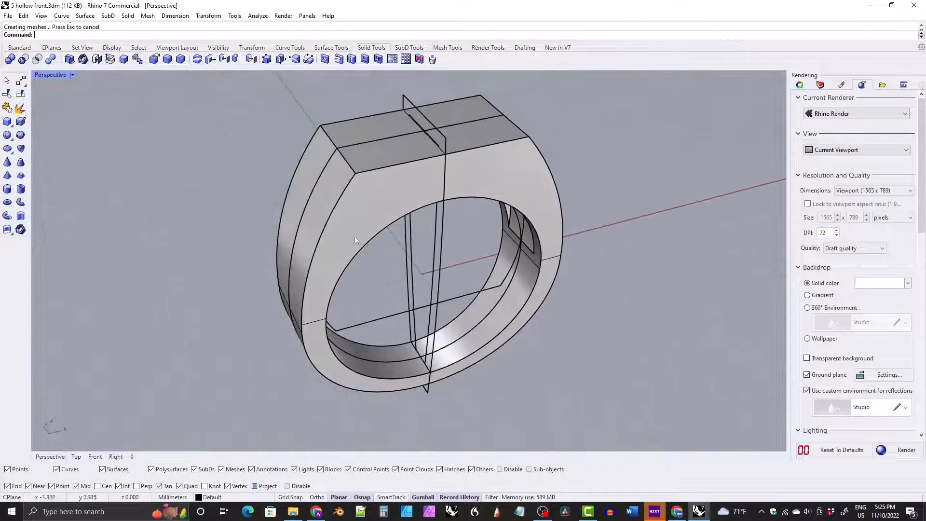
- Try a radius 0.1 edge fillet on the two short end edges of the ring head's flat top and undo it
click(347, 236)
scroll(434, 218, down, 2)
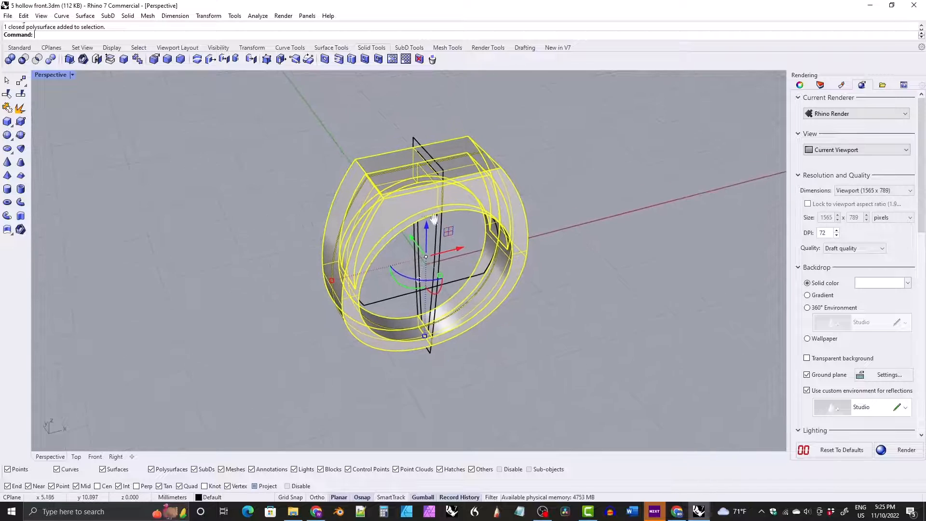
right_drag(433, 219, 464, 223)
click(315, 184)
right_drag(354, 190, 322, 178)
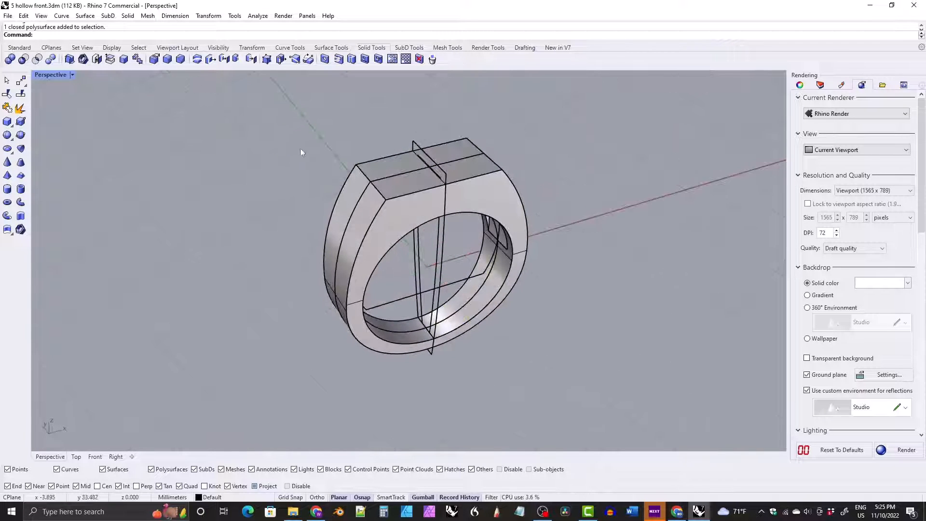
click(180, 59)
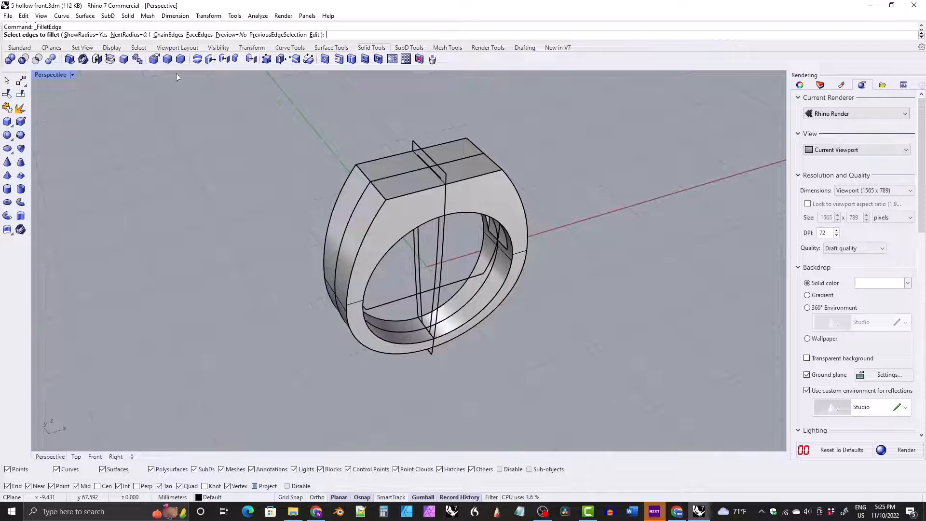
click(381, 193)
click(494, 163)
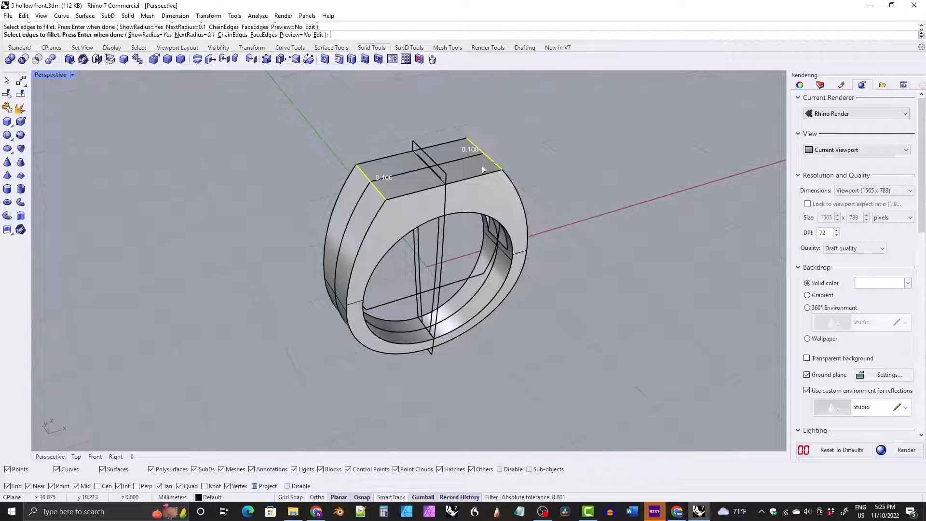
key(Return)
key(Return)
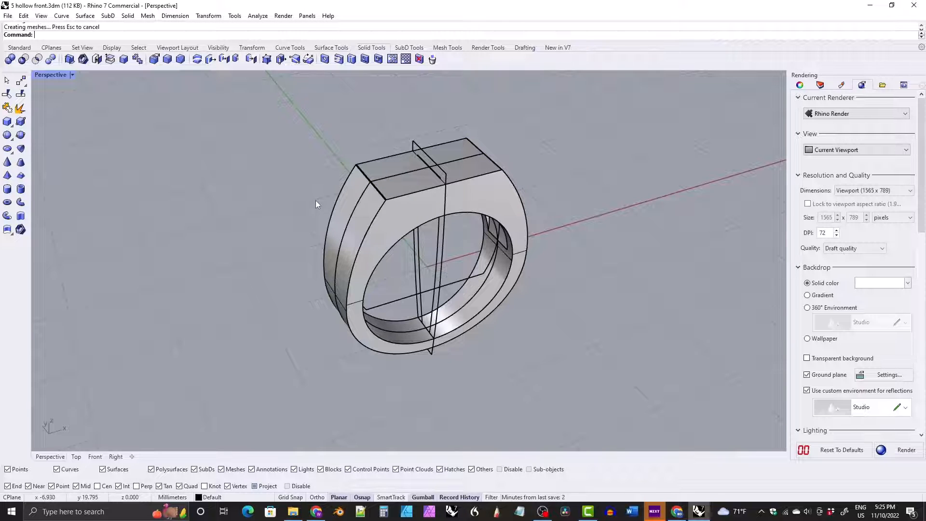
key(ctrl+z)
- Fillet the two short end edges of the ring head's flat top with radius 1
key(Return)
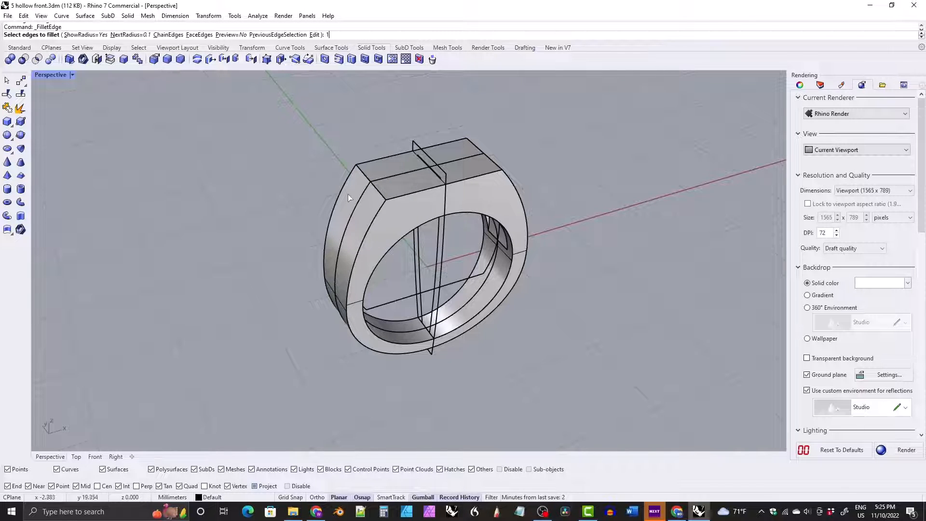
text(1)
key(Return)
click(373, 186)
click(489, 162)
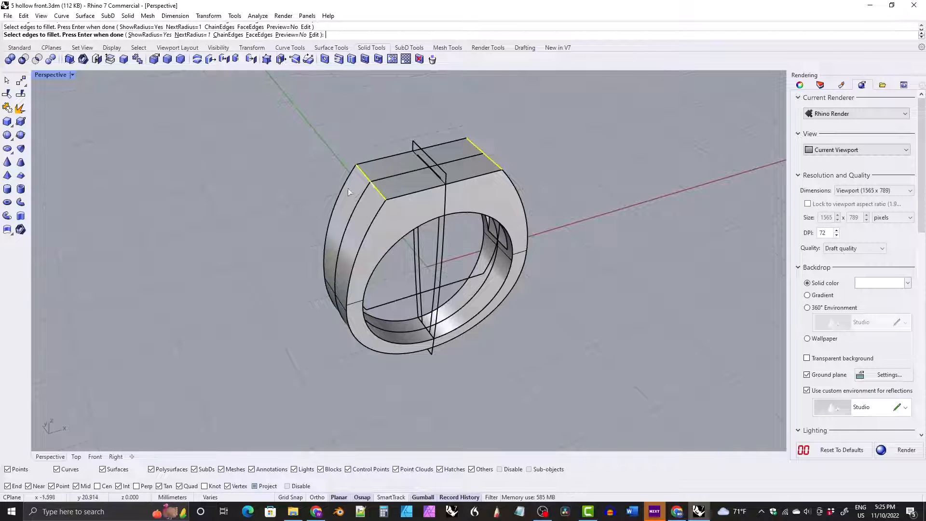
key(Return)
scroll(338, 210, up, 5)
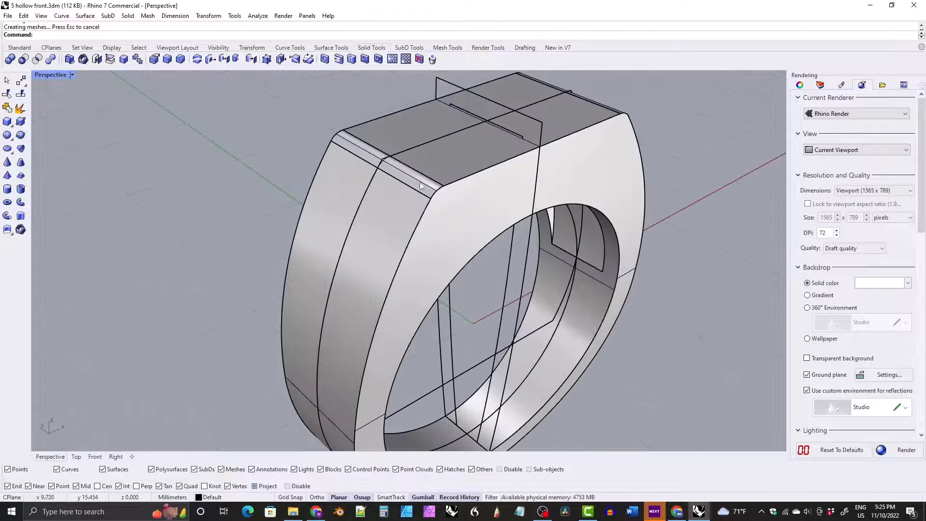
scroll(410, 183, down, 2)
- Try a radius 0.5 chain-edge fillet around the ring's front and back outer outlines, and undo back to the unfilleted ring
key(Return)
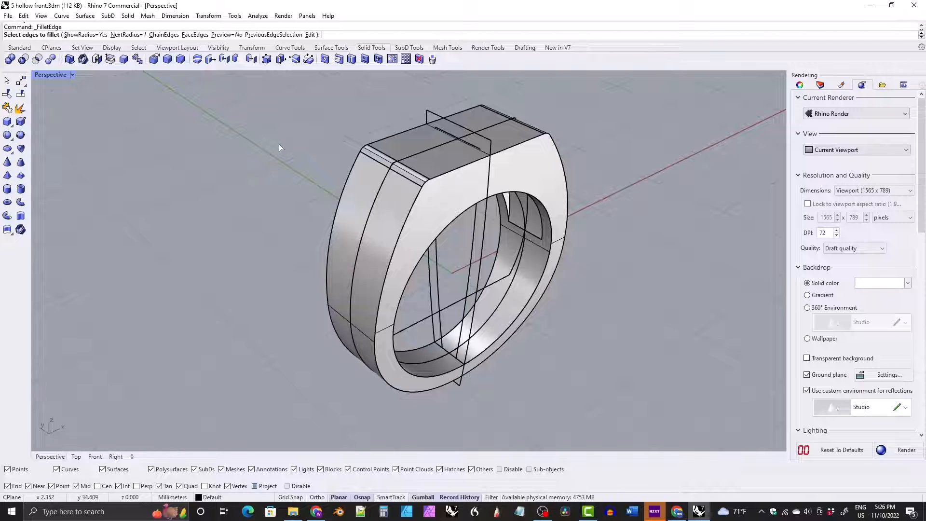
text(0.5)
key(Return)
click(163, 34)
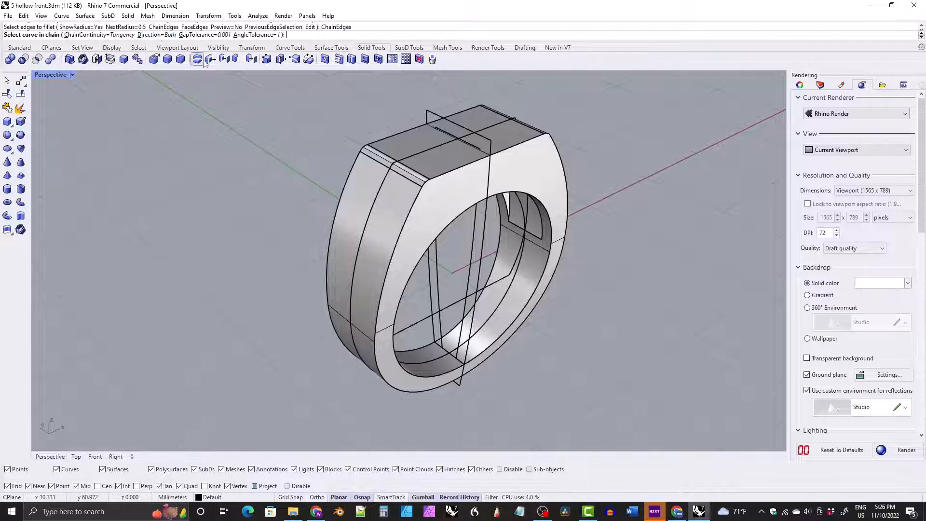
click(408, 216)
key(Return)
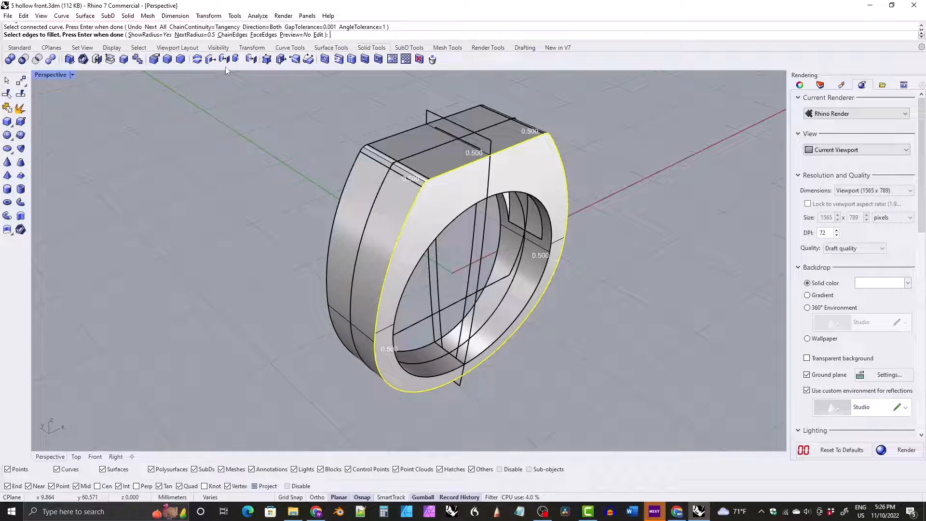
click(226, 36)
click(347, 181)
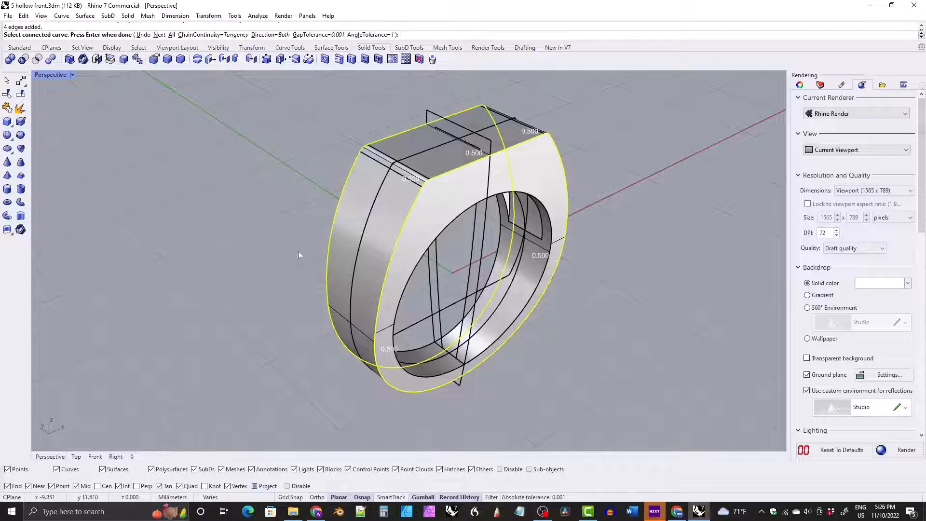
right_drag(298, 254, 300, 181)
key(Return)
key(Return)
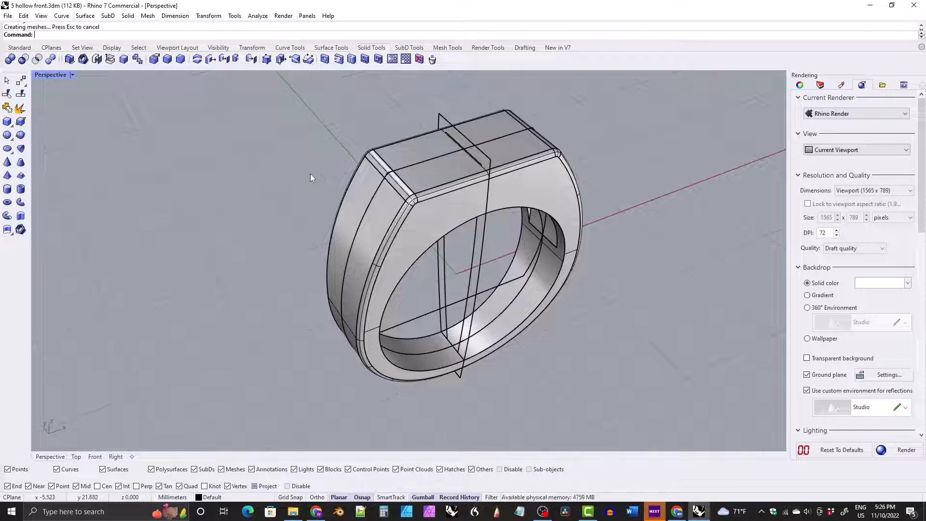
key(ctrl+z)
right_drag(355, 190, 386, 197)
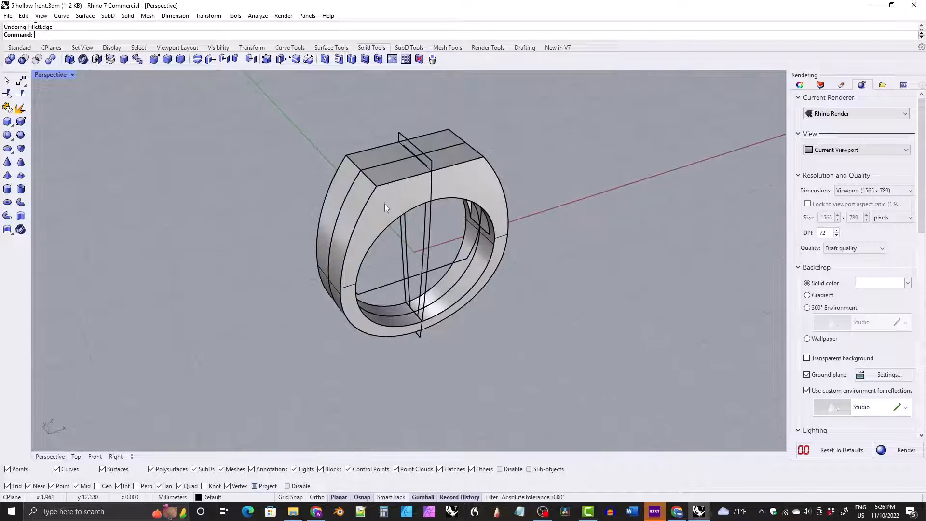
- Fillet all edges of the hollowed ring at once with radius 0.3
click(169, 64)
click(131, 35)
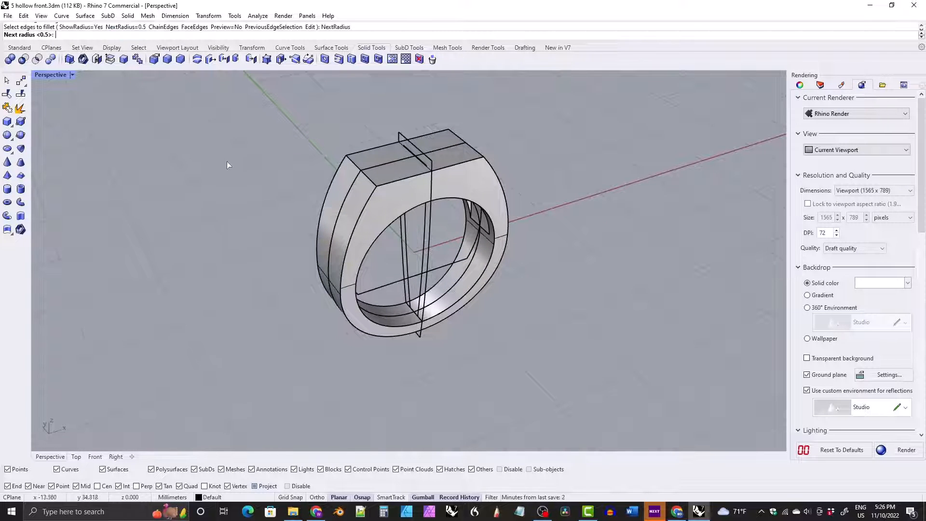
text(0.3)
key(Return)
drag(232, 93, 551, 344)
right_drag(551, 344, 321, 218)
key(Return)
key(Return)
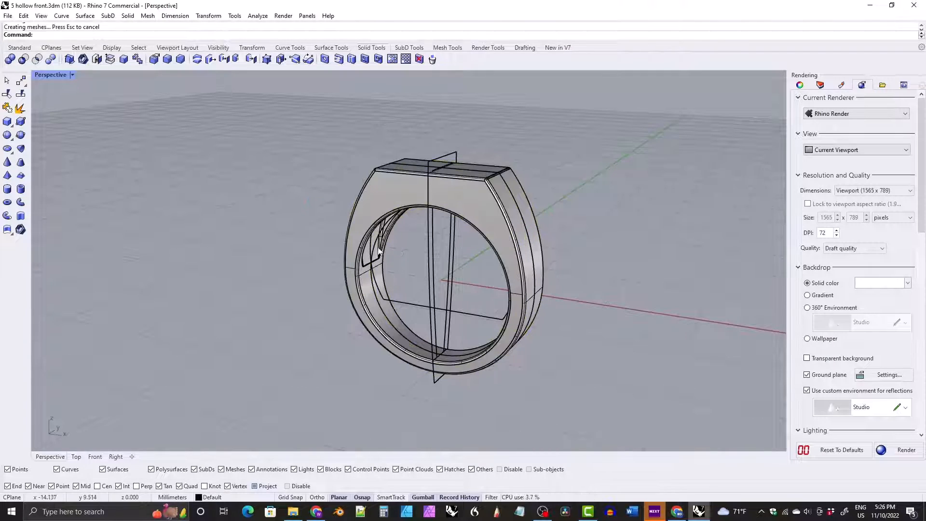
- Check the filleted ring for naked edges with the edge analysis and inspect its rounded edges from both sides
shift+right_drag(384, 248, 290, 143)
scroll(351, 230, up, 4)
click(340, 164)
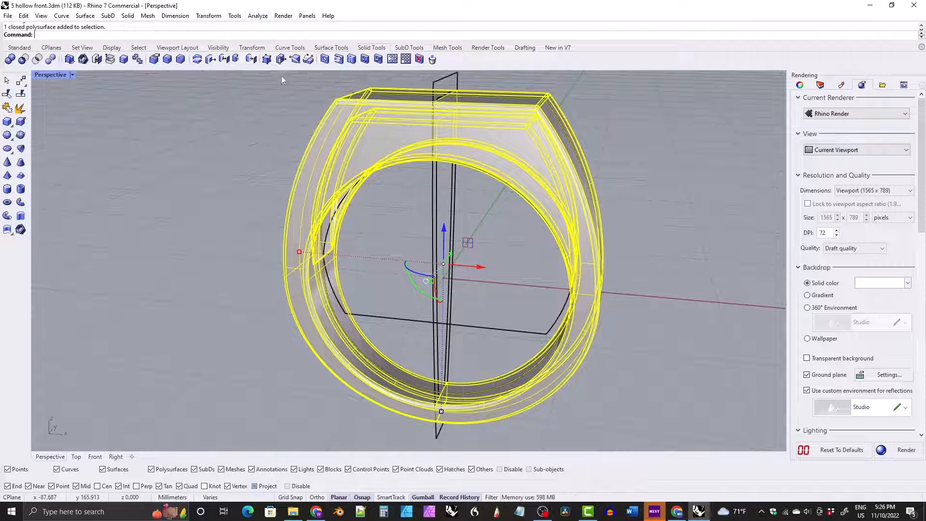
click(258, 16)
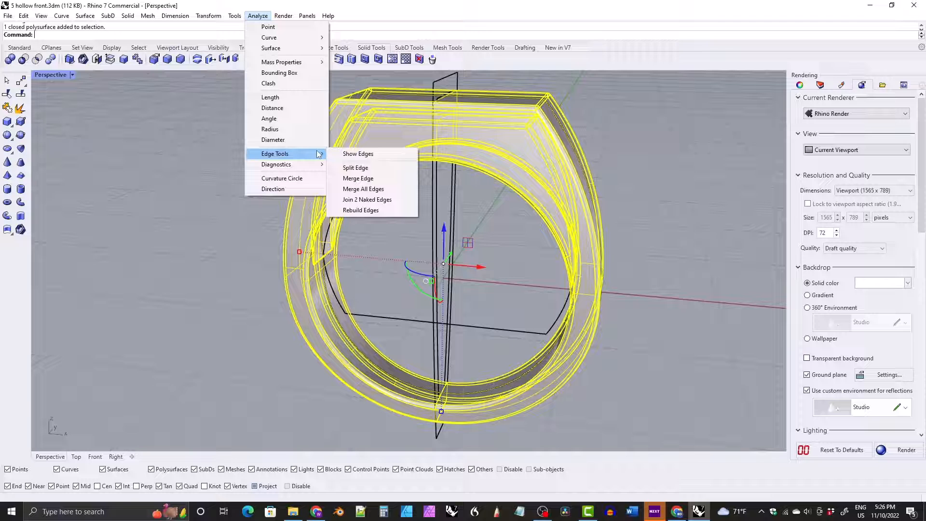
click(357, 154)
right_drag(207, 153, 191, 132)
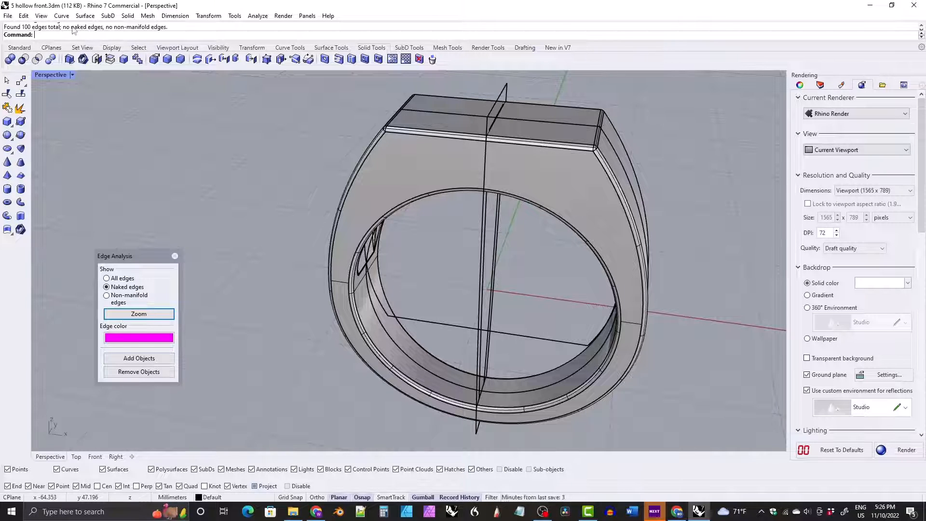
click(174, 257)
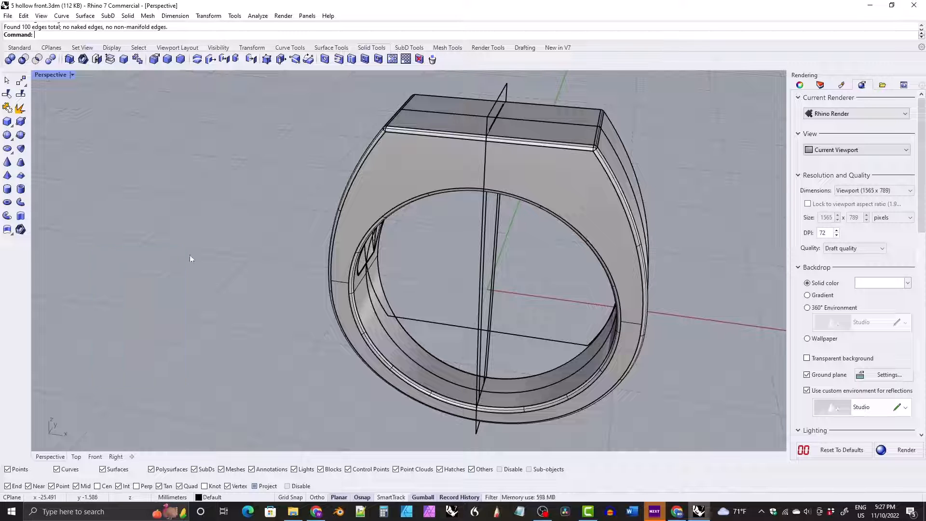
right_drag(412, 223, 358, 166)
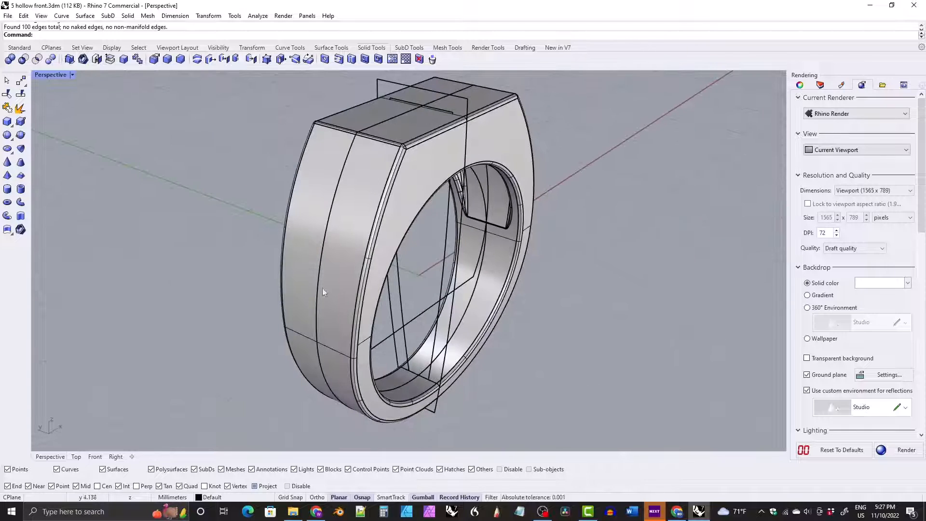
right_drag(346, 209, 433, 275)
right_drag(415, 186, 424, 207)
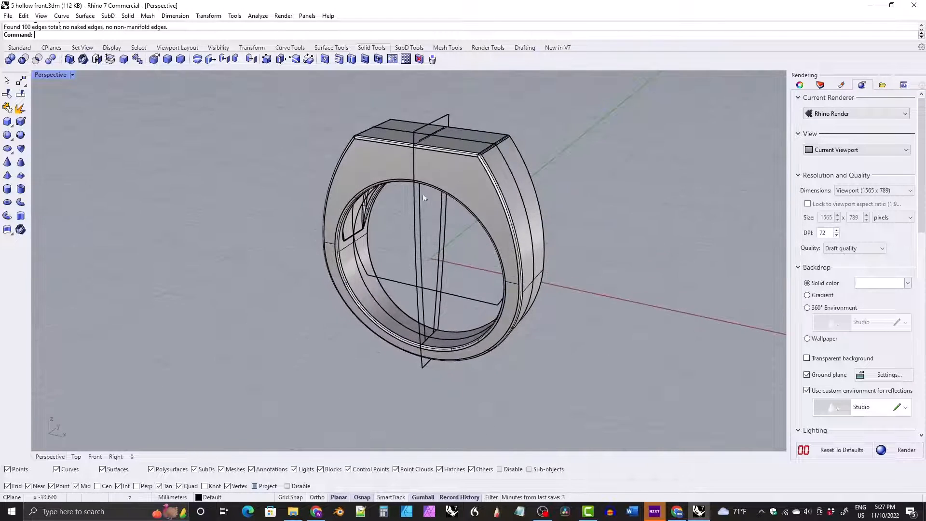
- Hide the ring solid and move all the remaining profile curves to Layer 03
click(819, 85)
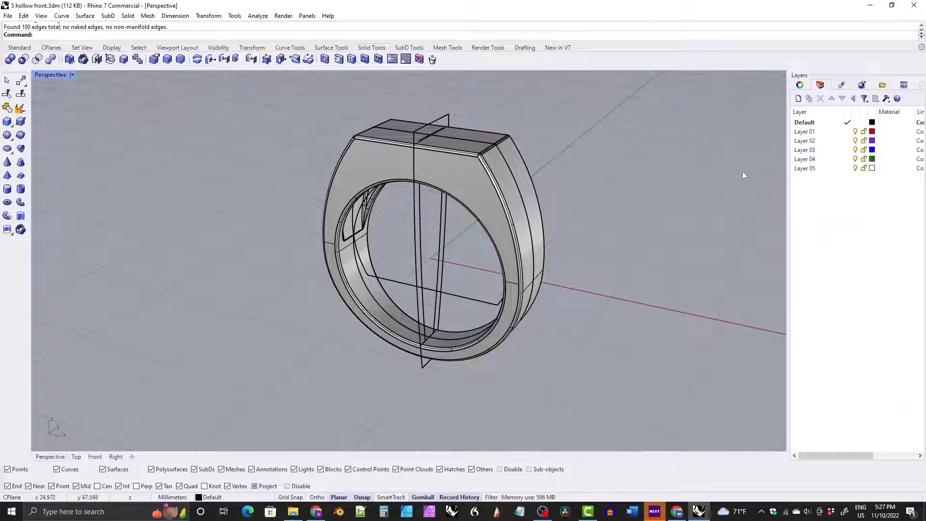
click(483, 171)
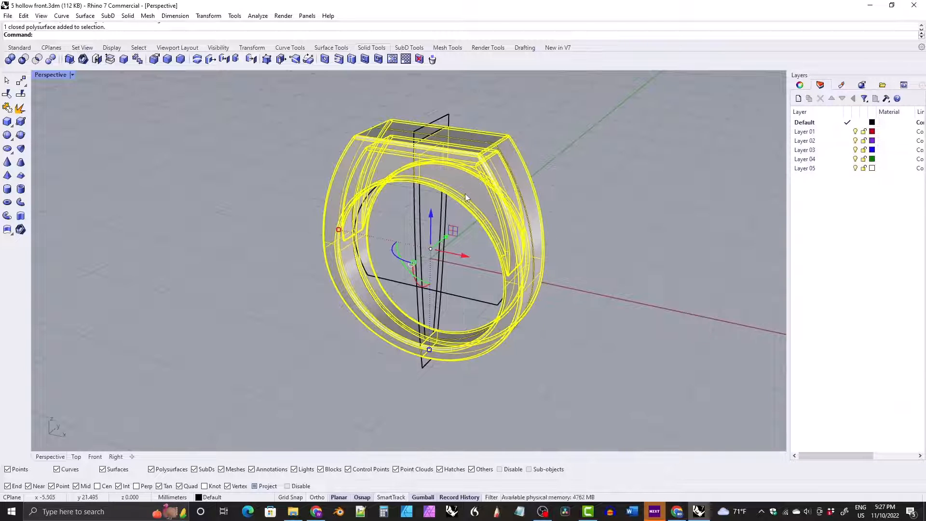
key(ctrl+h)
drag(279, 87, 575, 395)
right_drag(563, 221, 472, 207)
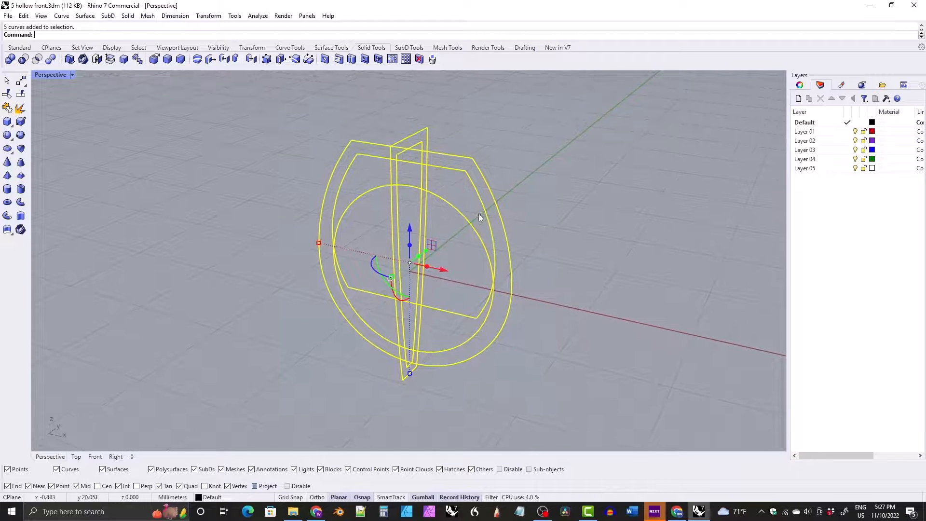
right_click(804, 153)
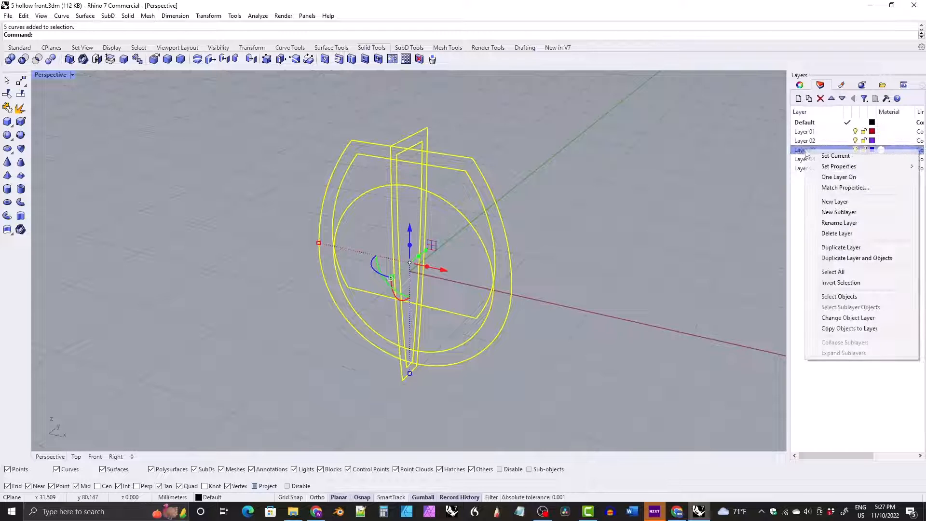
click(834, 319)
key(Escape)
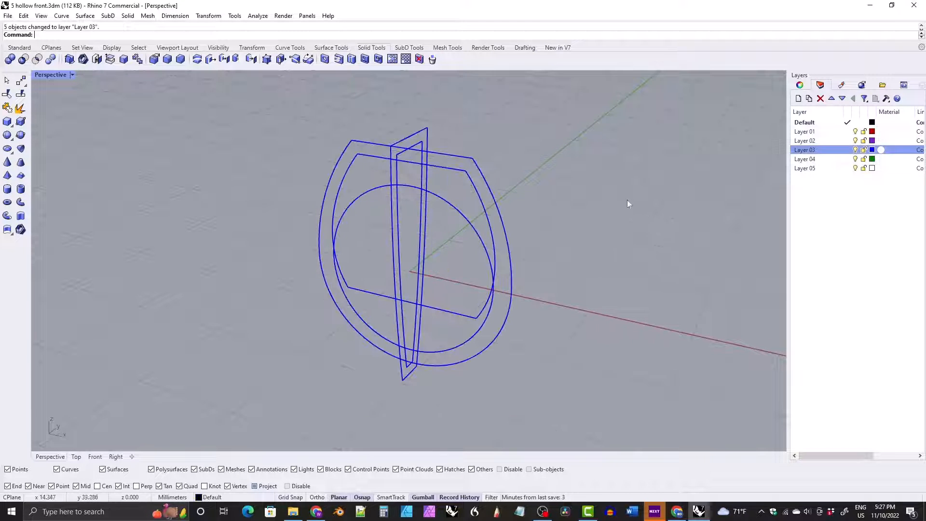
- Rename Layer 03, which holds the profile curves, to "curves"
click(855, 150)
click(855, 150)
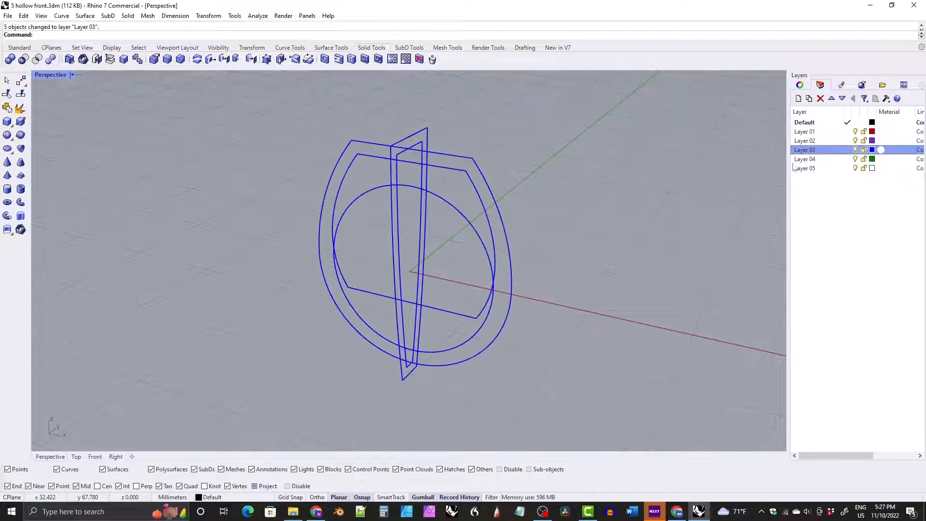
click(805, 152)
text(cur)
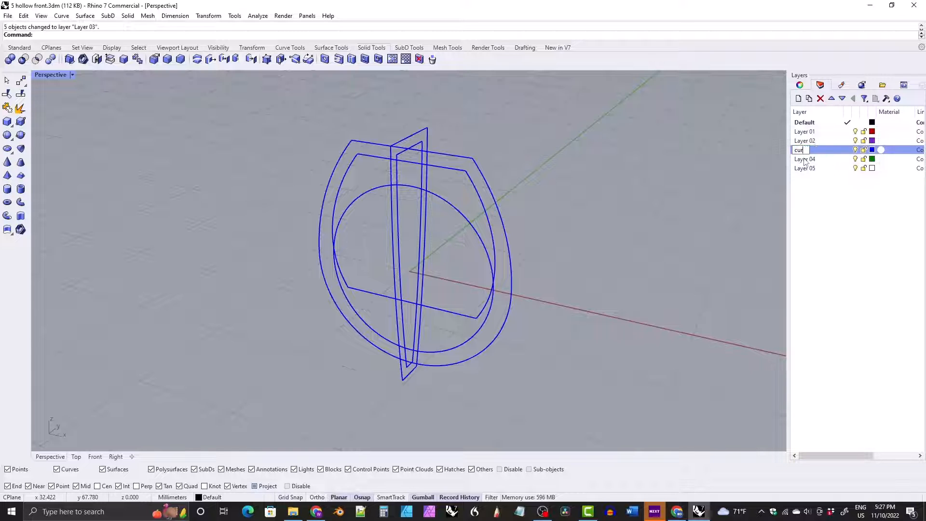
text(ves)
key(Return)
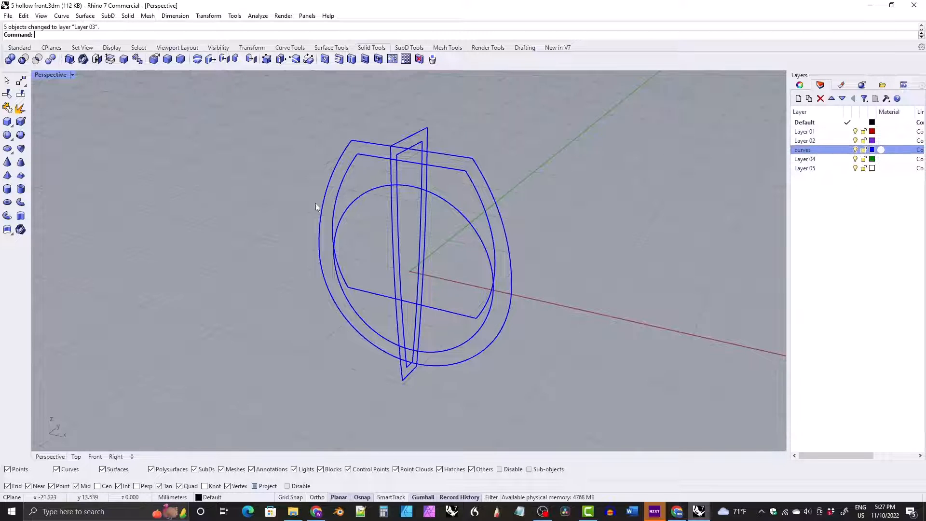
- Turn off the curves layer and show the hidden ring solid again
right_drag(315, 204, 393, 208)
click(855, 150)
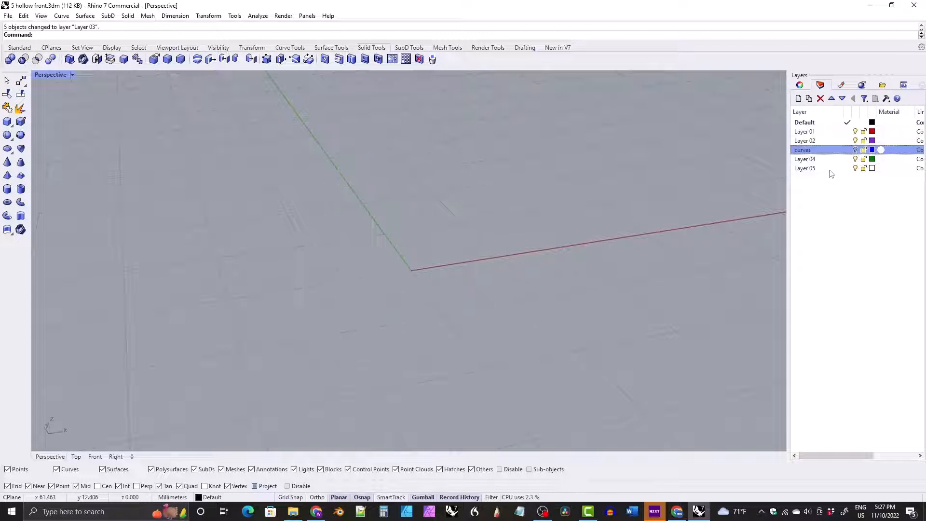
text(show)
key(Return)
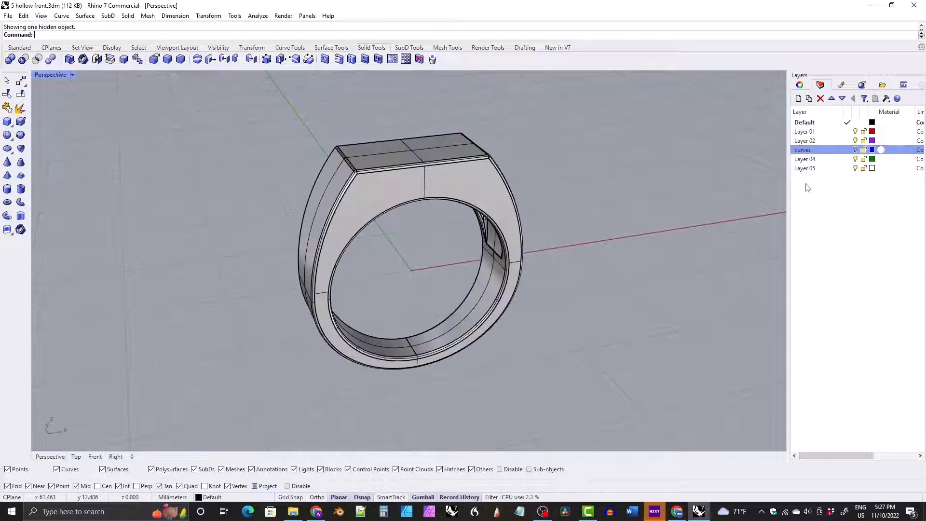
right_drag(392, 279, 391, 255)
scroll(386, 244, up, 2)
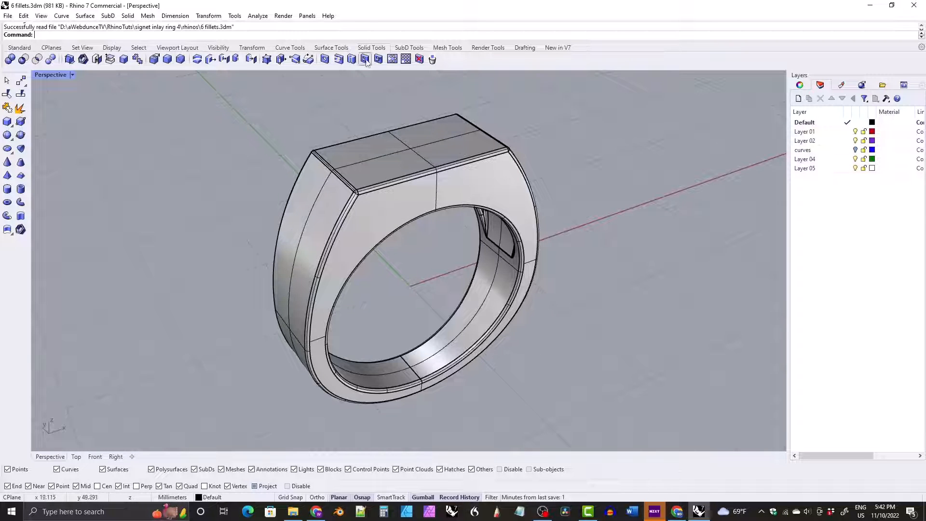
- Extract copies of the ring's flat top surface and one outer side surface with the Copy=Yes option
click(110, 59)
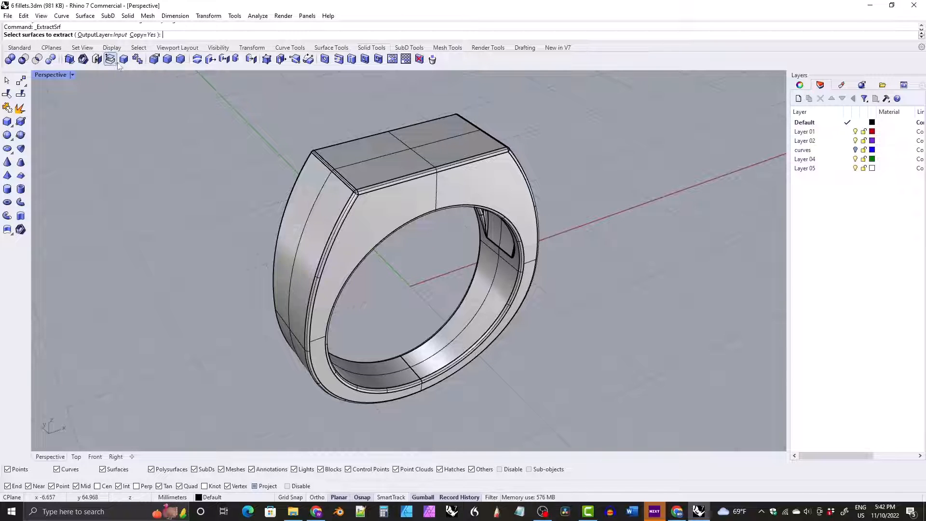
click(142, 35)
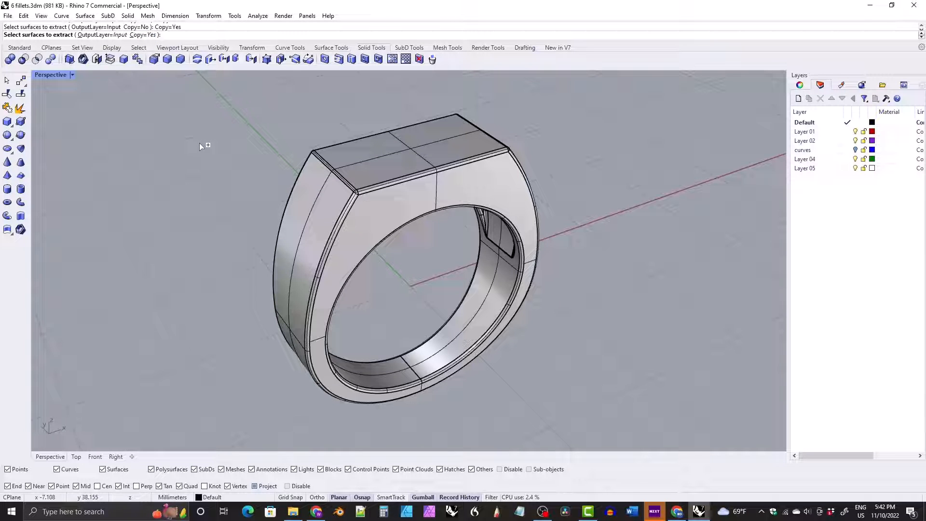
click(377, 161)
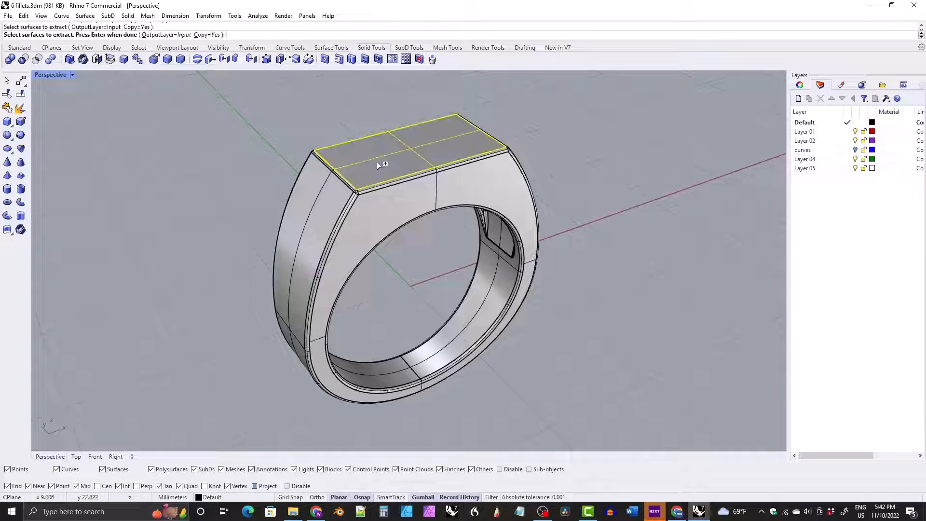
click(314, 222)
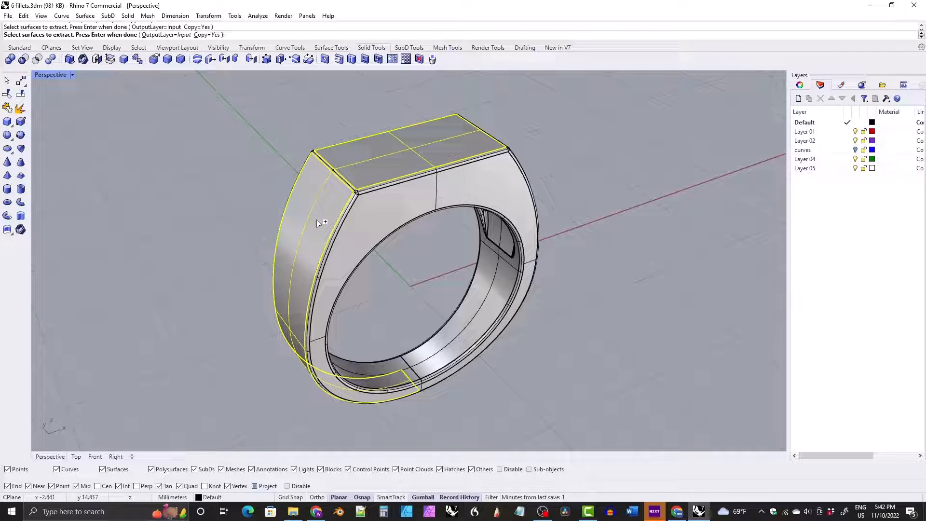
key(Return)
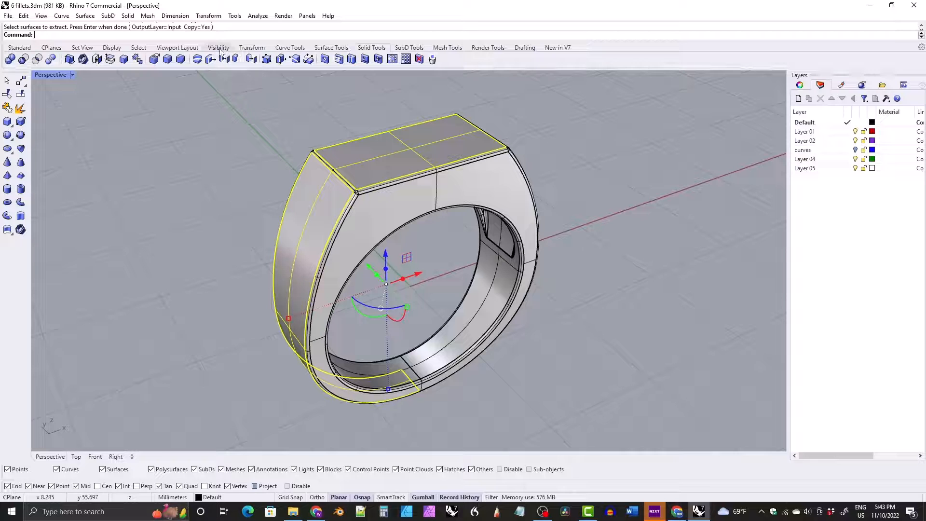
- Isolate the two extracted surfaces from the ring and show them deselected in the front view
click(218, 49)
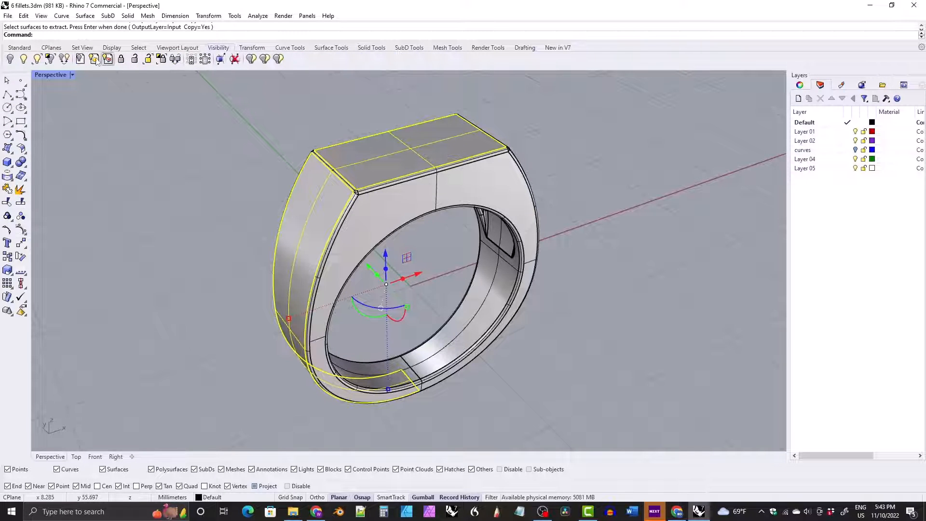
click(49, 59)
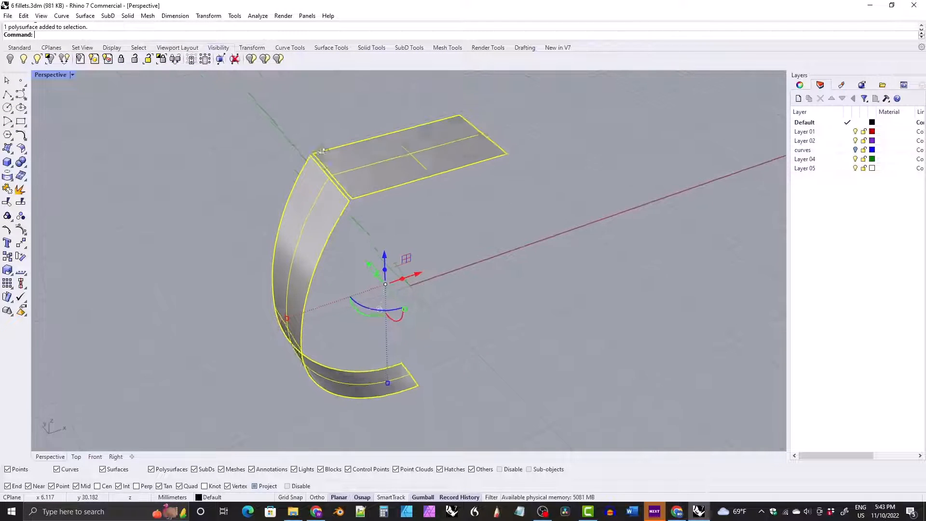
click(95, 457)
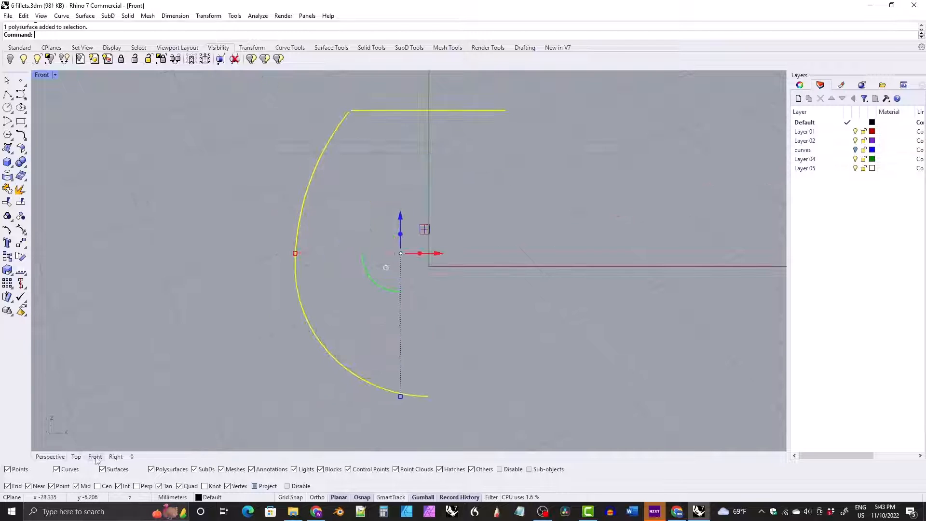
click(111, 175)
- Draw a horizontal line about 19 mm long from the origin (0) outward across the side surface, with Ortho on
click(290, 48)
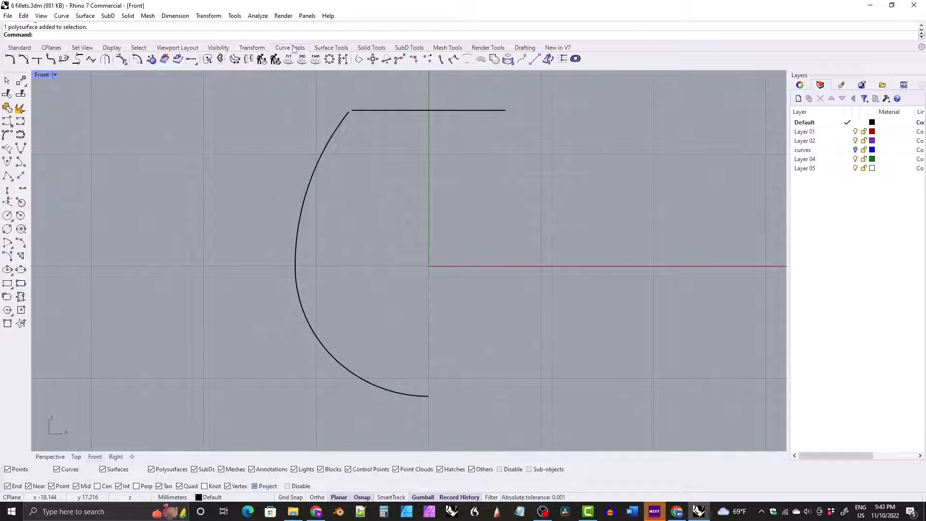
click(21, 175)
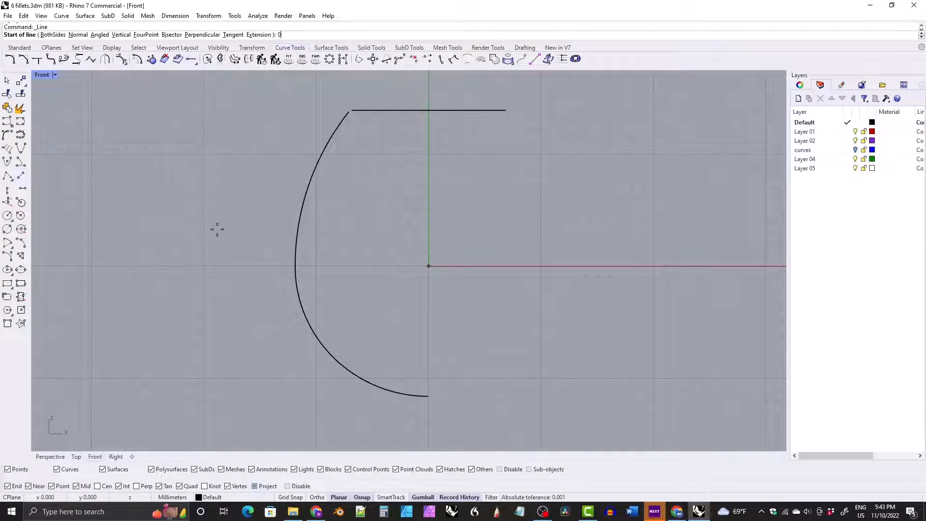
text(0)
key(Return)
key(F8)
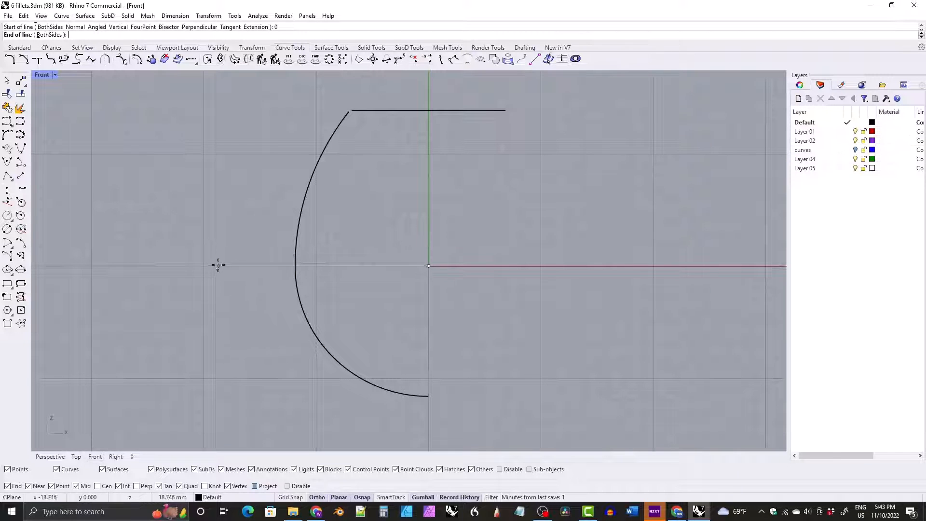
click(212, 265)
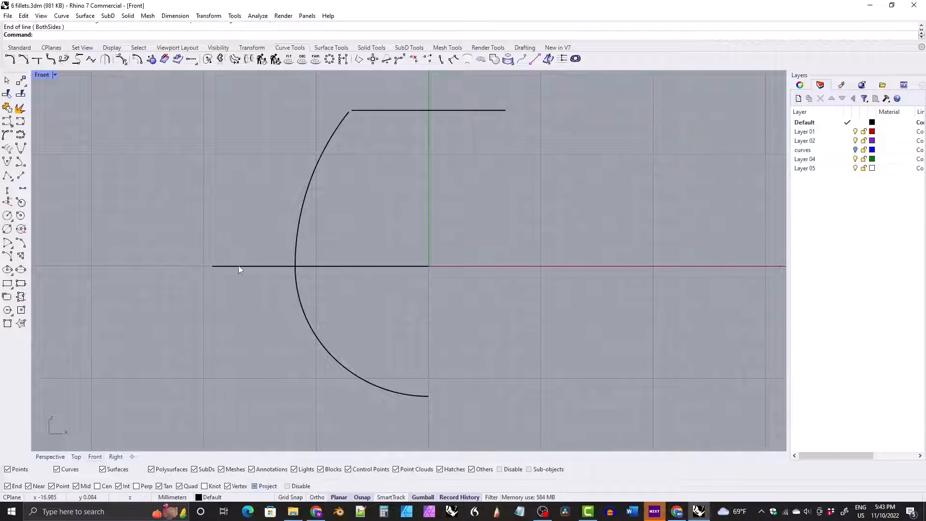
- Move the horizontal line up 2 mm with the gumball
click(239, 266)
click(321, 231)
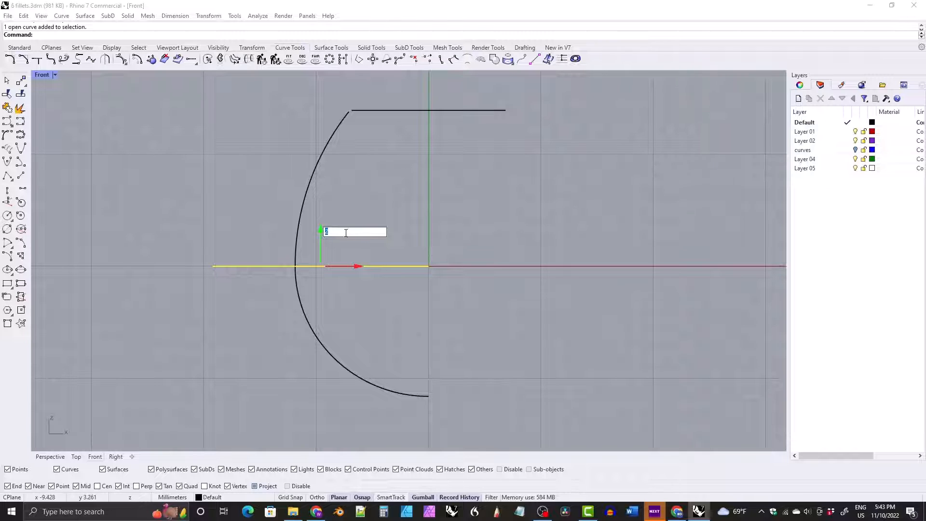
key(Return)
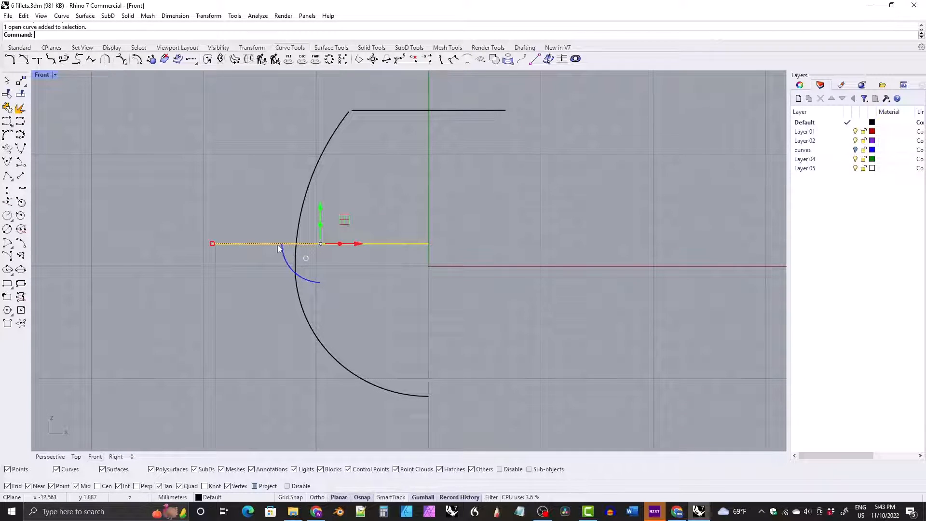
- Trim away the side surface below the line, delete the line and return to the perspective view
click(6, 94)
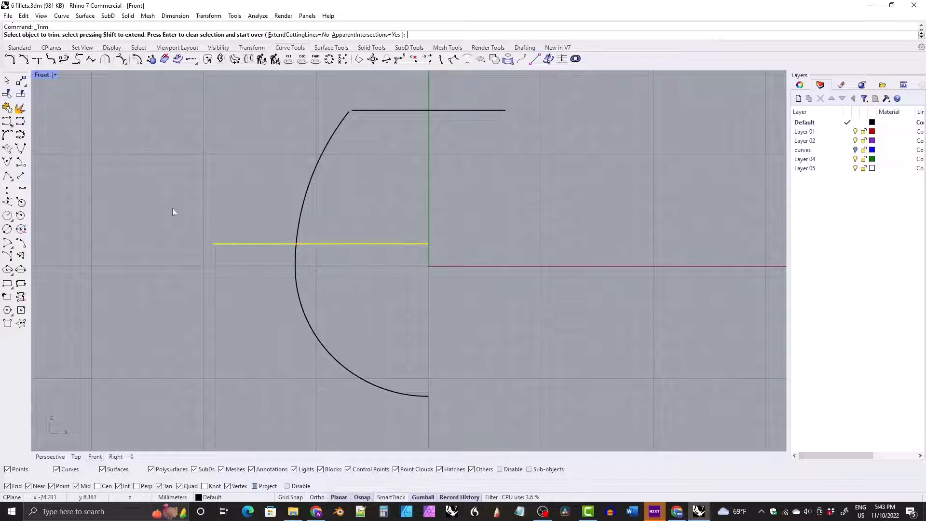
click(307, 324)
key(Return)
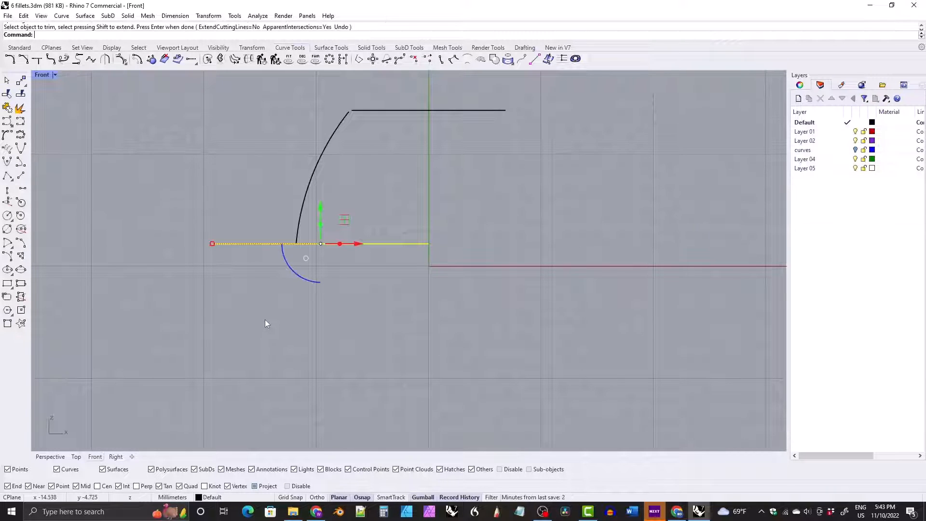
key(Delete)
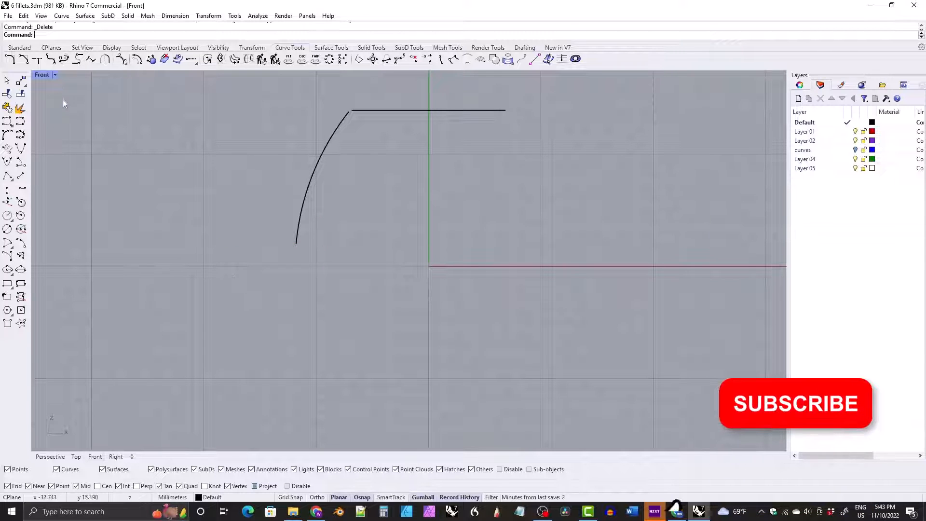
click(50, 457)
right_drag(372, 211, 429, 236)
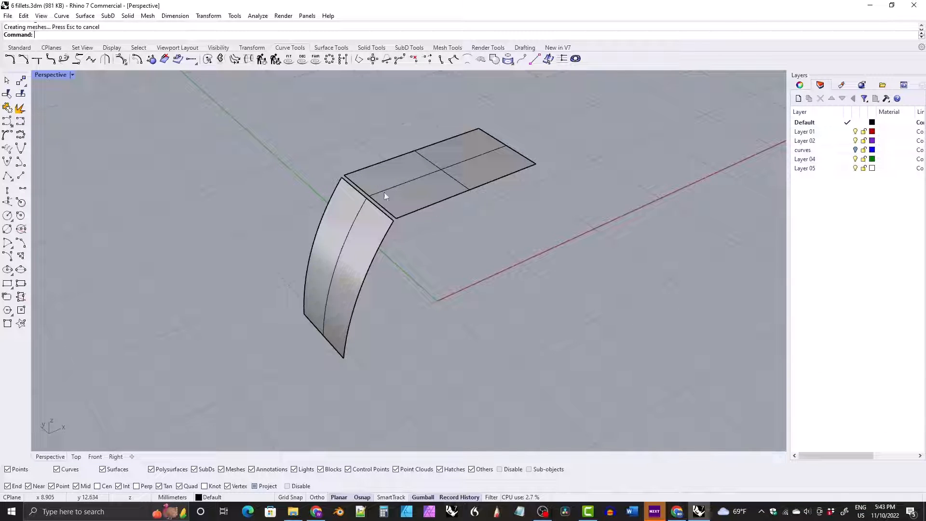
- Try window and crossing selections around the two trimmed surfaces, clearing the selection between attempts
drag(478, 269, 306, 167)
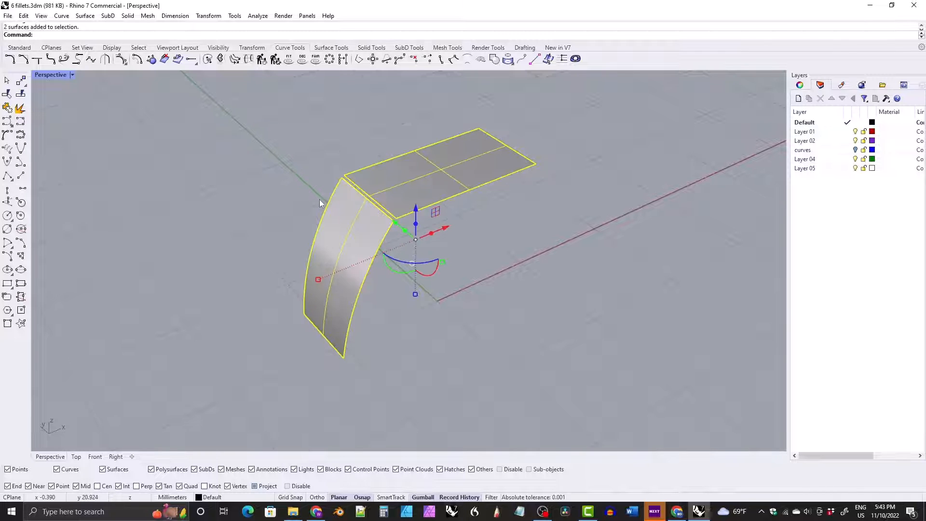
click(276, 178)
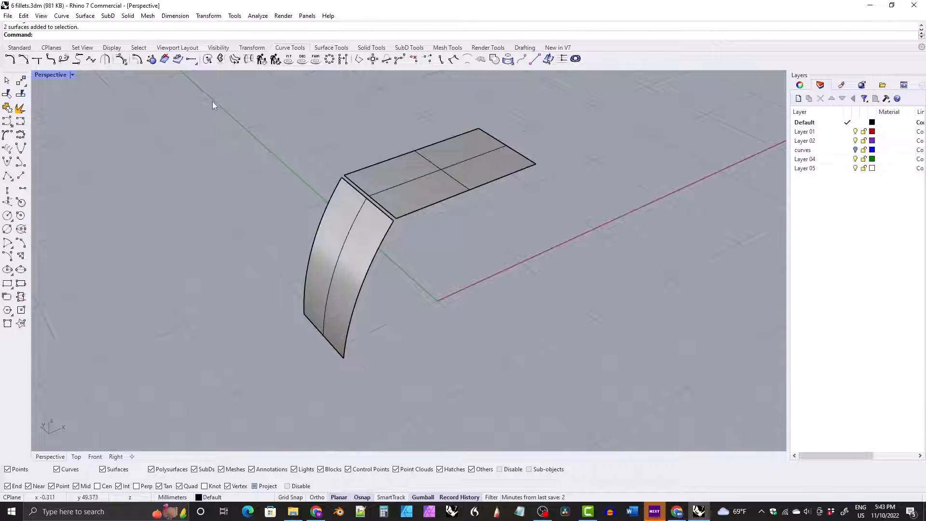
drag(184, 100, 624, 396)
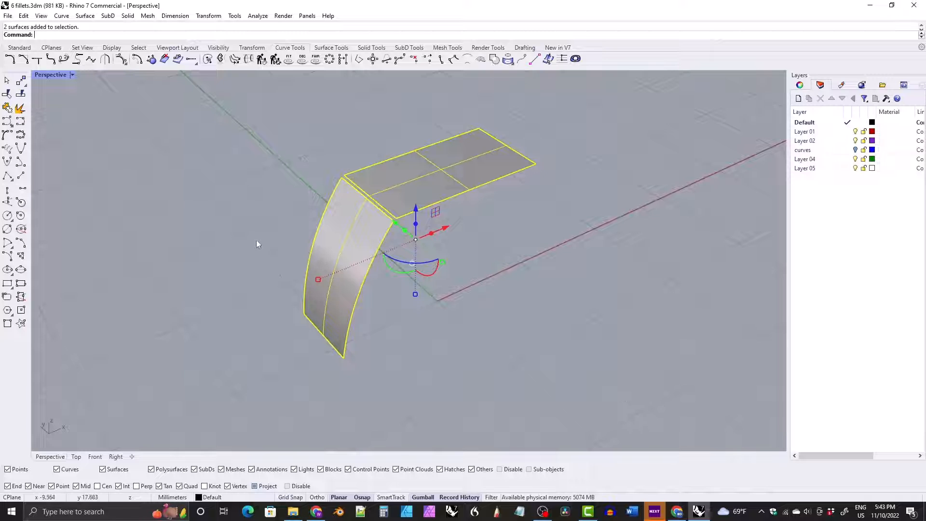
click(252, 185)
drag(183, 150, 493, 389)
click(456, 279)
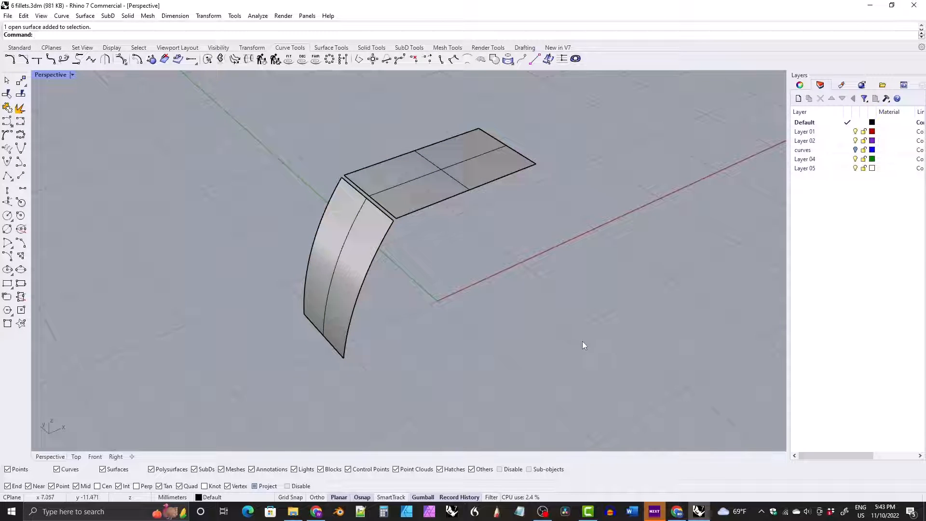
drag(573, 336, 370, 249)
click(565, 320)
drag(397, 220, 396, 220)
click(501, 331)
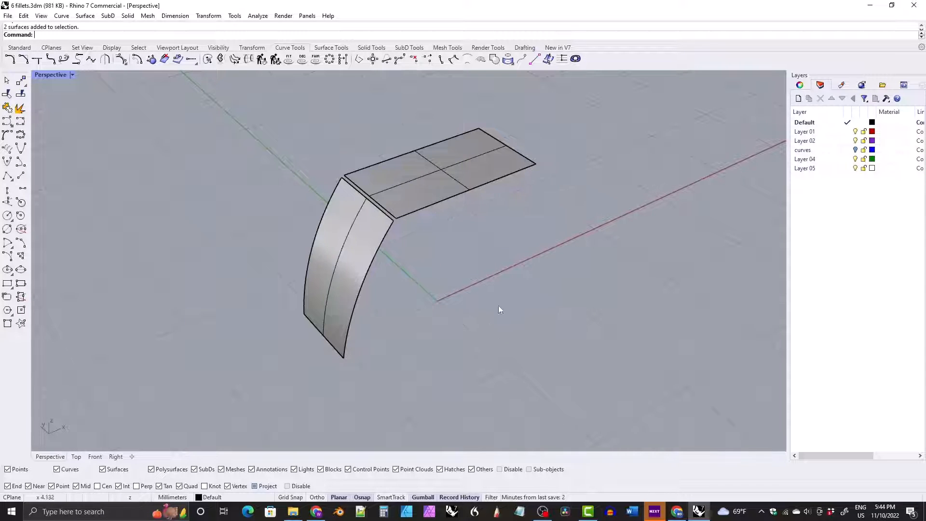
drag(531, 285, 353, 198)
drag(156, 89, 629, 378)
click(223, 214)
- Duplicate the borders of both surfaces as curves
key(ctrl+a)
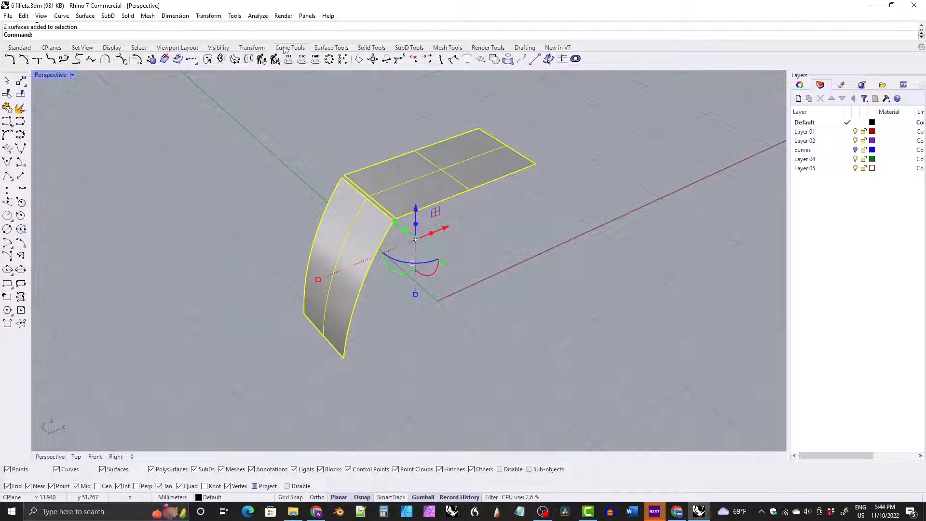
click(511, 62)
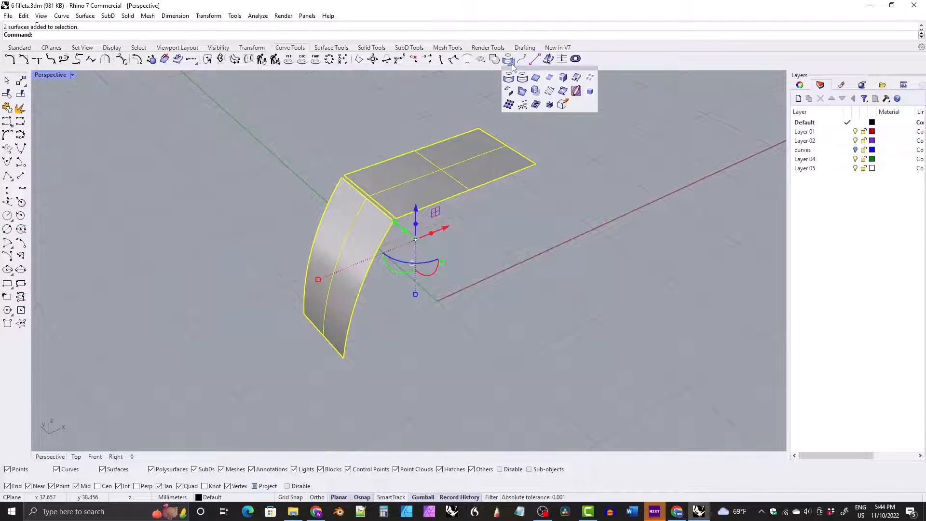
click(550, 79)
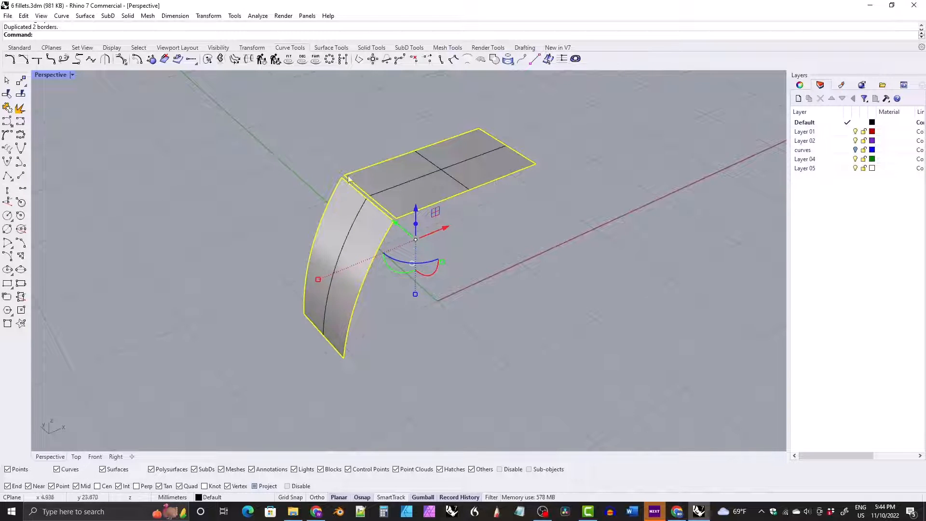
click(288, 158)
- Offset the border curve of the flat top surface 1 mm inward
click(360, 171)
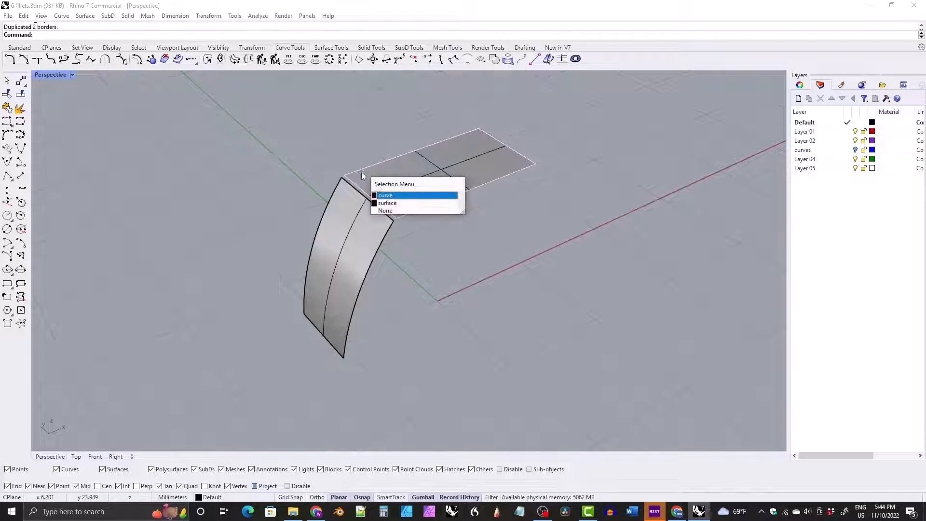
click(382, 195)
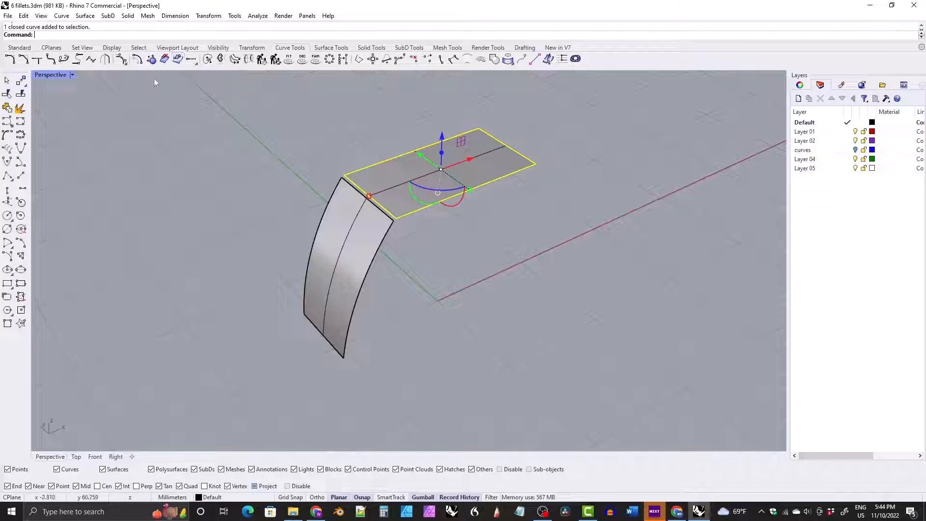
click(137, 60)
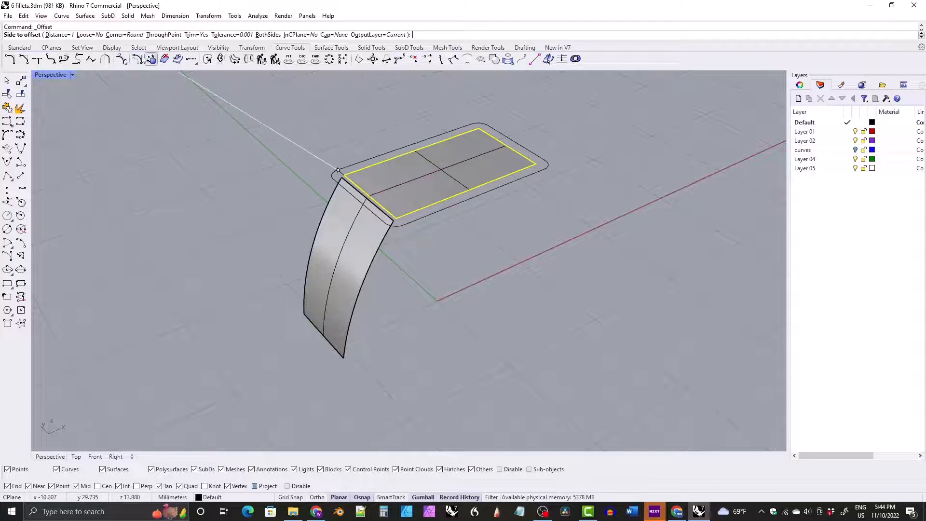
click(58, 35)
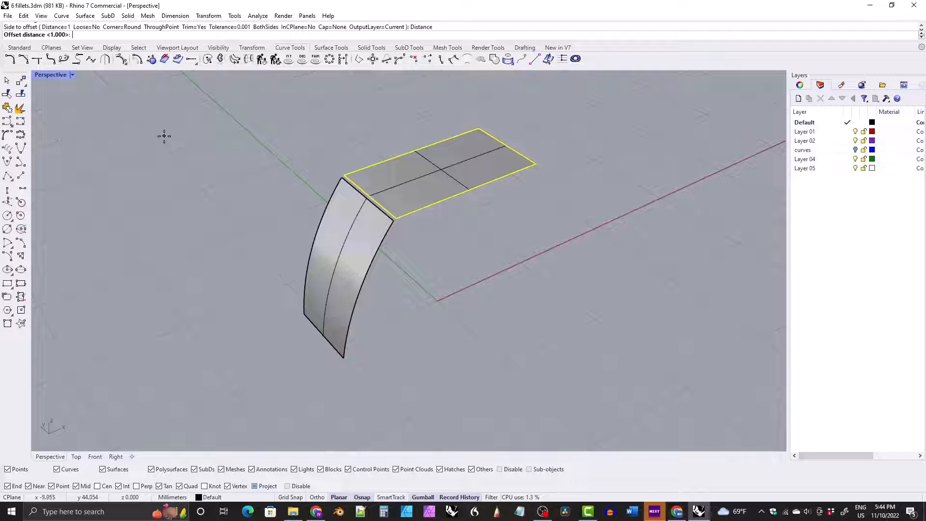
text(1)
key(Return)
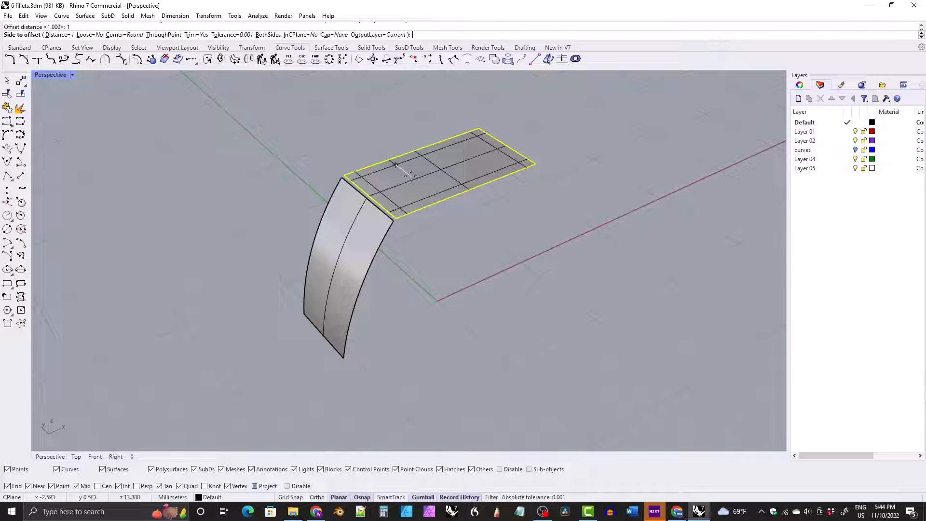
click(394, 165)
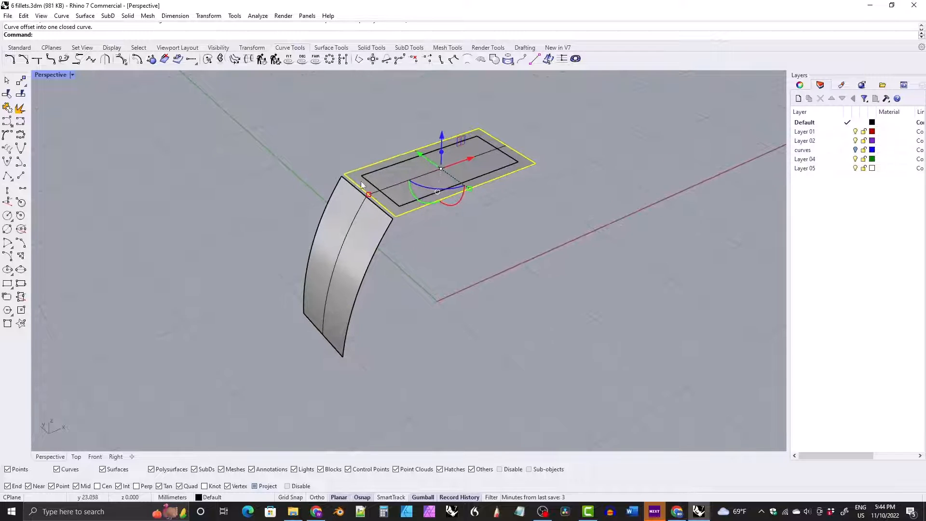
- Offset the border curve of the curved side surface 1 mm inward along that surface
click(334, 191)
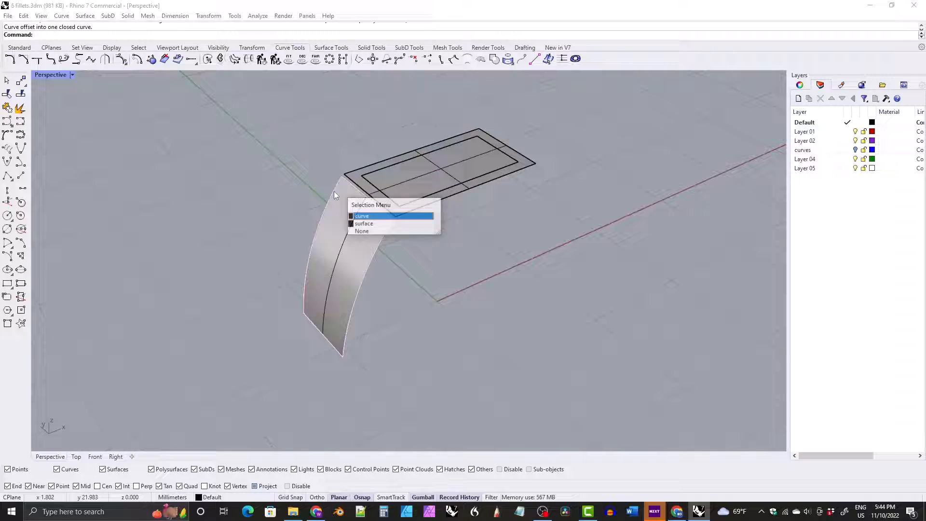
click(355, 219)
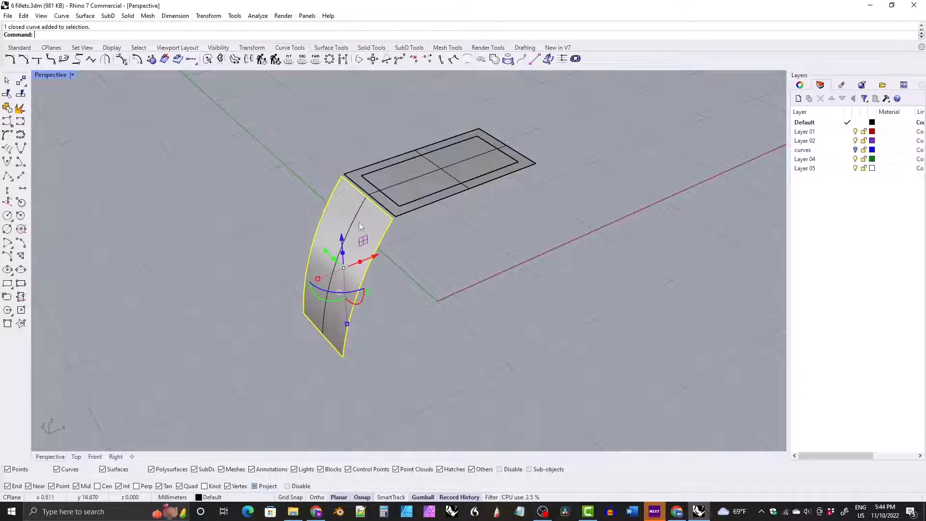
click(178, 59)
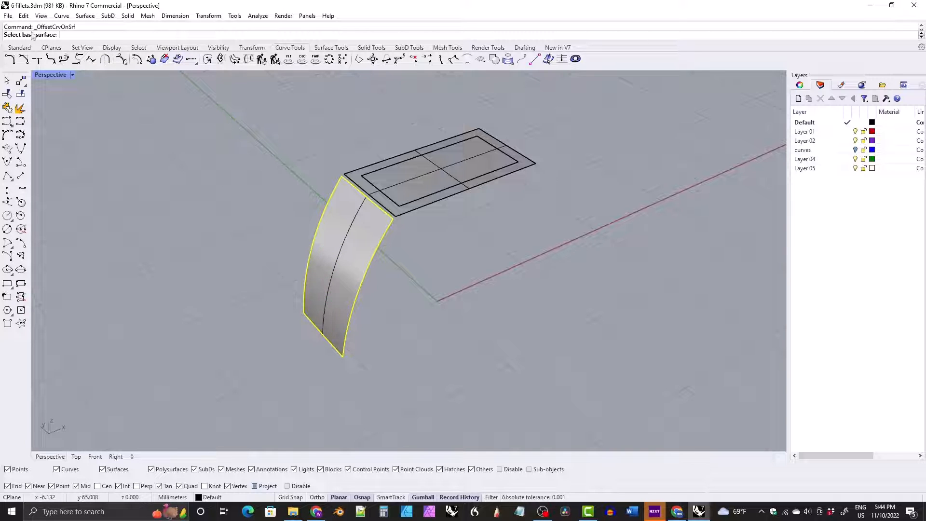
click(347, 233)
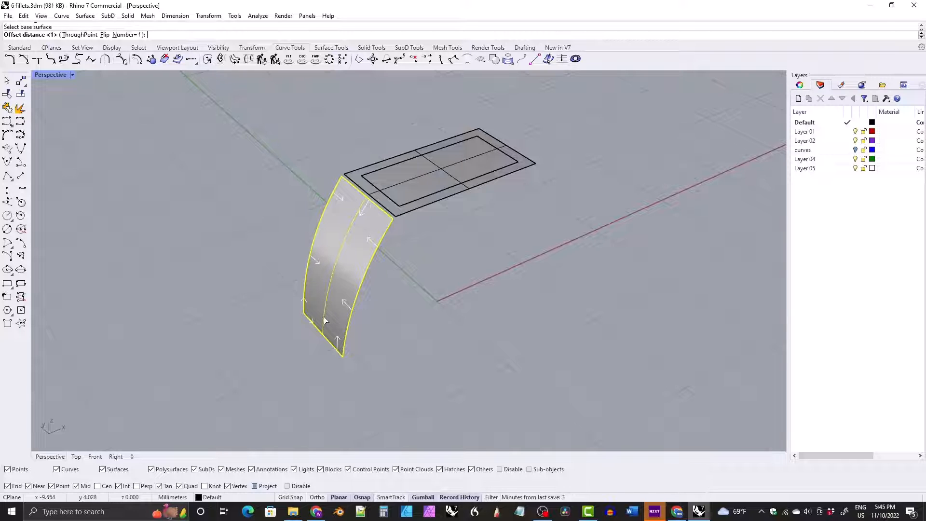
click(105, 35)
click(340, 221)
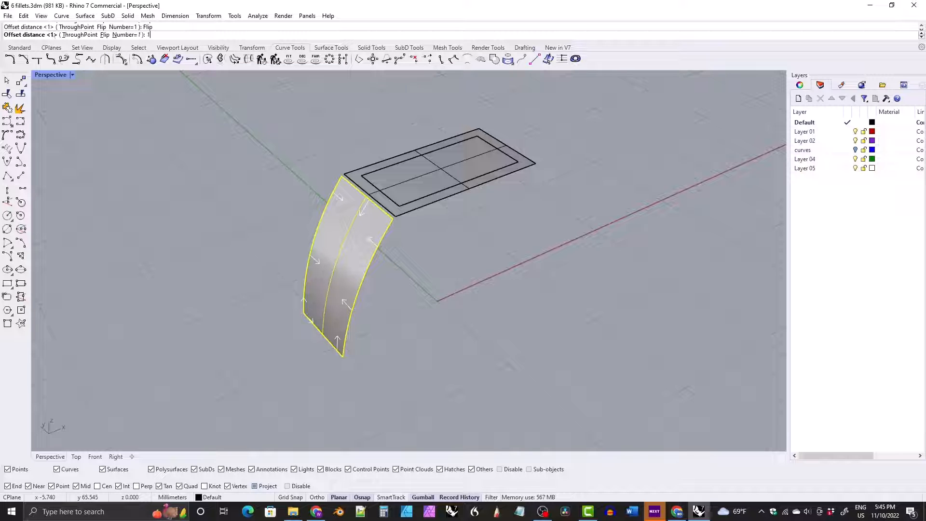
key(Return)
click(301, 166)
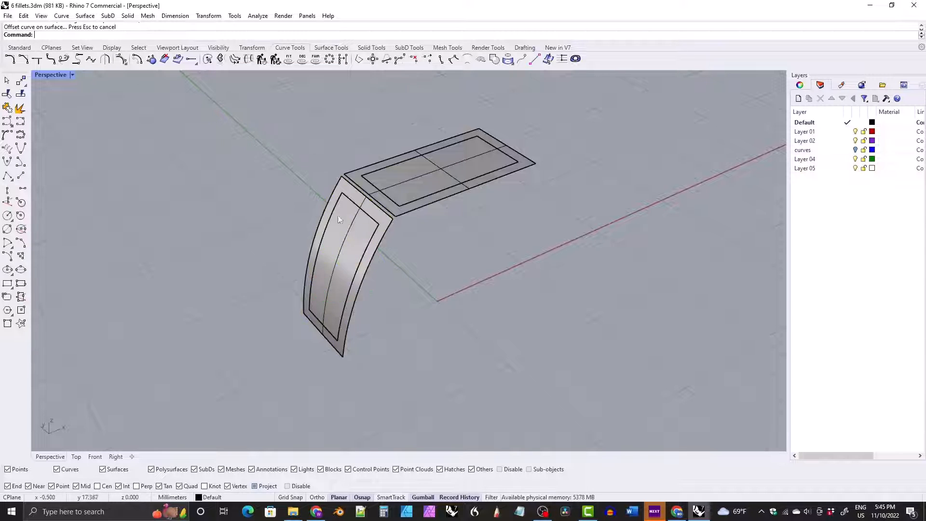
- Split the flat top surface and the curved side surface with their inward offset curves
click(347, 230)
shift+click(413, 189)
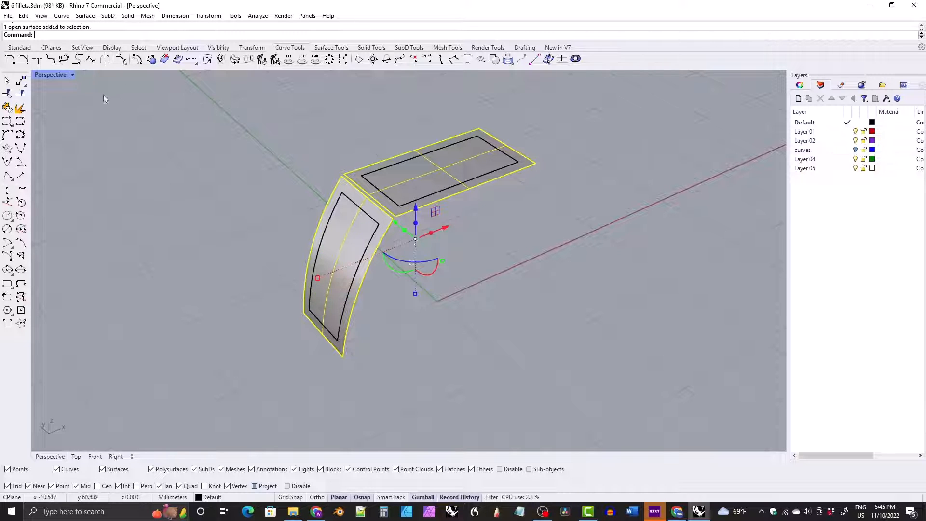
click(21, 93)
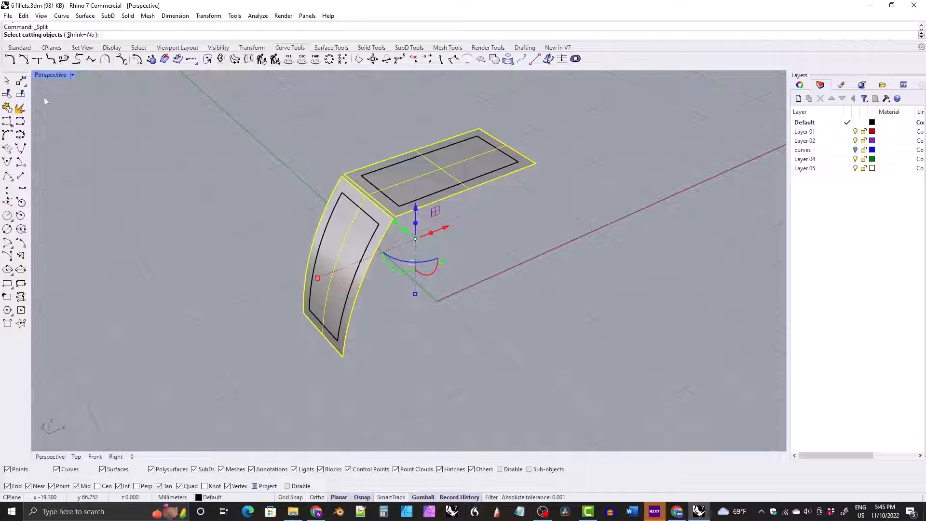
click(375, 187)
click(356, 210)
key(Return)
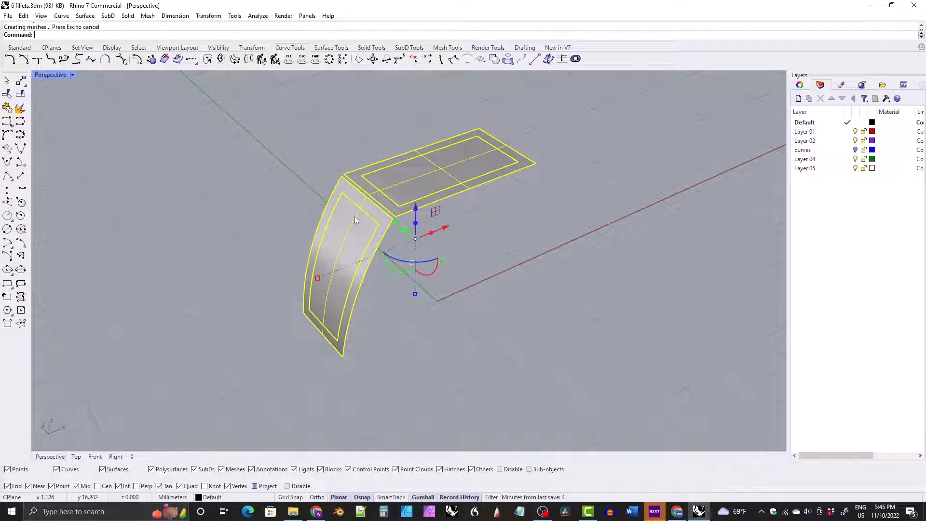
click(296, 154)
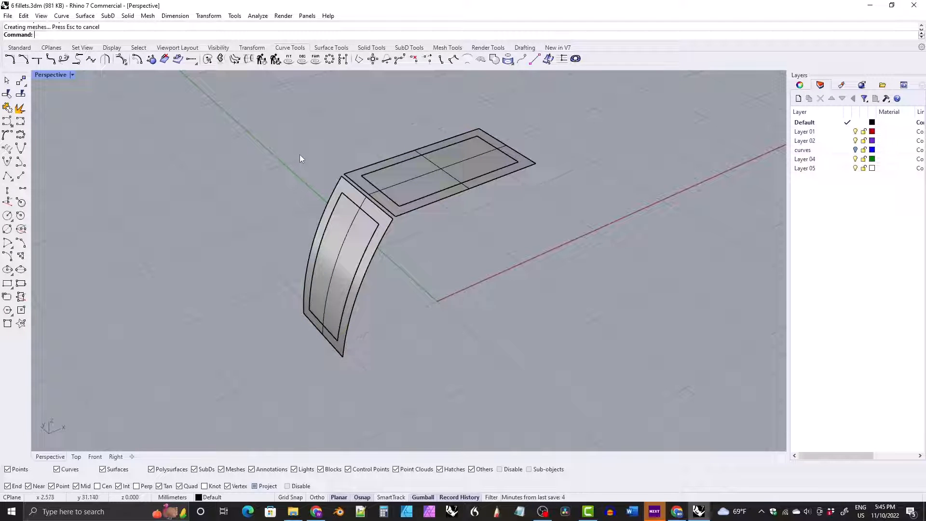
- Delete all curves and the outer frame surfaces, keeping only the two inner surface panels
key(ctrl+a)
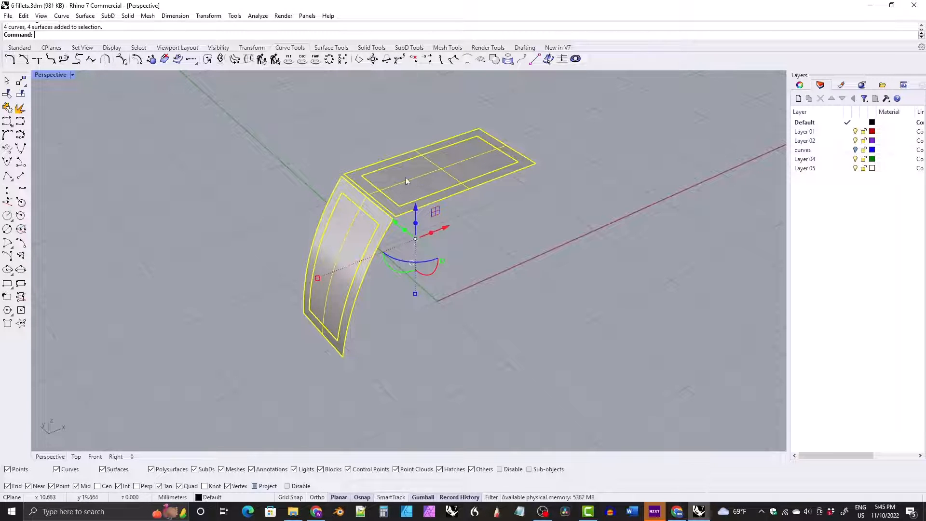
ctrl+click(430, 173)
ctrl+click(343, 242)
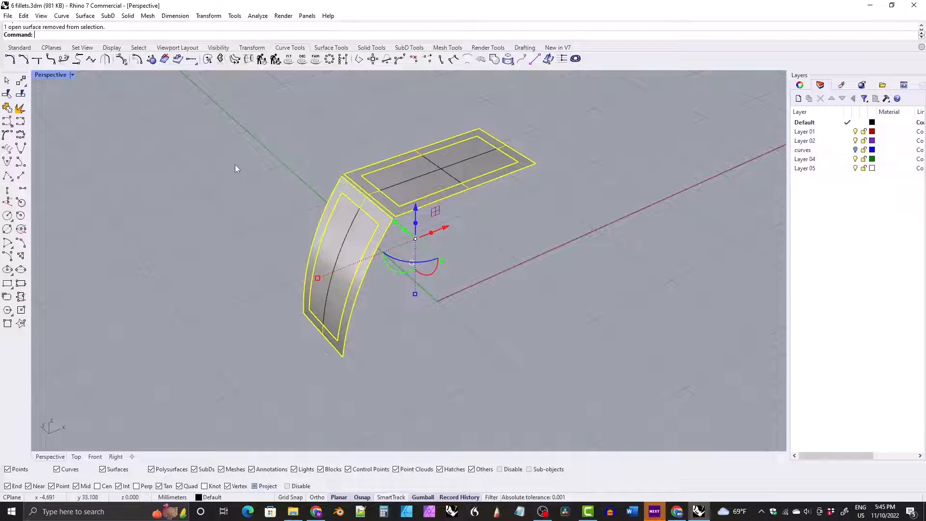
key(Delete)
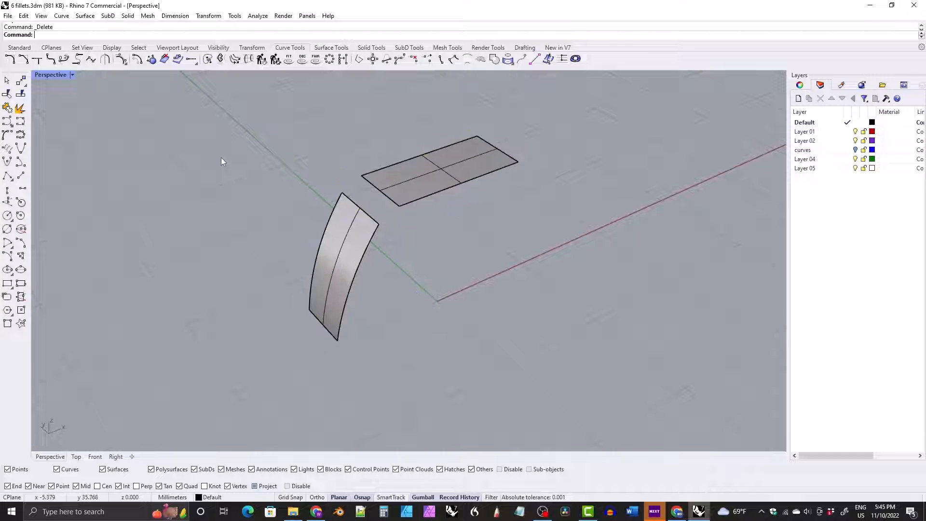
- Start a surface offset of both inner panels with the distance set to 0.6 mm
right_drag(288, 147, 290, 167)
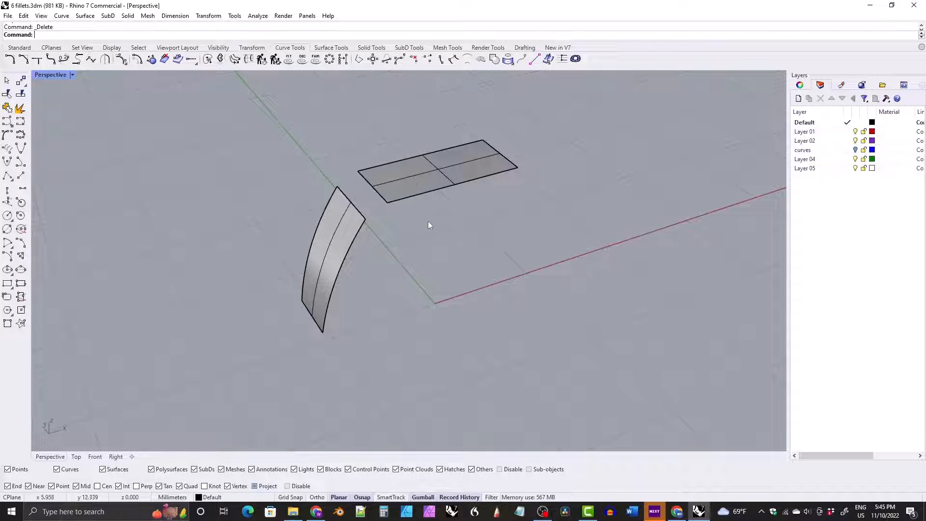
drag(423, 242, 354, 180)
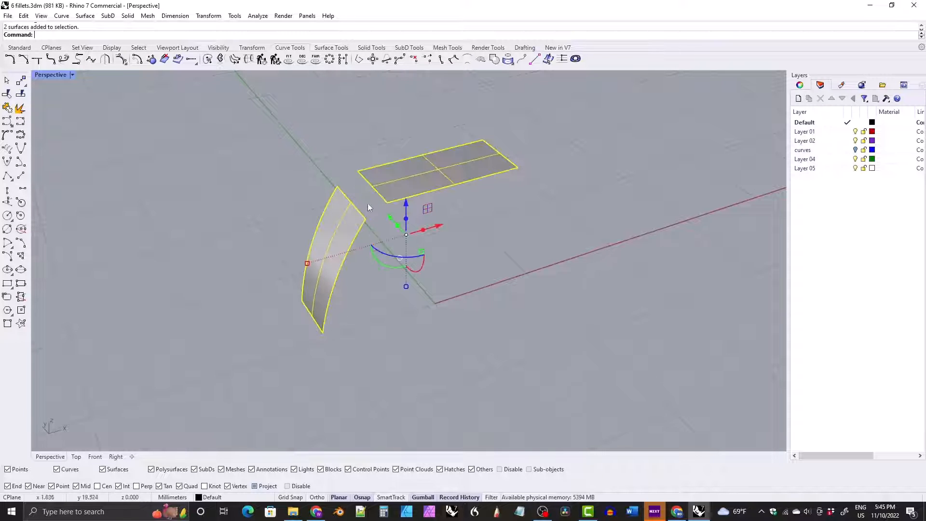
click(329, 48)
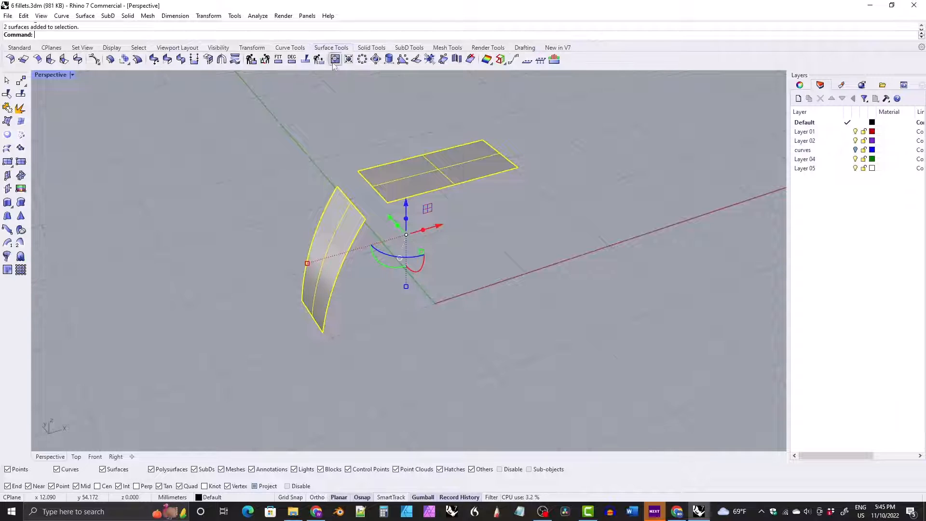
click(109, 59)
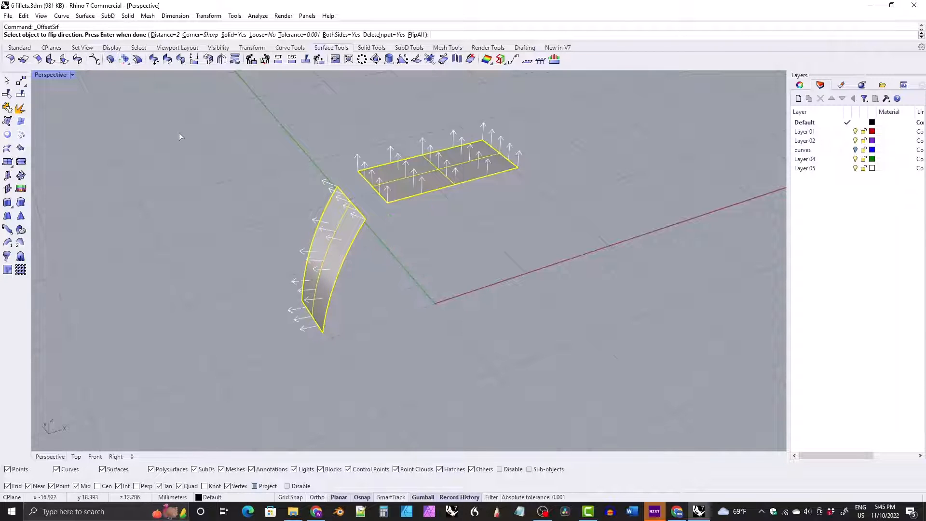
click(162, 35)
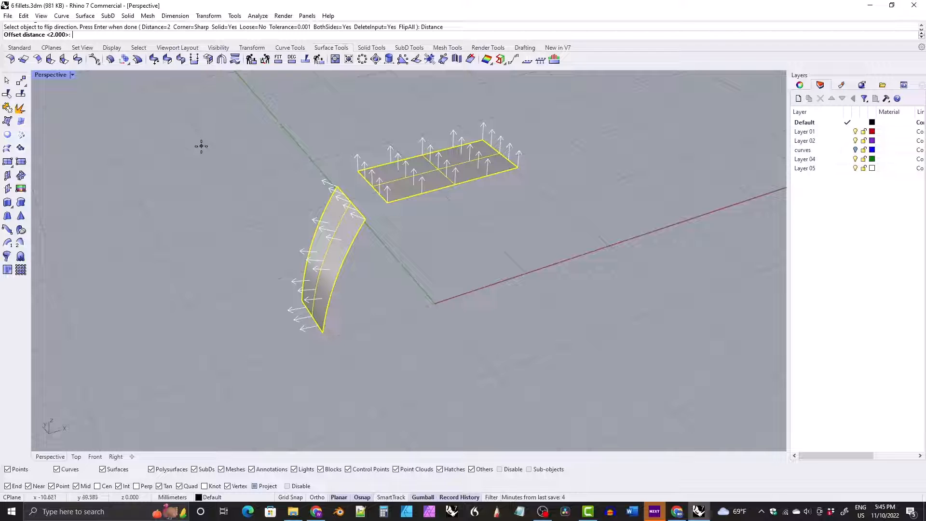
text(0.6)
key(Return)
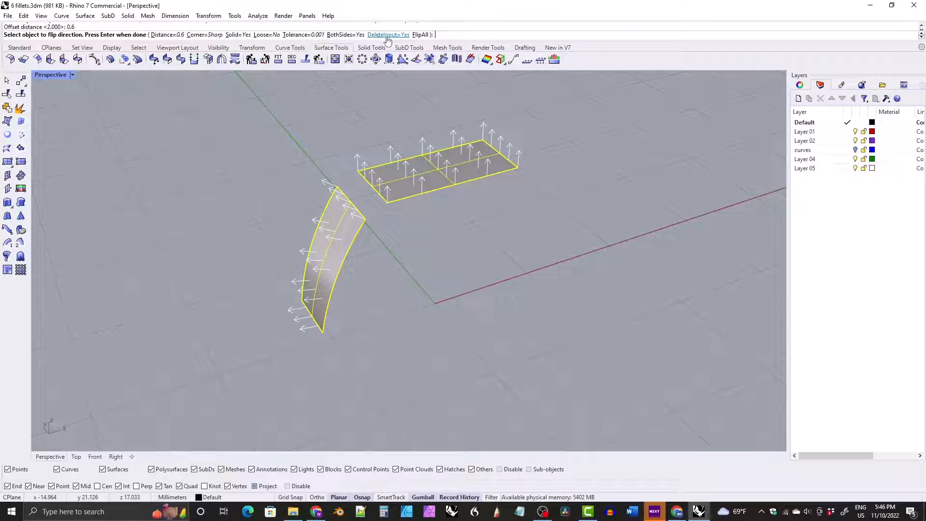
- Offset the flat top surface and curved side surface 0.6 mm to both sides as solids, deleting the input surfaces
key(Return)
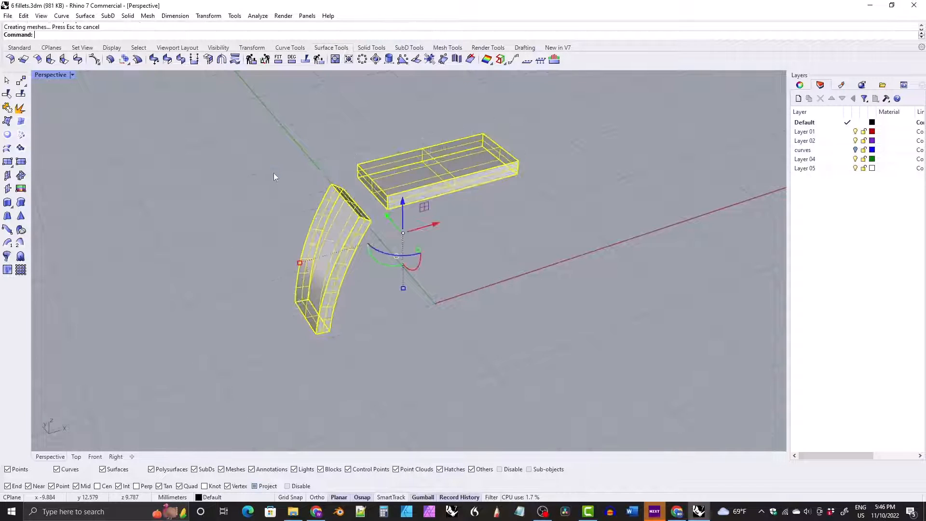
- Mirror a copy of the curved side solid through the origin to the opposite side of the flat solid
right_drag(371, 201, 318, 222)
click(329, 244)
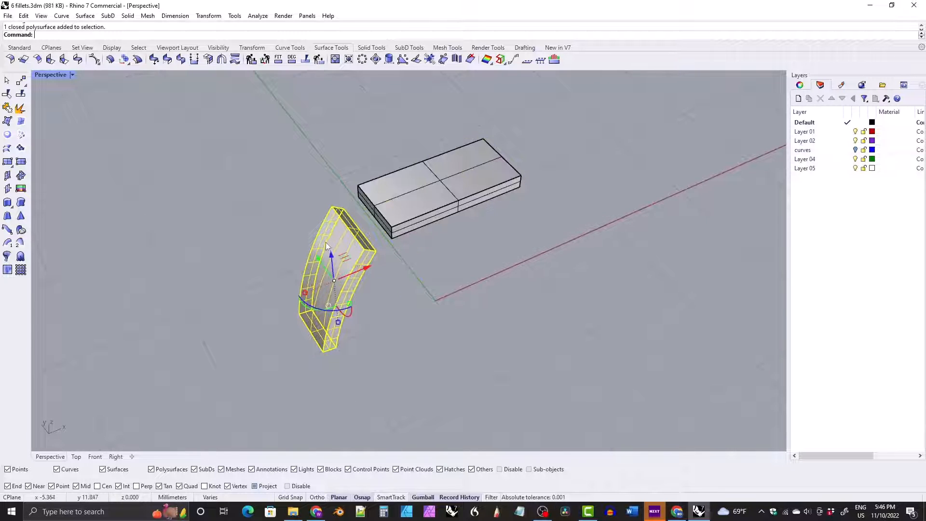
click(252, 47)
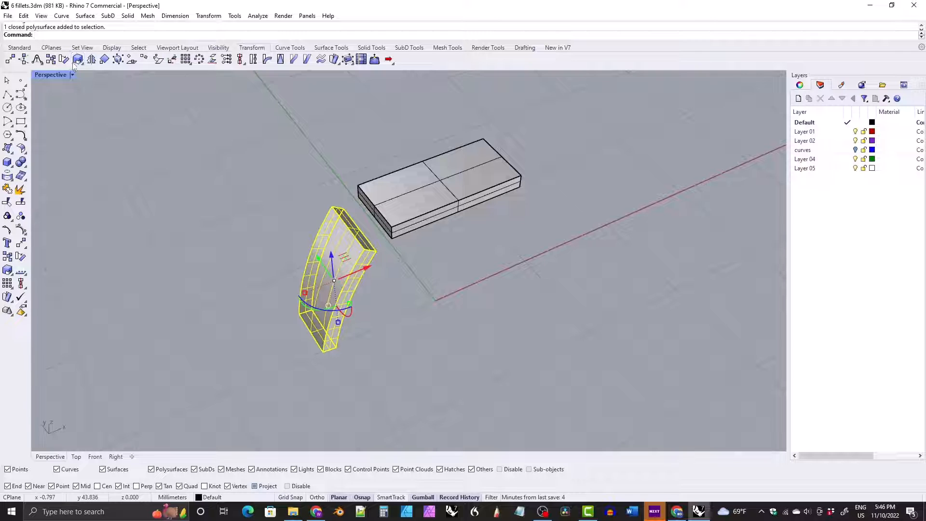
click(91, 59)
text(0)
key(Return)
click(311, 147)
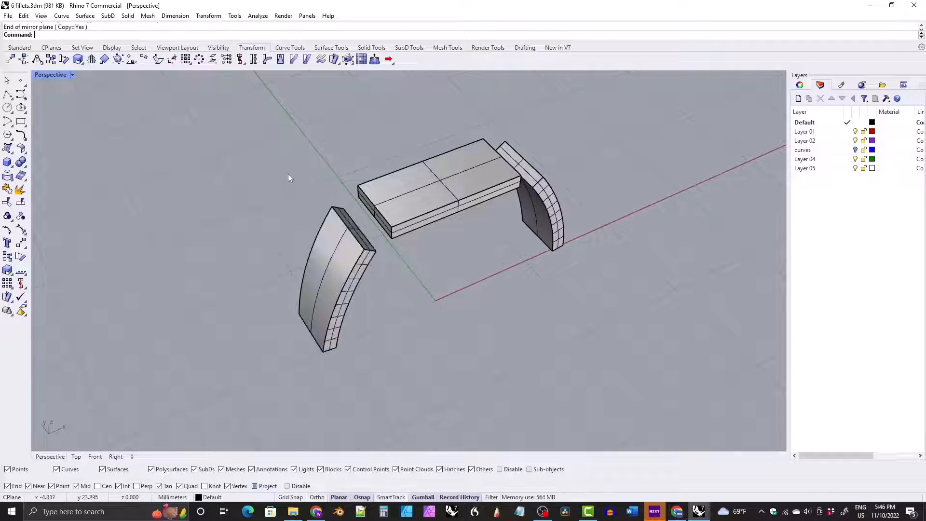
- Show the hidden ring body together with the three solids
text(show)
key(Return)
right_drag(422, 206, 380, 215)
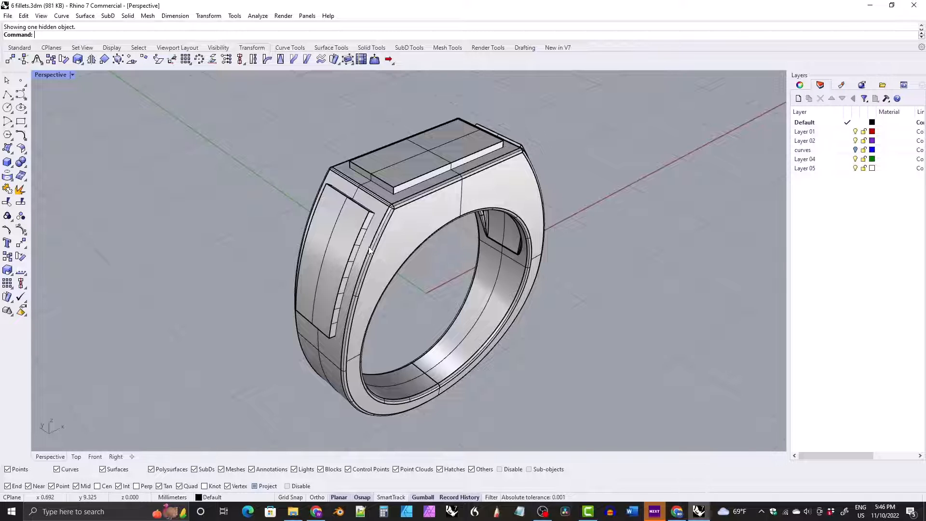
- Move the top solid and both curved side solids to Layer 04
right_drag(428, 195, 396, 222)
click(326, 247)
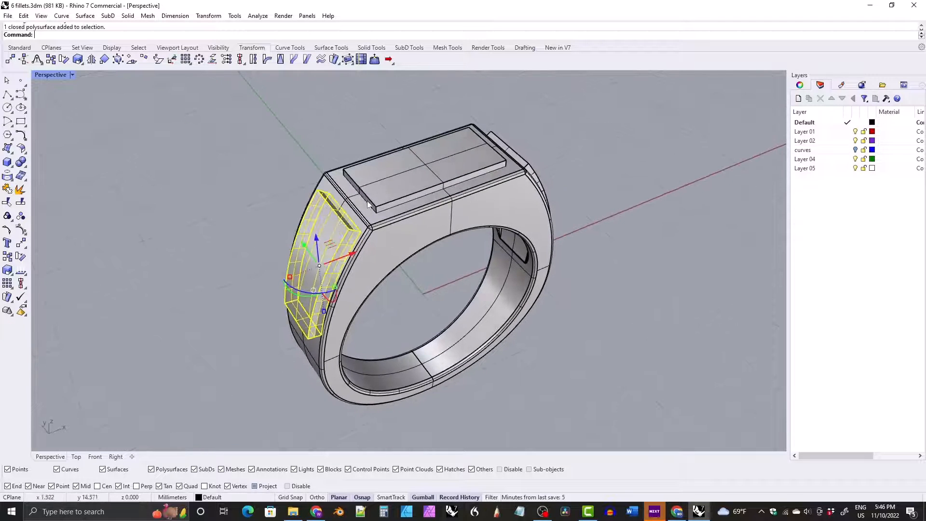
shift+click(403, 184)
right_drag(460, 194, 366, 192)
shift+click(533, 208)
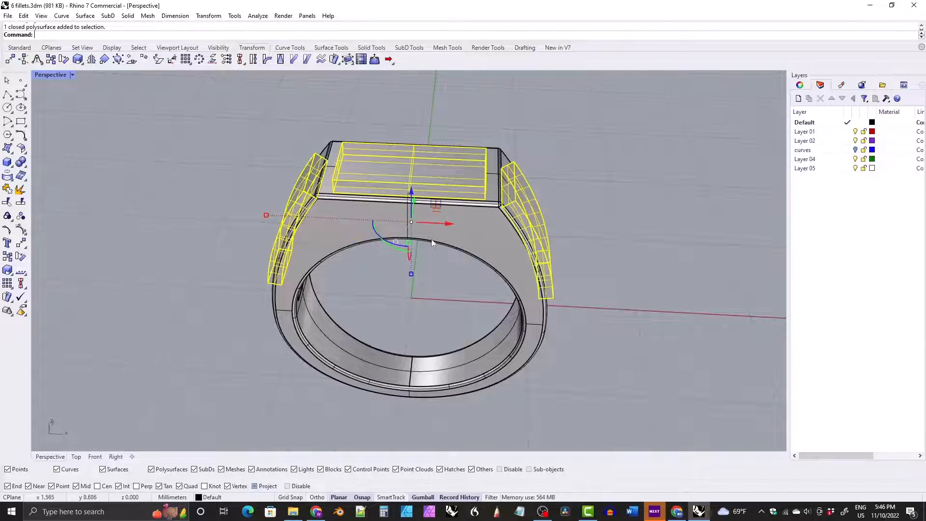
right_drag(434, 243, 531, 216)
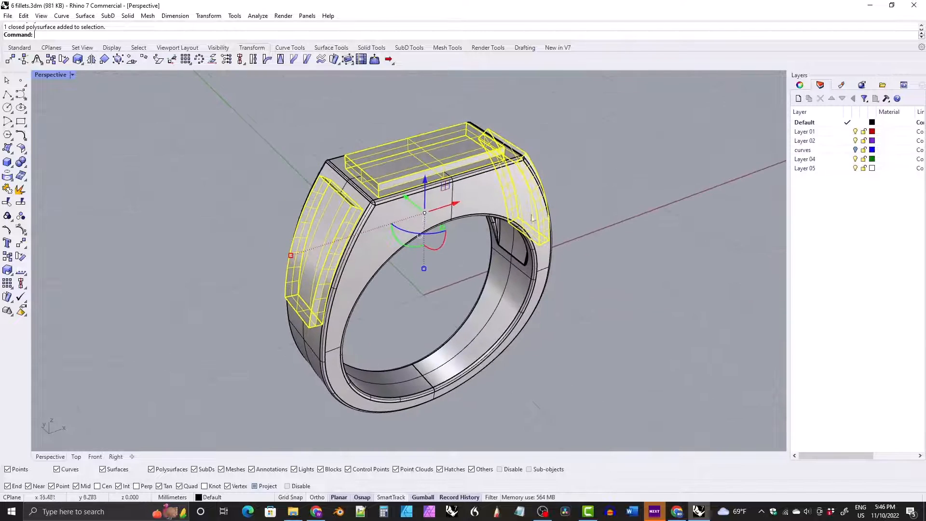
right_click(810, 164)
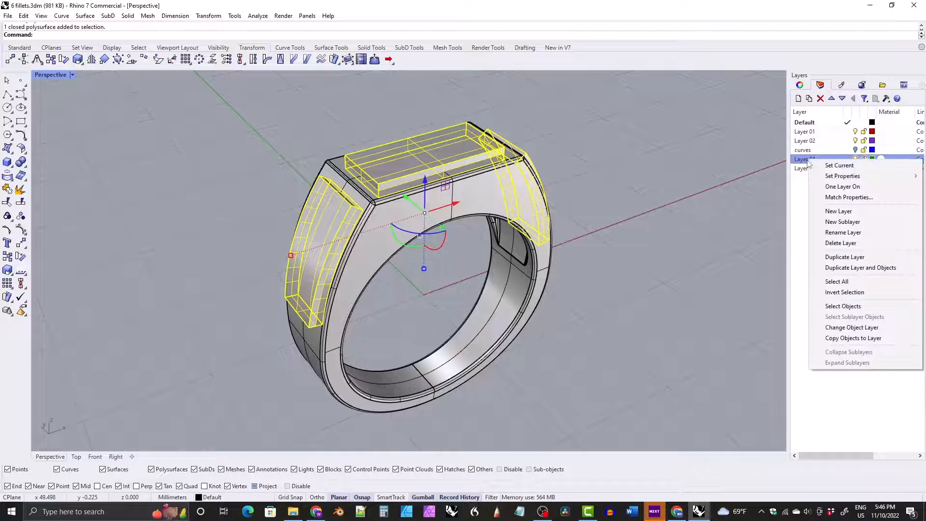
click(834, 329)
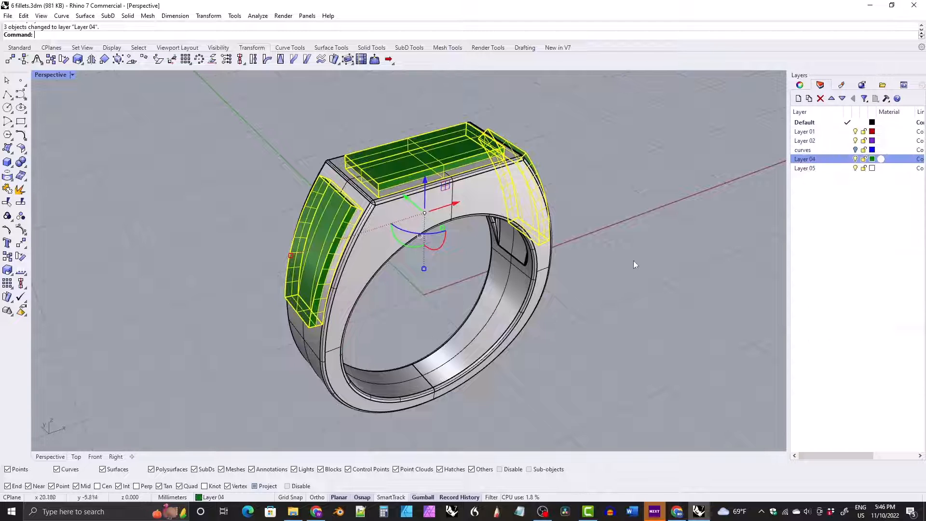
click(633, 261)
- Boolean-subtract the three green solids from the ring body with DeleteInput set to No
right_drag(536, 212, 450, 223)
click(450, 227)
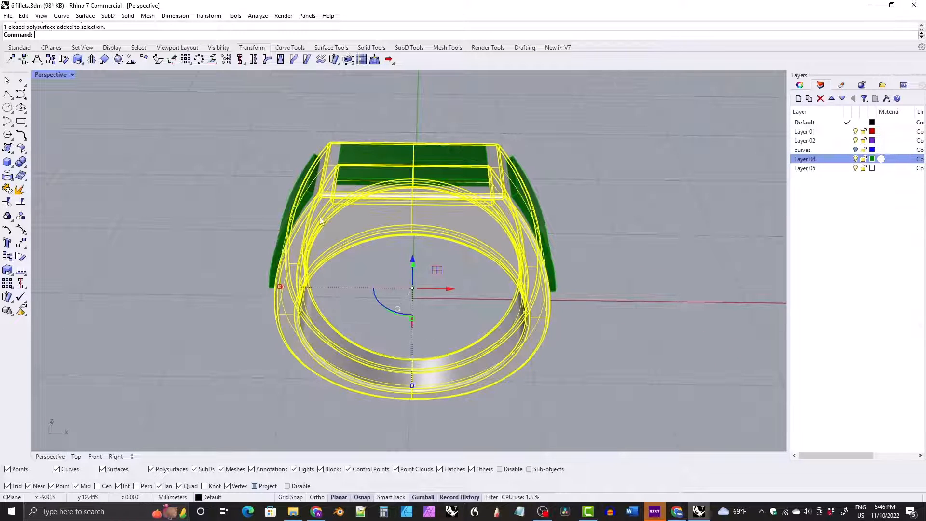
click(371, 47)
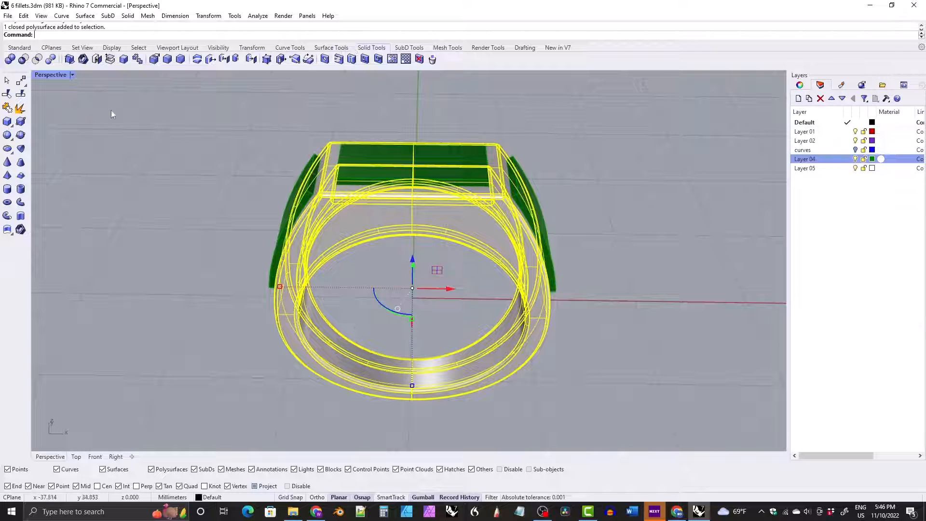
click(23, 59)
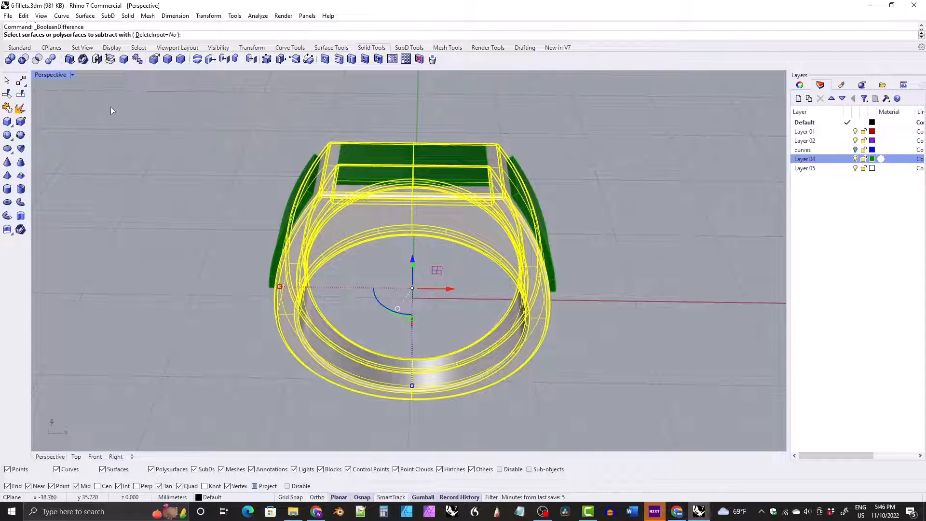
click(155, 35)
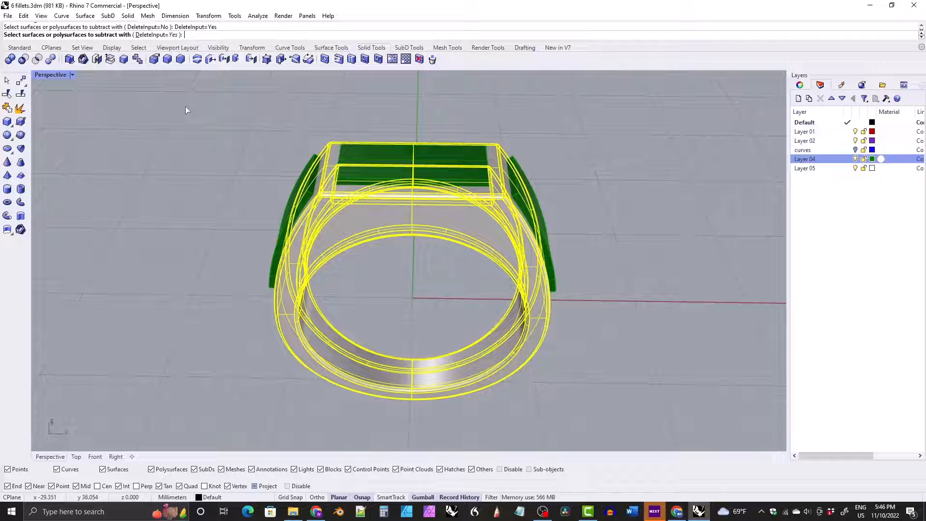
click(155, 35)
right_drag(238, 194, 328, 230)
click(335, 233)
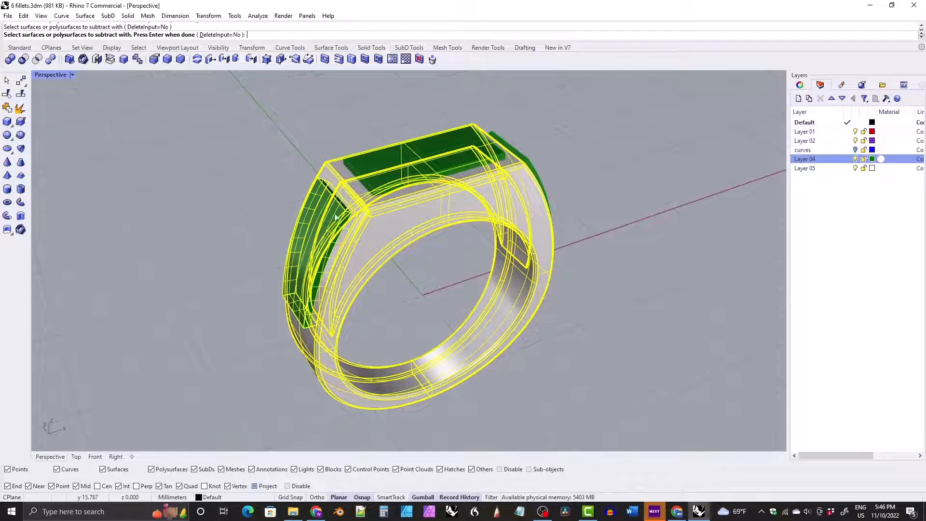
click(391, 174)
right_drag(391, 173, 341, 163)
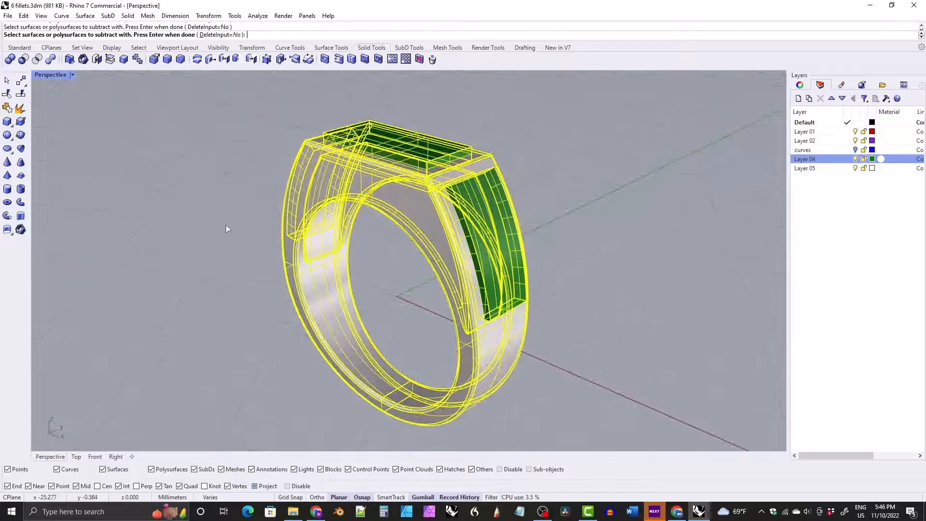
key(Return)
- Hide Layer 04 to inspect the recesses cut into the top and sides of the ring
right_drag(198, 215, 303, 185)
click(236, 173)
click(834, 159)
click(855, 158)
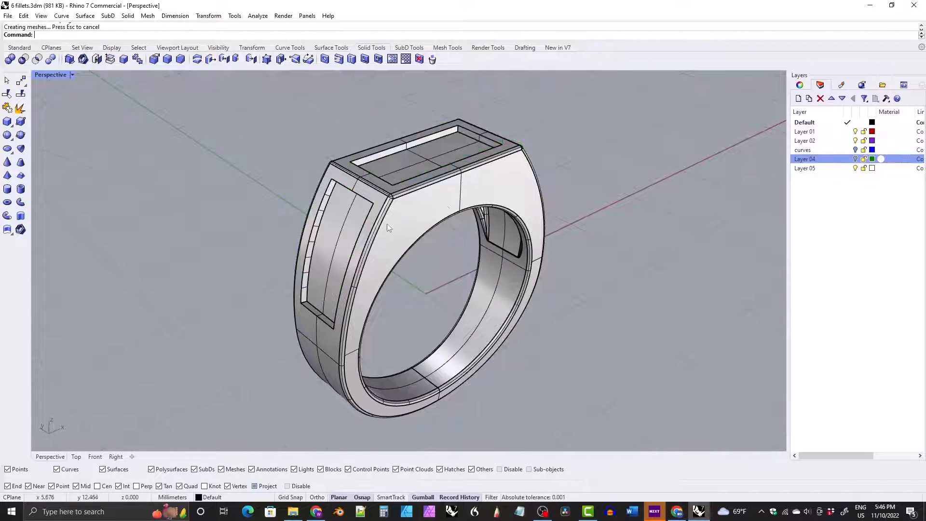
right_drag(388, 226, 436, 271)
right_drag(421, 200, 388, 223)
right_drag(382, 191, 411, 192)
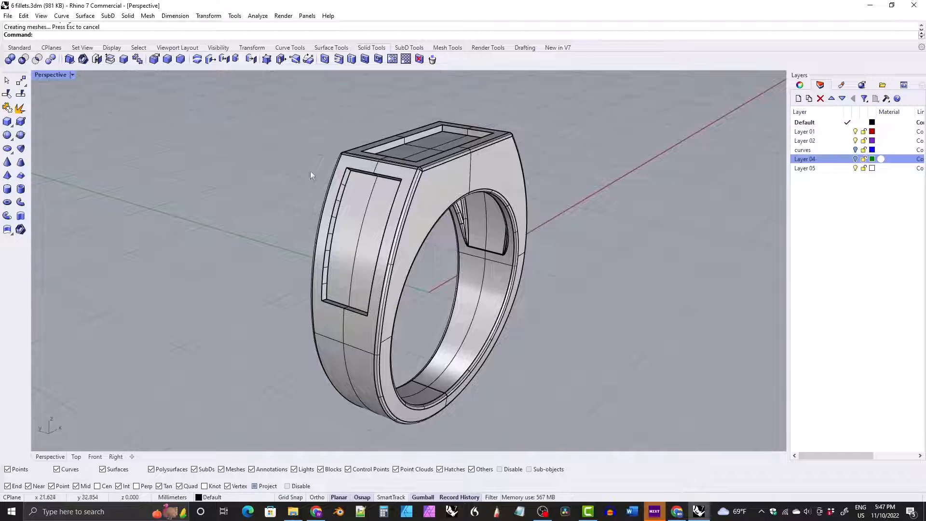
- Start an edge fillet with a 0.1 mm radius and pick the four outer rim edges of the first side recess
click(167, 61)
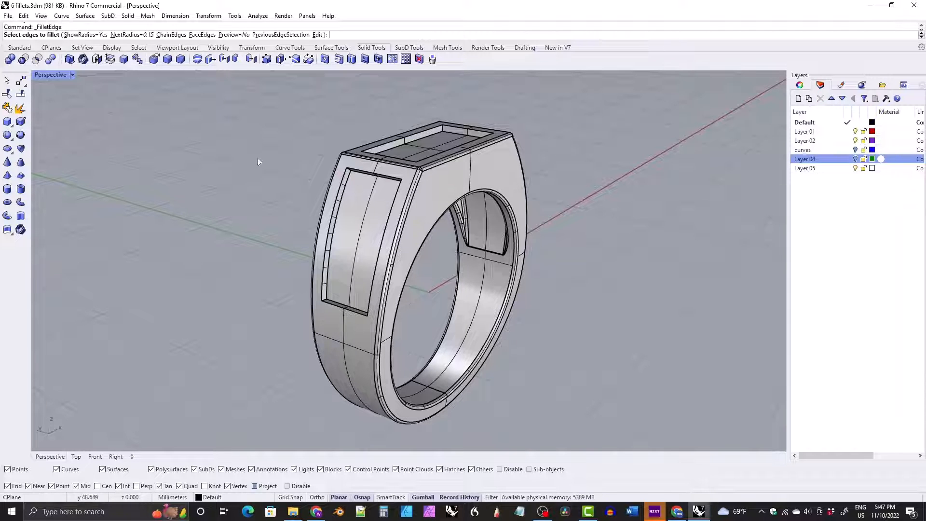
text(0.1)
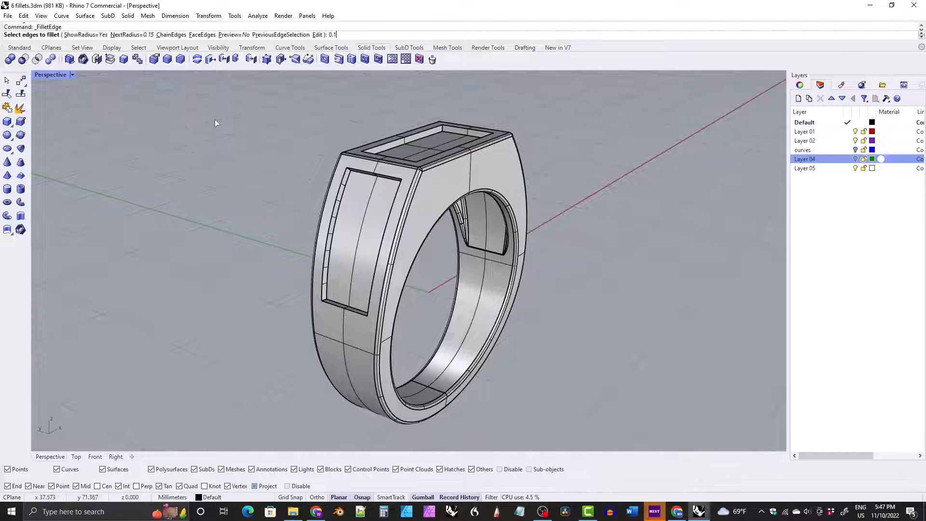
key(Return)
scroll(335, 212, up, 5)
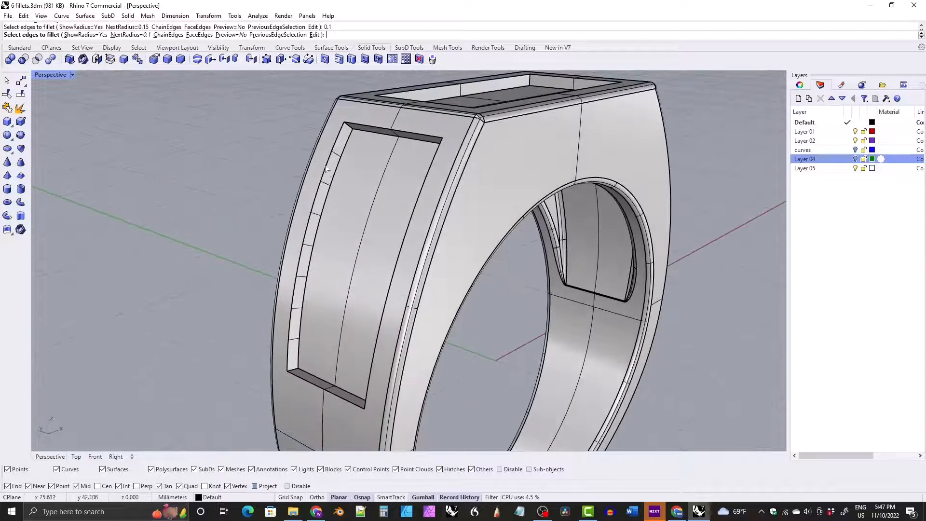
click(326, 170)
click(373, 134)
click(408, 261)
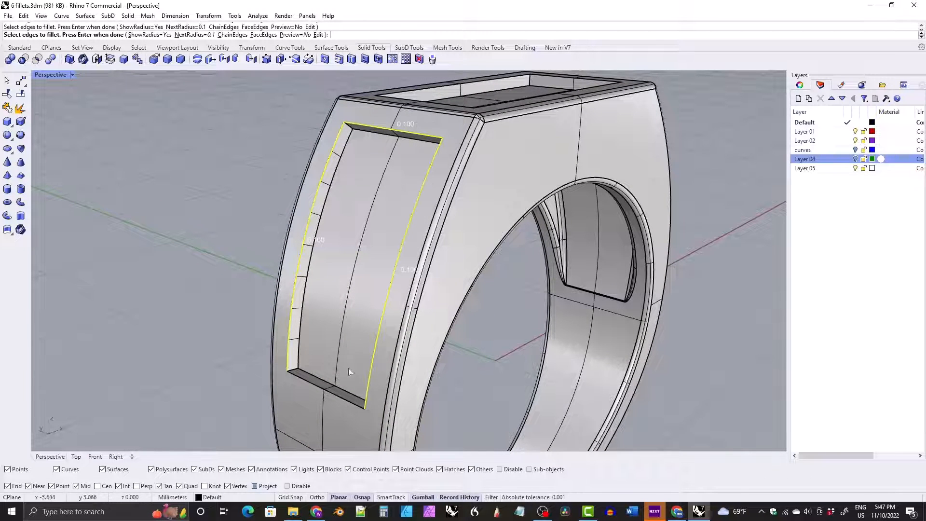
click(331, 388)
- Add the four outer rim edges of the top recess to the fillet selection
right_drag(338, 393, 333, 229)
click(332, 175)
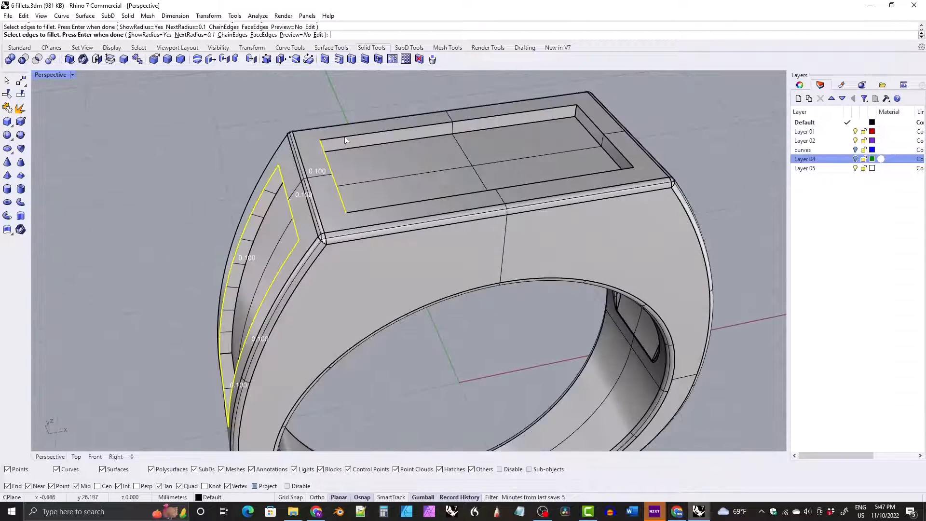
click(434, 125)
click(440, 198)
click(615, 149)
- Add the four rim edges of the opposite side recess and apply the 0.1 mm fillet to all three recesses
right_drag(612, 193, 433, 140)
click(501, 148)
click(476, 213)
click(576, 217)
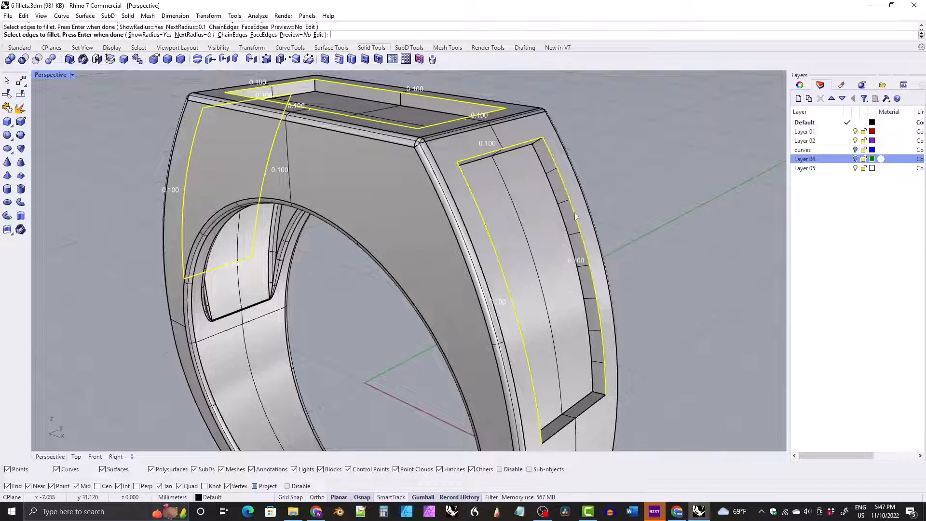
click(597, 398)
right_drag(597, 398, 318, 188)
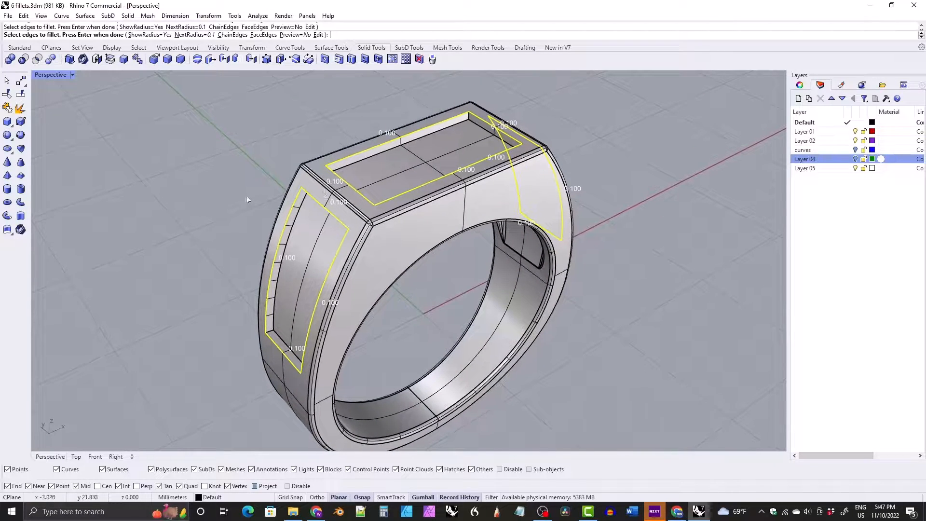
key(Return)
key(Return)
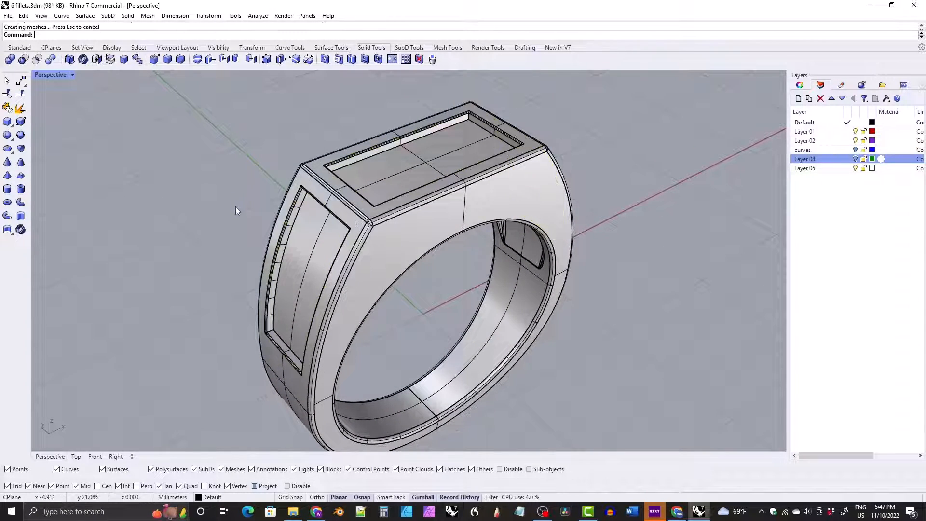
- Turn Layer 04 back on to show the green solids in the ring's recesses
right_drag(308, 179, 311, 173)
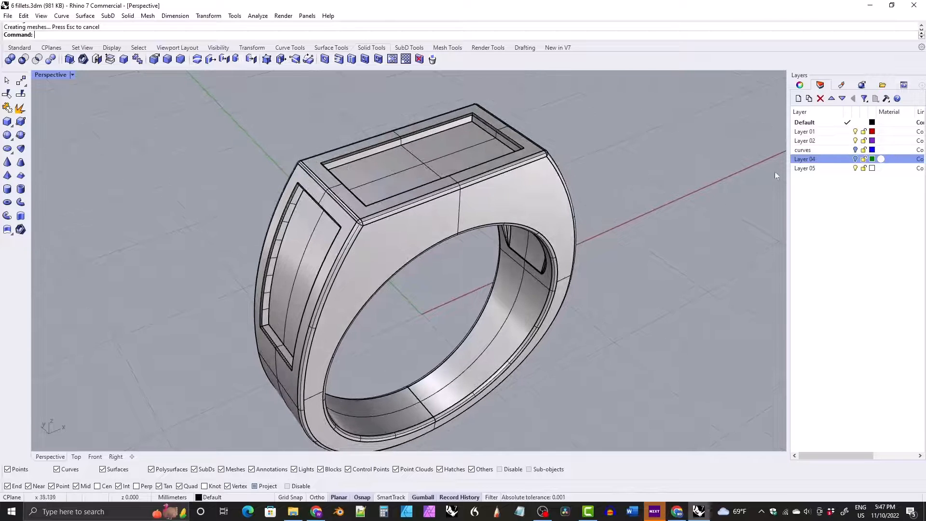
click(855, 159)
right_drag(390, 203, 373, 188)
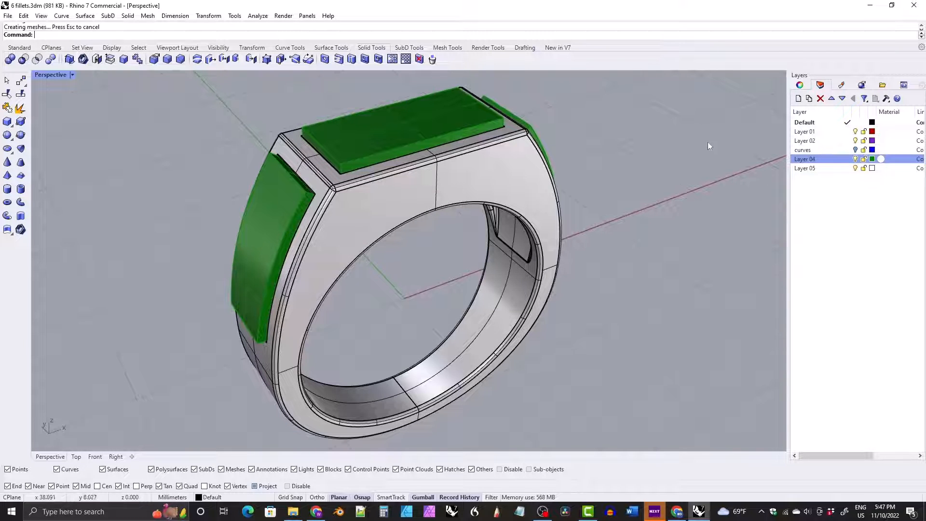
- Turn on the curves layer and extrude the closed outer ring profile in both directions into a solid extending well past the ring
click(855, 149)
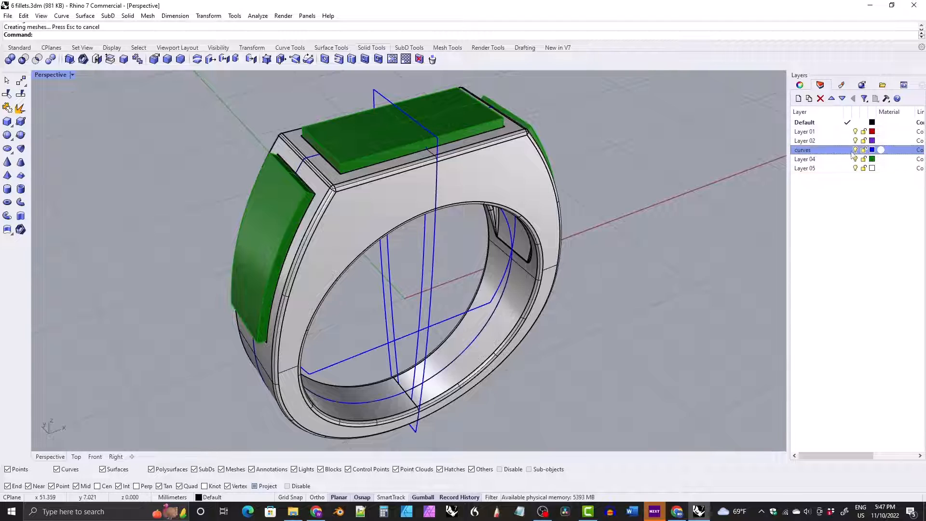
click(310, 159)
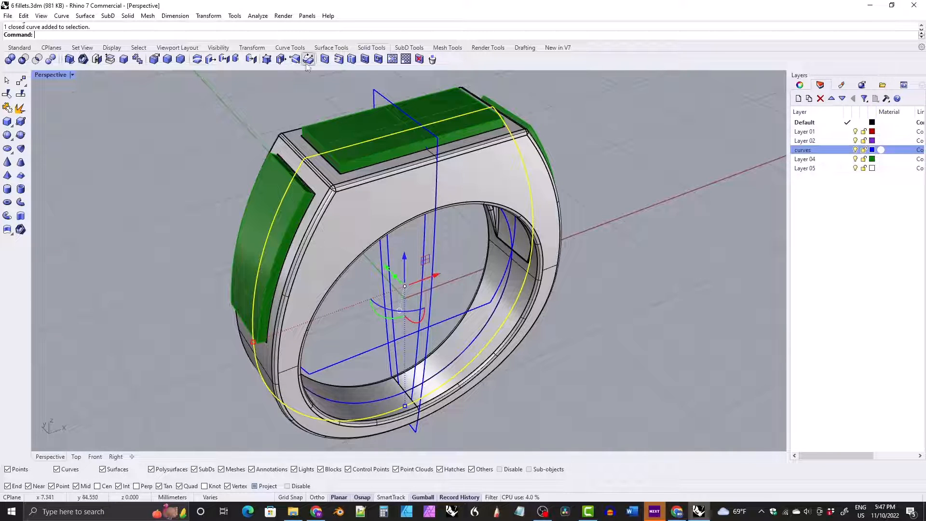
click(20, 215)
key(Escape)
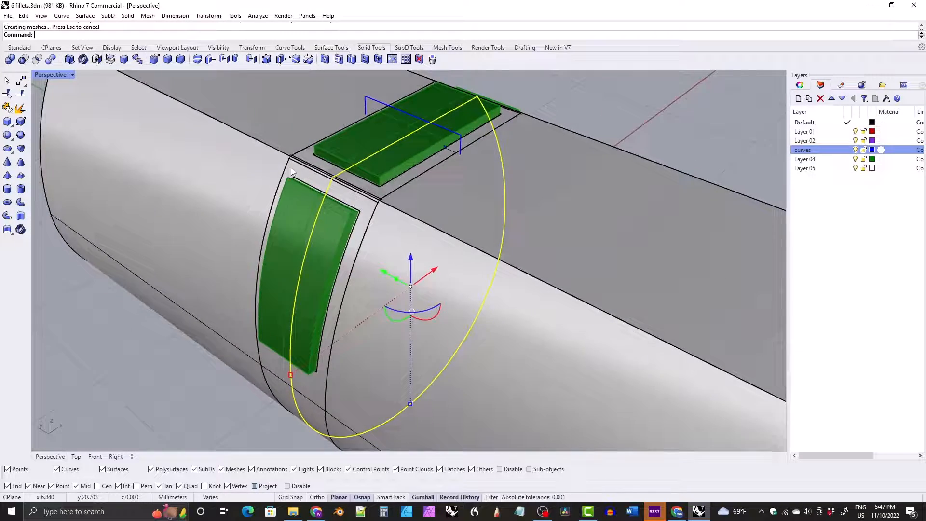
- Boolean-intersect the three green solids with the extruded profile solid, with DeleteInput set to Yes
scroll(291, 168, down, 5)
right_drag(291, 167, 268, 170)
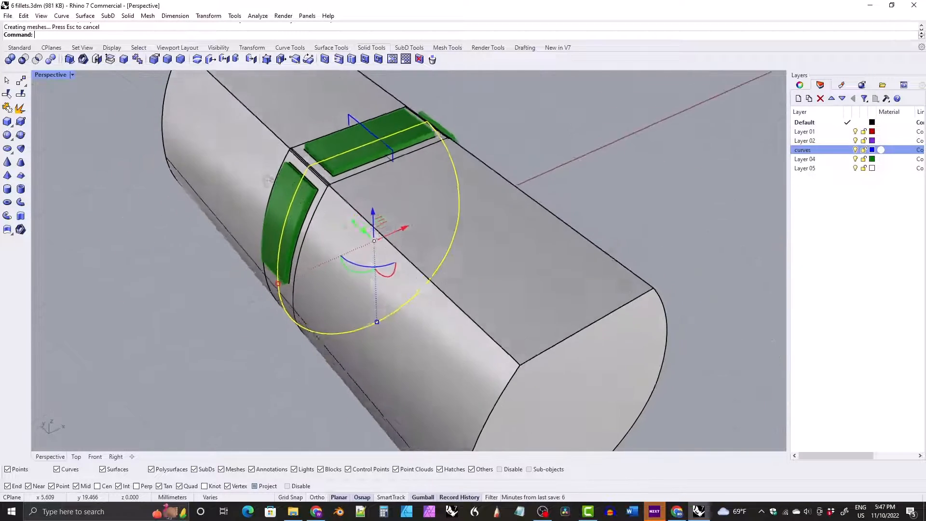
click(302, 201)
shift+click(372, 160)
right_drag(384, 162, 315, 180)
shift+click(478, 169)
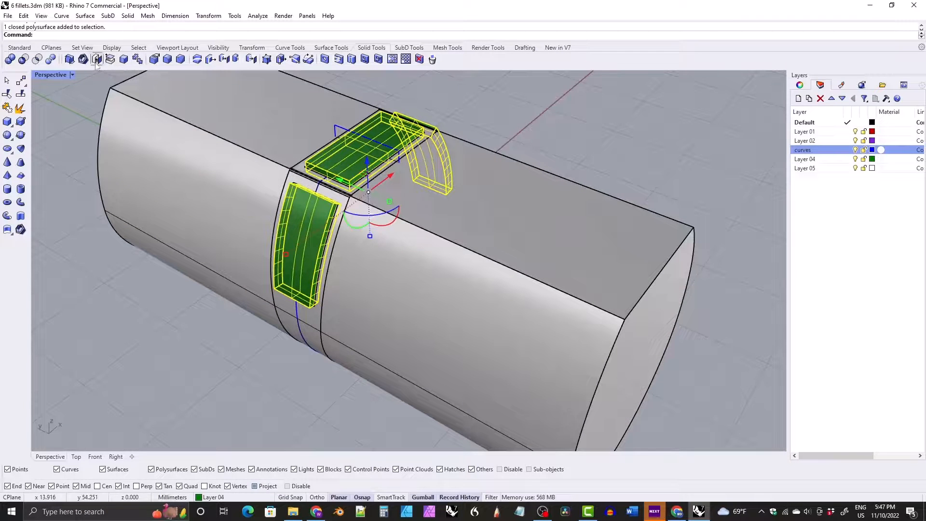
click(37, 60)
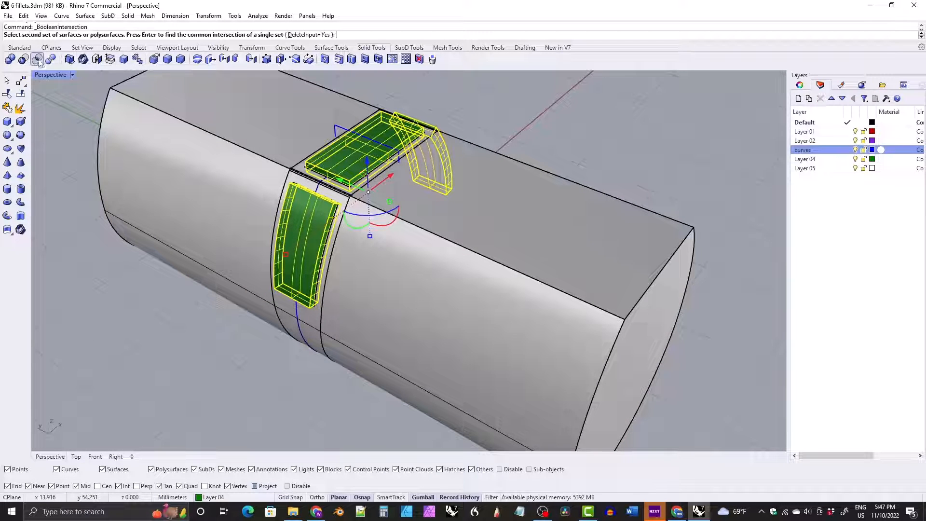
click(199, 181)
key(Return)
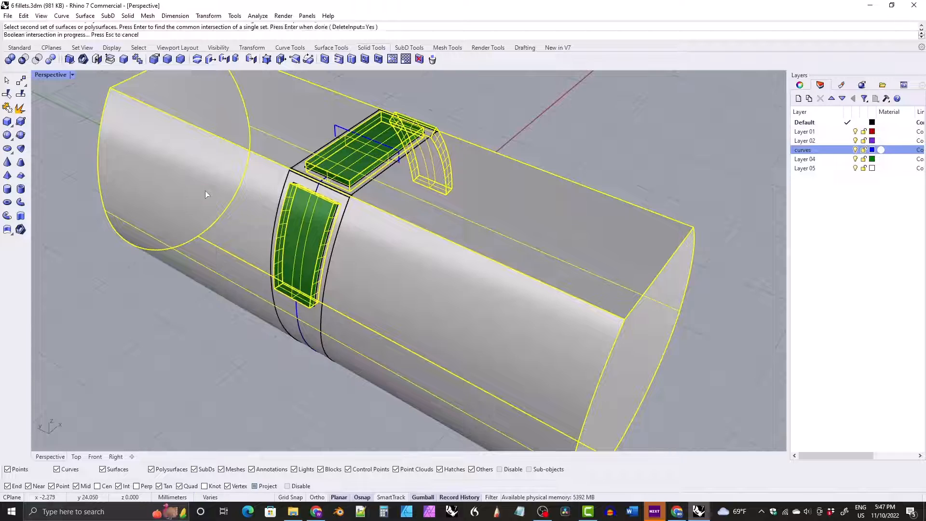
- Isolate the three trimmed green inlay solids so the ring and curves are hidden
right_drag(254, 159, 267, 178)
key(Escape)
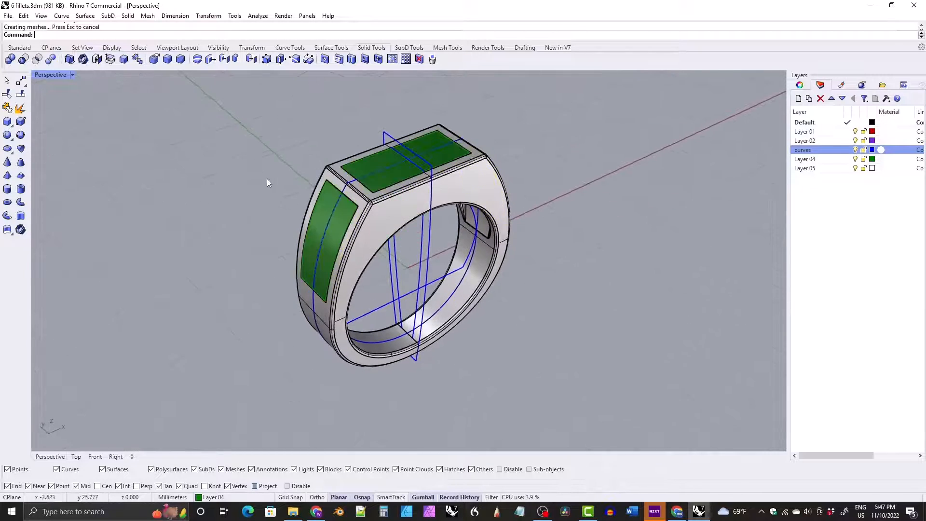
scroll(331, 203, up, 5)
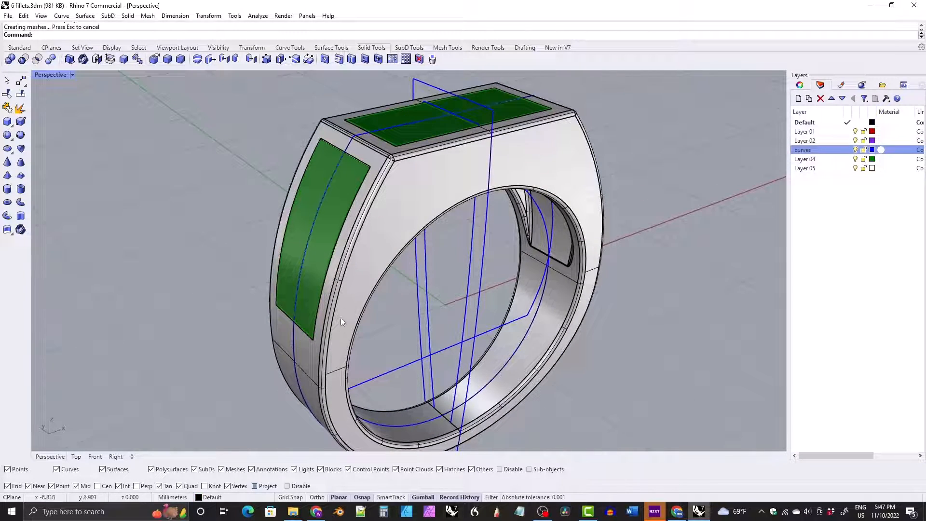
right_drag(362, 225, 479, 230)
click(355, 208)
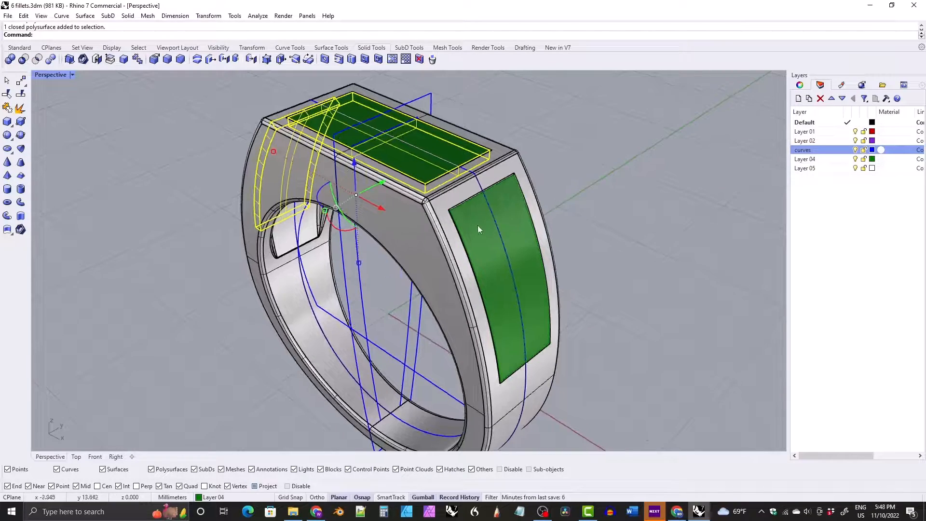
shift+click(479, 229)
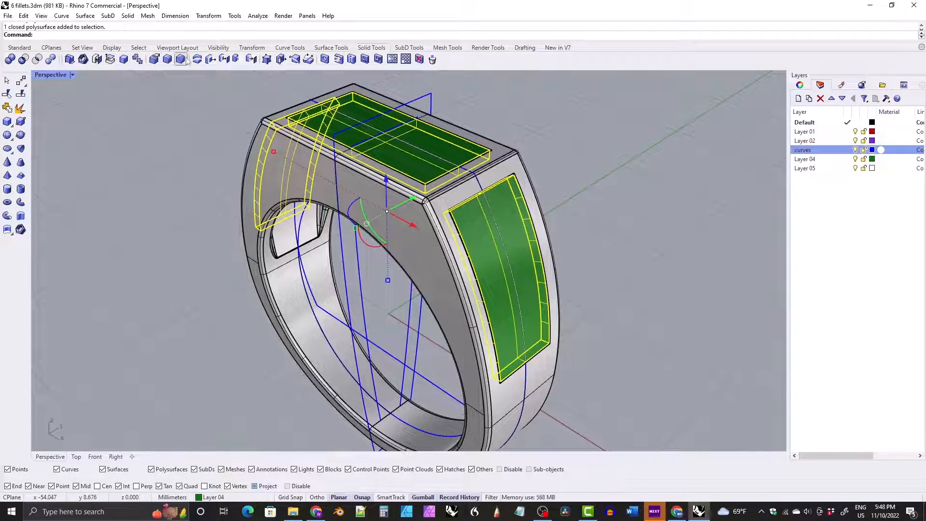
click(218, 47)
click(50, 58)
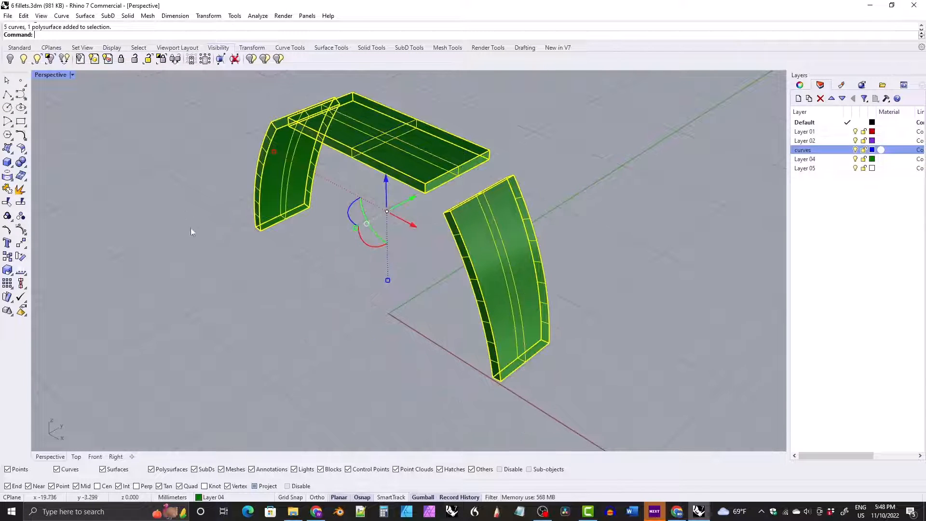
right_drag(191, 232, 311, 154)
key(Escape)
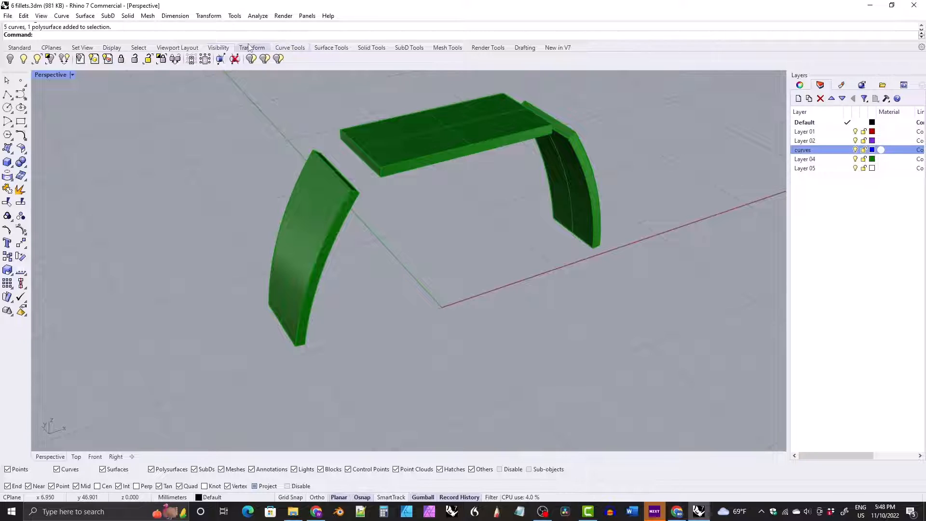
- Start a 0.1 mm edge fillet and pick the four outer-face edges of one side inlay and of the top inlay
click(371, 47)
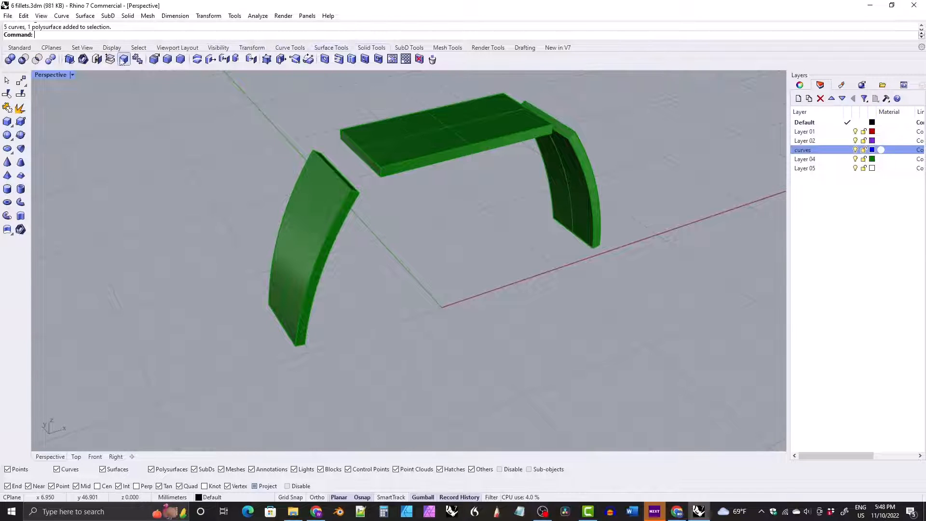
click(154, 59)
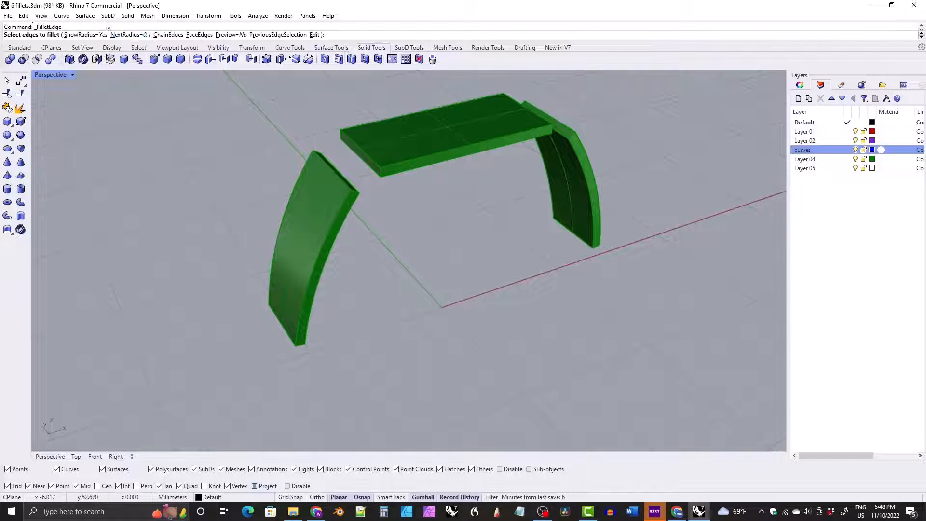
click(296, 189)
click(332, 172)
click(316, 256)
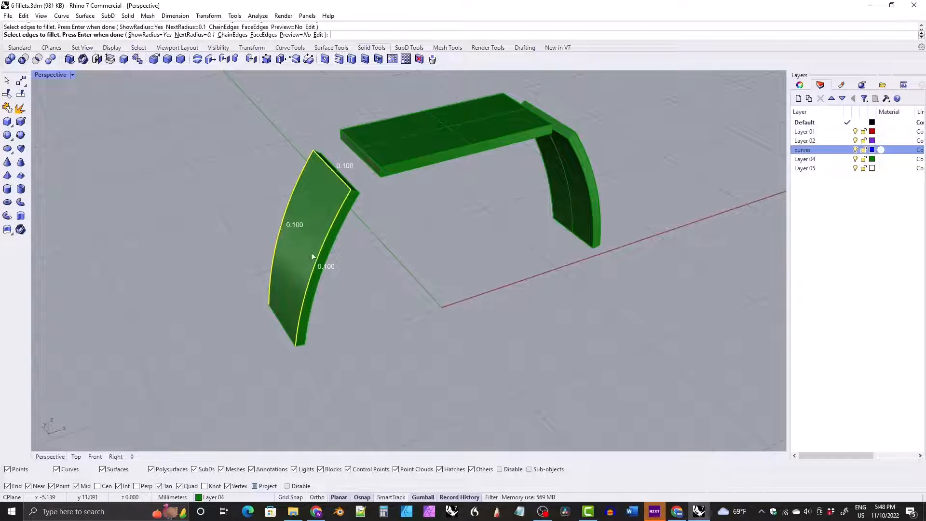
click(282, 323)
click(393, 165)
click(383, 120)
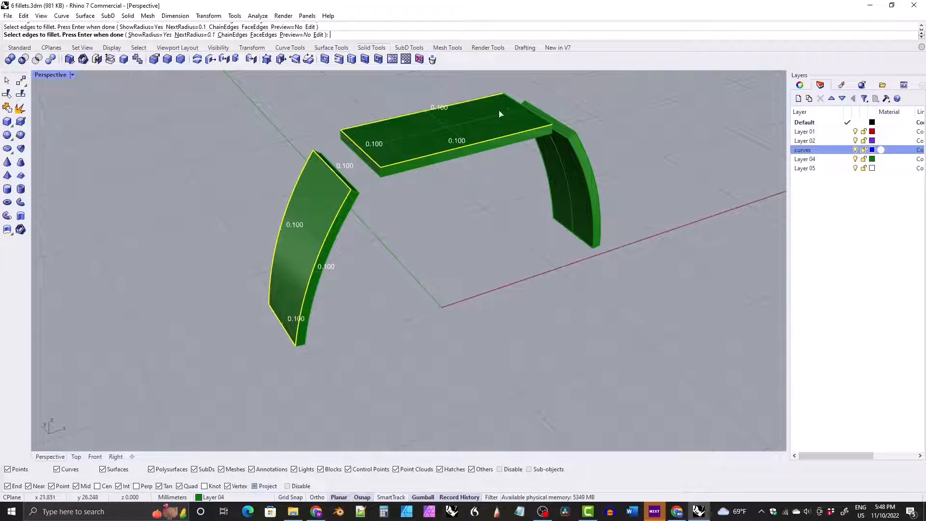
click(516, 106)
- Add the outer-face edges of the opposite side inlay and apply the 0.1 mm fillet to all three inlays
right_drag(521, 121, 389, 140)
click(459, 201)
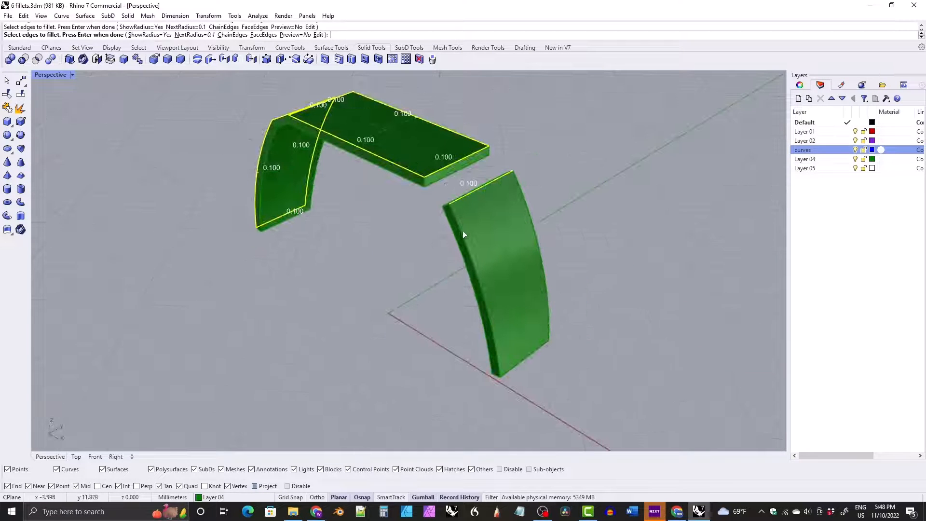
click(462, 236)
click(536, 241)
right_drag(510, 338, 397, 281)
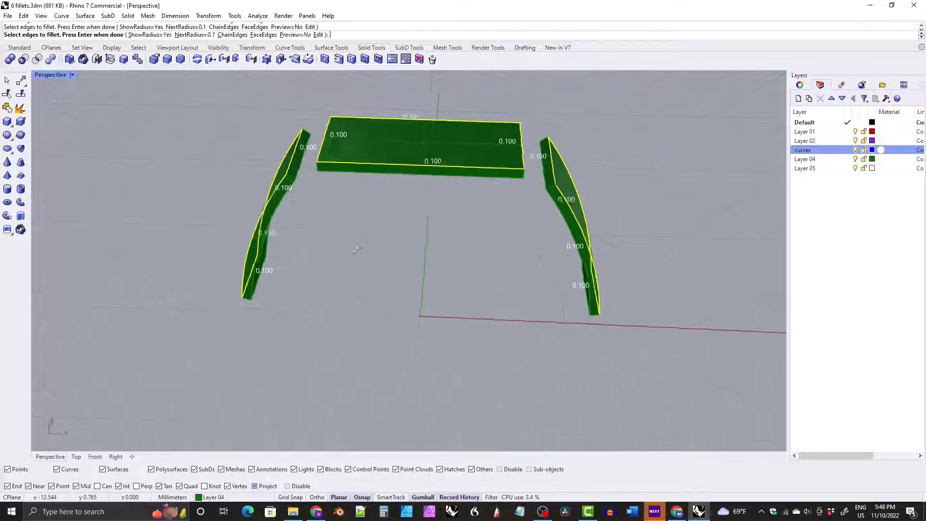
key(Return)
key(Return)
- Show all hidden objects to bring the ring back around the filleted inlays
right_drag(325, 287, 363, 269)
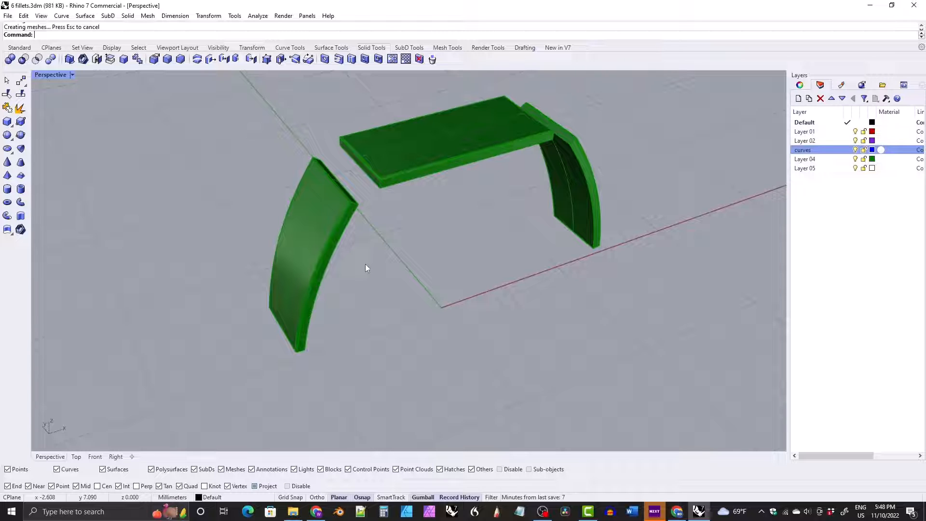
text(Show)
key(Return)
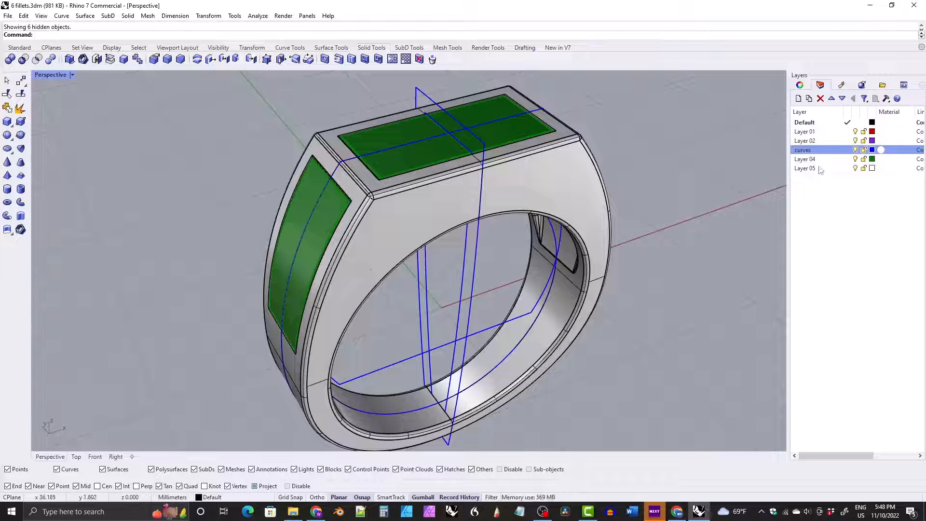
- Turn off the curves layer and Layer 04 so only the ring with its empty recesses is displayed
click(855, 150)
right_drag(707, 172, 388, 215)
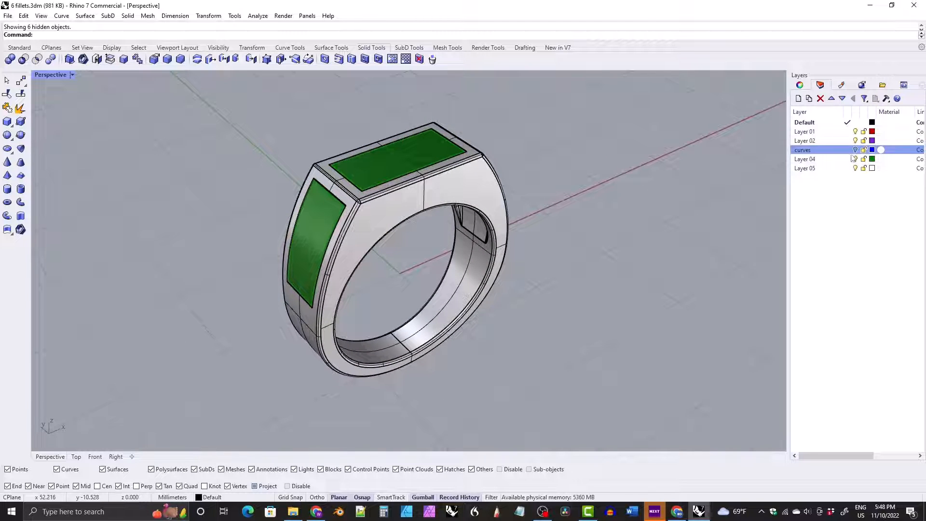
click(855, 159)
right_drag(458, 193, 351, 187)
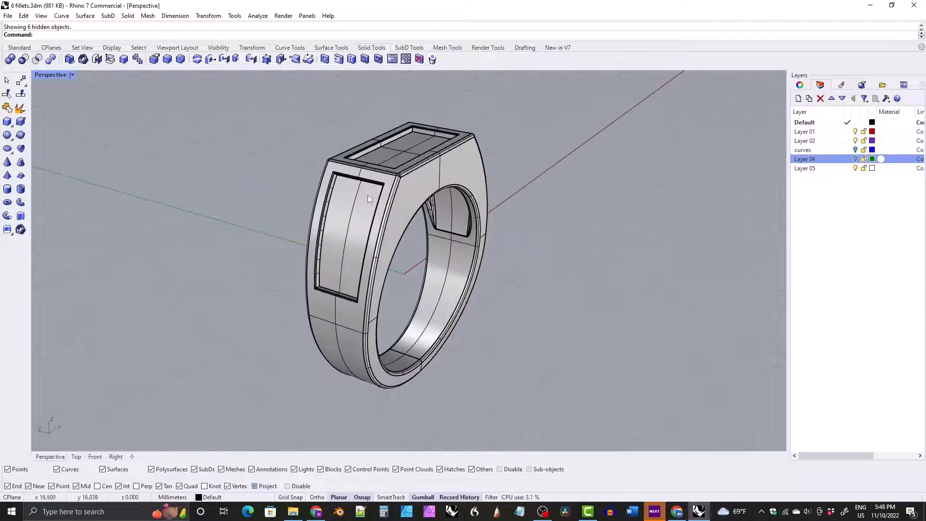
right_drag(337, 239, 386, 198)
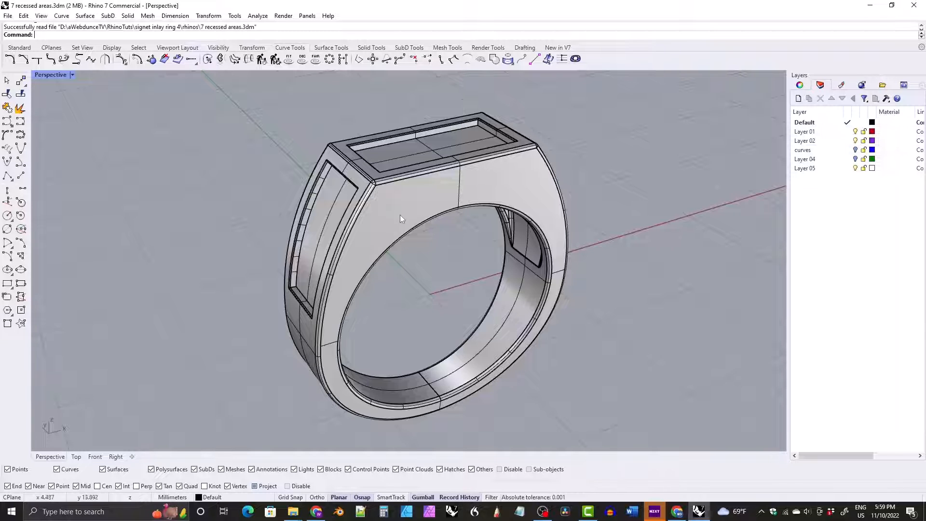
- Extract copies of the floor surfaces of the top recess and one side recess, with Copy set to Yes
right_drag(403, 215, 412, 229)
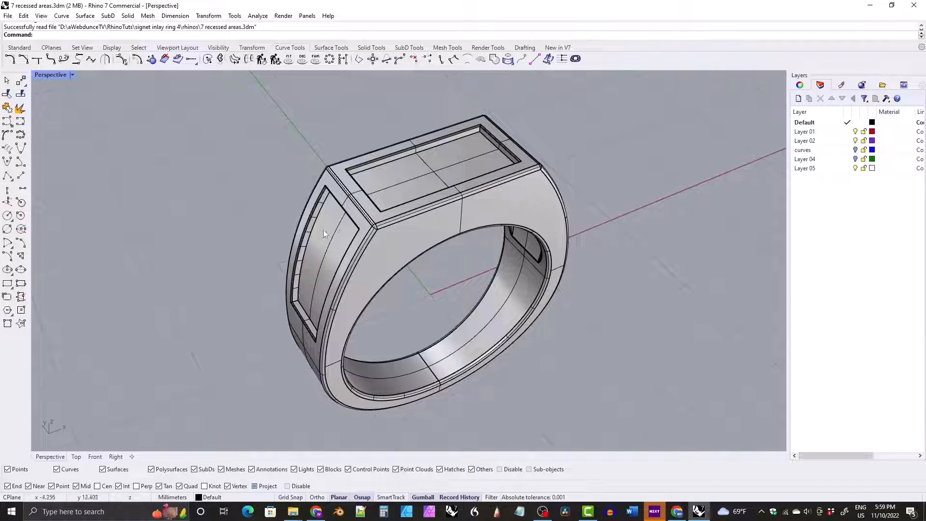
click(370, 48)
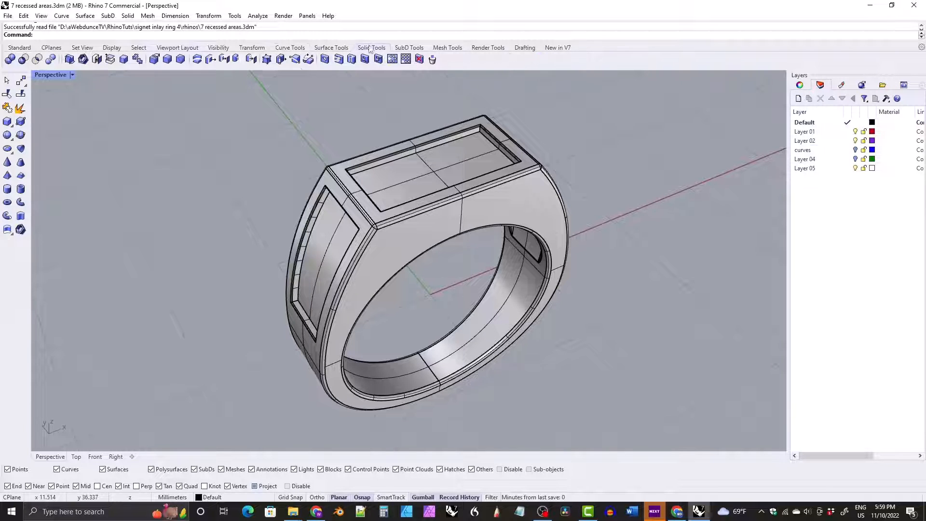
click(110, 60)
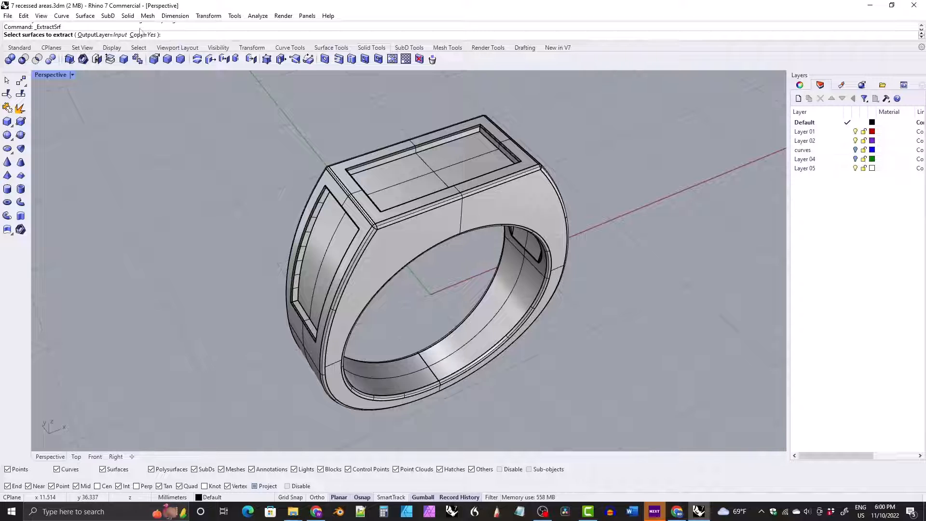
click(393, 184)
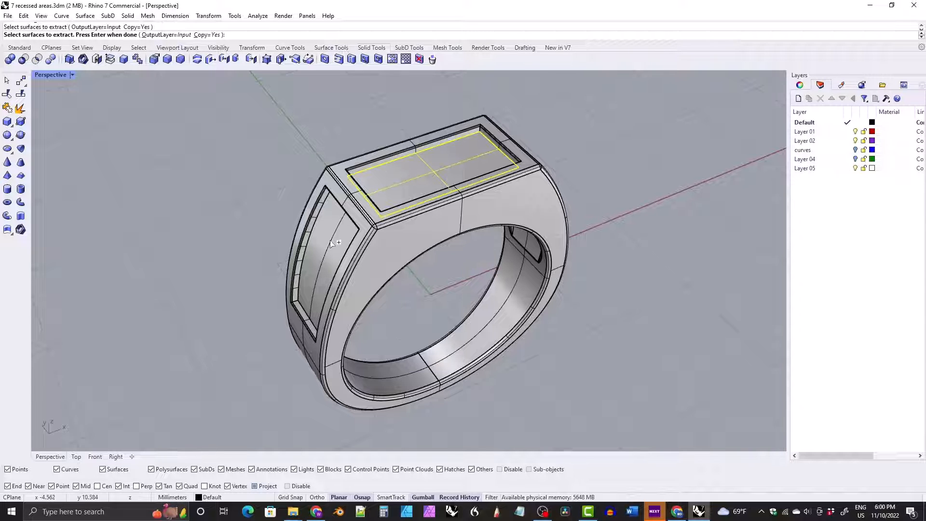
click(332, 240)
mouse_move(265, 196)
right_down()
mouse_move(275, 159)
mouse_move(274, 186)
right_up()
key(Return)
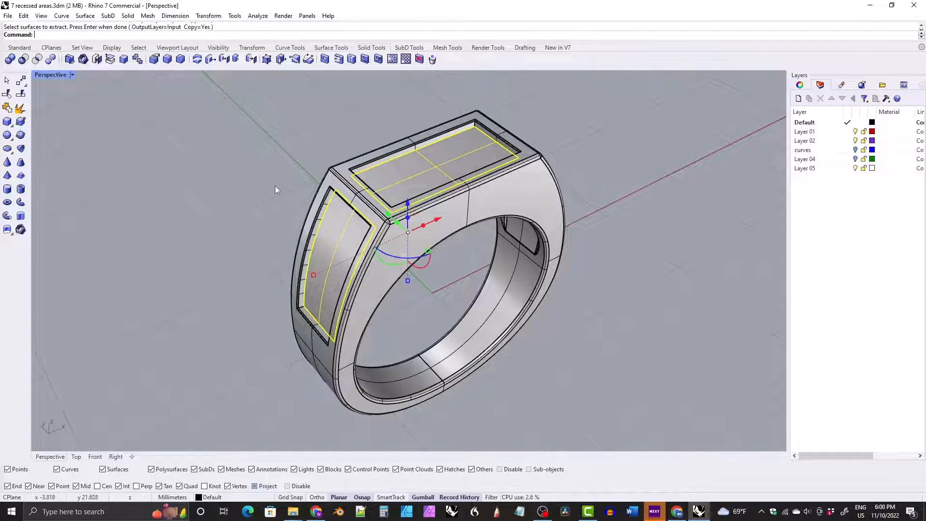
- Isolate the two extracted recess floor surfaces
click(218, 47)
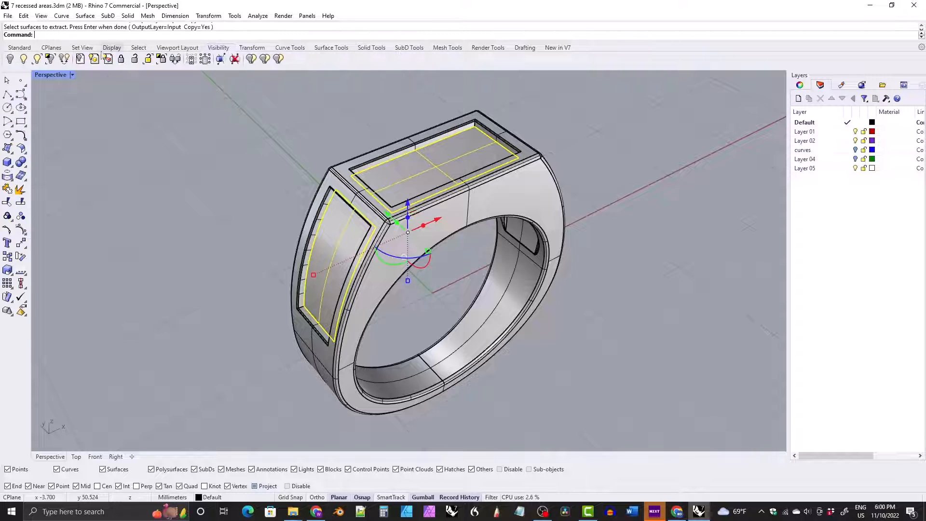
click(50, 59)
mouse_move(347, 198)
right_down()
mouse_move(329, 181)
mouse_move(349, 195)
mouse_move(347, 204)
right_up()
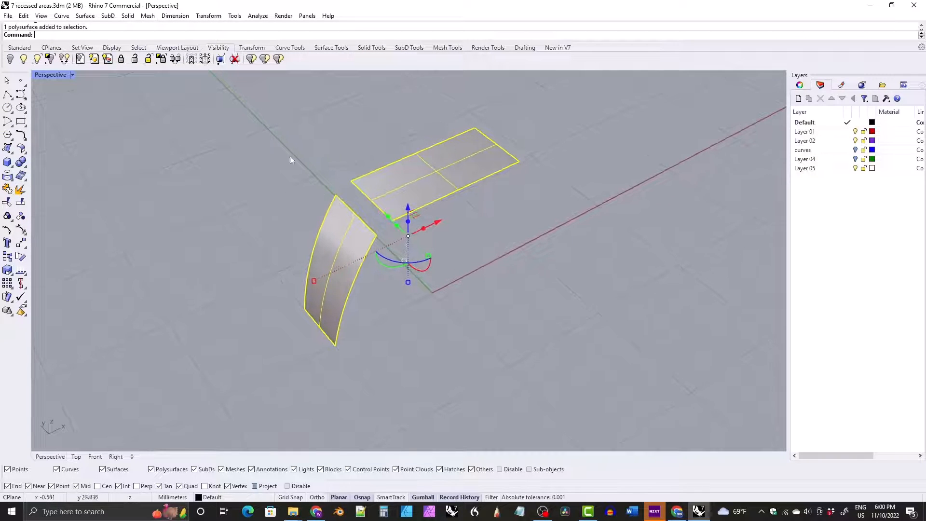
- Duplicate the borders of both recess floor surfaces as closed curves
click(289, 48)
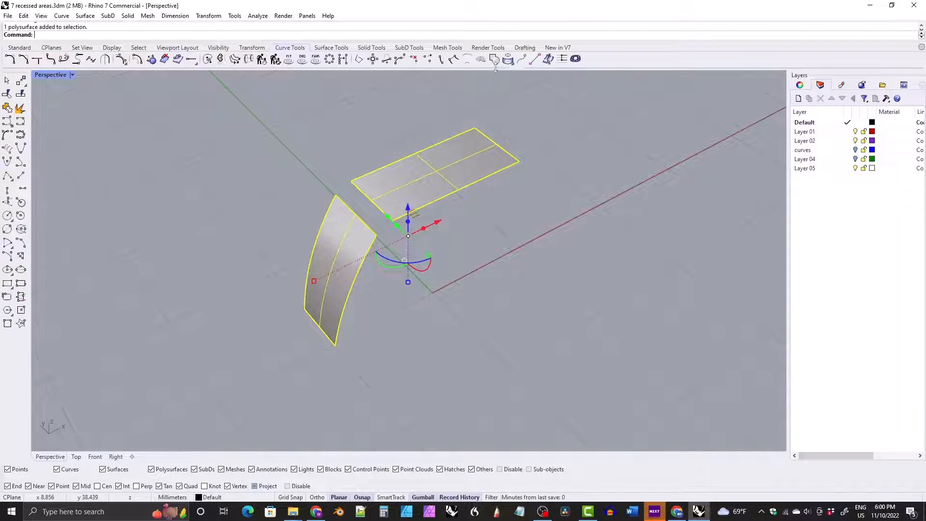
click(512, 63)
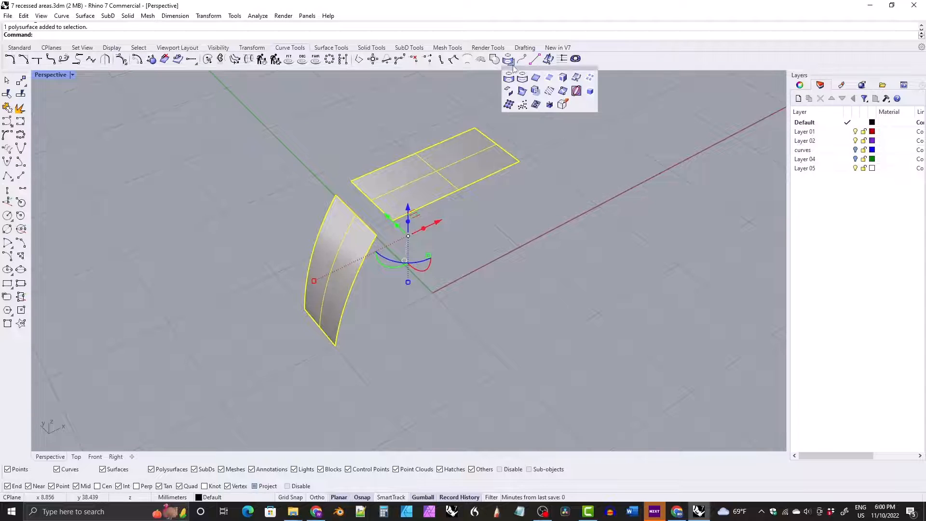
click(550, 78)
key(Escape)
- Offset the top recess floor's border curve inward by 0.8 mm
click(374, 170)
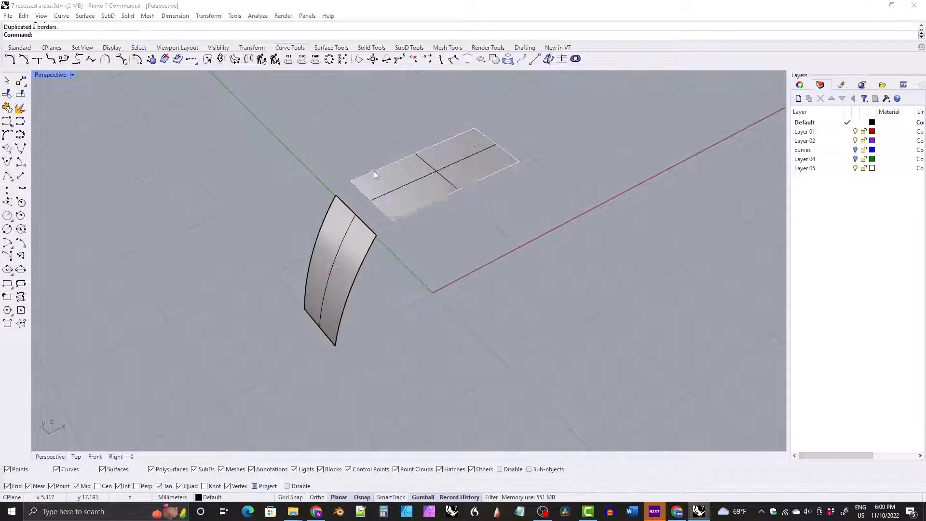
click(400, 196)
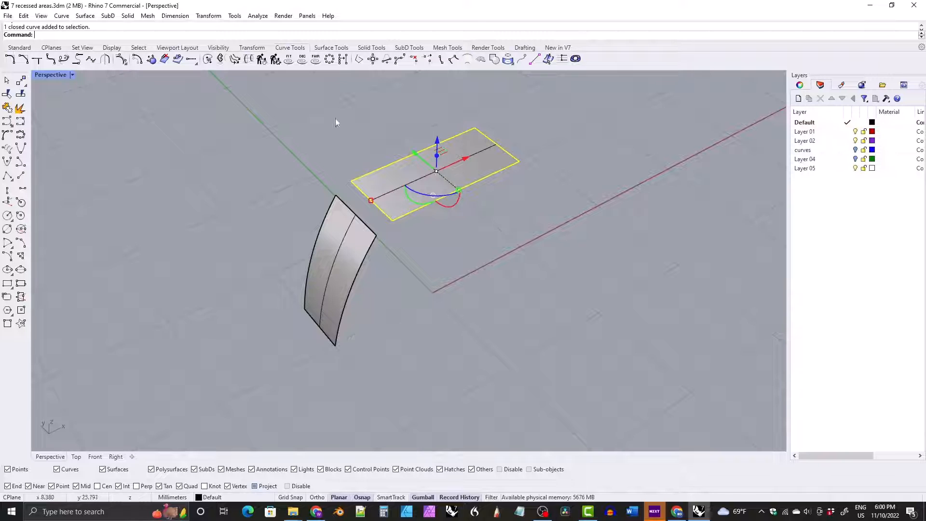
click(137, 59)
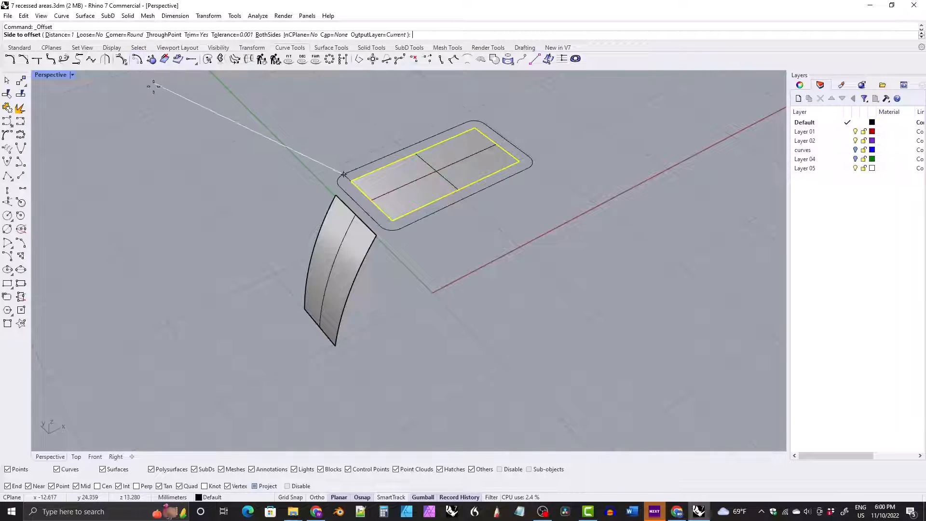
click(58, 35)
text(0.8)
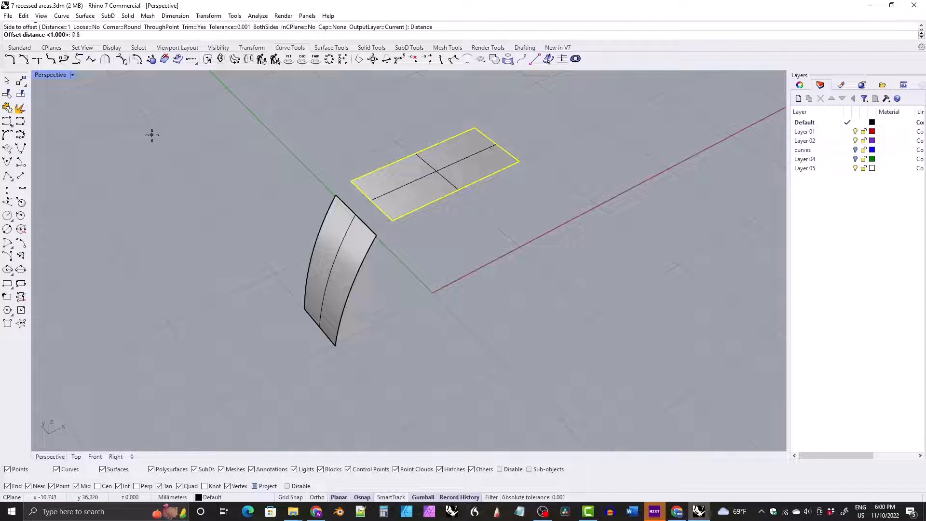
key(Return)
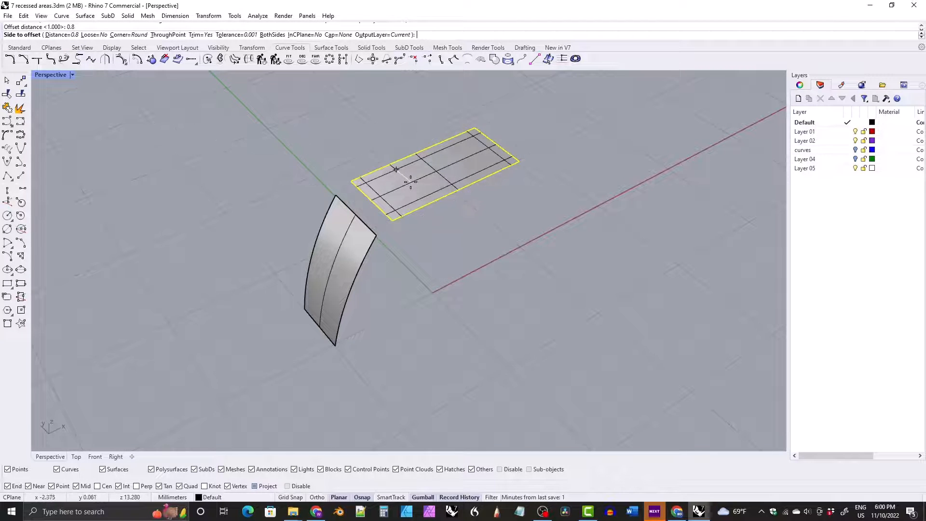
click(409, 188)
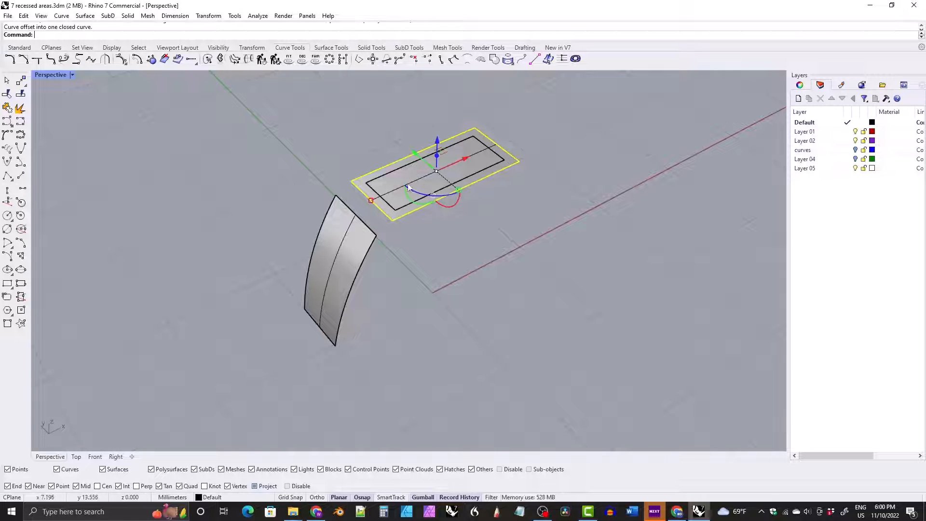
- Offset the side recess floor's border curve inward by 0.8 mm on its surface
click(328, 217)
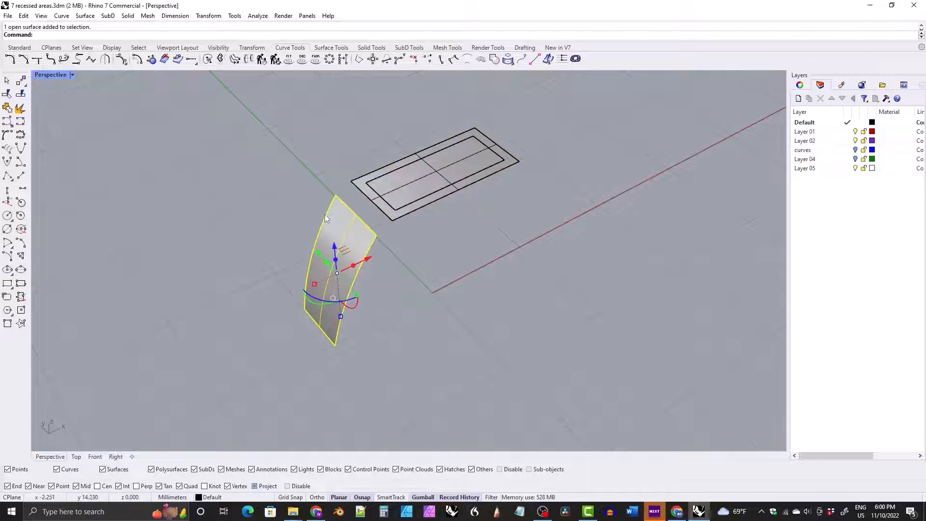
click(326, 216)
click(369, 242)
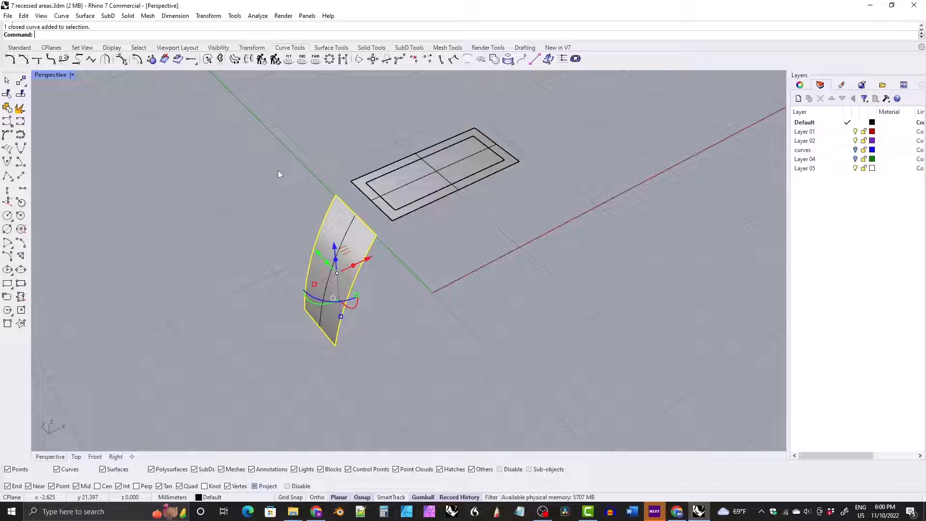
click(178, 59)
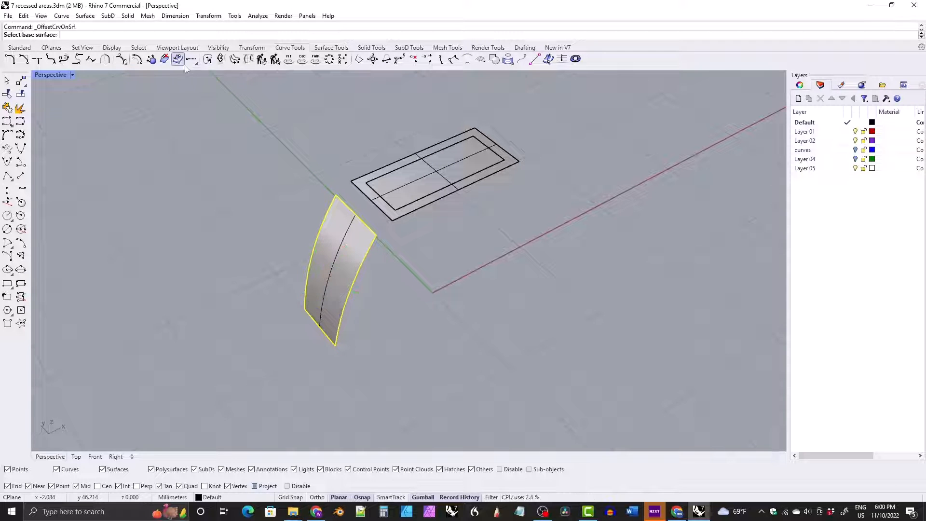
click(337, 231)
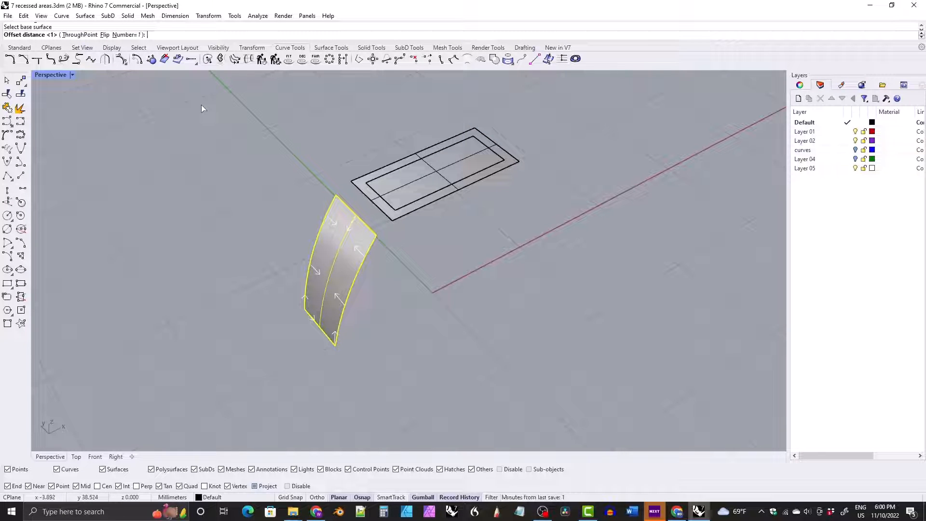
text(0.8)
key(Return)
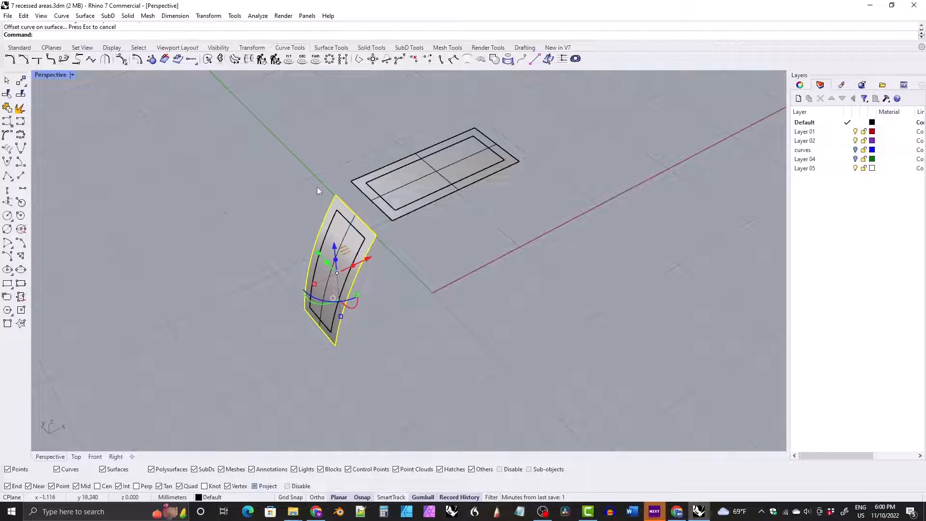
- Split both recess floor surfaces with their inset border curves
right_drag(317, 186, 348, 218)
shift+click(396, 169)
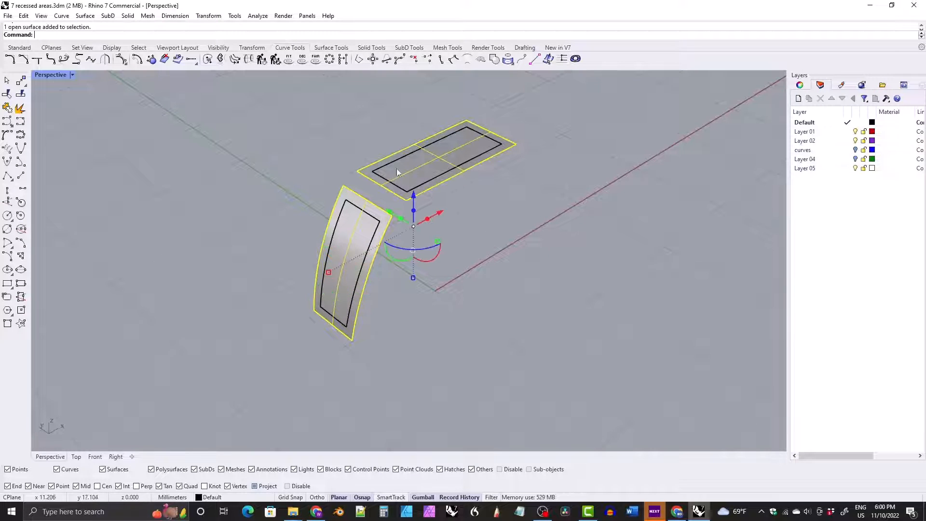
click(21, 93)
click(372, 172)
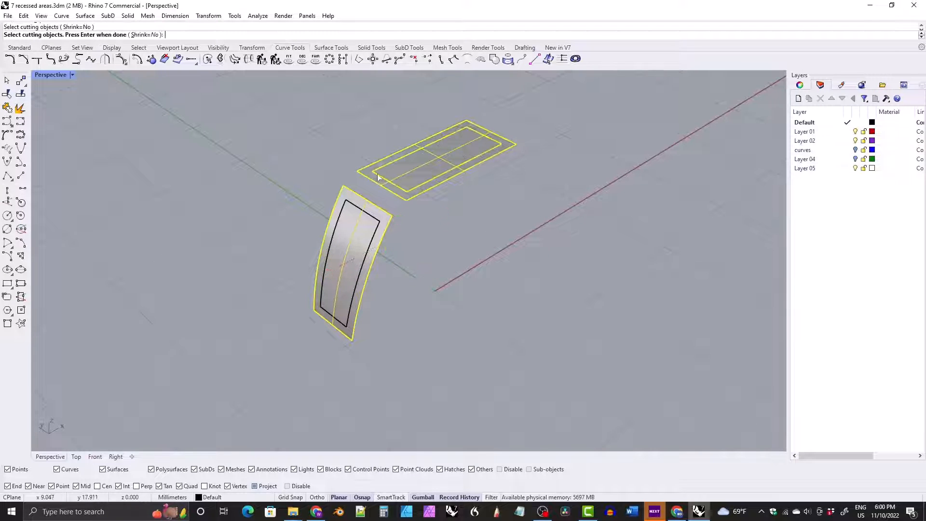
click(359, 208)
right_drag(291, 151, 267, 154)
key(Return)
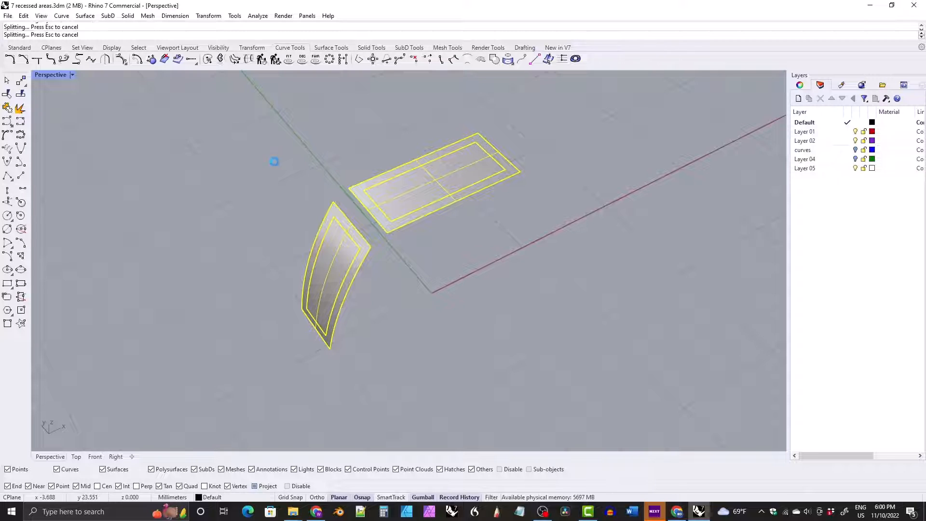
key(ctrl+a)
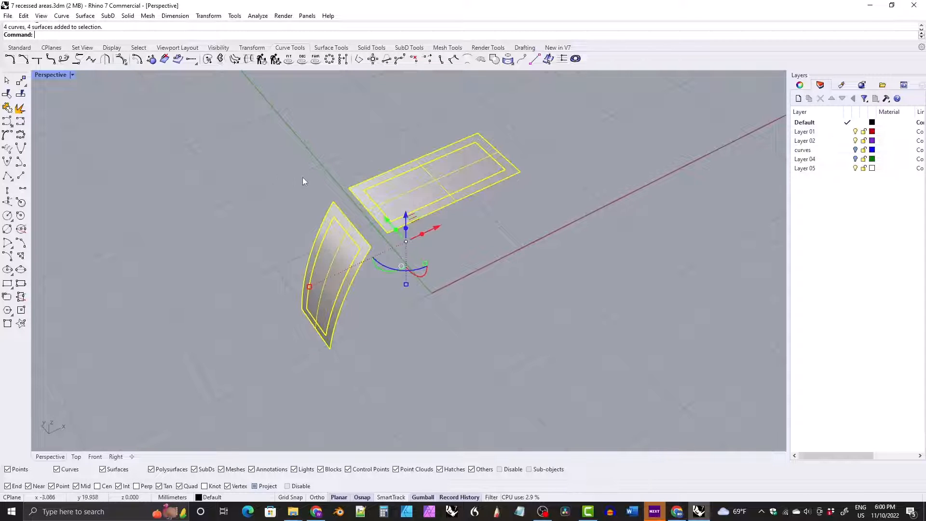
ctrl+click(420, 192)
ctrl+click(337, 253)
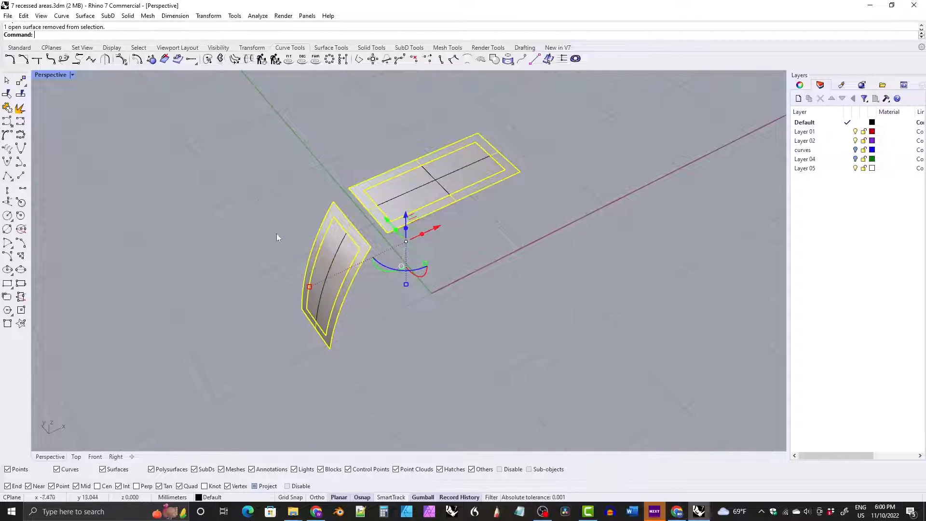
right_drag(276, 234, 285, 192)
key(Escape)
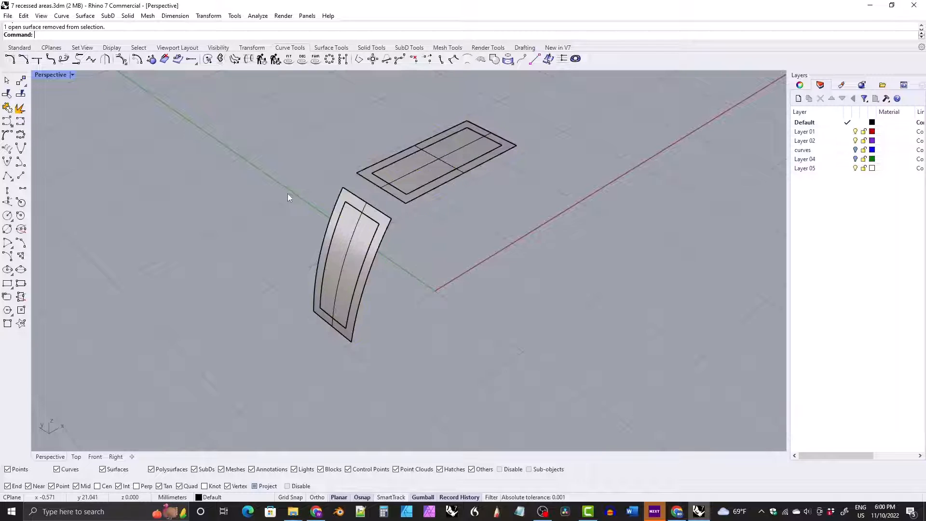
- Delete the outer rim surfaces and all border curves, keeping only the two inner floor surfaces
key(ctrl+a)
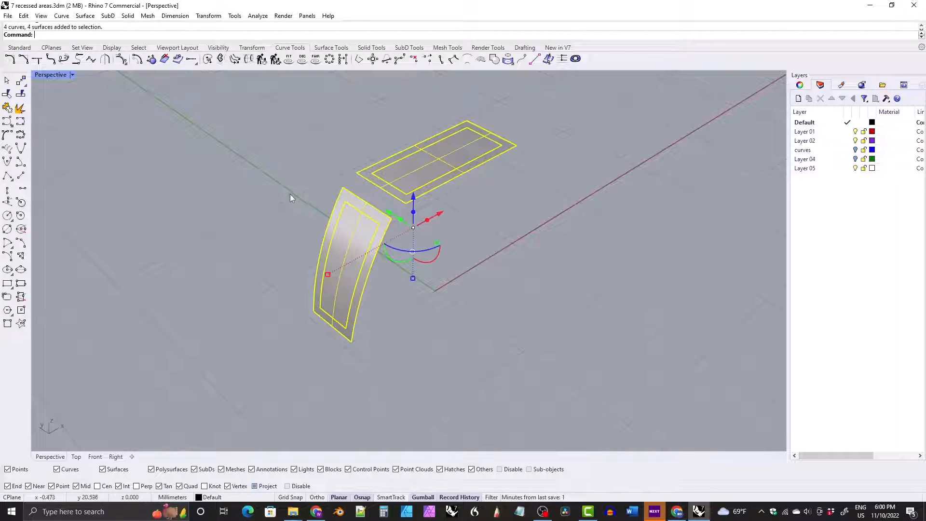
ctrl+click(410, 172)
ctrl+click(357, 230)
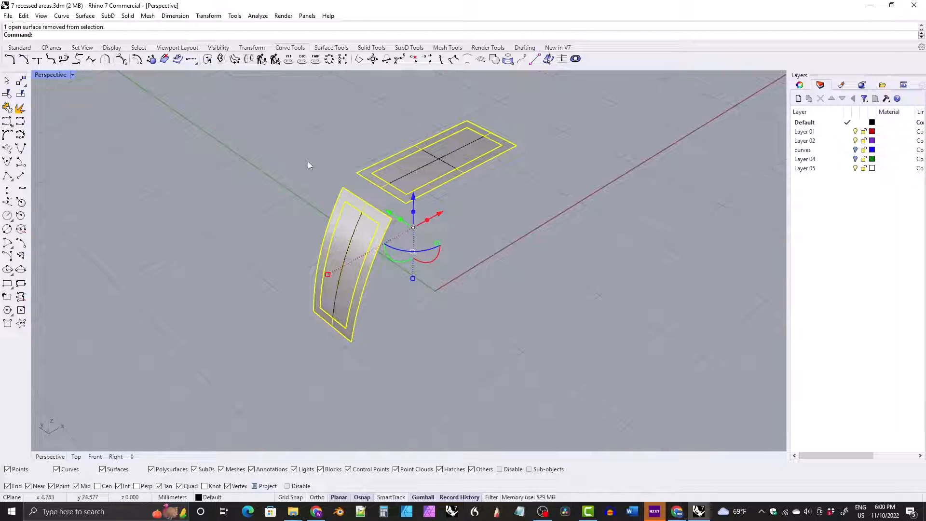
key(Delete)
right_drag(306, 163, 336, 198)
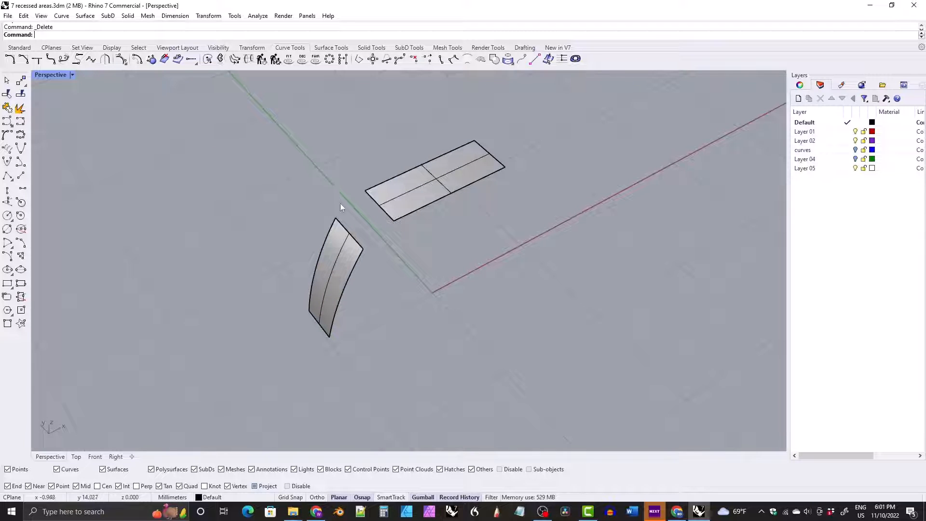
- Offset both inner floor surfaces into solids with a distance of 2 mm on both sides
key(ctrl+a)
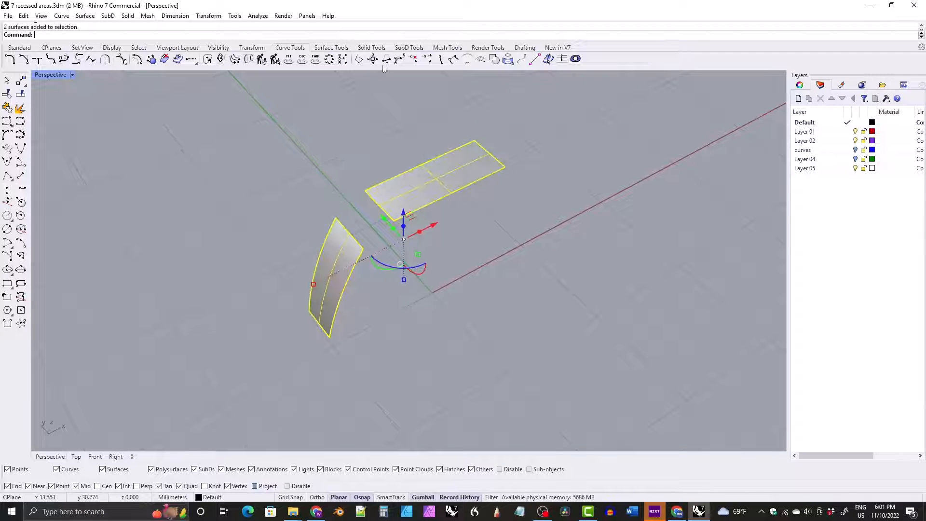
click(330, 47)
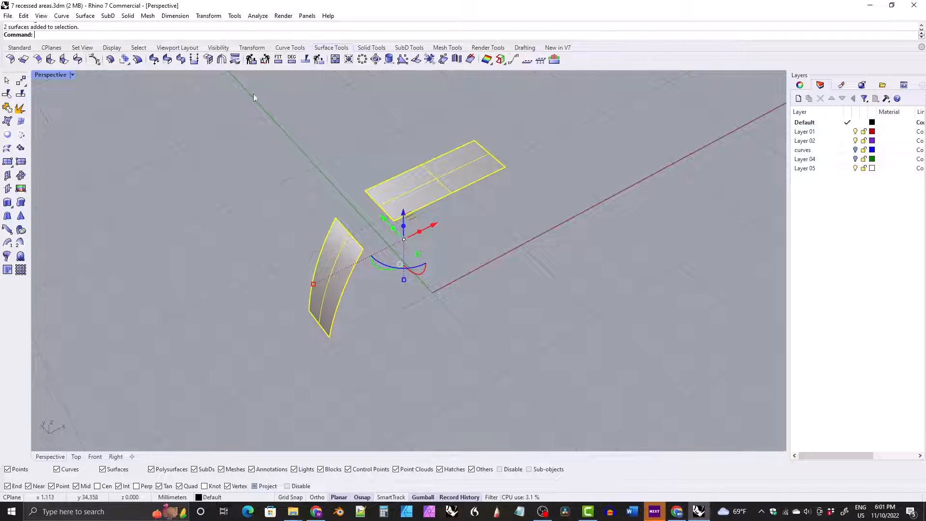
click(110, 59)
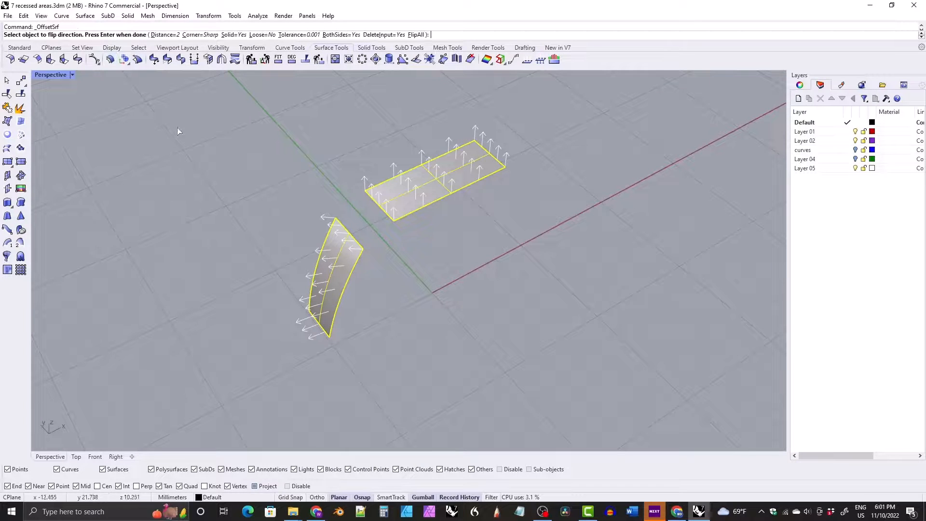
click(164, 35)
text(2)
key(Return)
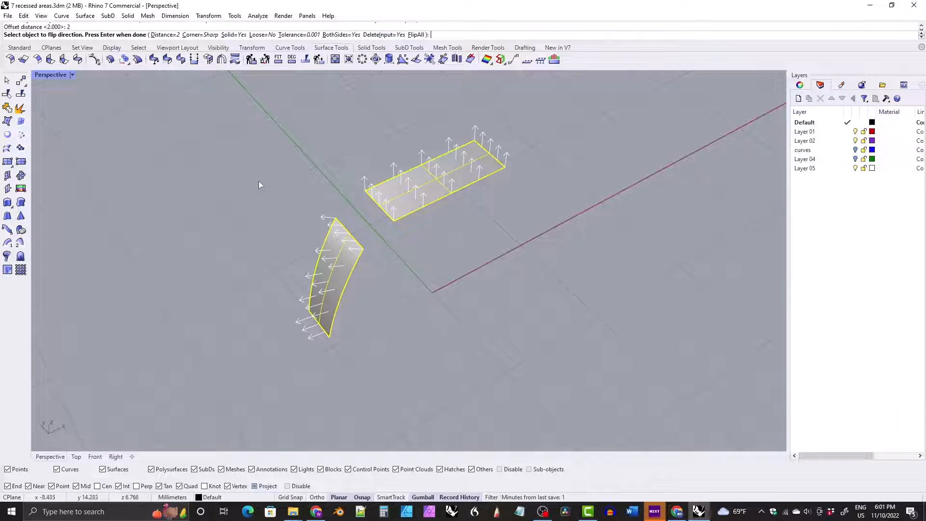
key(Return)
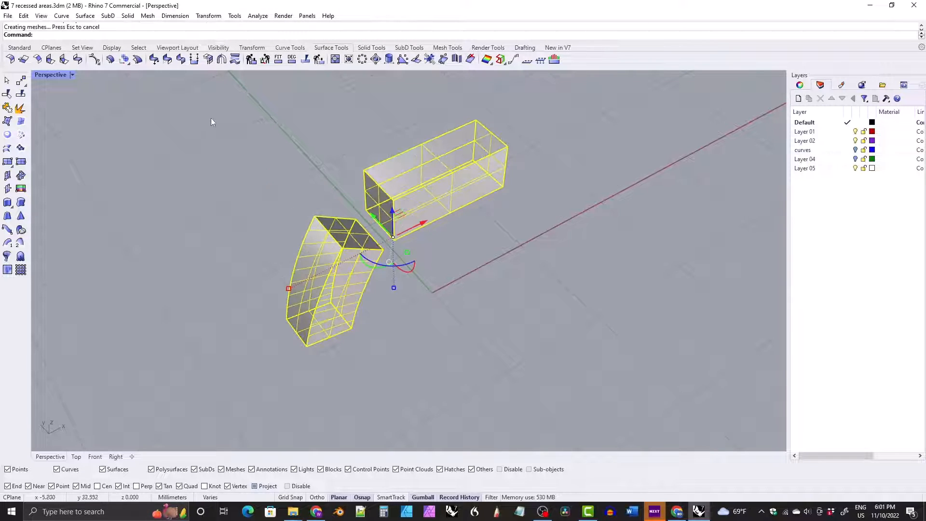
click(247, 116)
- Fillet the four corner edges along the thickness of each offset solid with a 0.15 mm radius
click(371, 47)
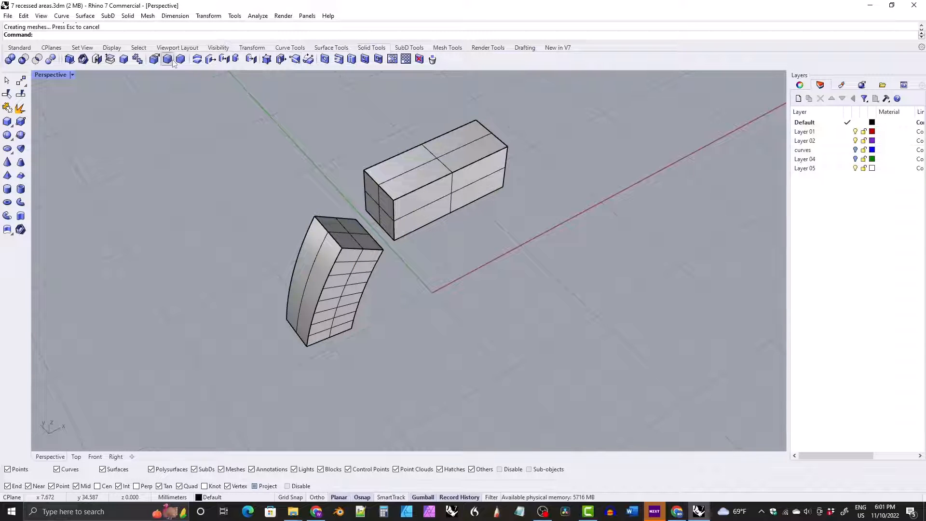
click(172, 61)
click(126, 27)
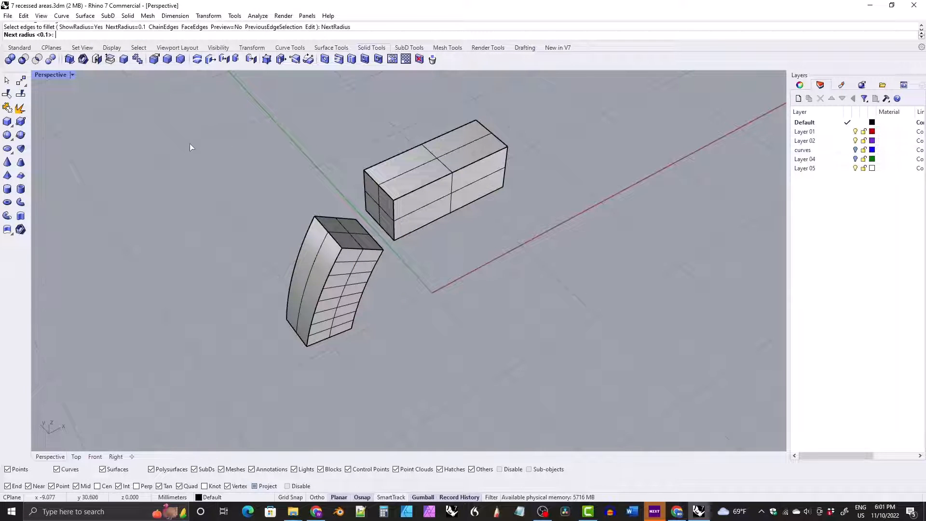
text(0.15)
key(Return)
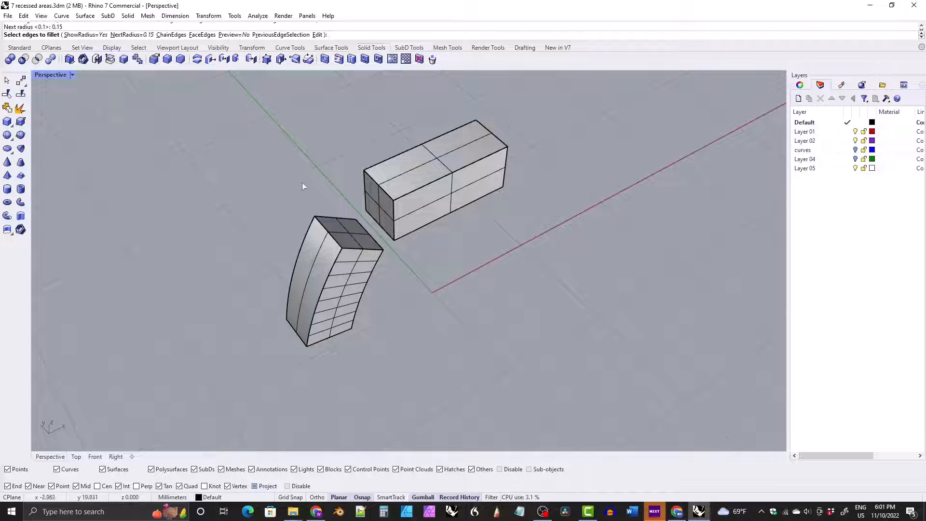
click(357, 249)
click(337, 218)
click(394, 220)
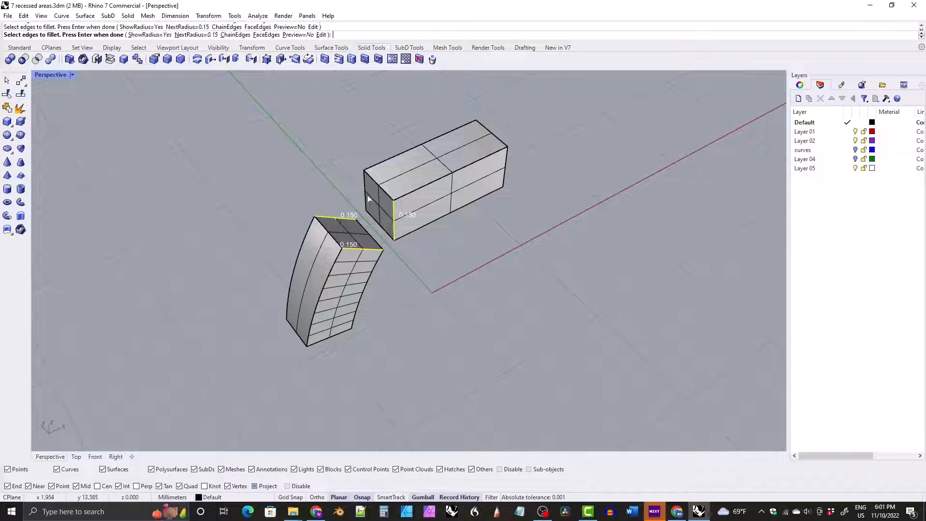
click(365, 190)
click(505, 169)
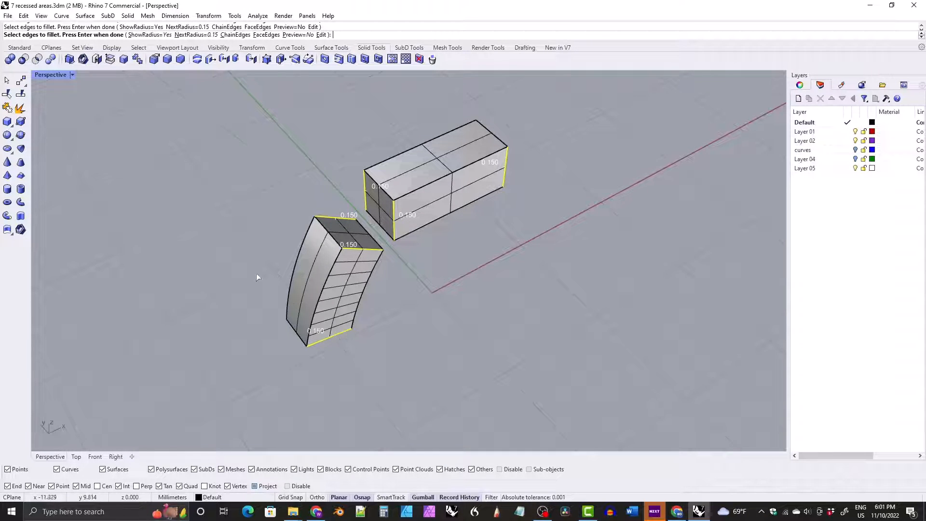
right_drag(256, 274, 520, 244)
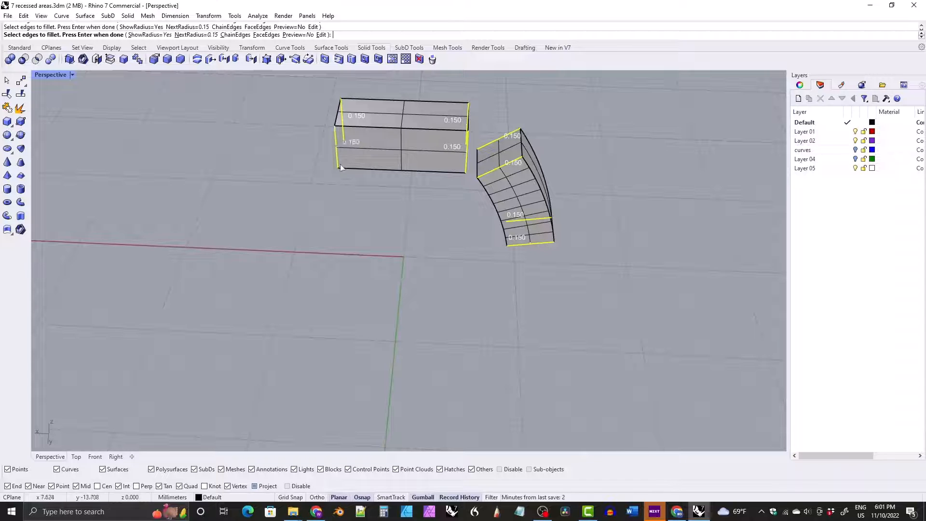
key(Return)
key(Return)
- Mirror a copy of the curved side solid to the ring's opposite side, through the origin along the Y axis
right_drag(387, 192, 246, 234)
click(376, 264)
right_drag(401, 244, 271, 224)
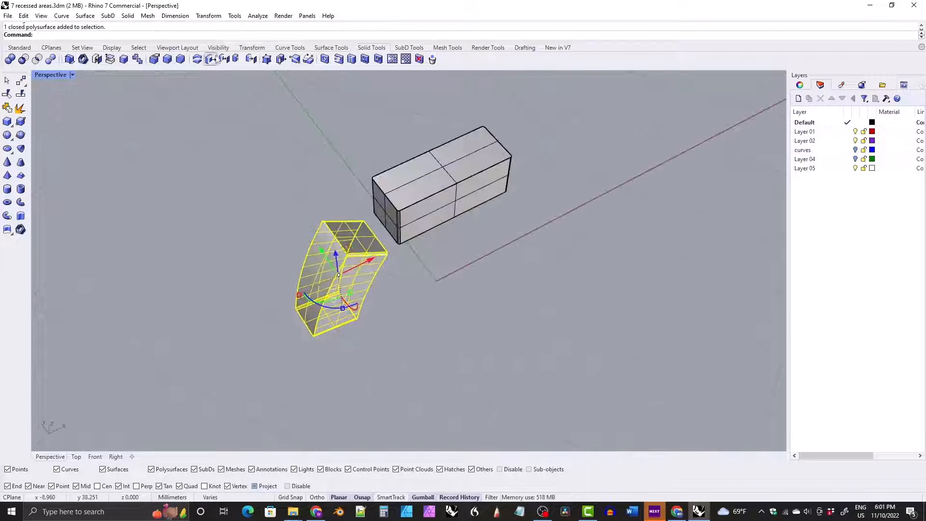
click(252, 47)
click(91, 59)
click(324, 157)
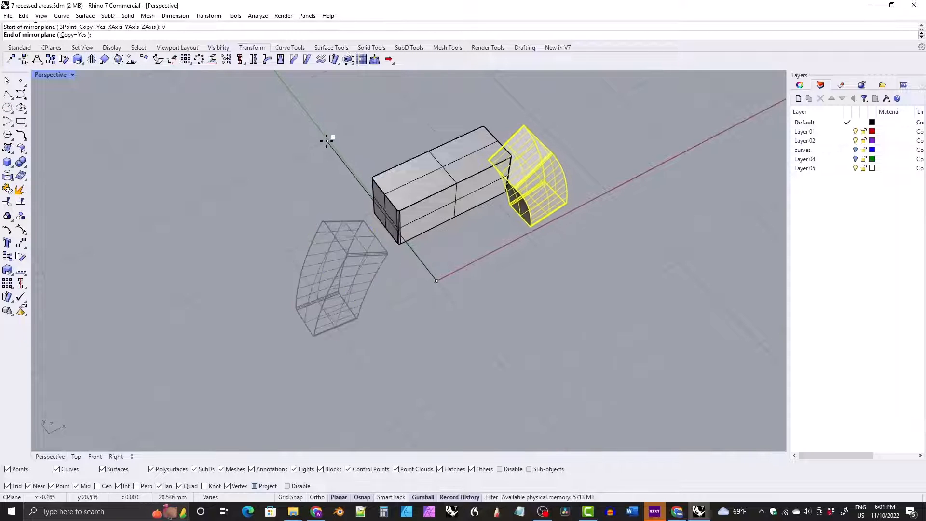
click(288, 158)
- Show the hidden ring body together with the three cutter solids
text(show)
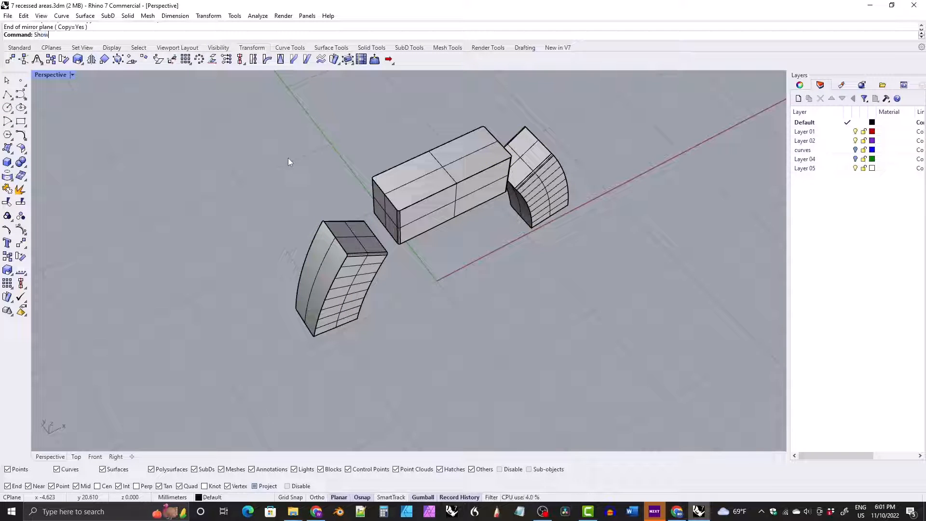
key(Return)
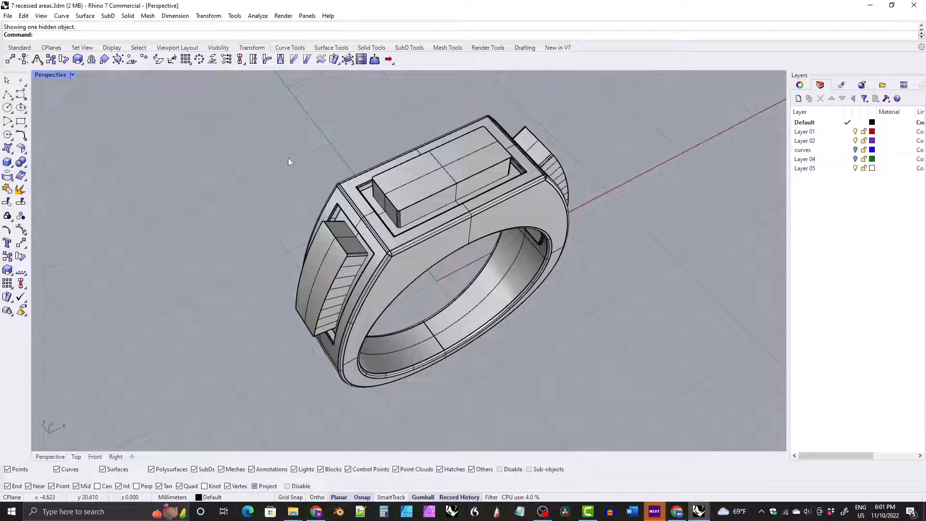
right_drag(288, 158, 386, 211)
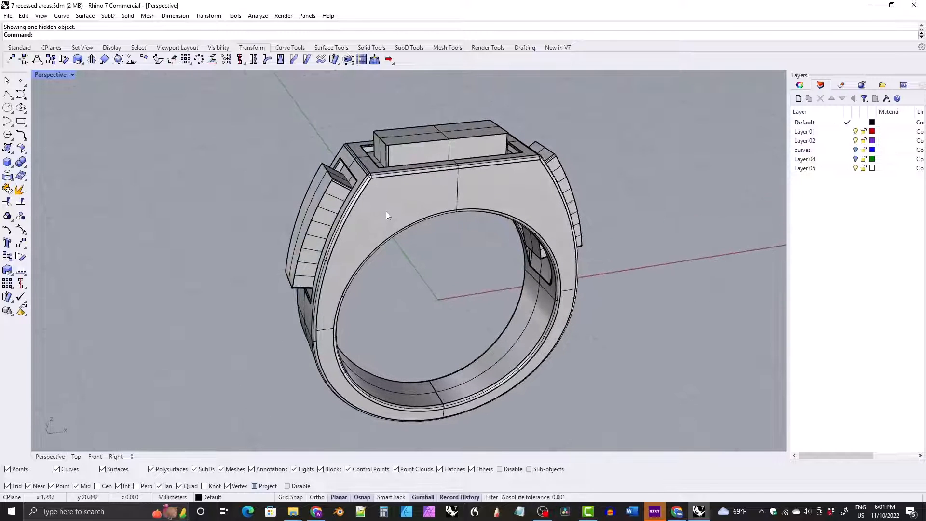
right_drag(327, 183, 385, 226)
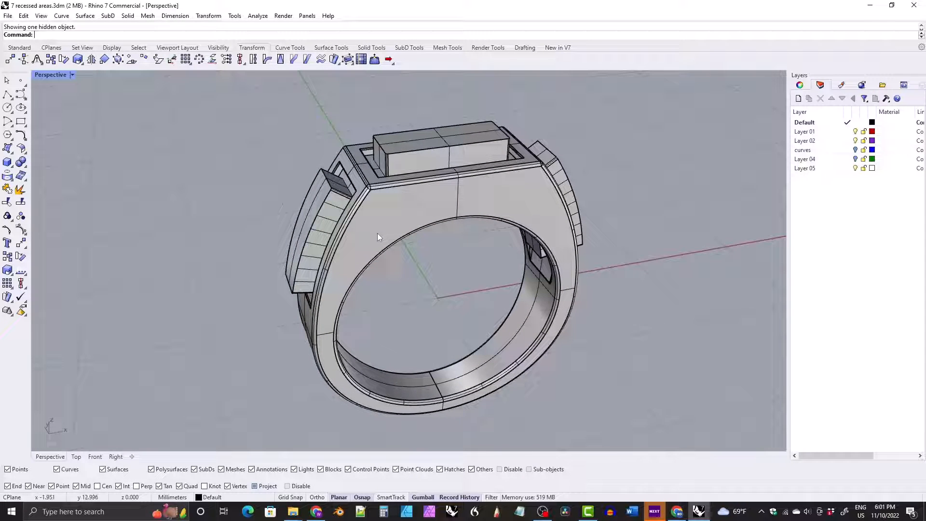
- Boolean-subtract the top and both side solids from the ring body with DeleteInput set to No
click(380, 226)
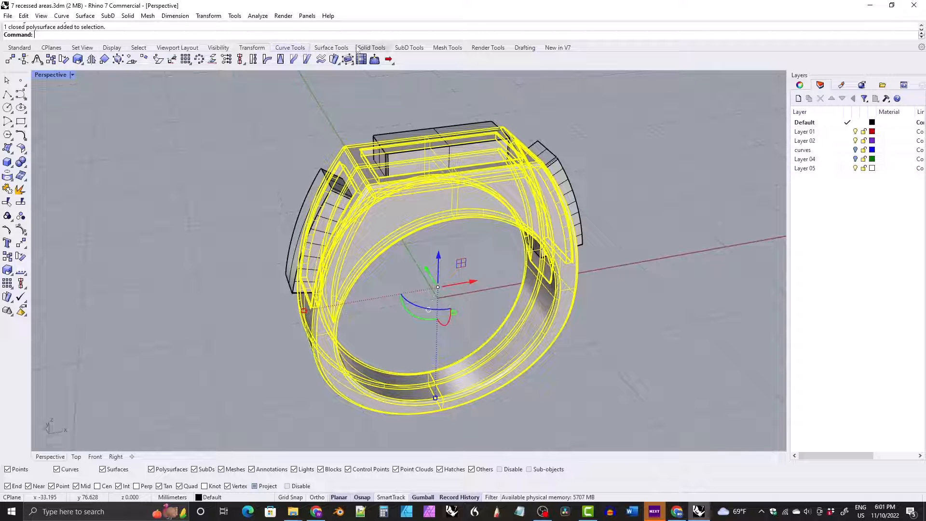
click(372, 47)
click(24, 60)
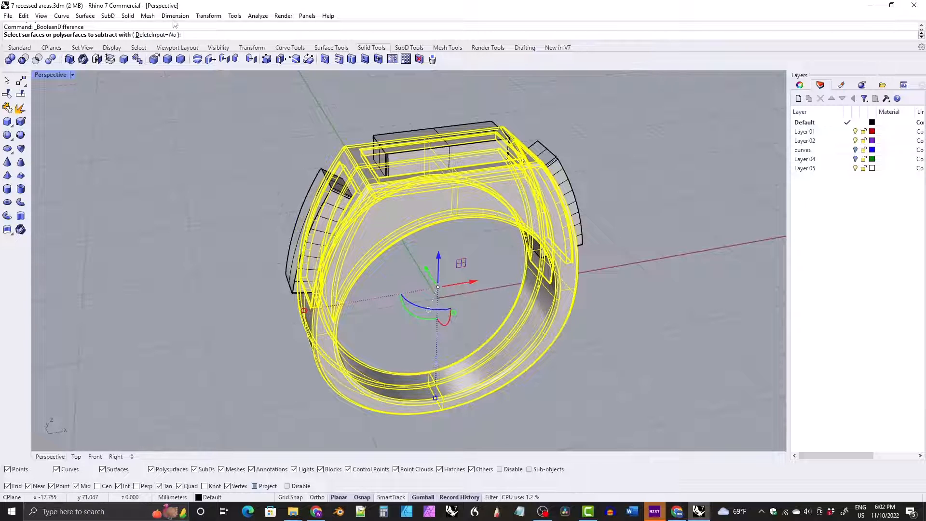
click(333, 219)
click(425, 140)
click(539, 191)
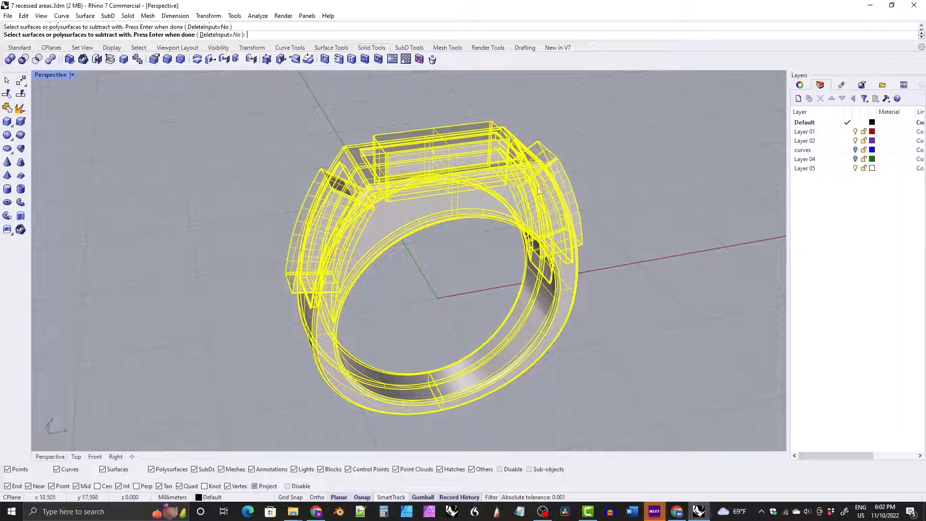
key(Return)
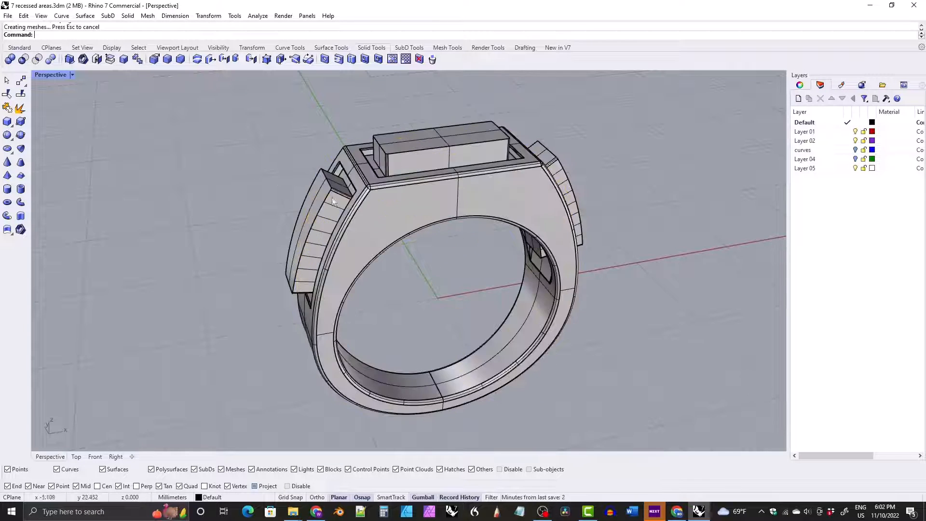
- Rename Layer 01 to "cutters" and move the top and both side cutter solids onto it
right_drag(333, 201, 366, 198)
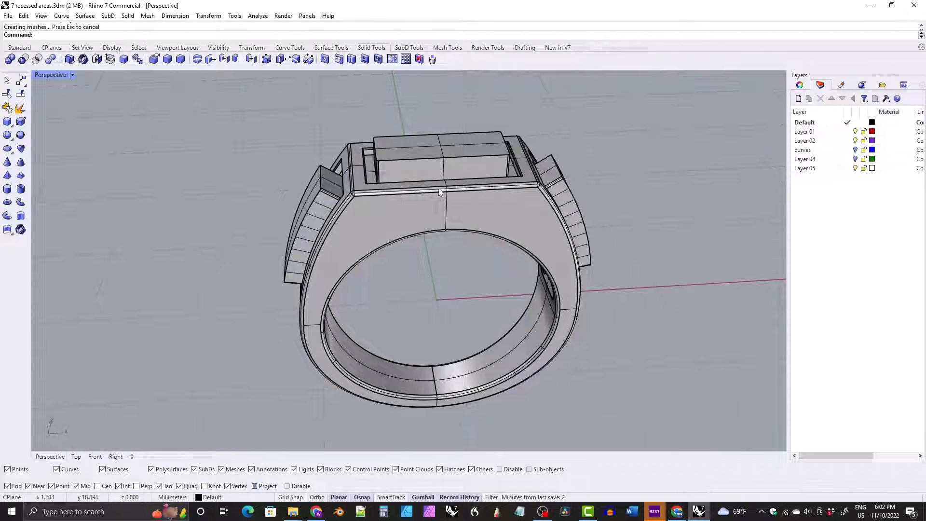
click(564, 193)
shift+click(456, 164)
shift+click(311, 203)
right_drag(311, 205, 390, 215)
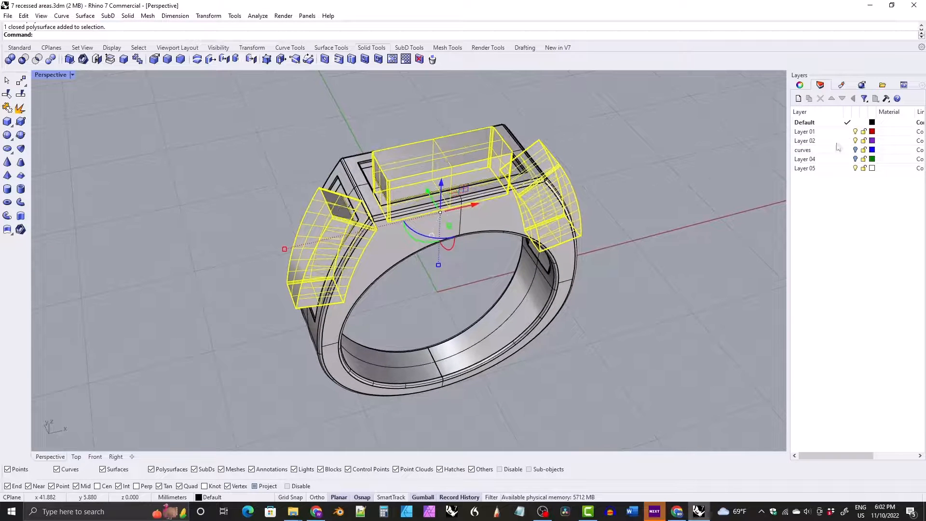
click(804, 132)
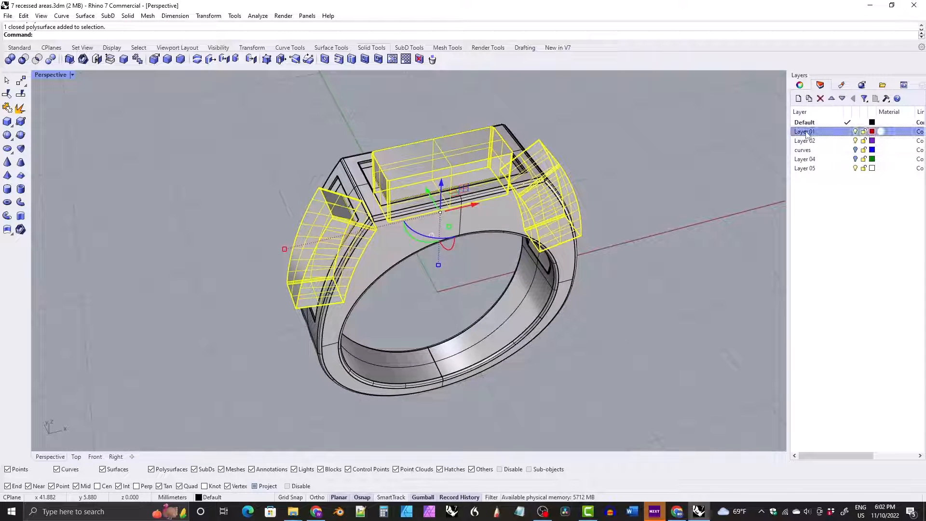
click(805, 132)
text(cutt)
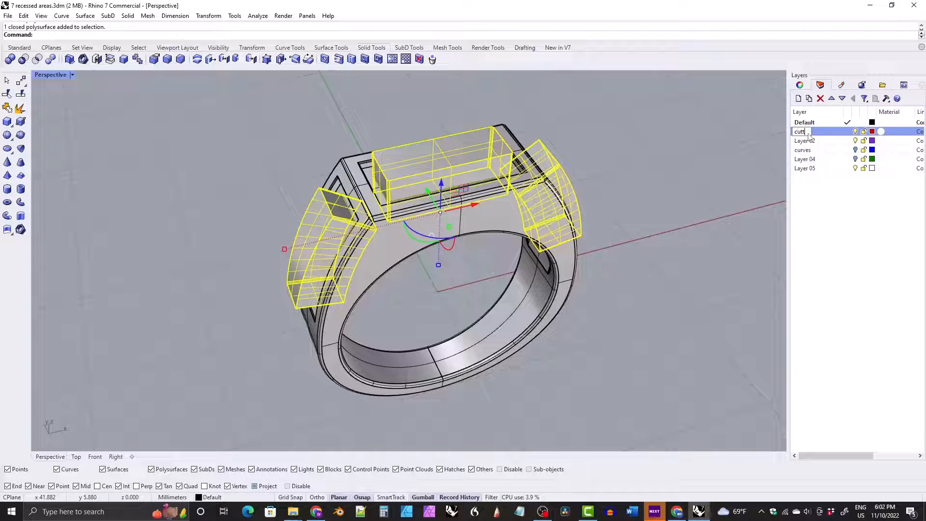
text(ers)
key(Return)
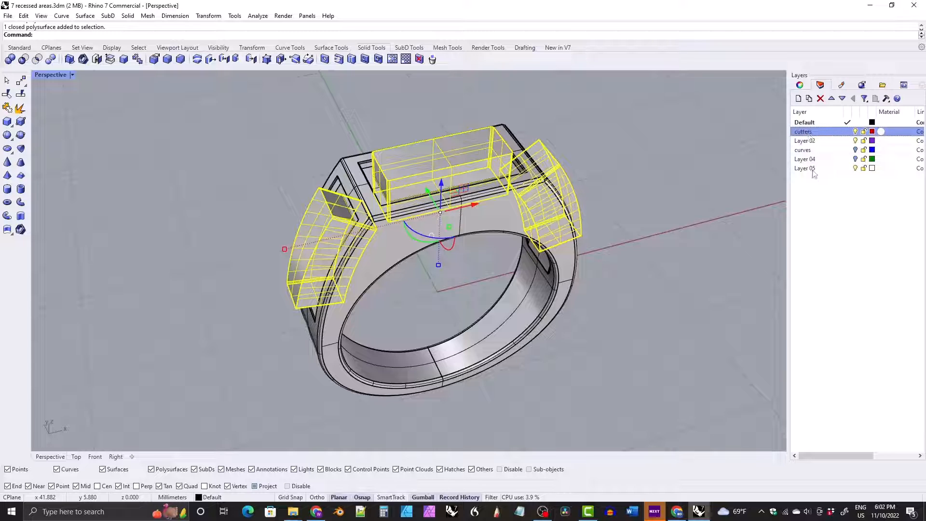
right_click(813, 133)
click(837, 302)
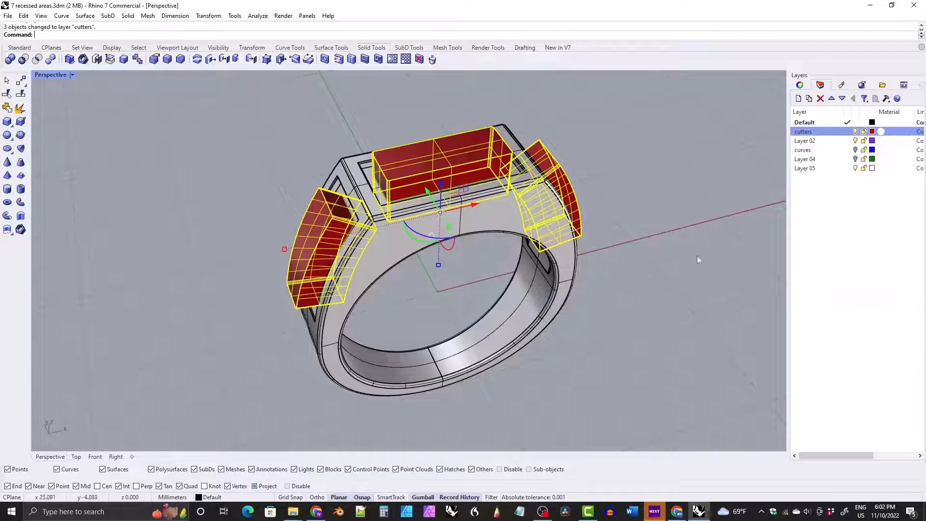
- Hide the cutters layer to inspect the openings in the ring, and show the layer again
click(855, 131)
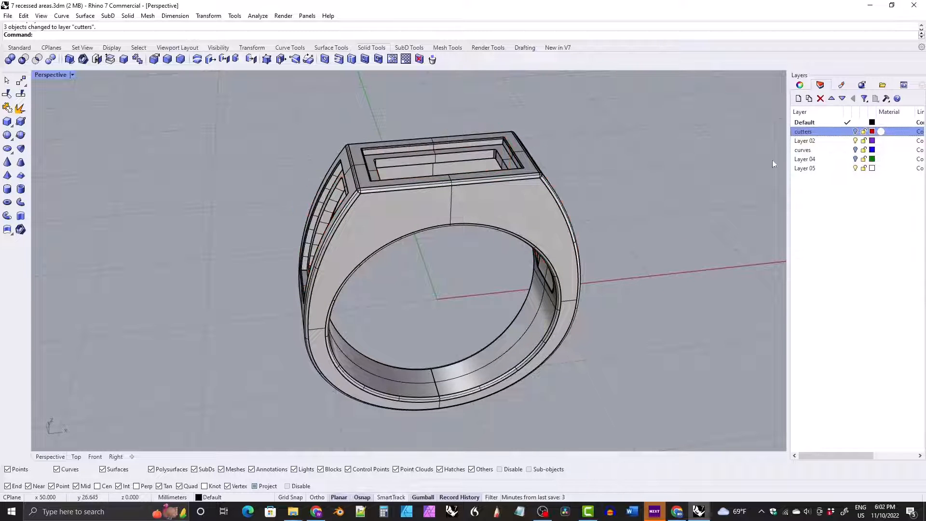
click(855, 131)
right_drag(607, 175, 559, 190)
right_drag(703, 151, 431, 166)
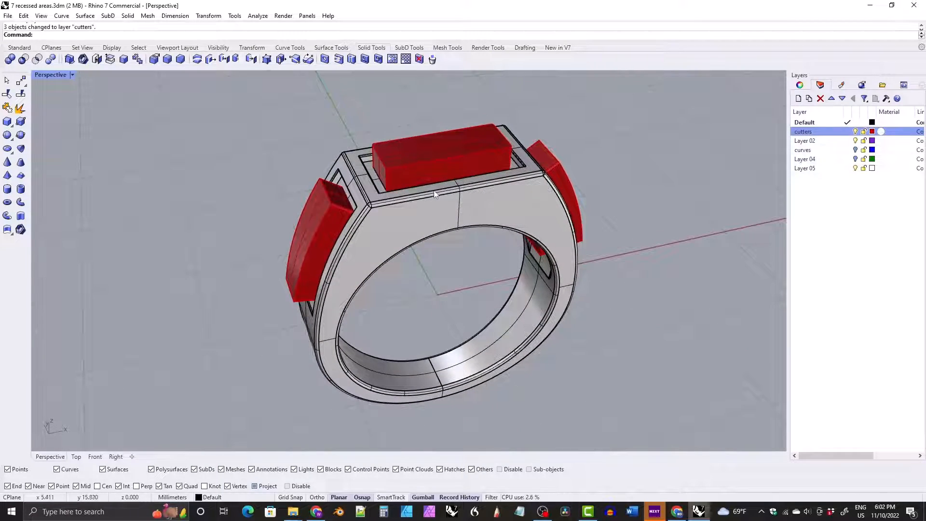
- Undo the layer assignment, the layer renaming and the Boolean difference on the ring body
key(ctrl+z)
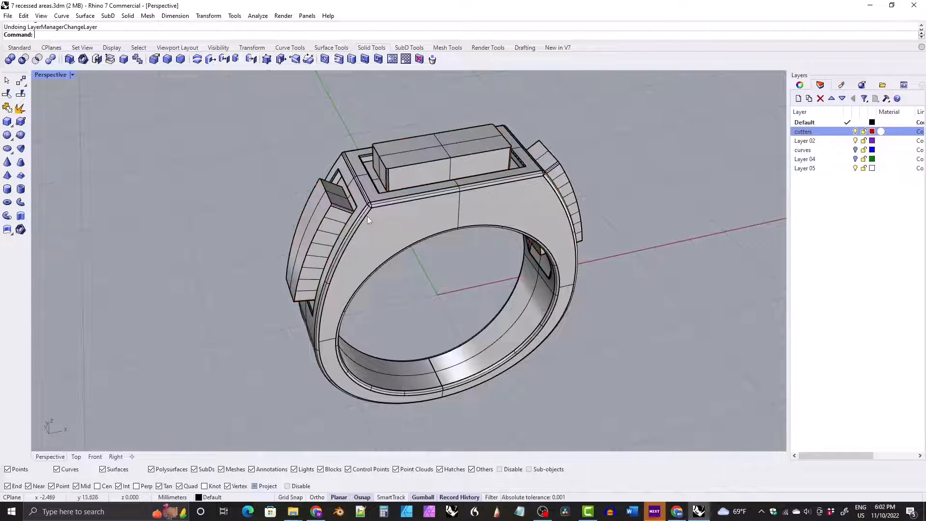
key(ctrl+z)
click(326, 219)
right_drag(326, 219, 351, 226)
key(ctrl+z)
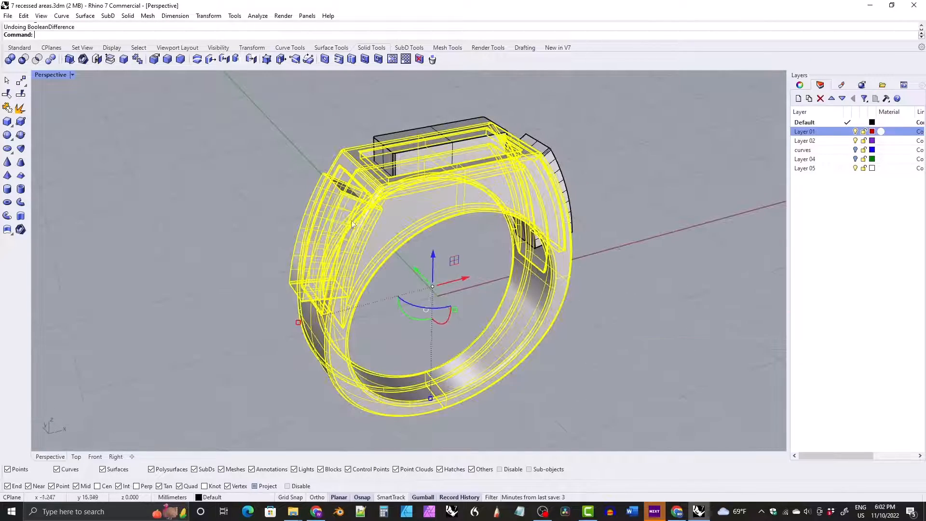
right_drag(351, 188, 358, 192)
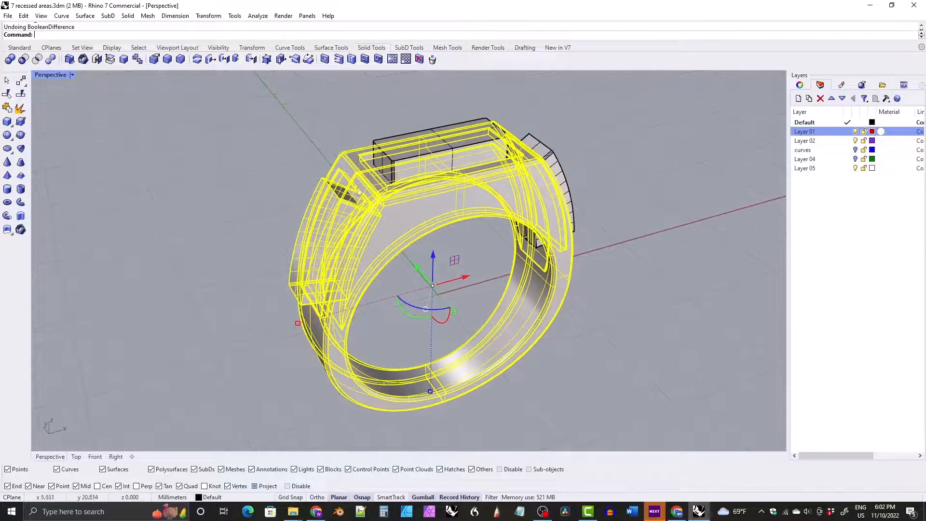
- Boolean-subtract the top and both side cutter solids from the ring body with DeleteInput set to Yes
click(294, 172)
right_drag(293, 172, 371, 227)
click(362, 227)
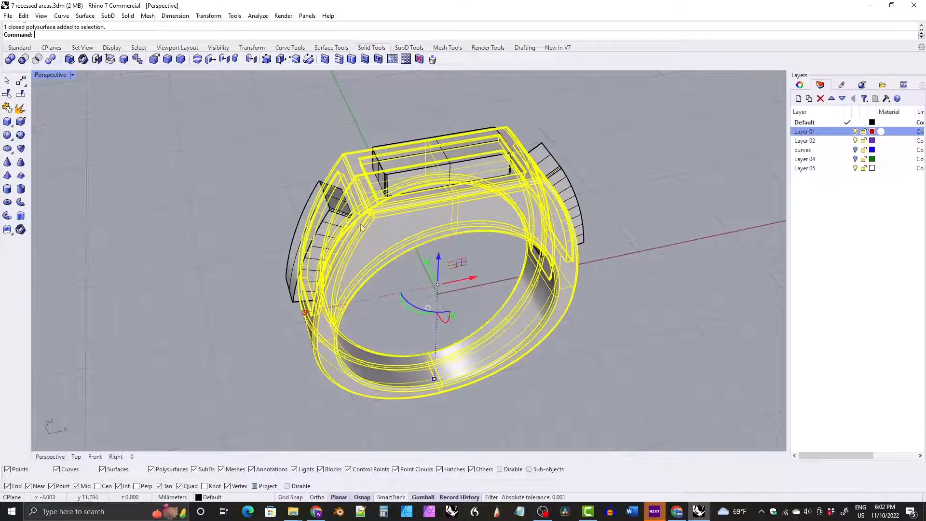
click(23, 59)
click(161, 36)
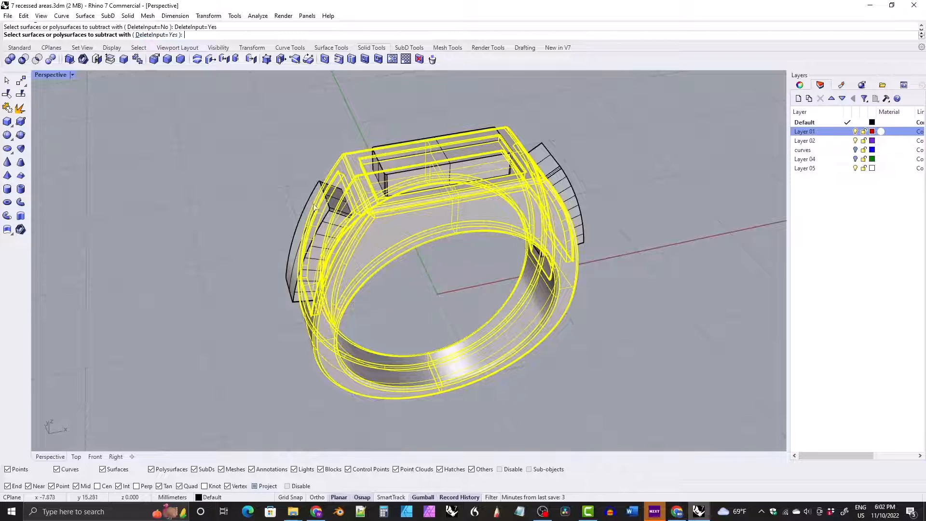
click(317, 207)
click(412, 168)
click(547, 177)
key(Return)
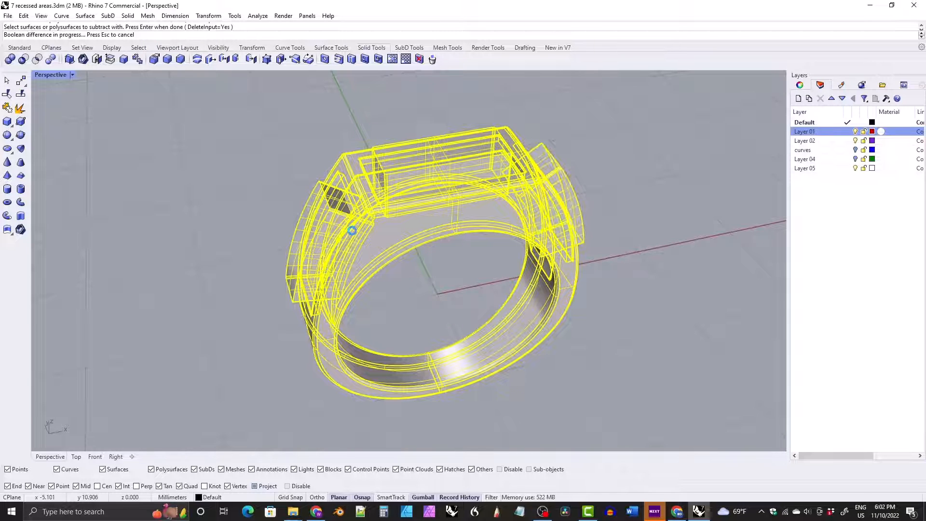
right_drag(391, 221, 336, 191)
key(Escape)
- Start an edge fillet with a 0.1 mm radius and add the outer edge chain of one side opening
scroll(322, 213, up, 3)
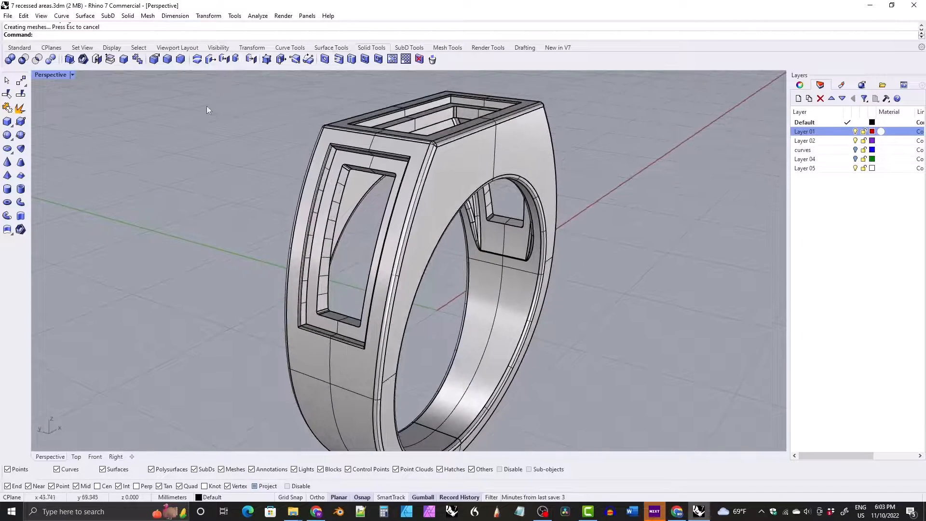
scroll(332, 168, up, 3)
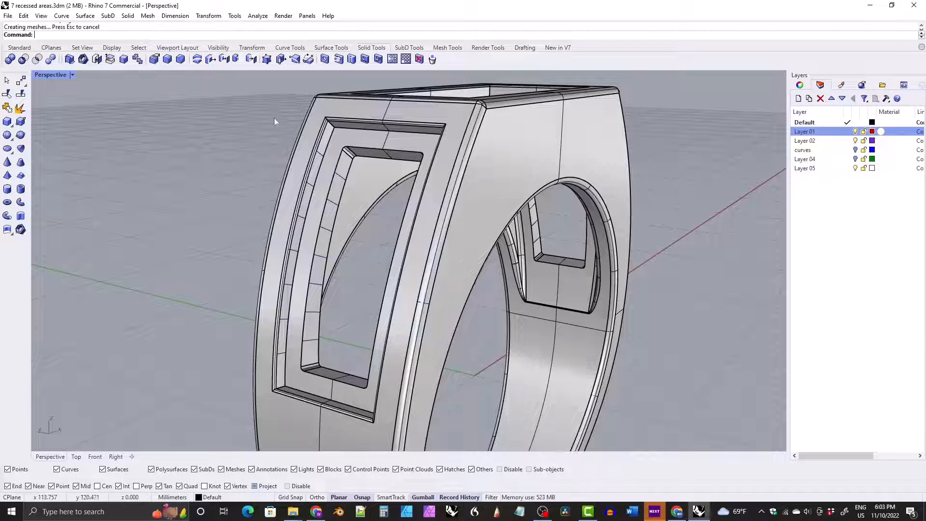
click(167, 59)
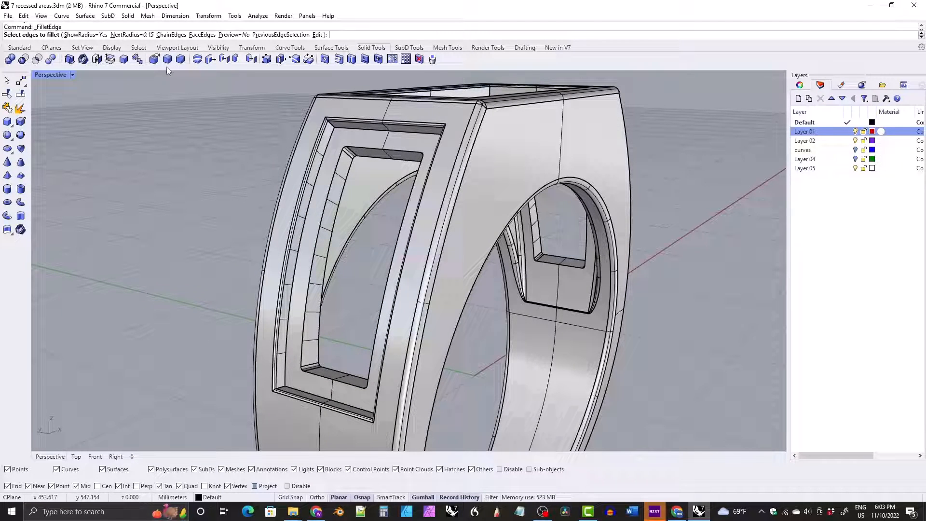
click(133, 35)
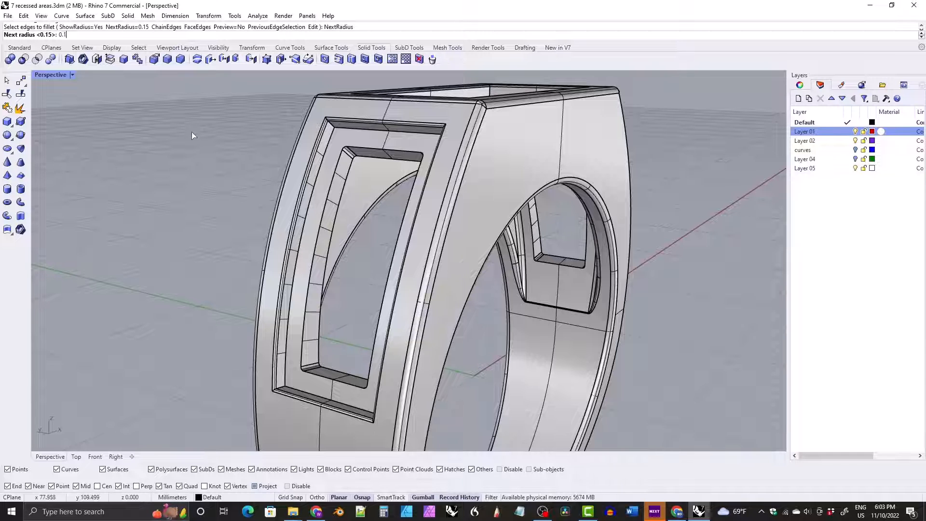
key(Return)
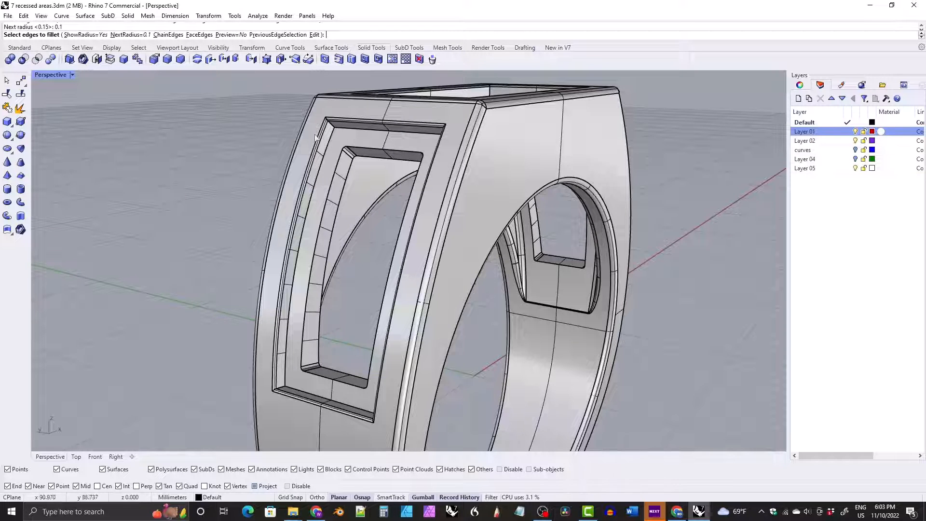
scroll(315, 145, up, 4)
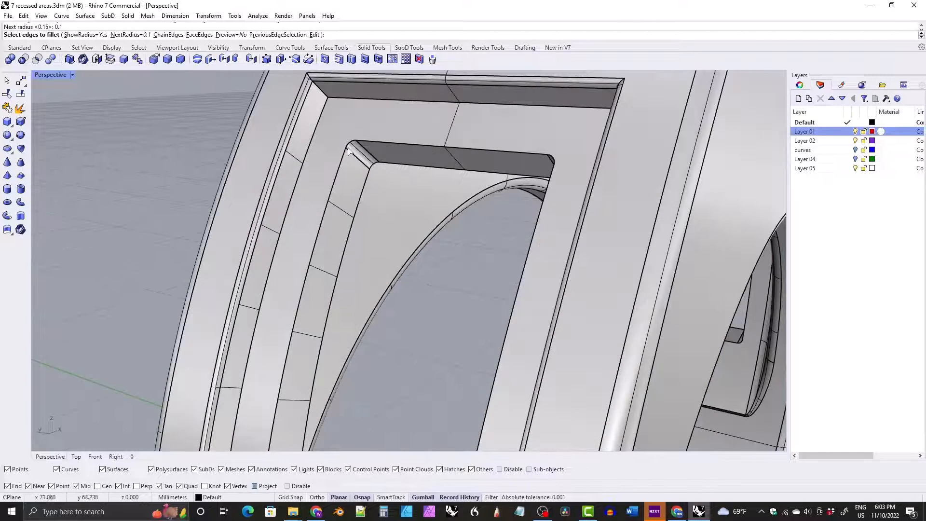
right_drag(359, 140, 380, 174)
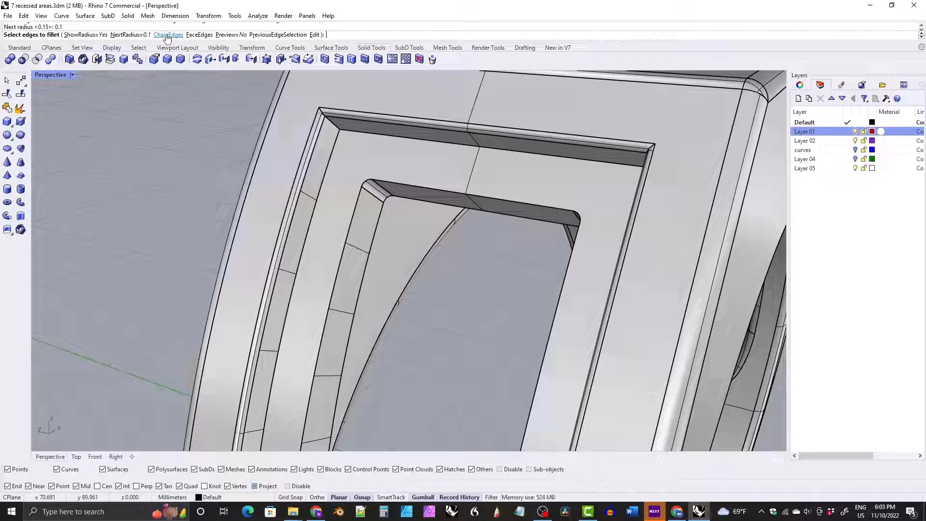
click(169, 35)
click(348, 239)
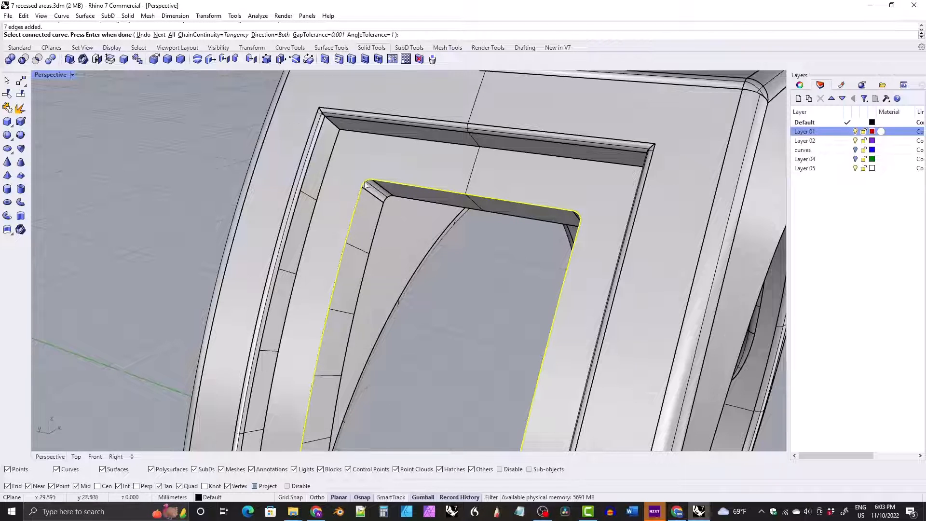
scroll(366, 184, down, 5)
right_drag(353, 393, 265, 86)
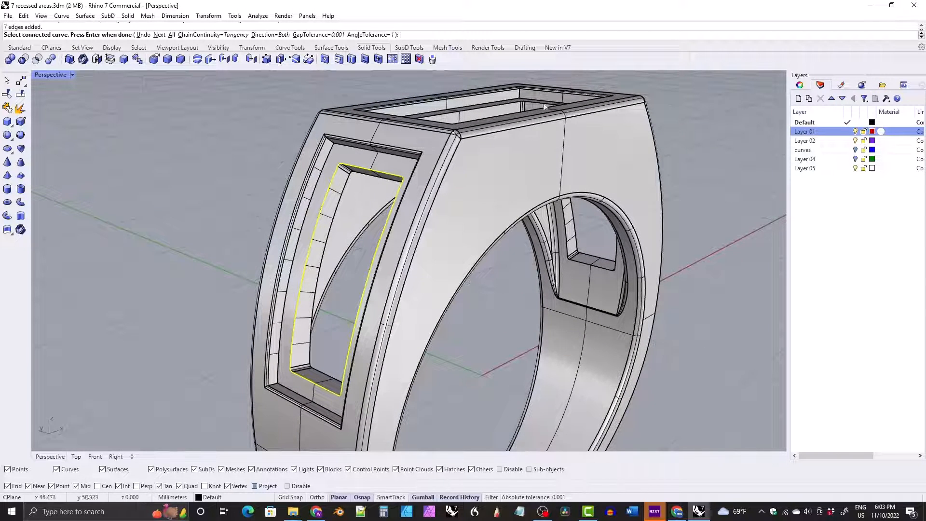
key(Return)
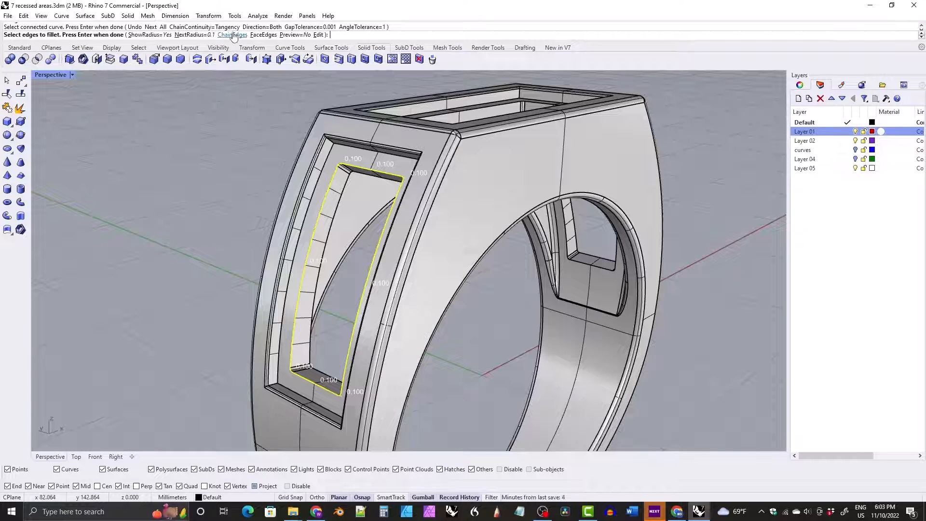
- Add the same side opening's inner edge chain and the top opening's upper and lower edge chains to the fillet
click(232, 35)
click(345, 190)
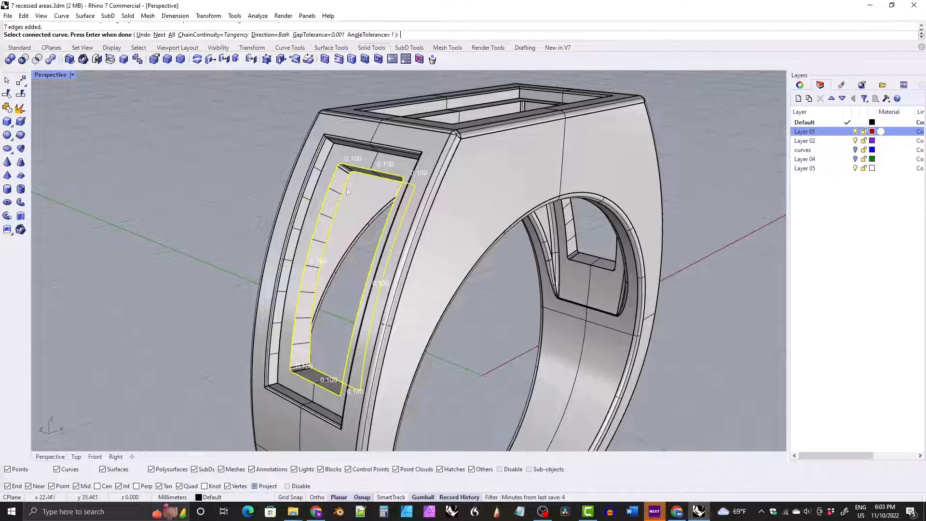
right_drag(338, 159, 286, 184)
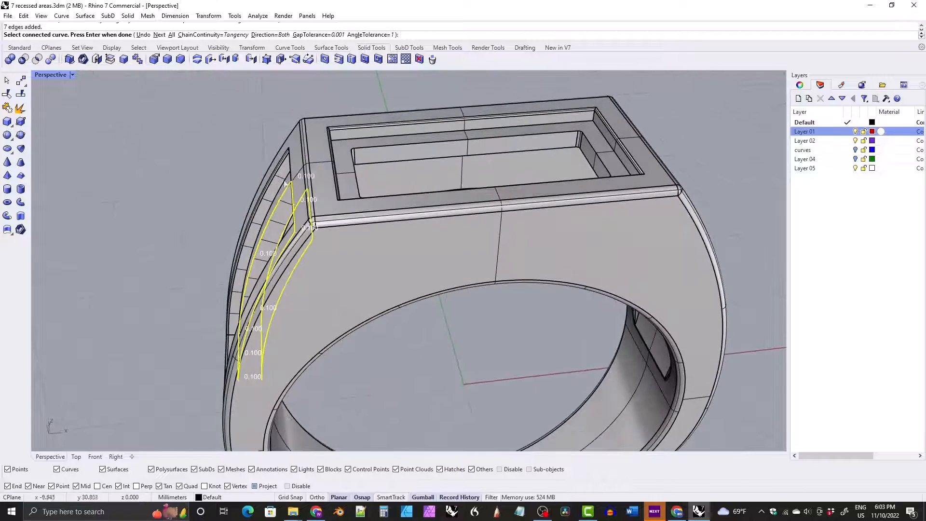
key(Return)
click(225, 35)
click(390, 145)
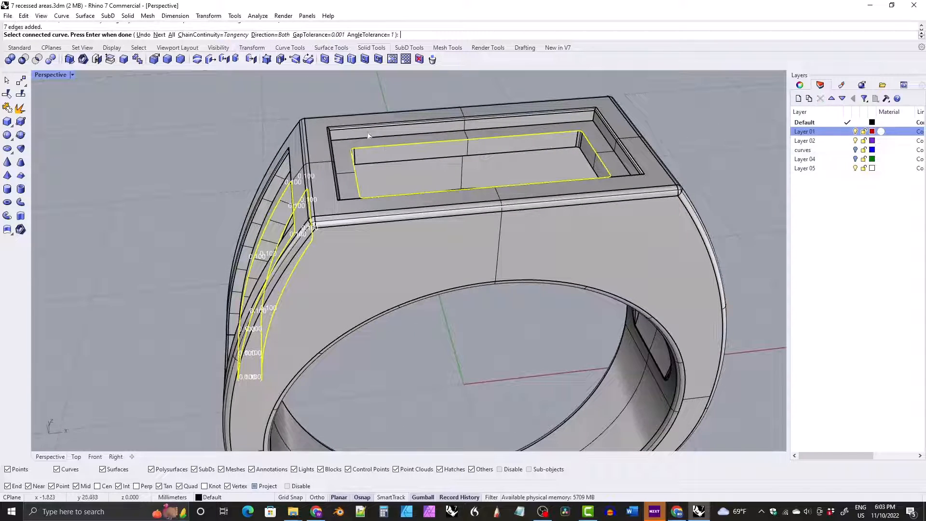
right_drag(403, 162, 562, 171)
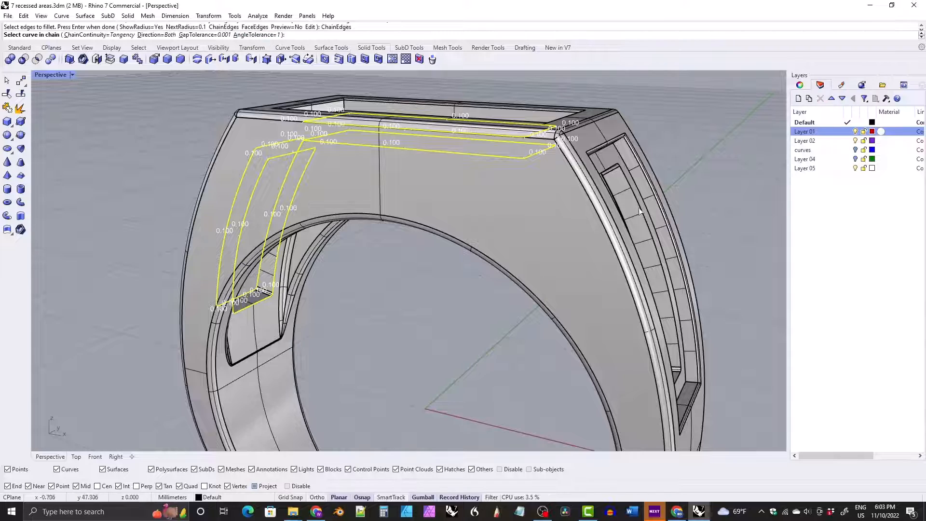
- Add the opposite side opening's outer and inner edge chains and apply the 0.1 mm fillets to all openings
click(639, 211)
right_drag(639, 211, 531, 155)
key(Return)
click(230, 35)
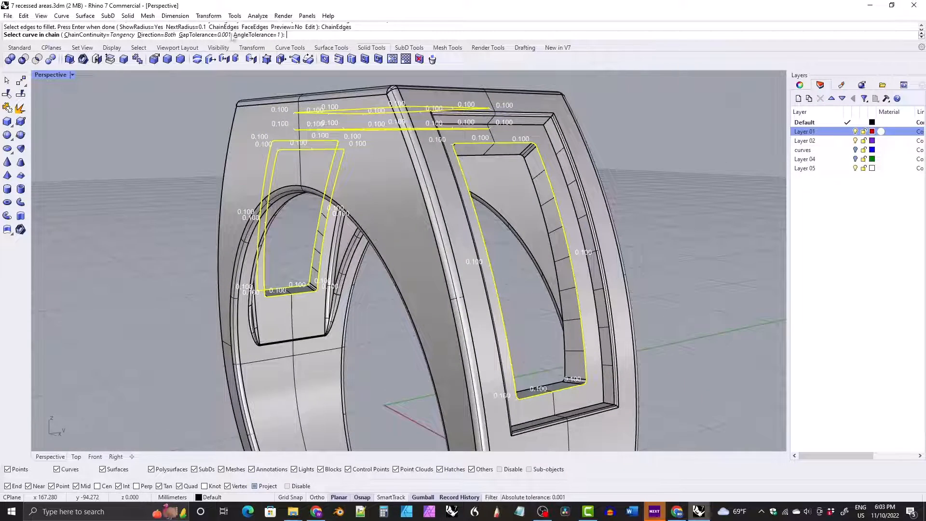
click(544, 190)
right_drag(544, 190, 331, 187)
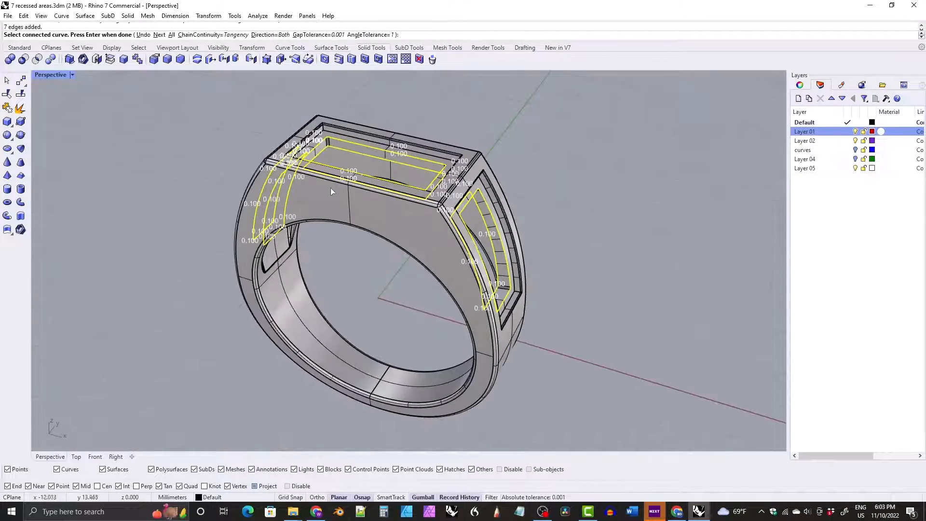
key(Return)
key(Return)
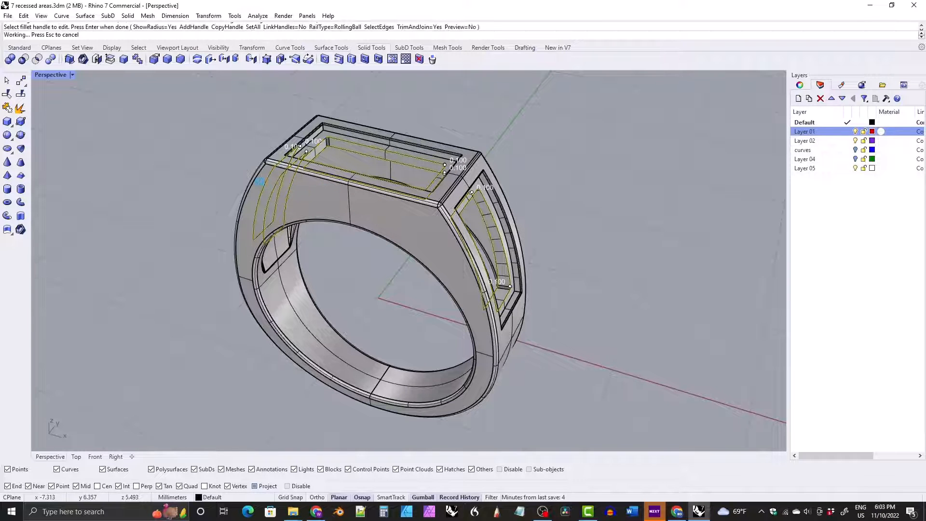
key(Return)
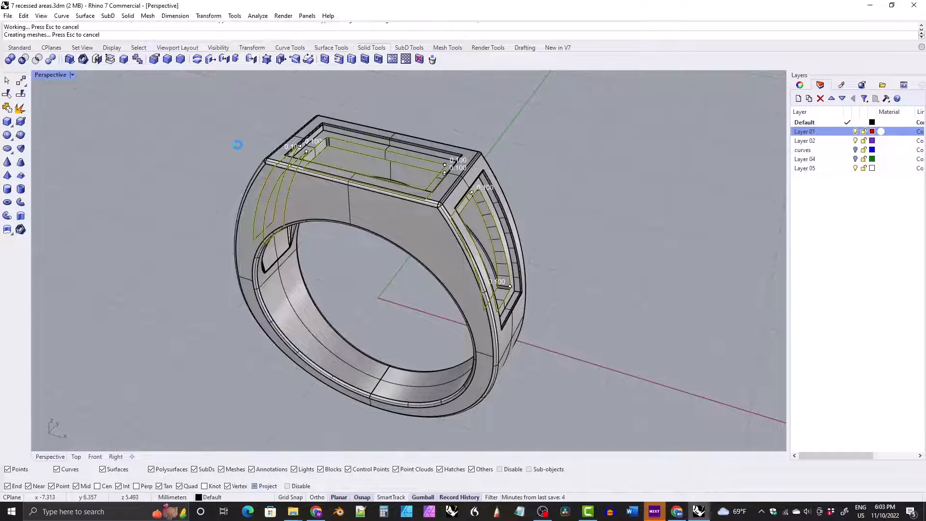
- Turn on Layer 04 to show the green inlays in the ring
right_drag(241, 149, 371, 209)
click(855, 160)
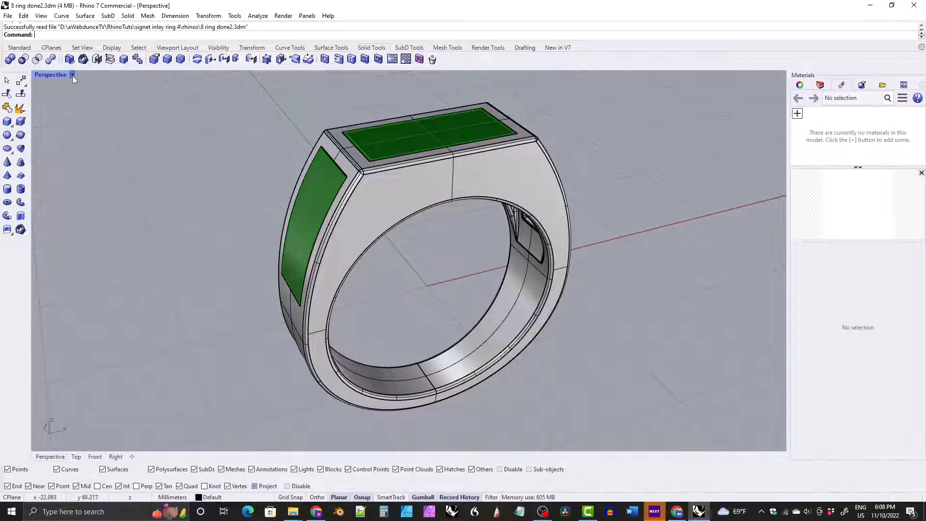
- Switch the Perspective viewport to Rendered display mode and open the rendering settings
click(72, 75)
click(91, 111)
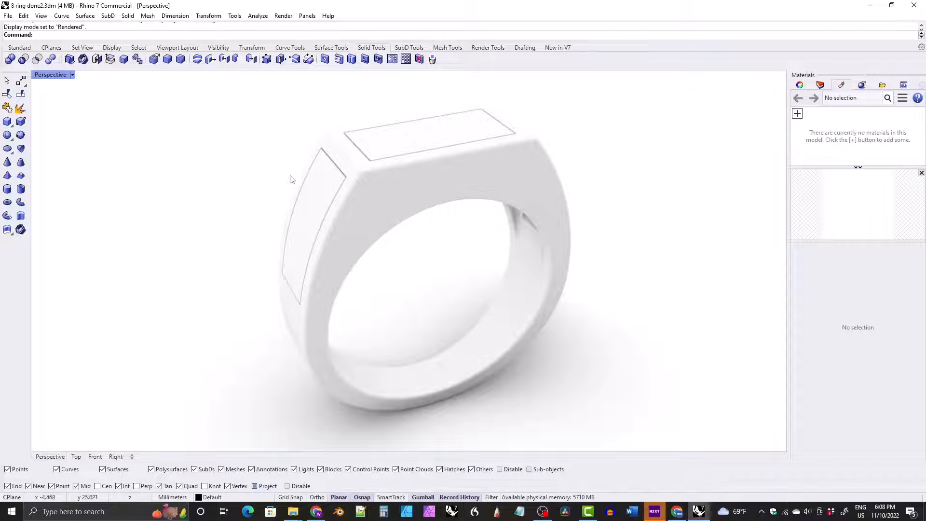
click(862, 86)
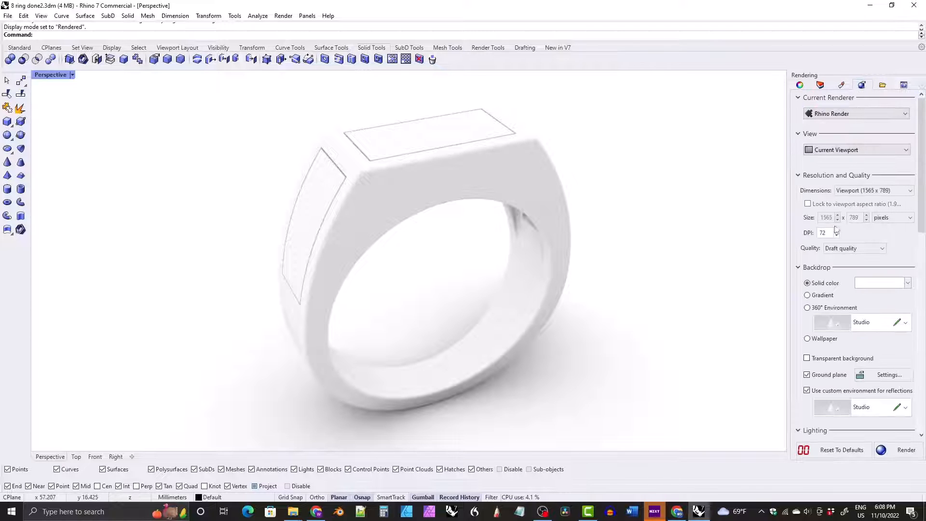
- Switch the render backdrop to a gradient and set its upper colour to Light Gray from the custom colour list
click(807, 295)
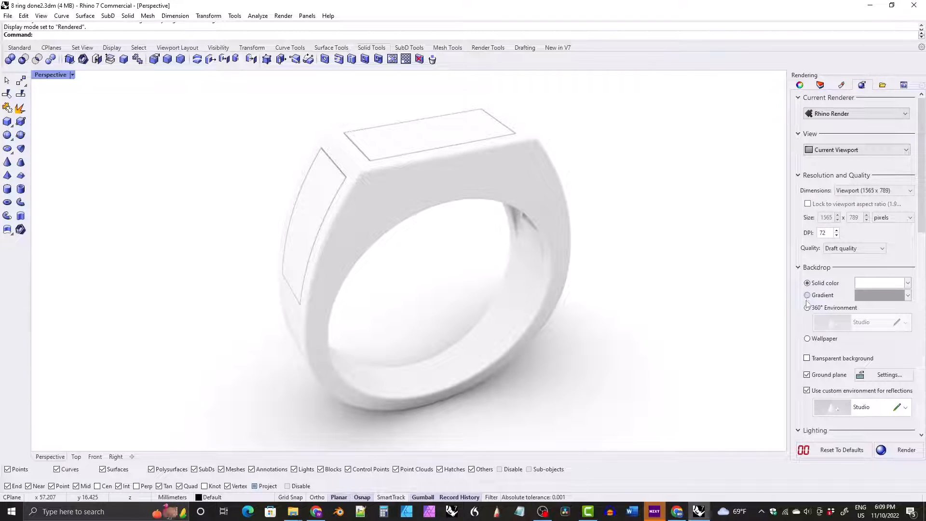
click(867, 285)
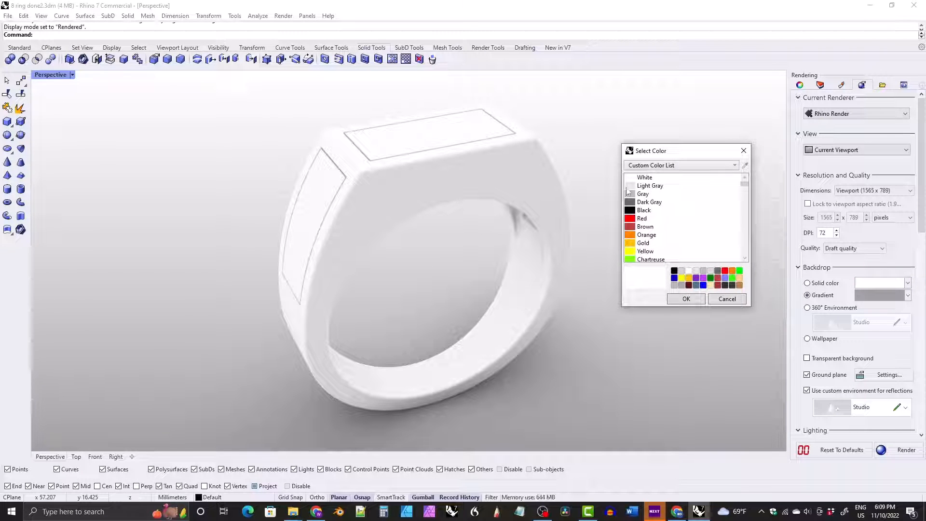
click(651, 165)
click(696, 225)
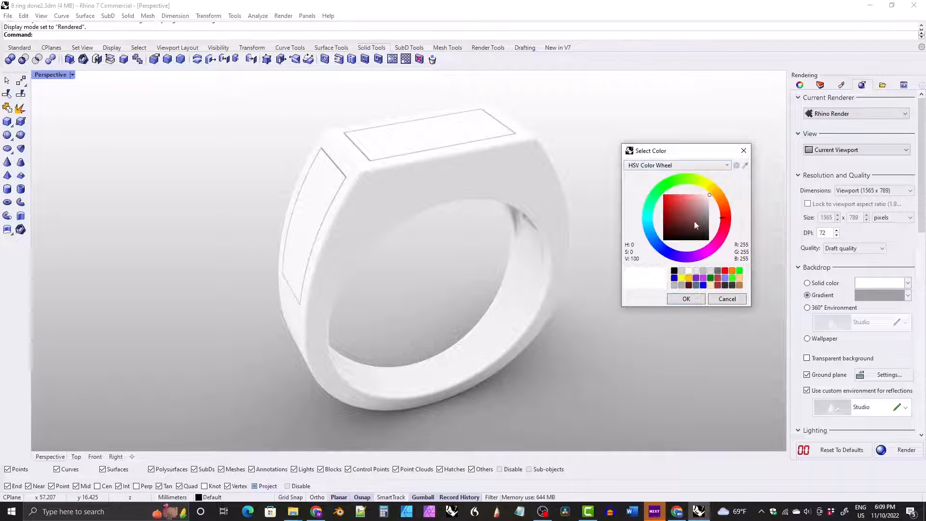
click(656, 166)
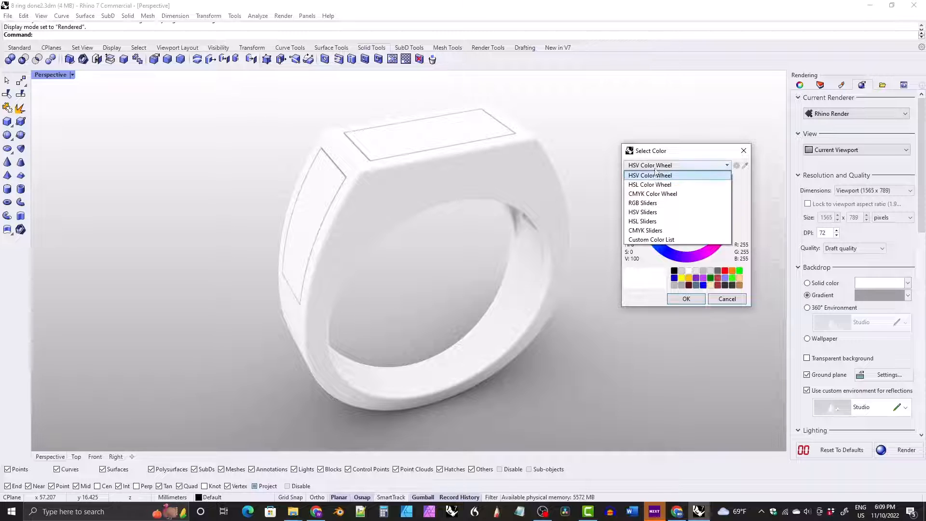
click(658, 240)
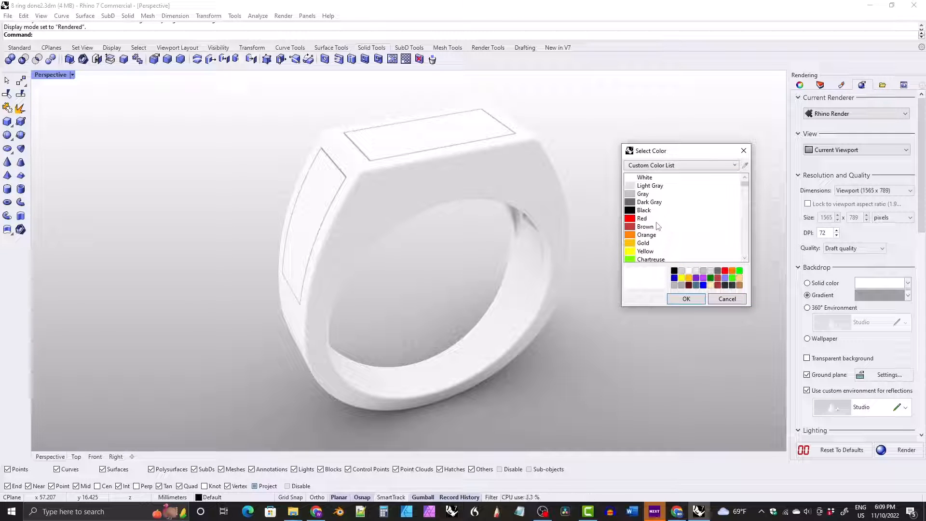
click(643, 194)
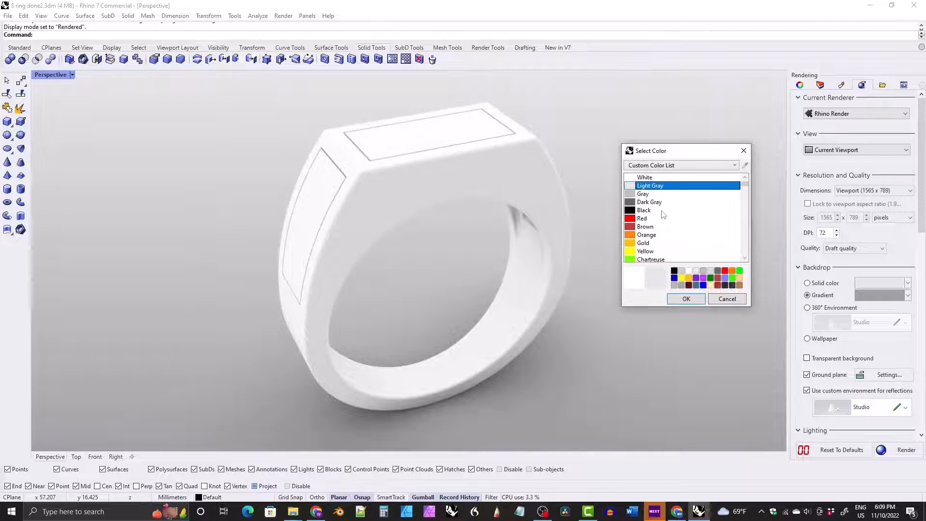
click(684, 299)
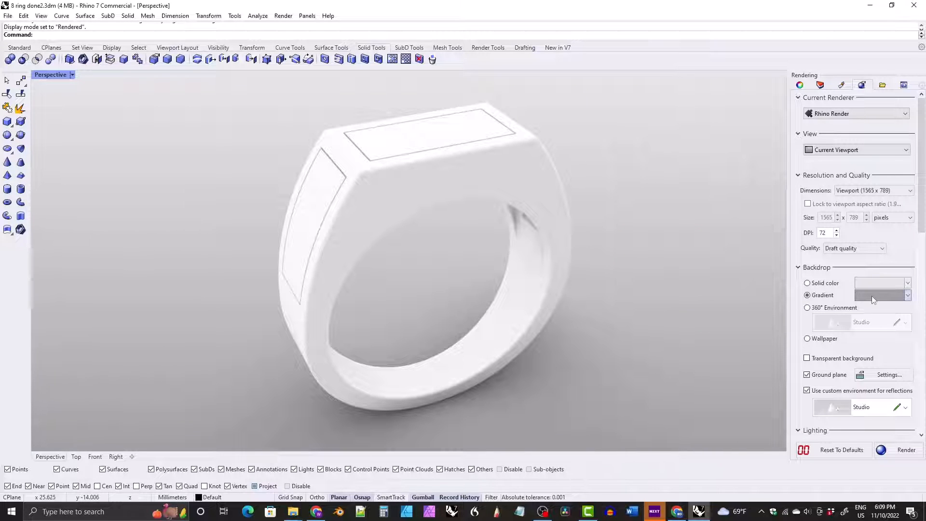
- Set the lower colour of the backdrop gradient to White
click(874, 295)
click(646, 178)
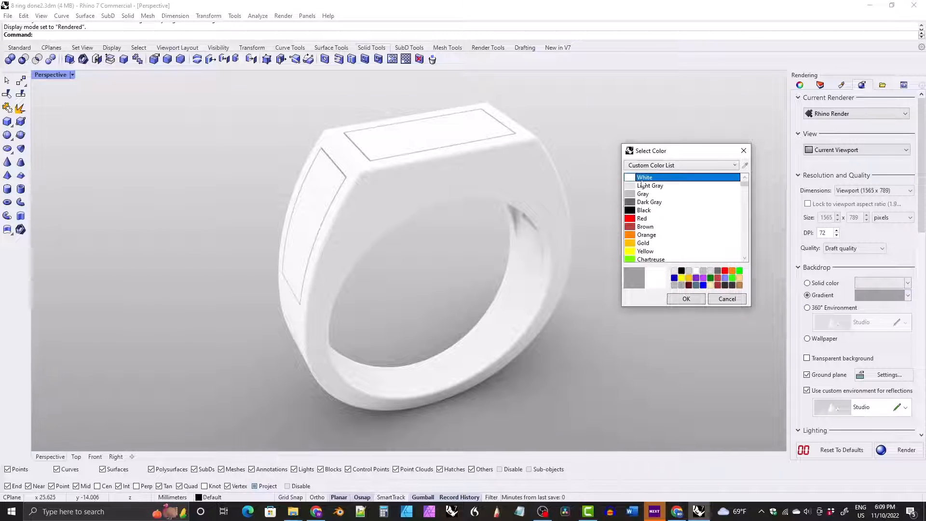
click(684, 300)
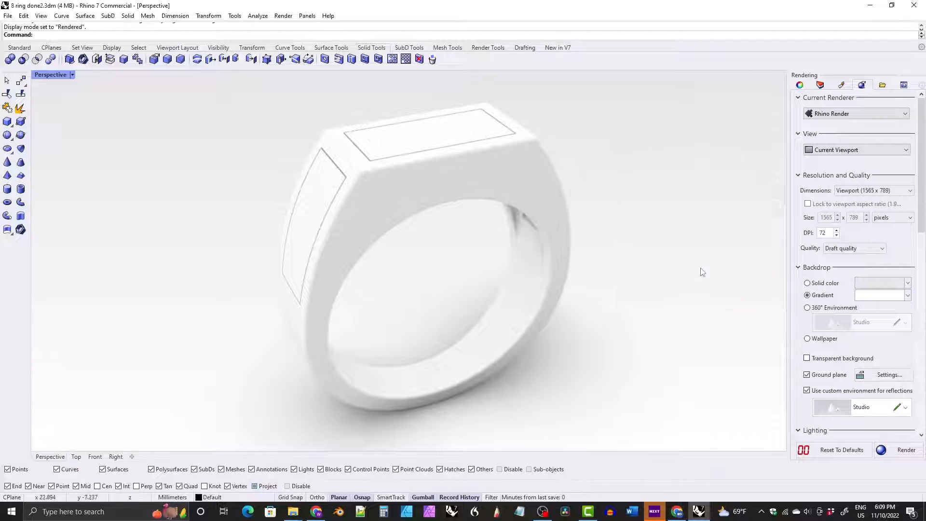
- Create a Metal material named silver and assign it to the ring body
click(841, 85)
click(797, 114)
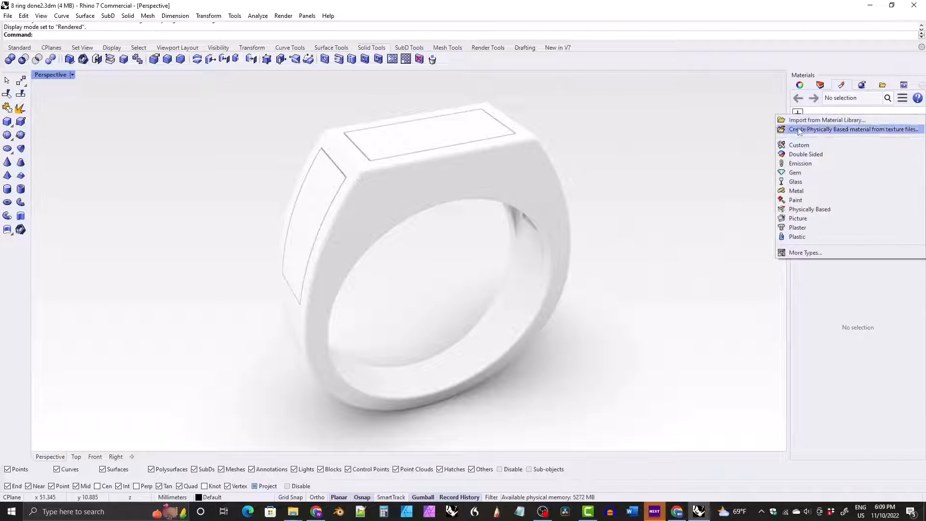
click(792, 191)
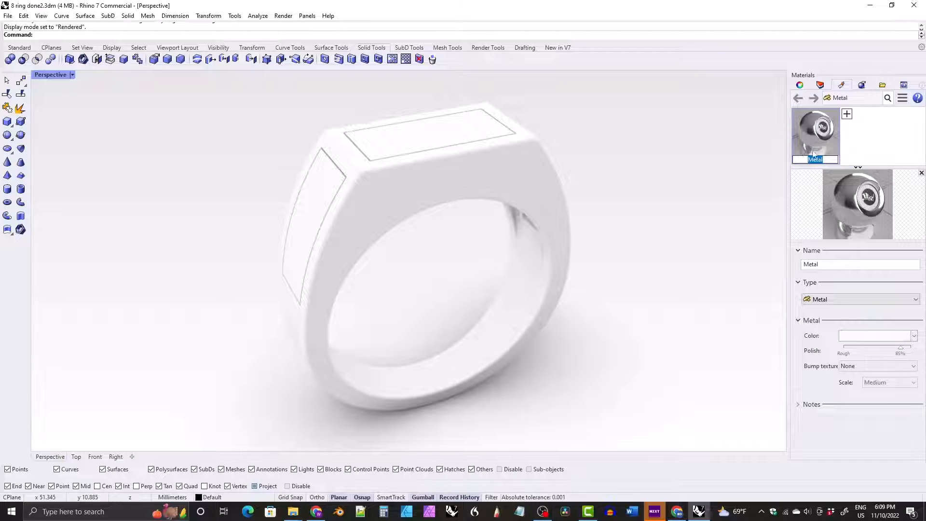
text(silver)
key(Return)
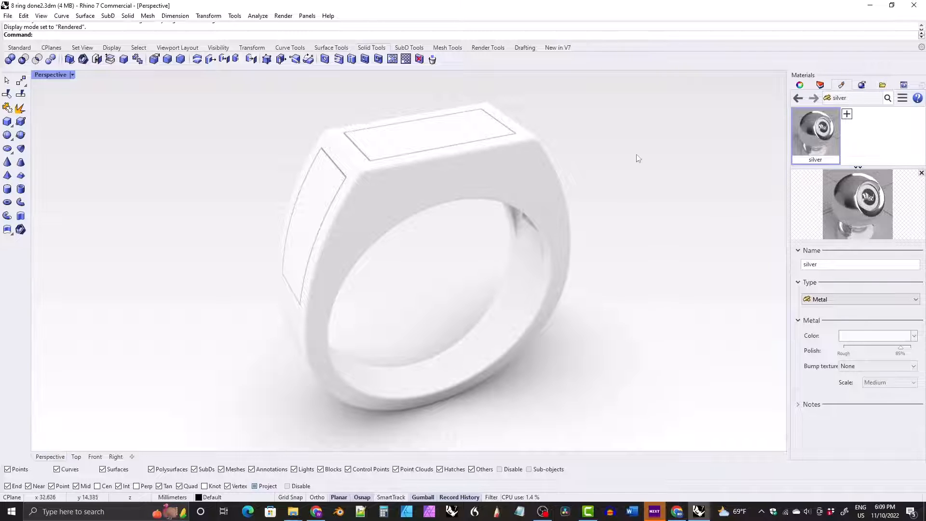
drag(813, 129, 565, 177)
right_drag(614, 233, 585, 244)
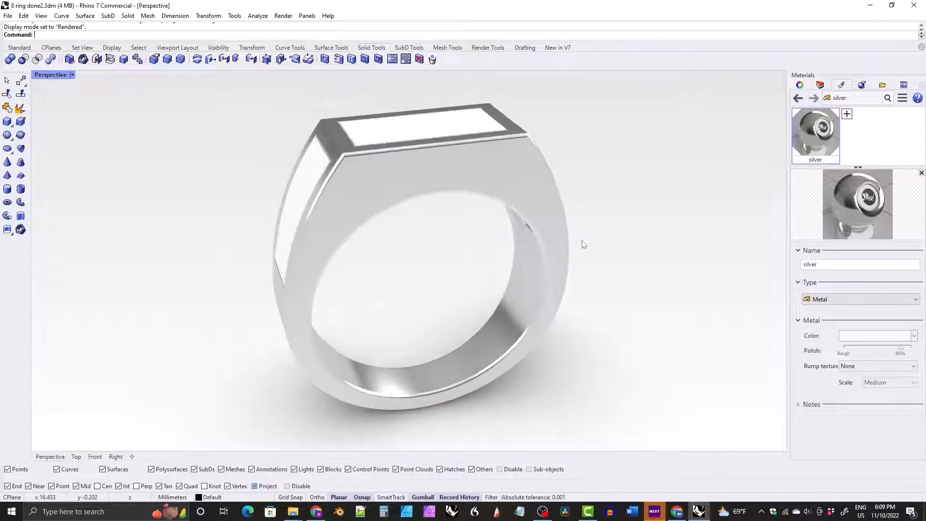
- Set the silver material's colour to the Silver preset from the custom colour list
click(861, 337)
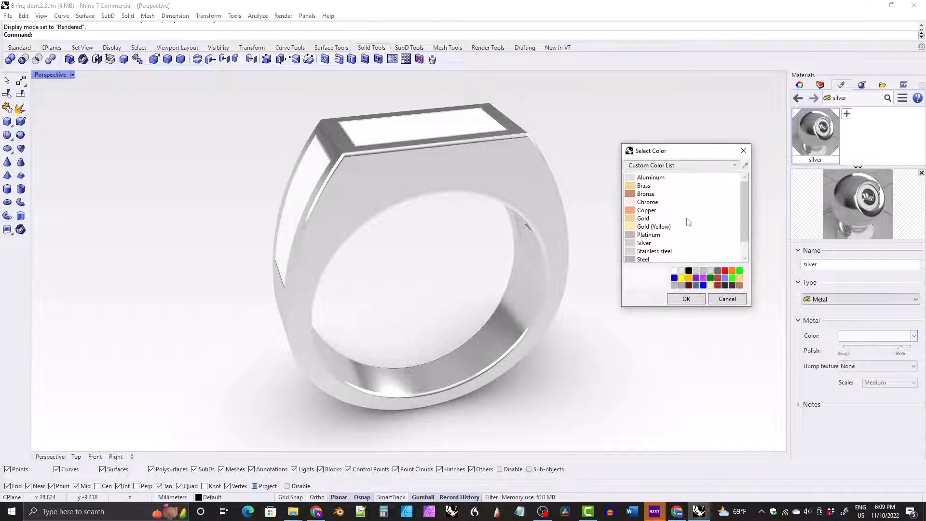
click(660, 167)
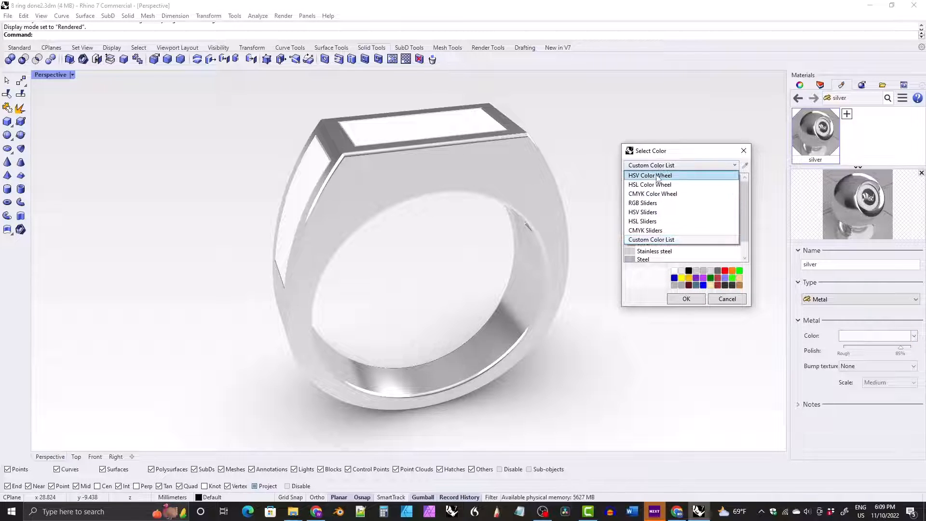
click(656, 175)
click(648, 165)
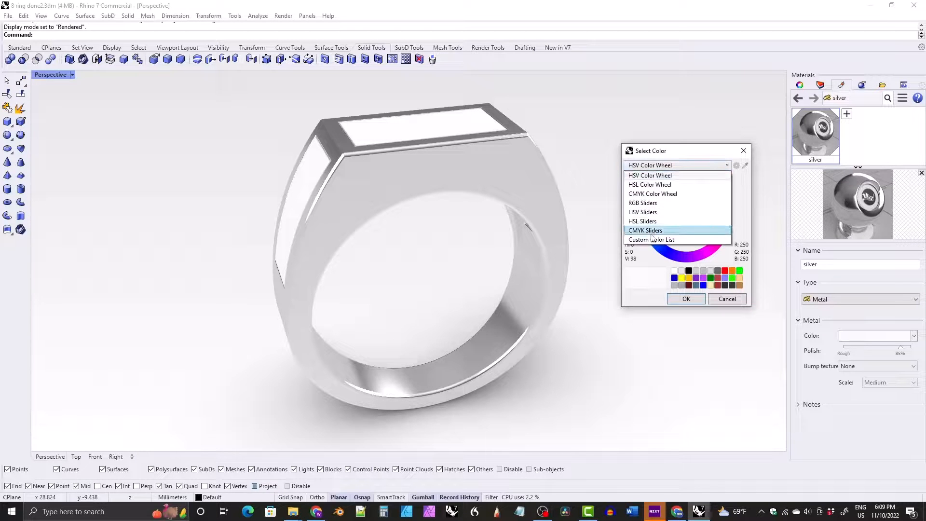
click(668, 238)
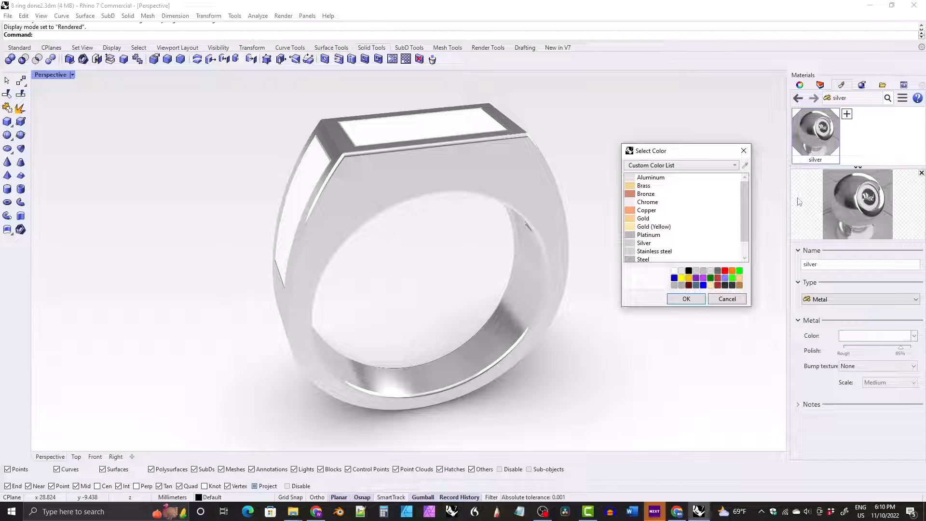
drag(743, 216, 741, 255)
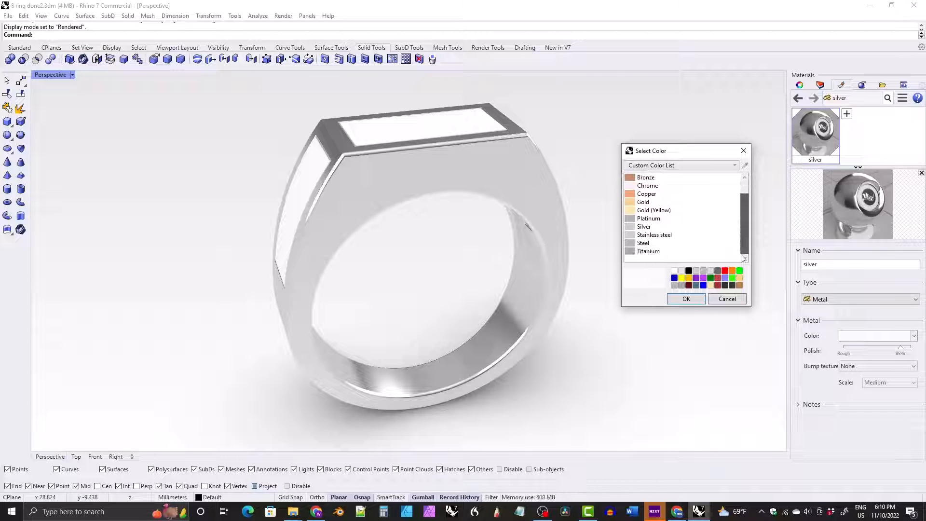
click(648, 227)
click(679, 301)
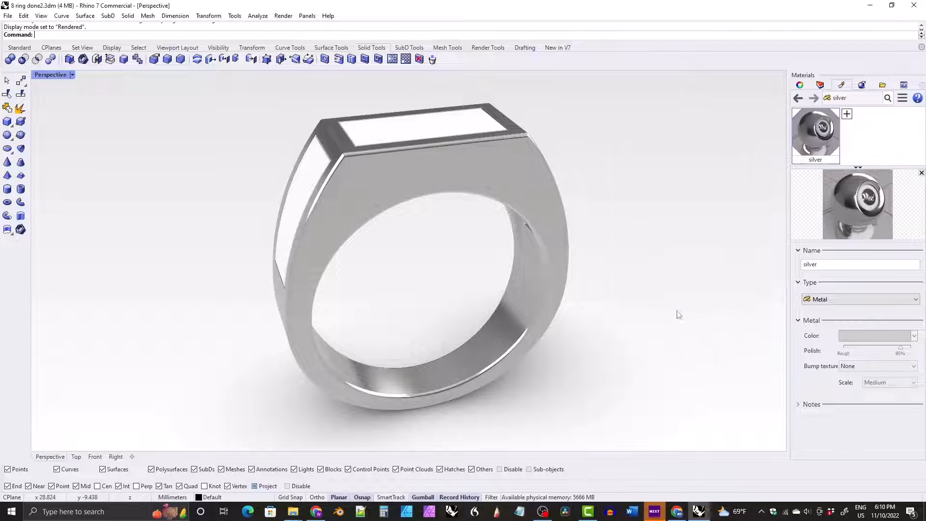
- Try the silver material's polish at 63%, 100% and 70% to compare the finishes on the ring
right_drag(477, 255, 597, 248)
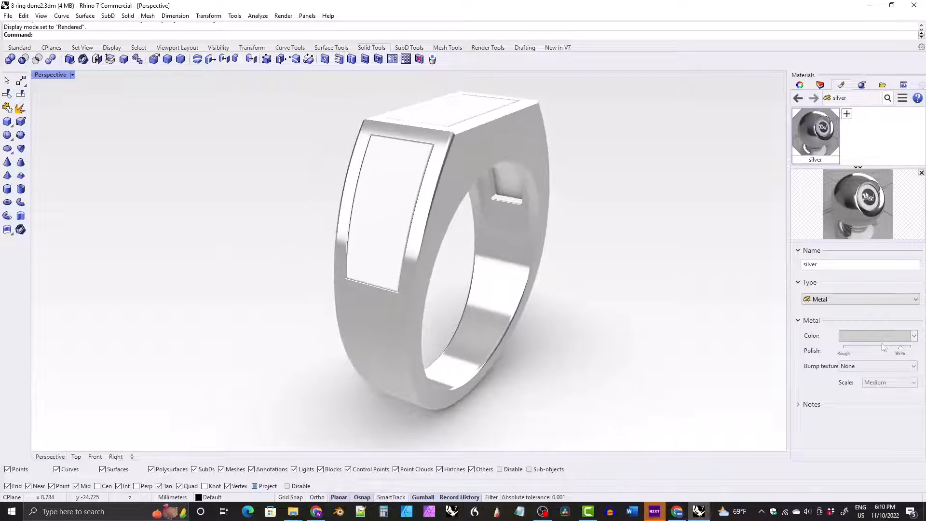
drag(900, 349, 894, 349)
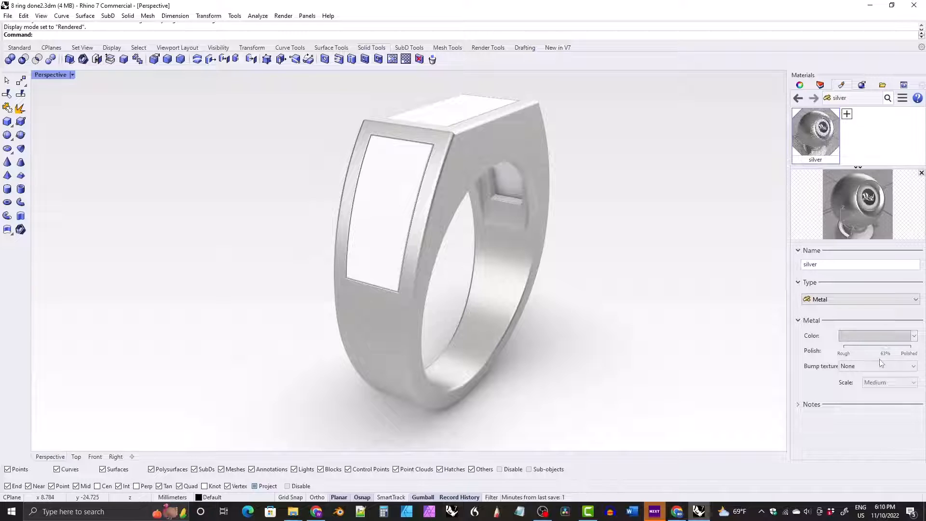
drag(887, 360, 912, 357)
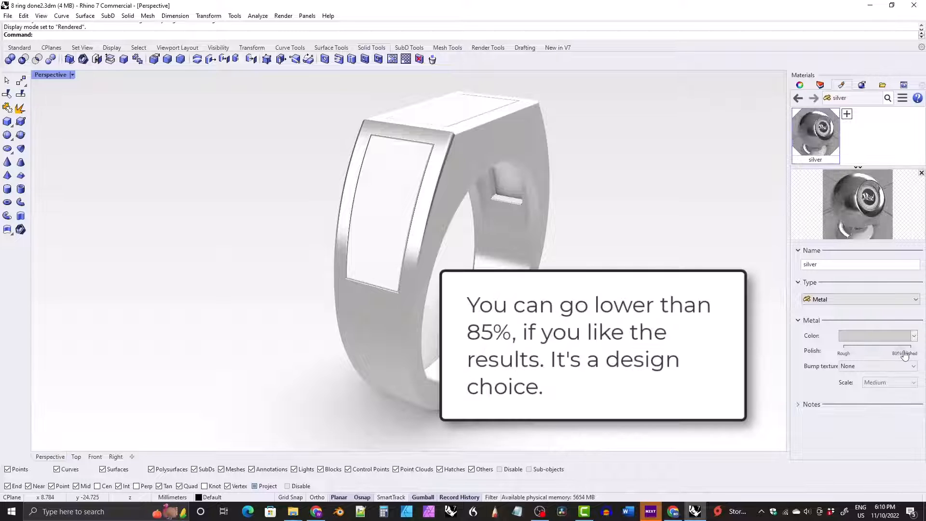
right_drag(437, 270, 715, 307)
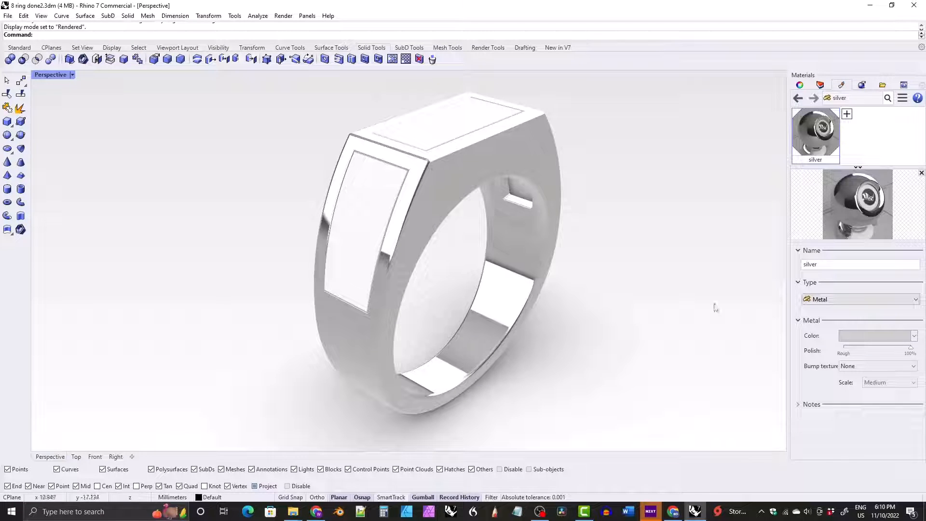
click(908, 353)
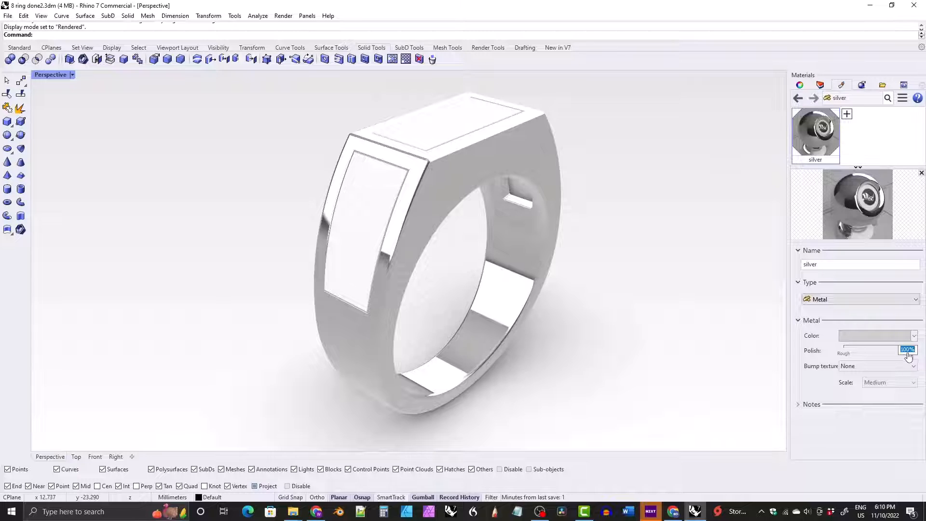
text(70)
key(Return)
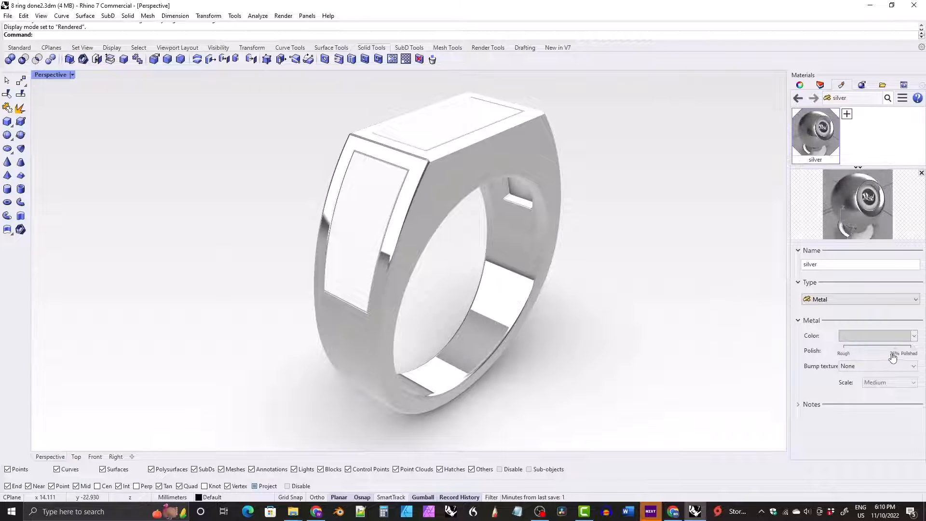
- Set the silver material's polish to 90% and check the finish on the ring
click(892, 355)
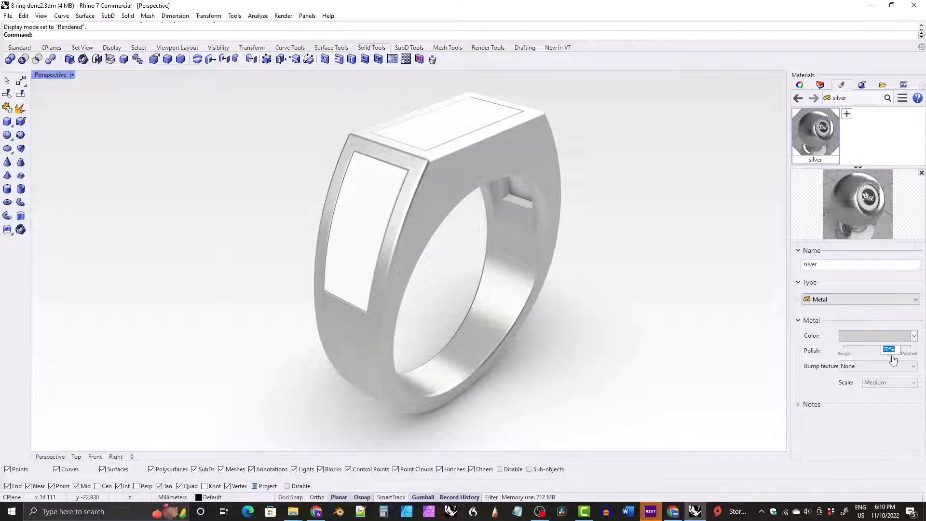
text(90)
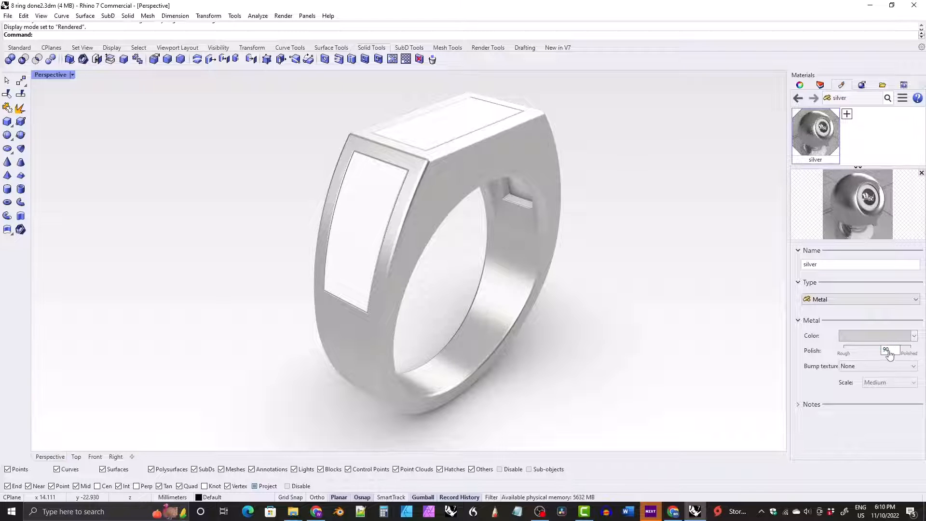
key(Return)
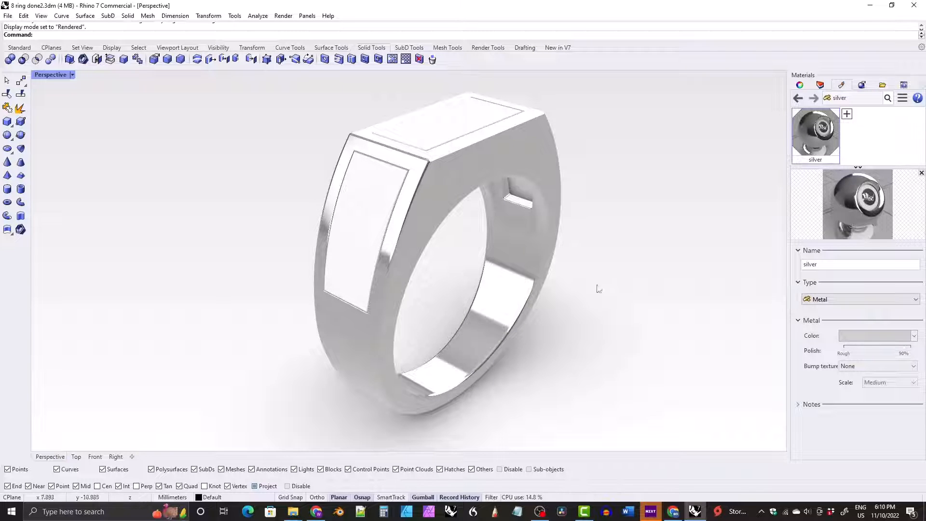
right_drag(424, 263, 453, 263)
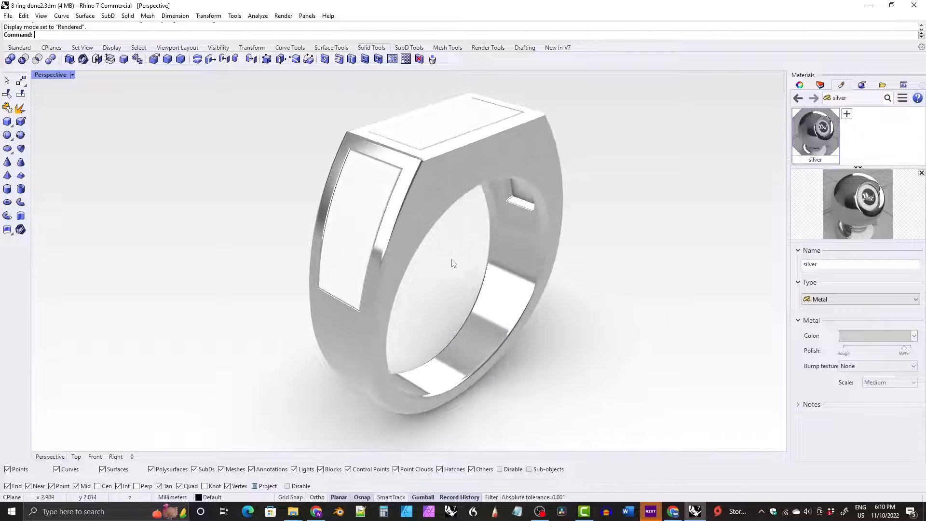
- Create a Paint material named onyx
click(846, 114)
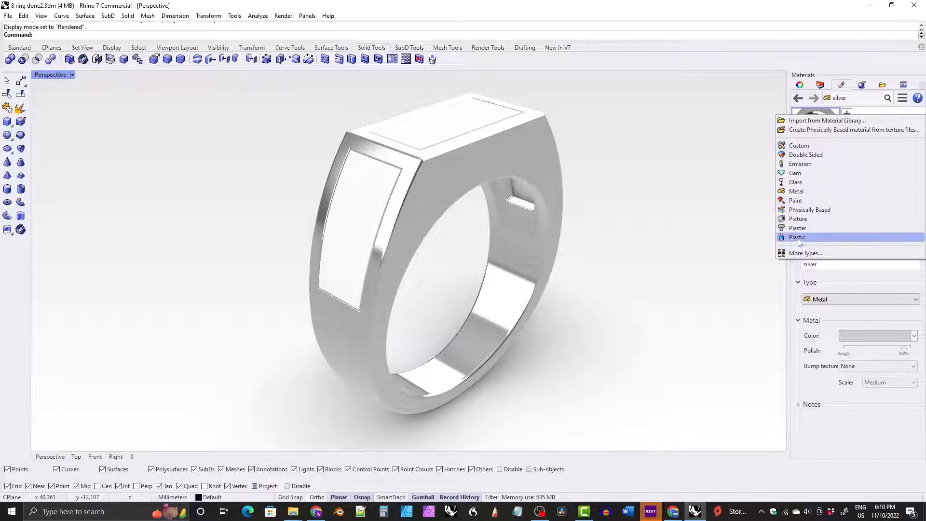
click(796, 201)
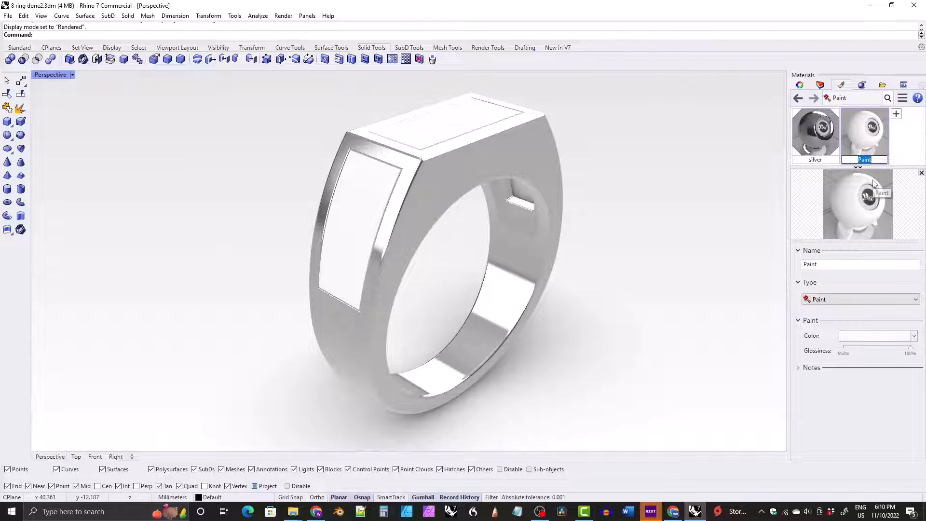
text(g)
key(Return)
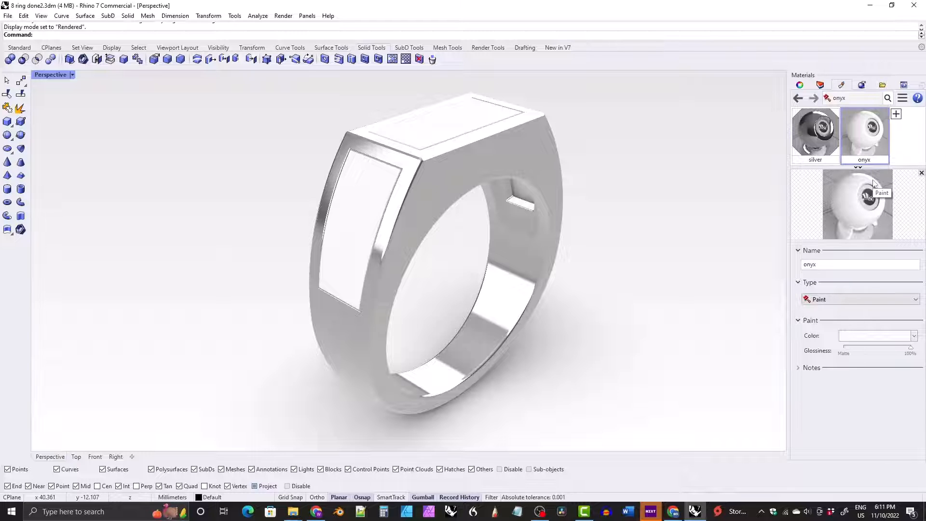
- Set the onyx material's colour to Black and assign it to the ring's top inlay
click(866, 336)
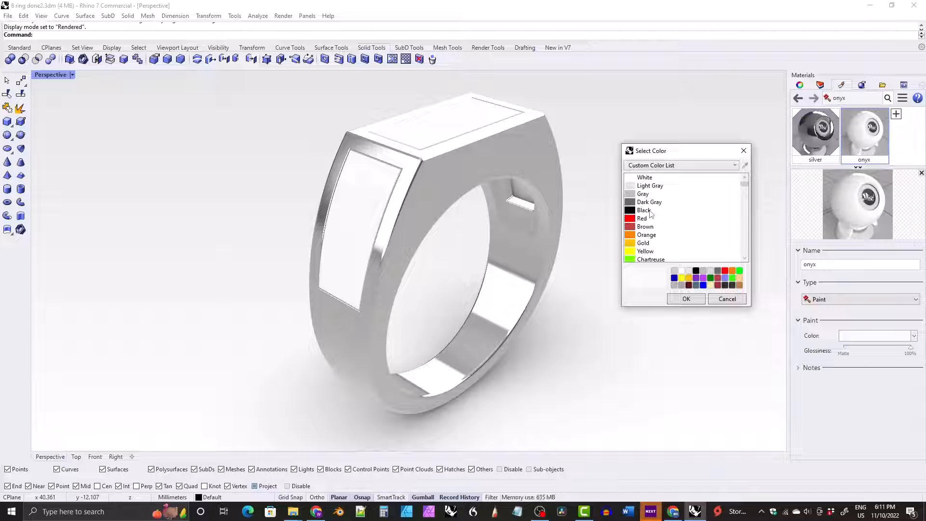
click(650, 212)
click(685, 299)
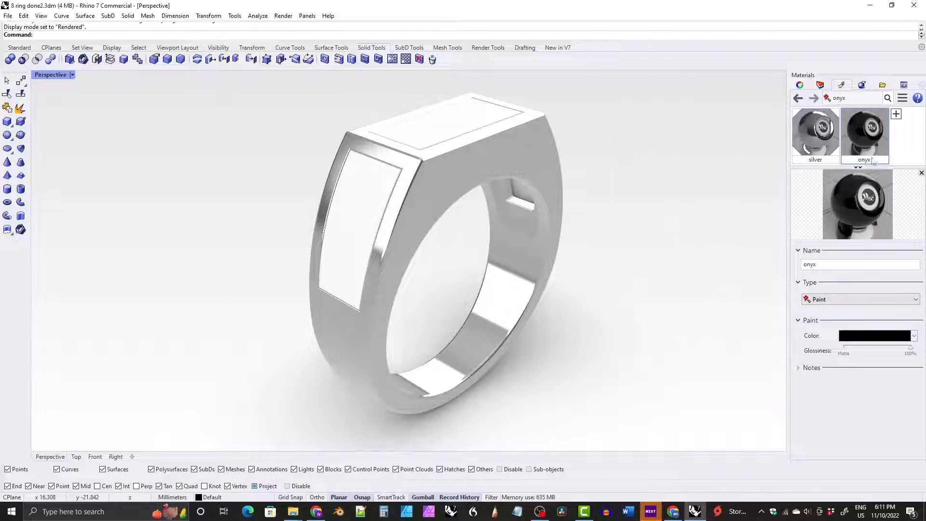
drag(838, 140, 471, 121)
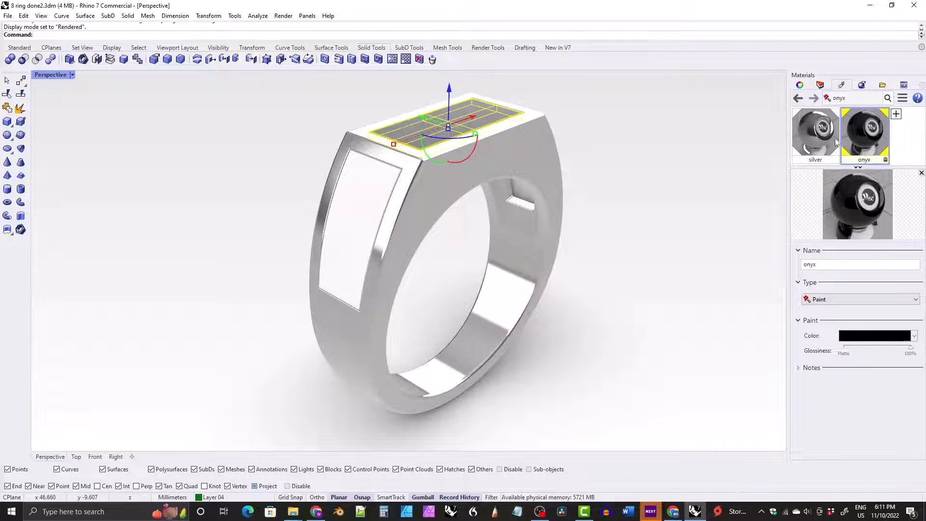
- Assign the onyx material to the inlays on both sides of the ring
drag(838, 143, 378, 212)
right_drag(378, 212, 299, 217)
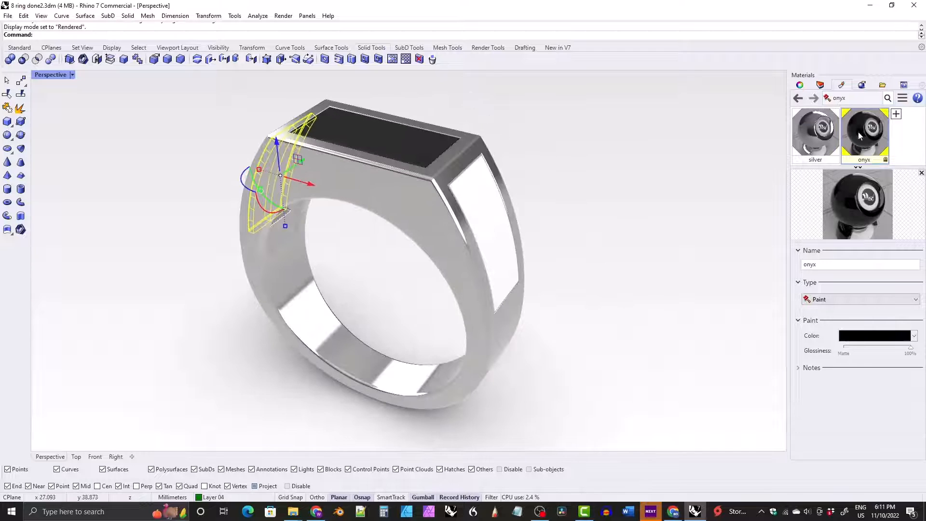
drag(864, 137, 500, 204)
right_drag(620, 269, 618, 209)
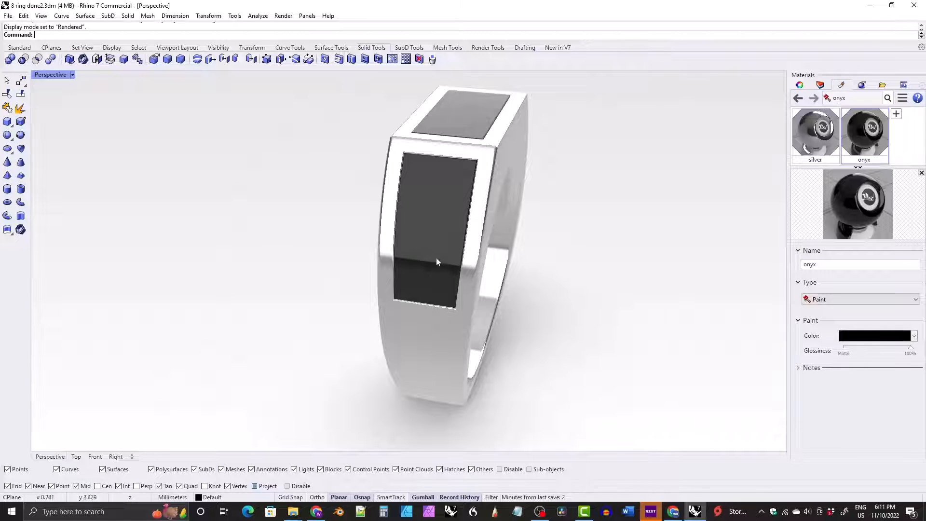
- Set the onyx material's glossiness to 90% and check the finish on the ring
double_click(909, 353)
text(90)
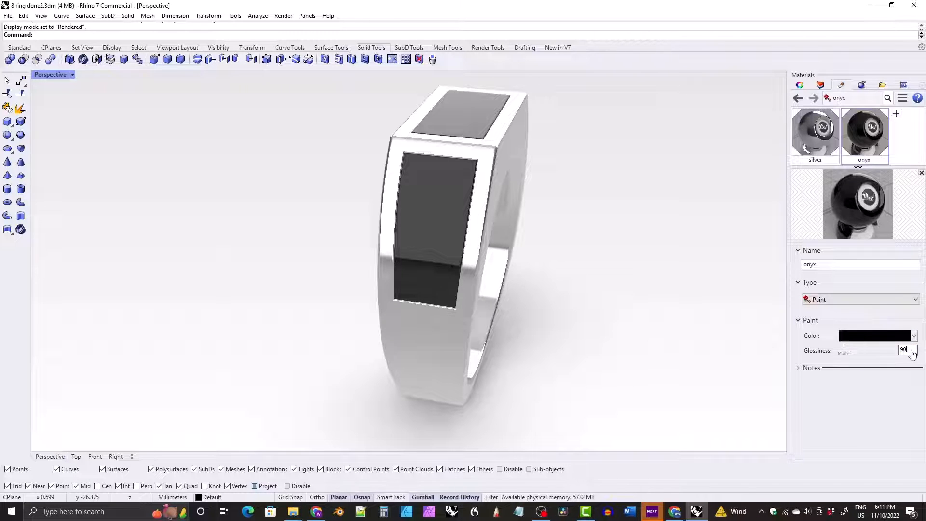
key(Return)
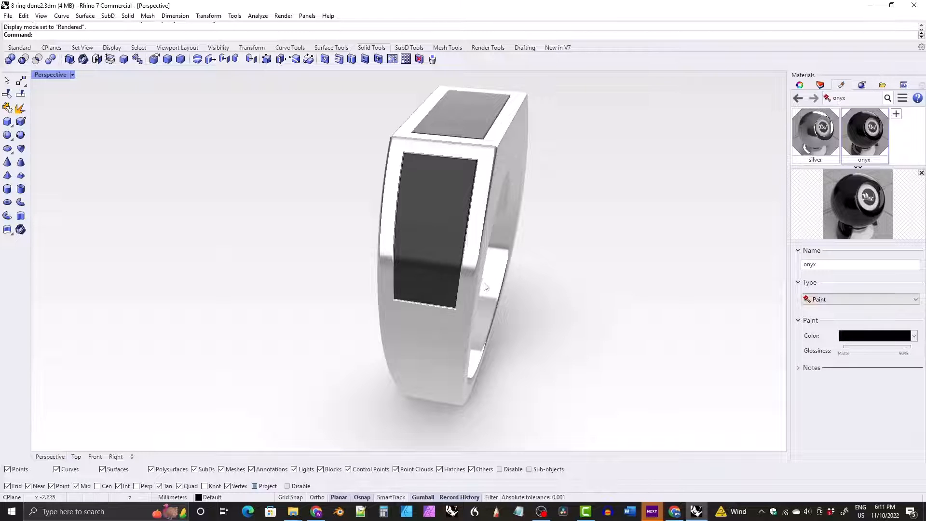
right_drag(503, 222, 429, 235)
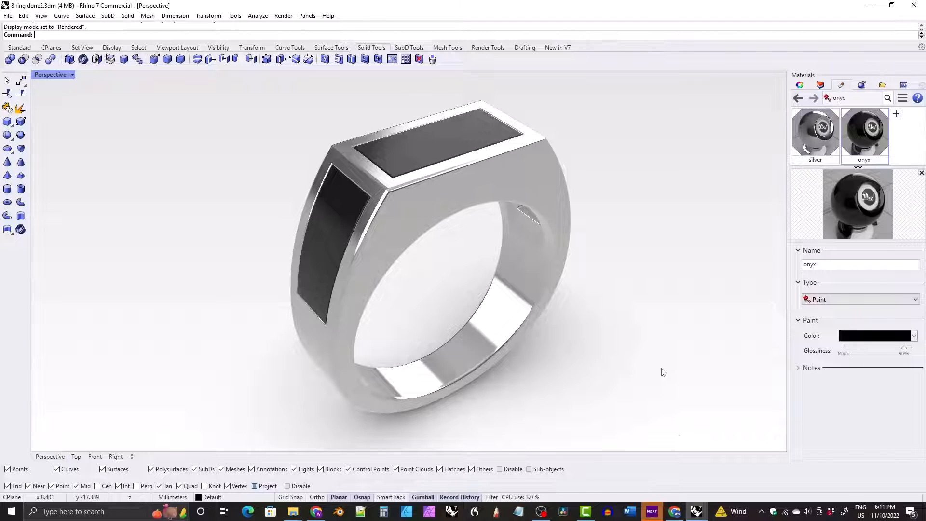
- Switch to Chrome and open the textures.com website
click(674, 511)
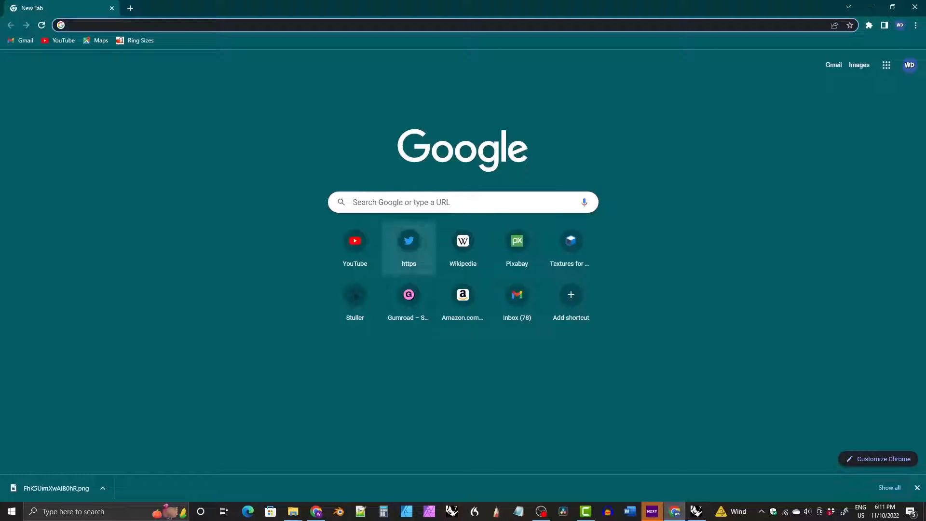
text(te)
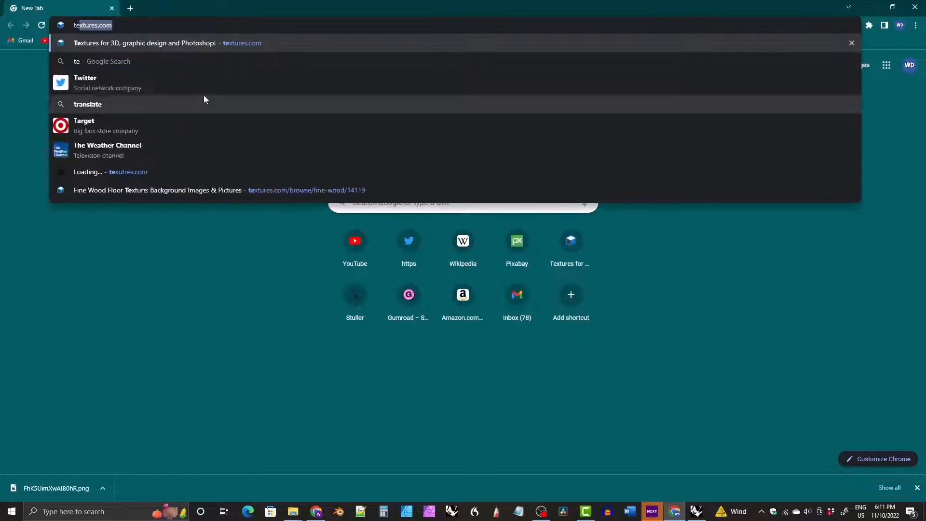
text(xtures.com)
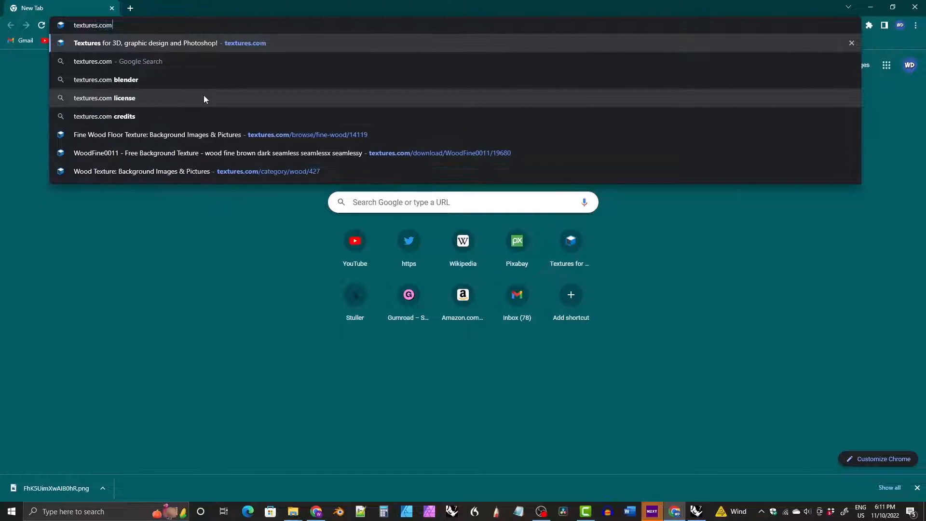
key(Return)
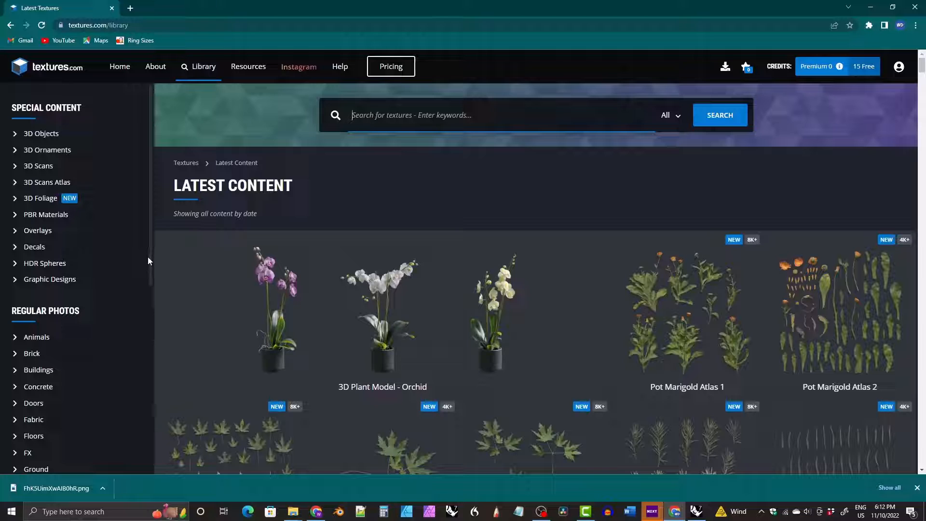
- Browse the texture library's Wood category and open its Fine Wood subcategory
scroll(149, 261, down, 1)
drag(151, 261, 135, 447)
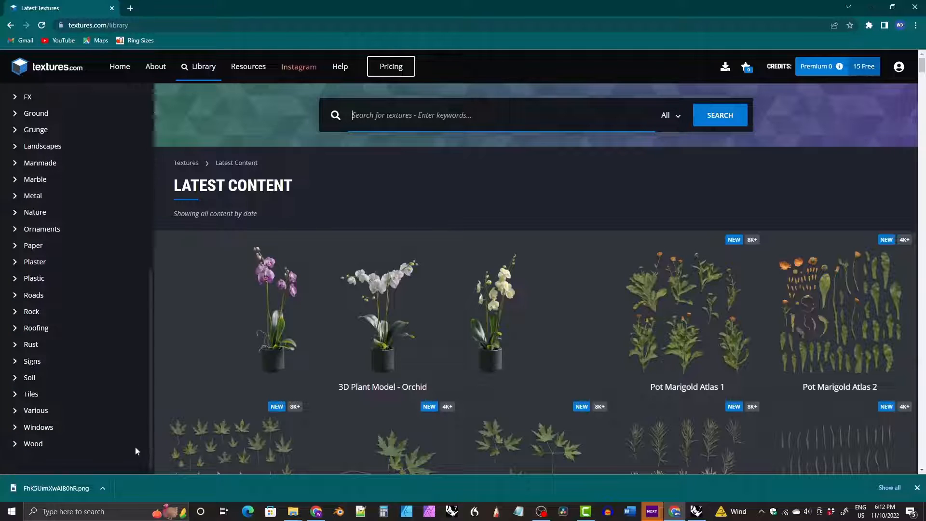
click(35, 447)
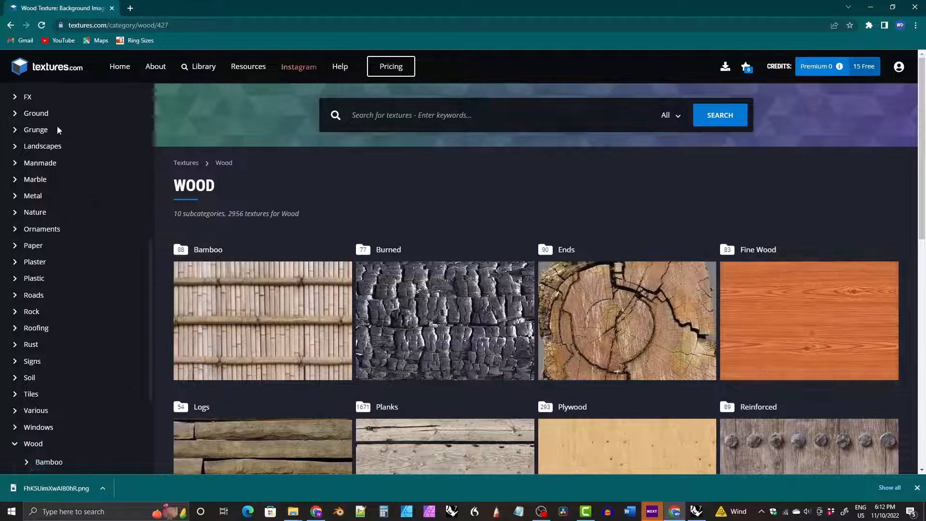
drag(150, 283, 154, 364)
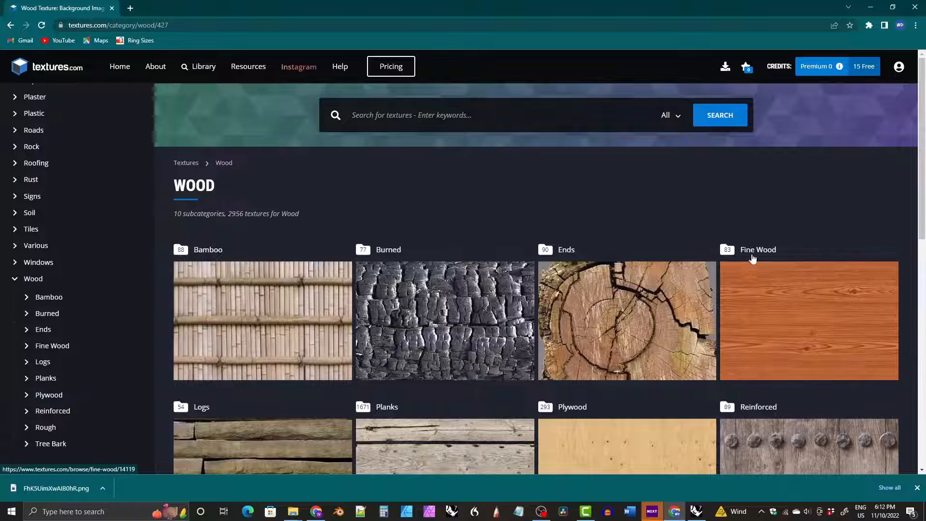
click(750, 261)
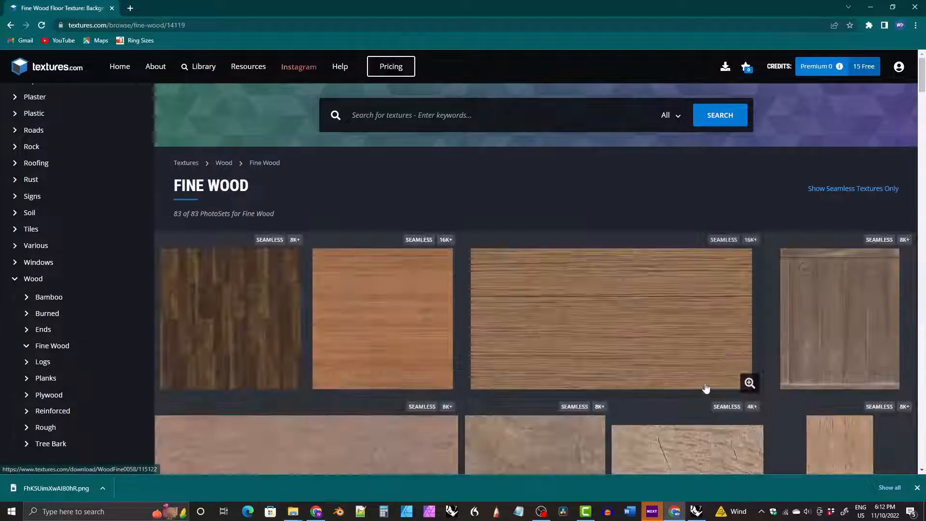
- Find the dark red WoodFine0011 texture, view its download sizes and close its details
drag(922, 81, 879, 318)
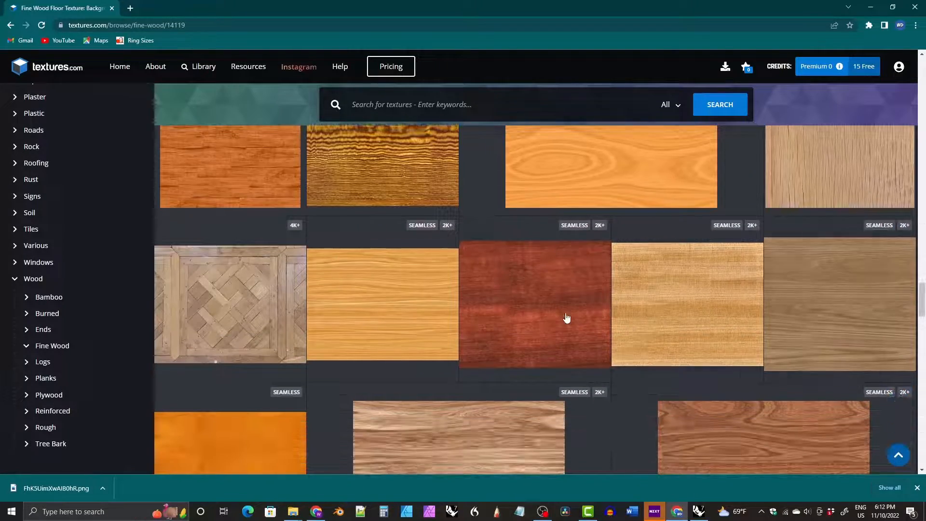
click(547, 319)
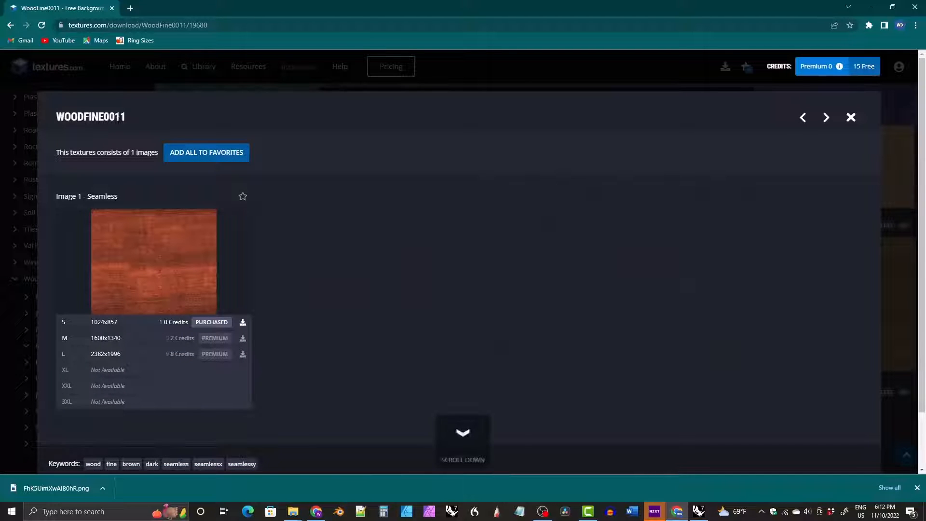
click(851, 117)
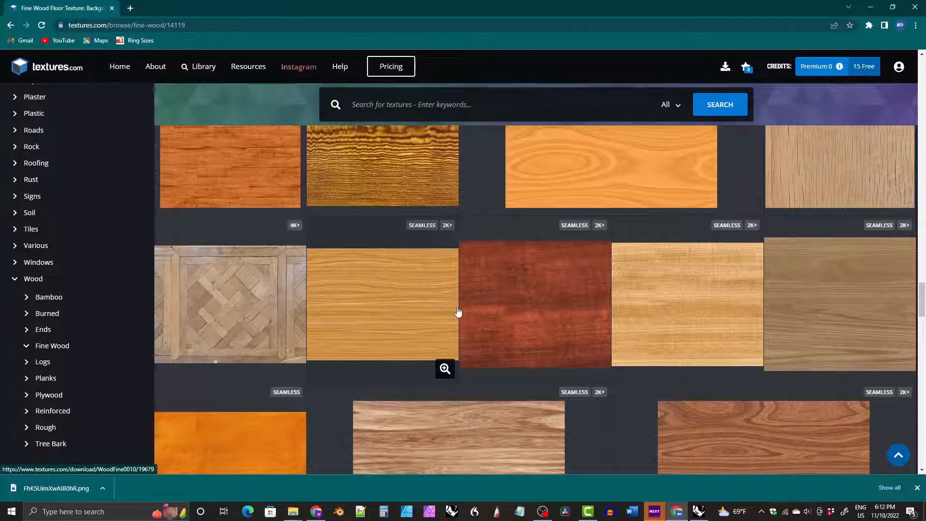
- Switch back to Rhino and create a Physically Based material named wood
click(698, 510)
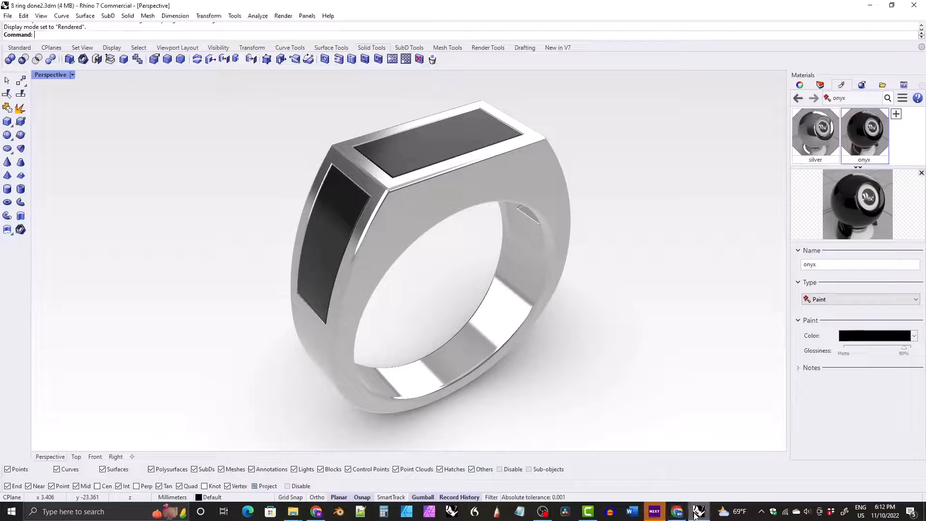
click(897, 117)
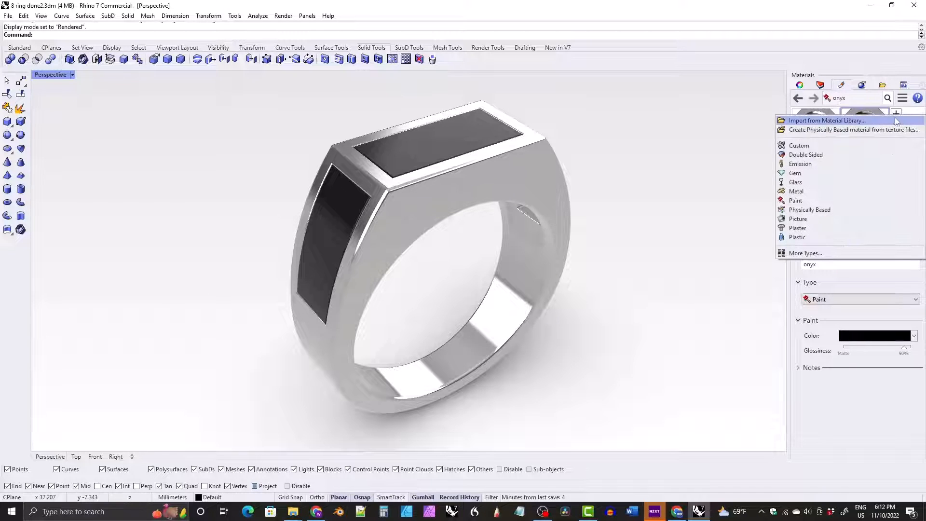
click(798, 210)
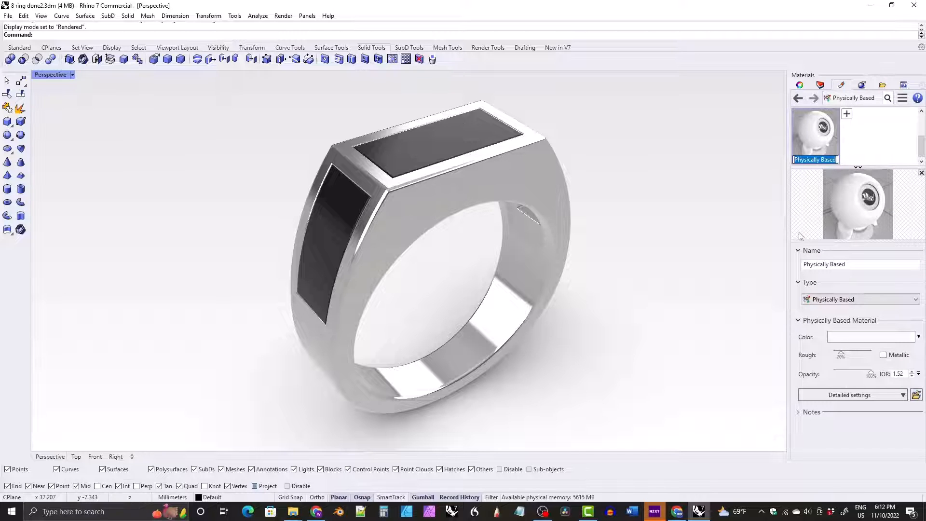
text(wood)
key(Return)
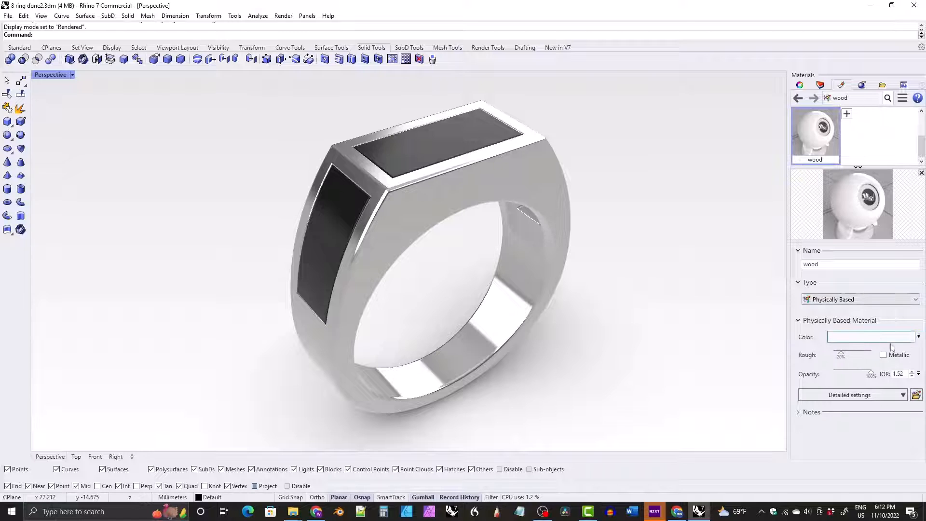
- Assign the image TexturesCom_WoodFine0011_seamless_S.jpg as the wood material's colour texture
click(919, 339)
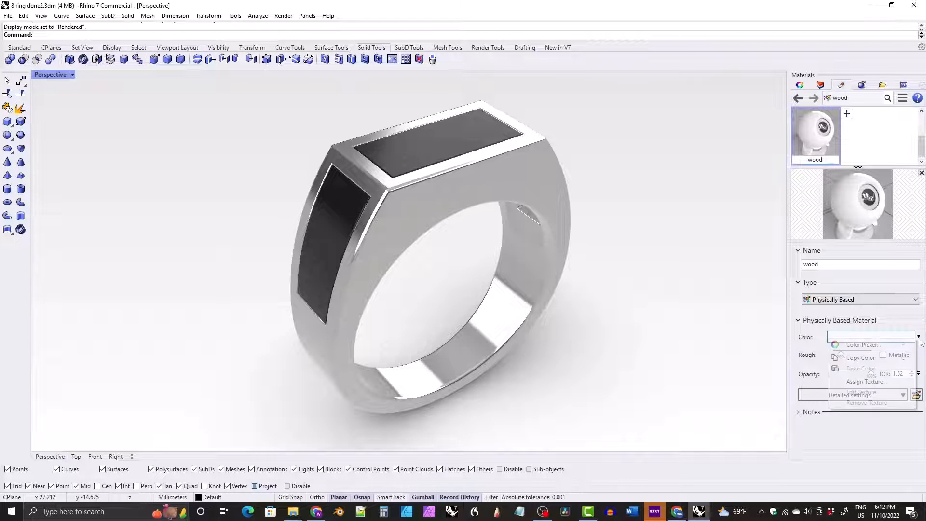
click(858, 383)
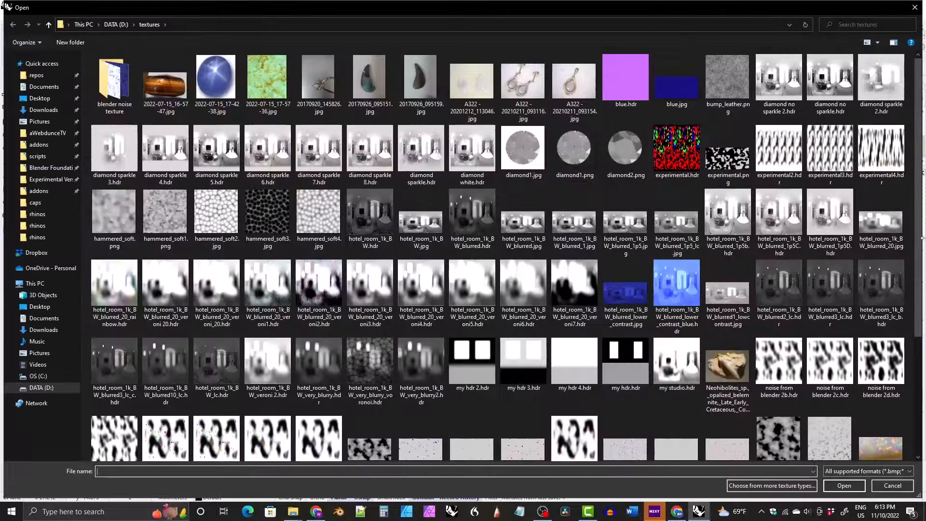
scroll(910, 374, down, 3)
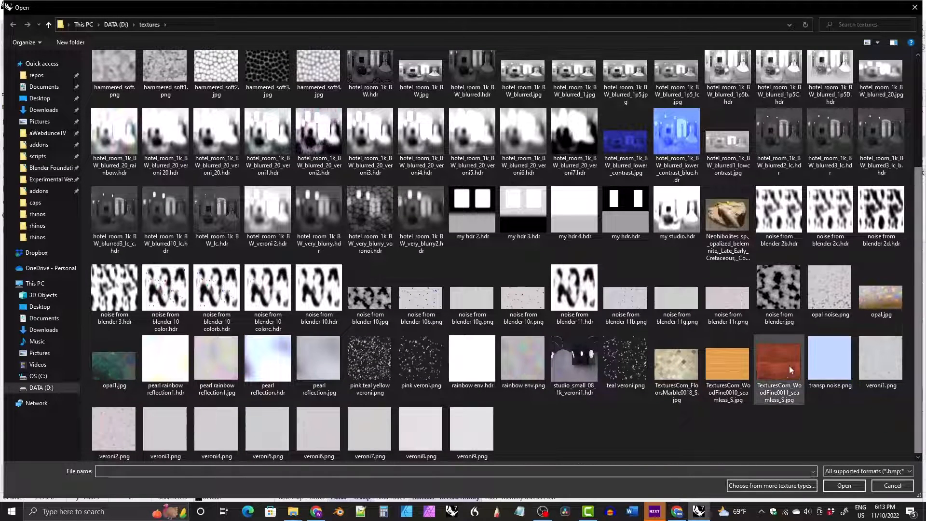
click(775, 369)
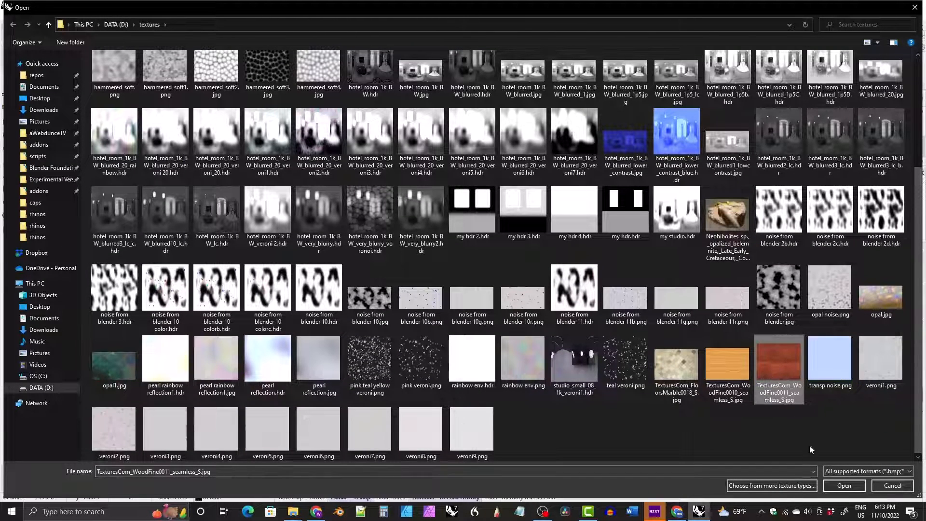
click(835, 485)
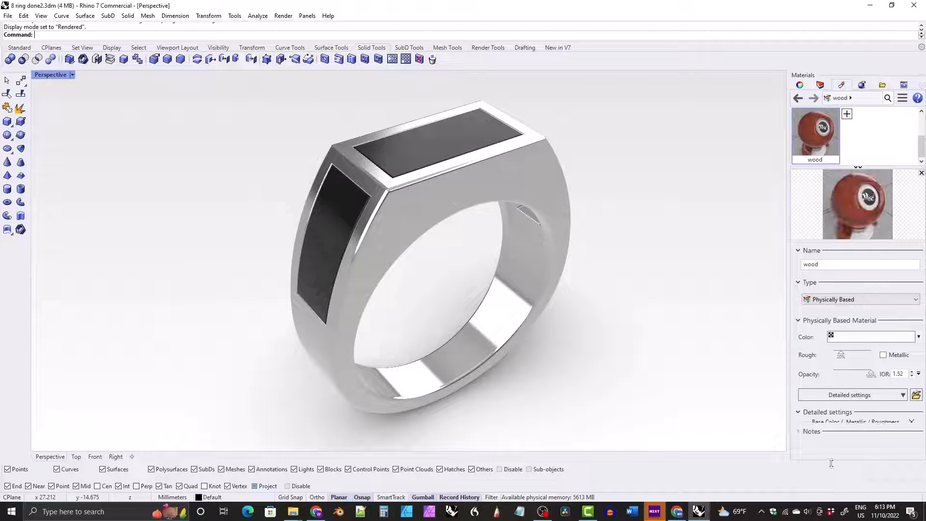
- Assign the wood material to the inlays on both sides of the ring
right_drag(536, 366, 622, 343)
drag(817, 144, 458, 199)
right_drag(666, 270, 453, 284)
drag(815, 133, 479, 243)
right_drag(553, 286, 562, 258)
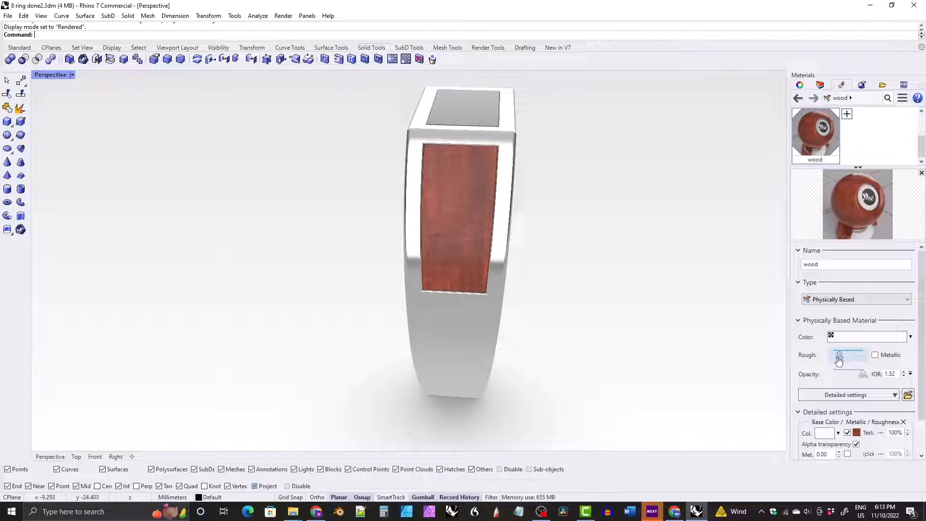
- Set the wood material's roughness to 10% and check the reflections on the side inlay
double_click(839, 357)
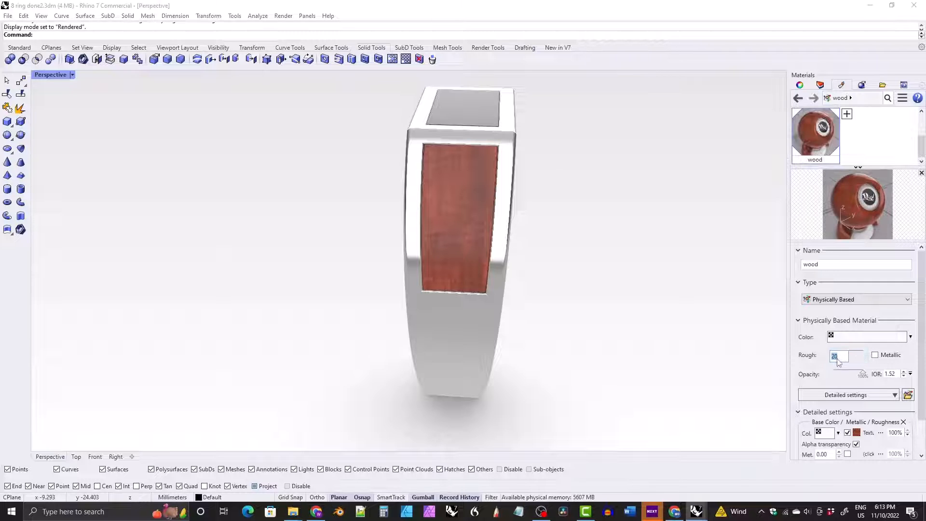
text(10)
key(Return)
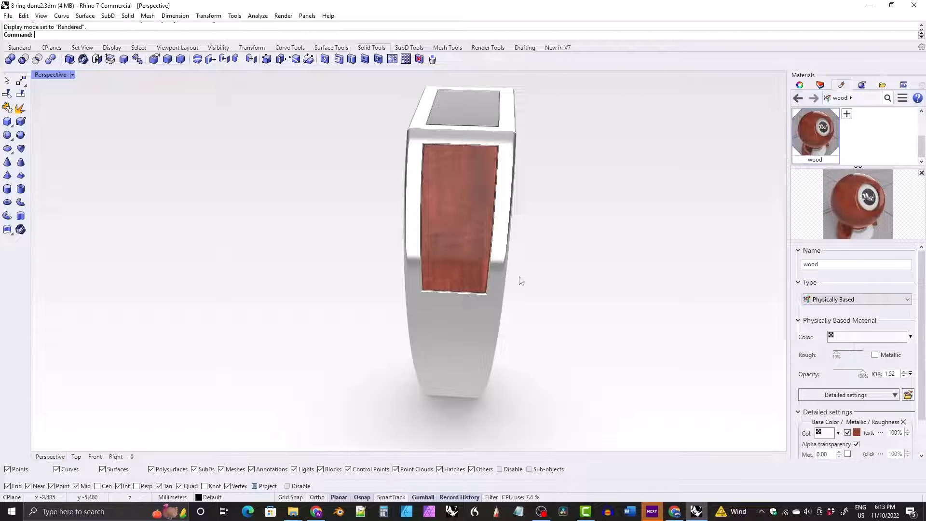
right_drag(470, 255, 448, 212)
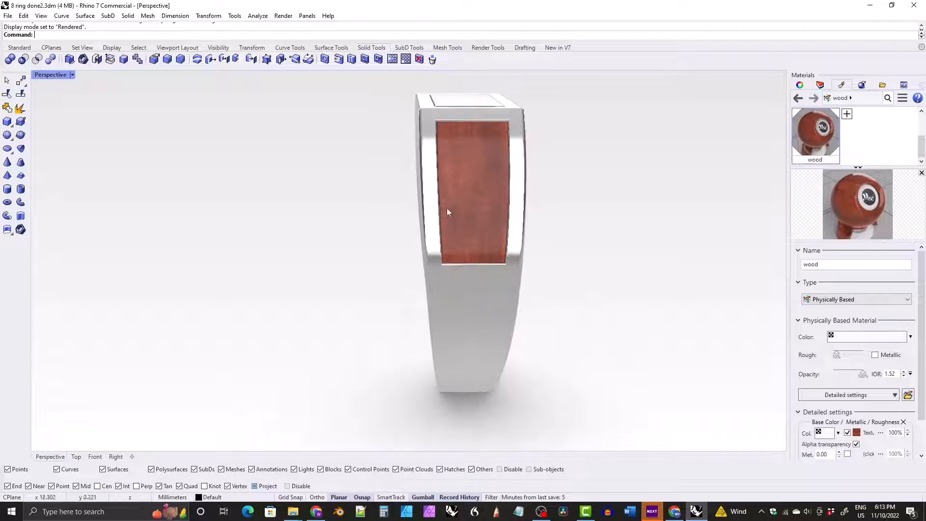
right_drag(488, 149, 472, 160)
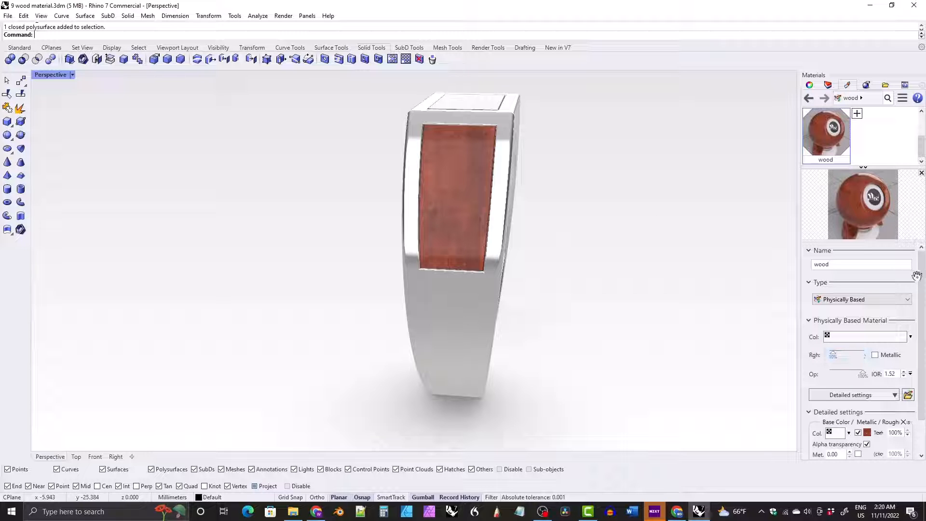
- Open the wood material's base colour texture settings and set its mapping rotation to 30°
scroll(923, 288, down, 2)
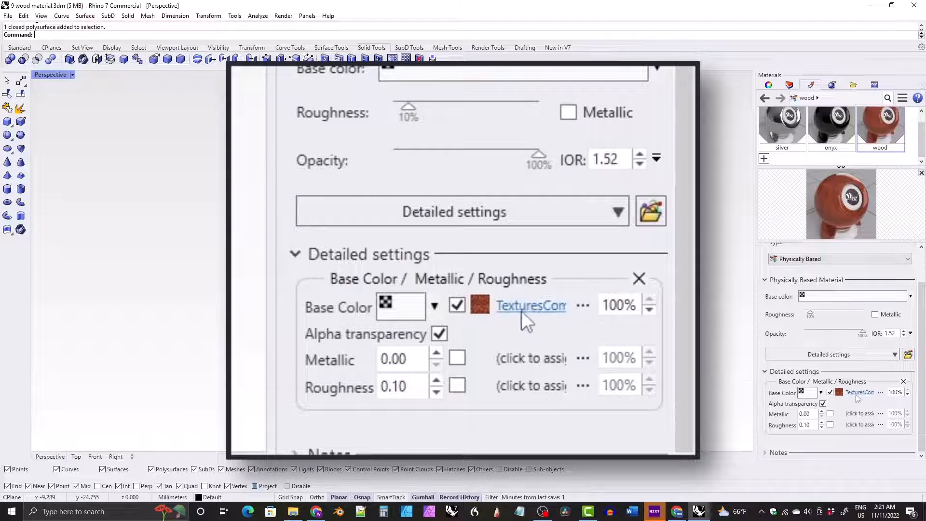
click(856, 395)
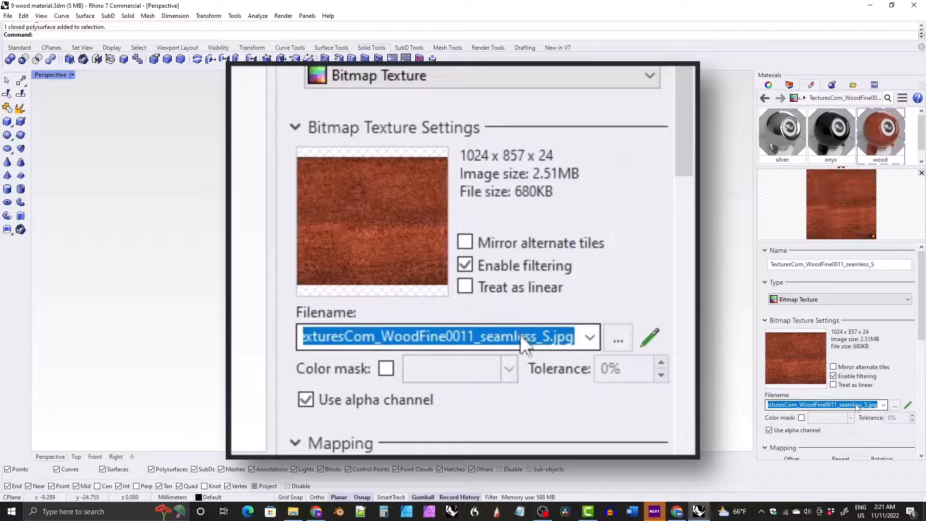
drag(921, 307, 912, 372)
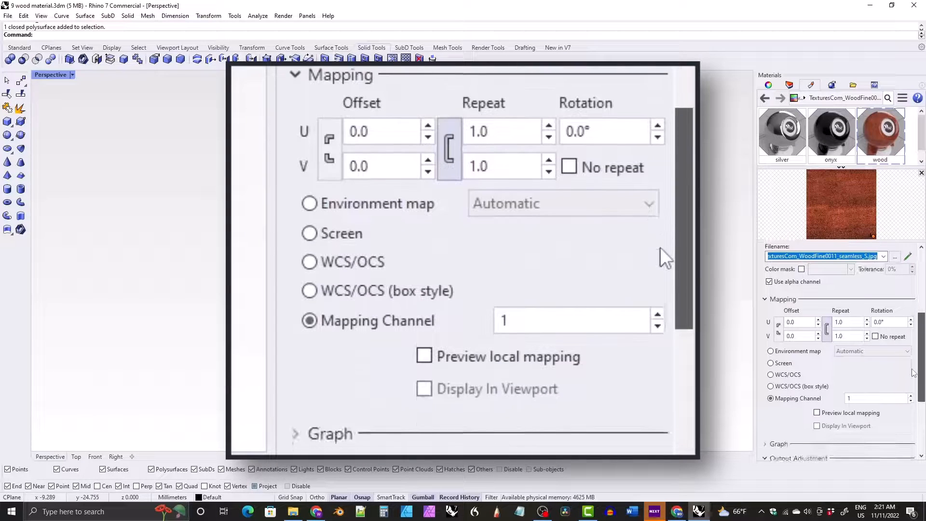
click(889, 321)
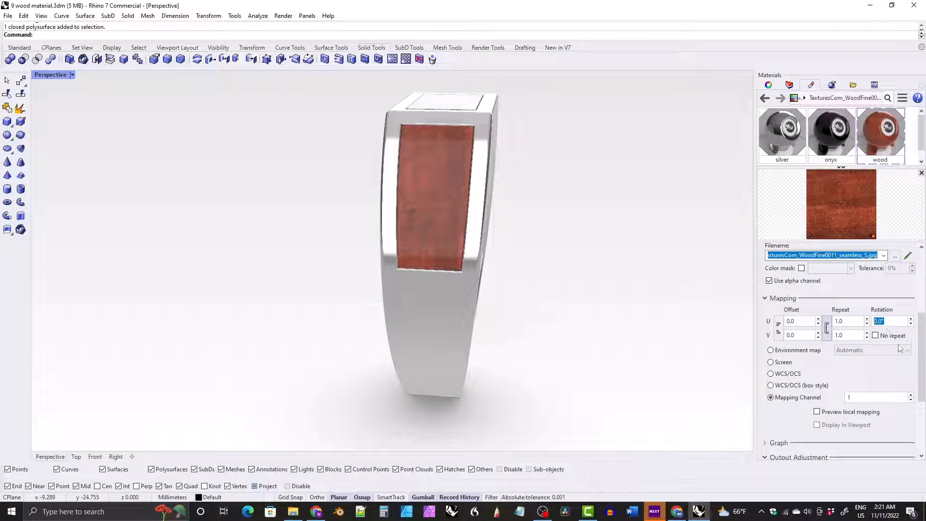
text(30)
key(Return)
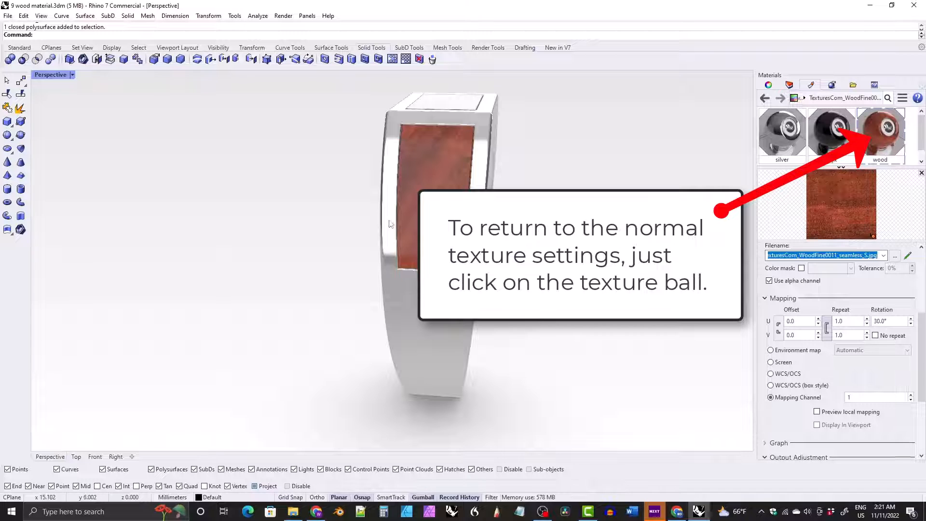
- Set the perspective viewport's display mode to Shaded
right_drag(270, 277, 397, 283)
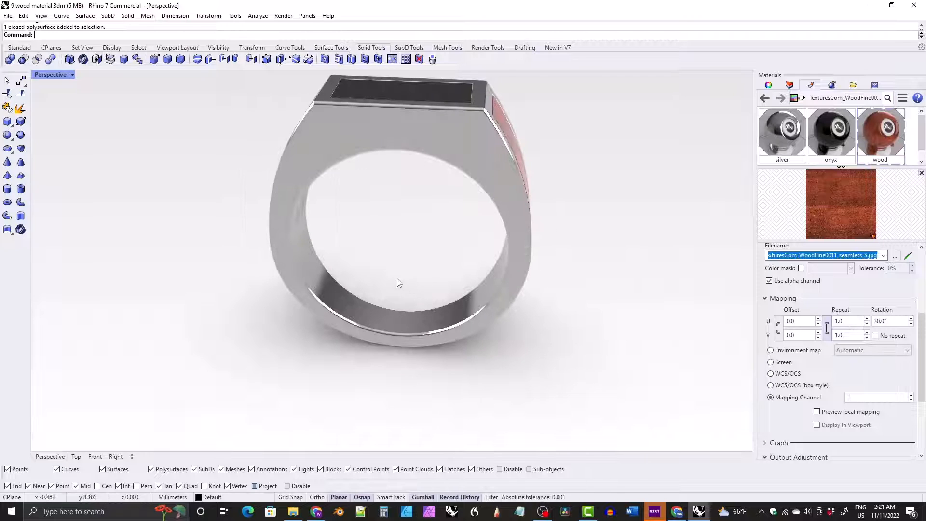
right_drag(394, 251, 354, 262)
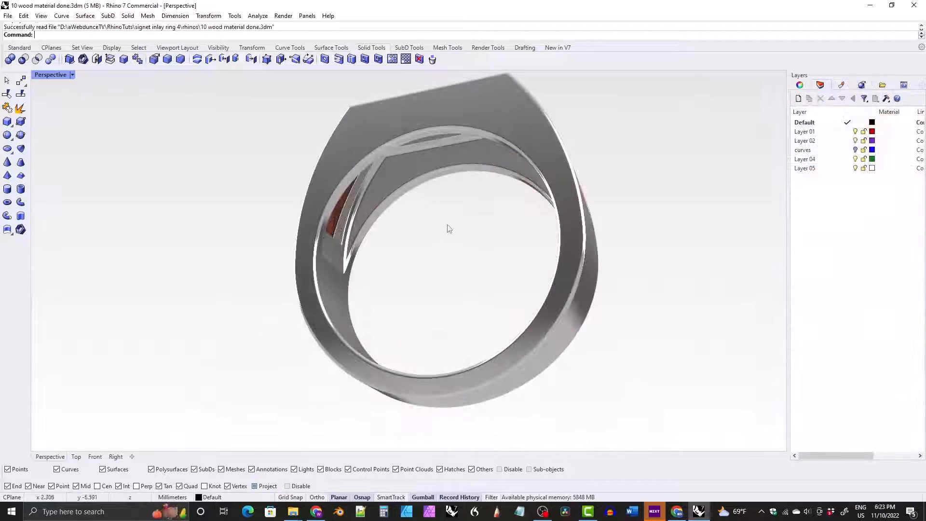
right_drag(447, 228, 421, 181)
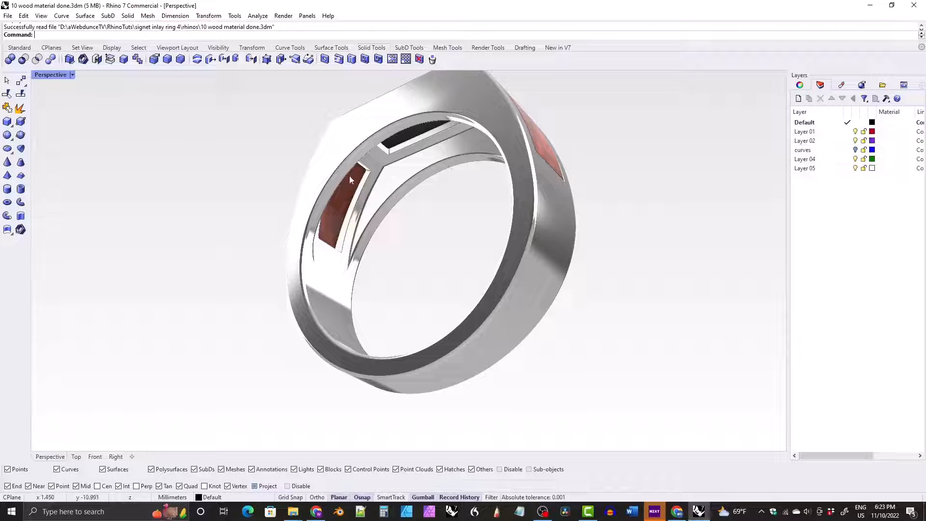
right_drag(362, 205, 106, 91)
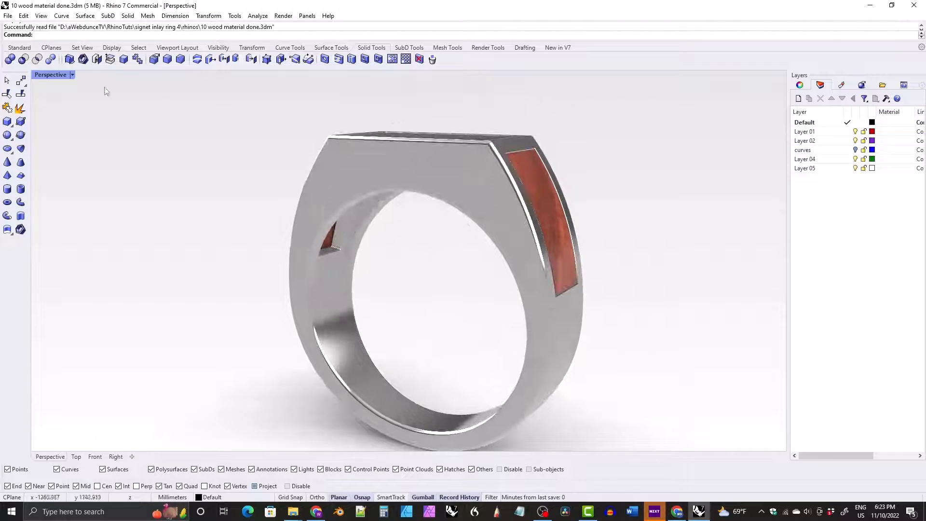
click(72, 75)
click(111, 94)
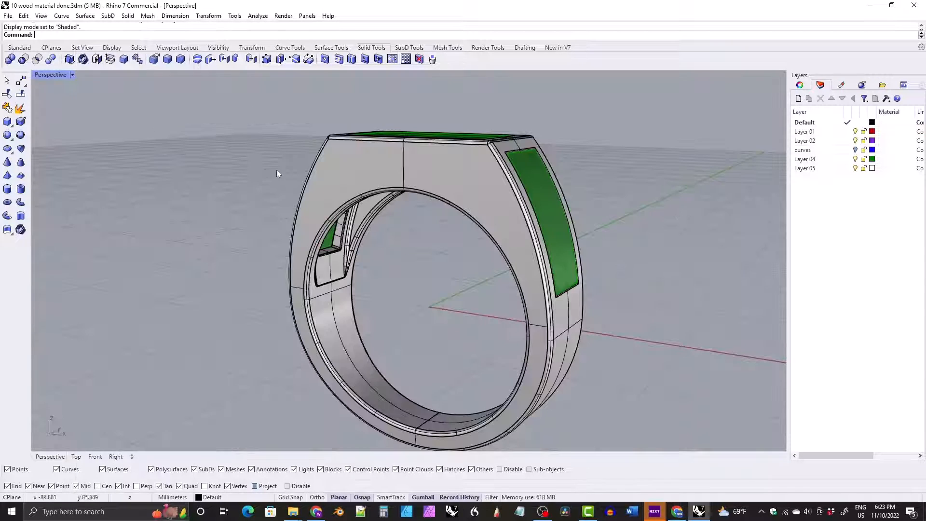
right_drag(277, 170, 365, 212)
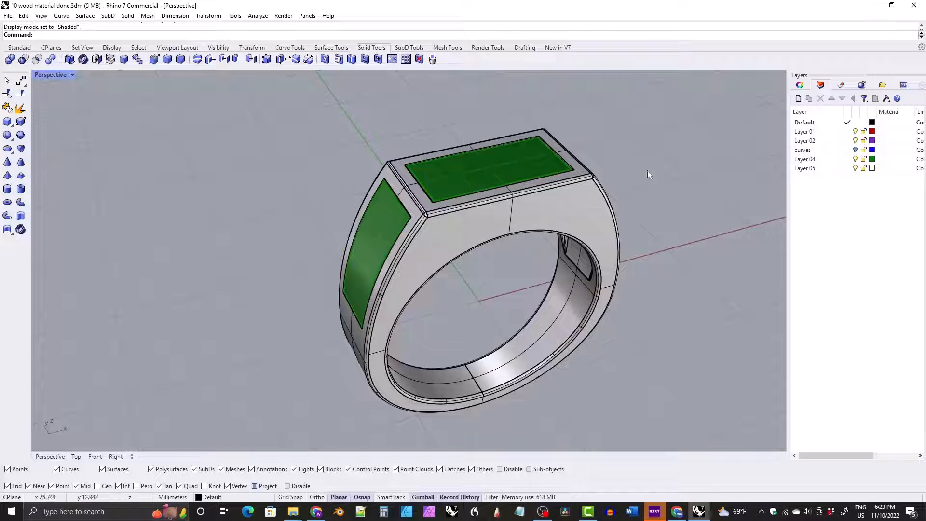
- Rename Layer 04 as gems and hide that layer
double_click(809, 159)
text(gems)
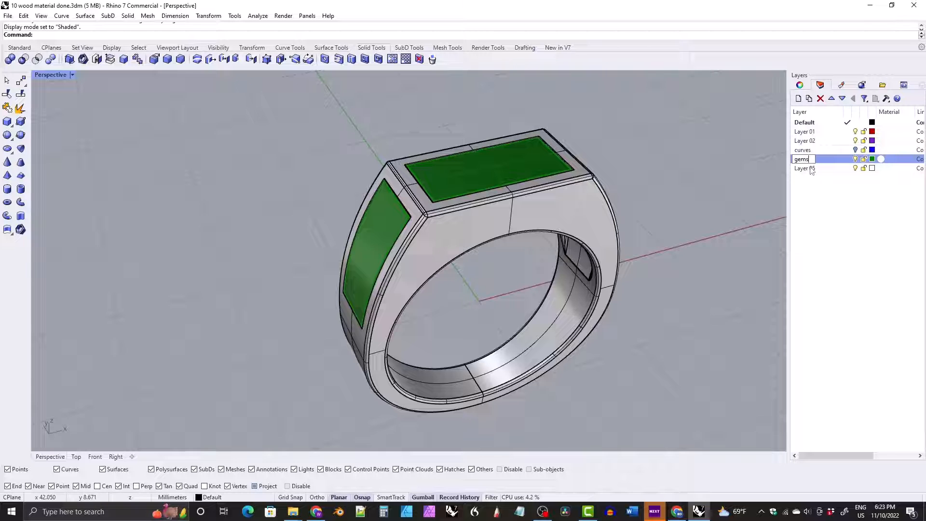
key(Return)
click(855, 159)
- Start extracting surfaces from the ring body with the Copy option set to No
right_drag(530, 261, 269, 129)
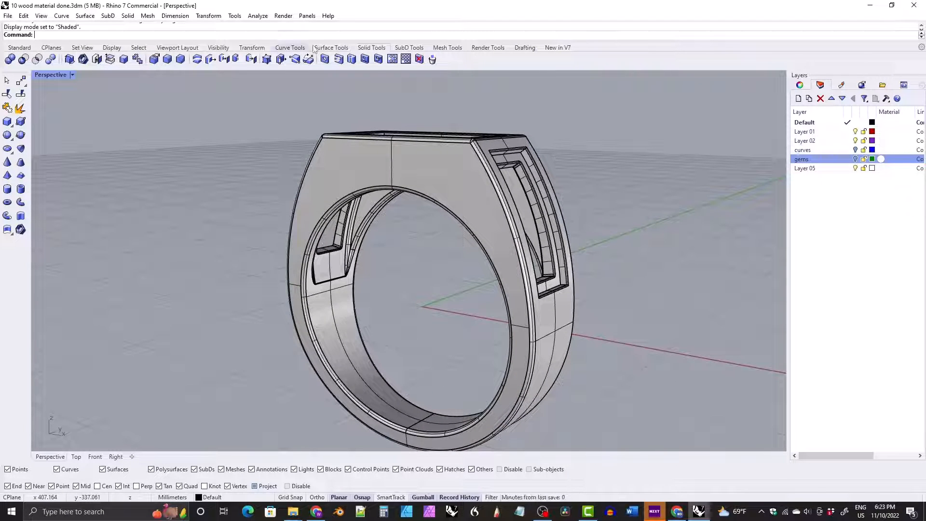
click(109, 60)
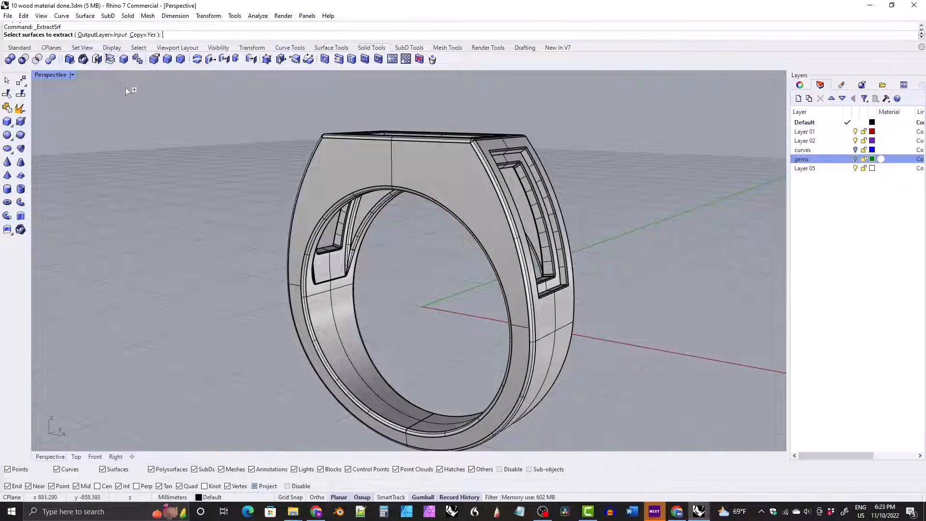
click(142, 35)
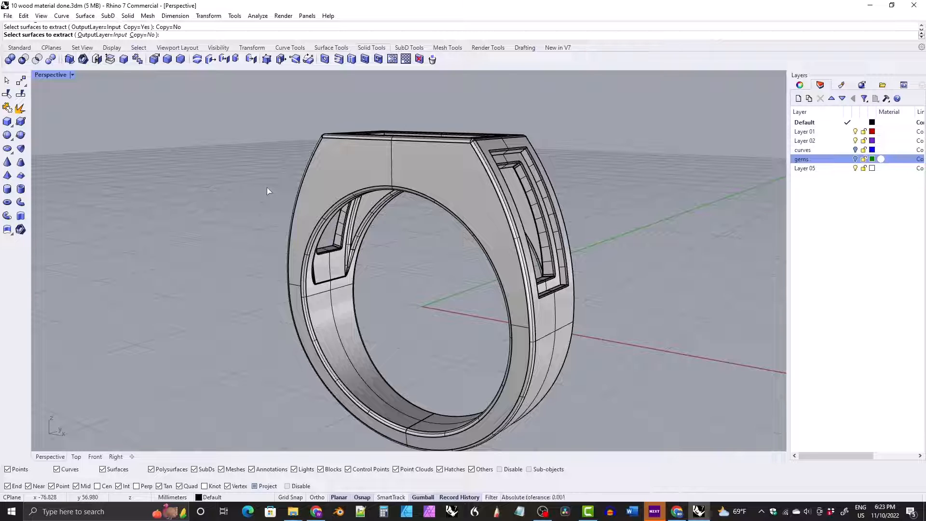
shift+right_drag(316, 231, 343, 227)
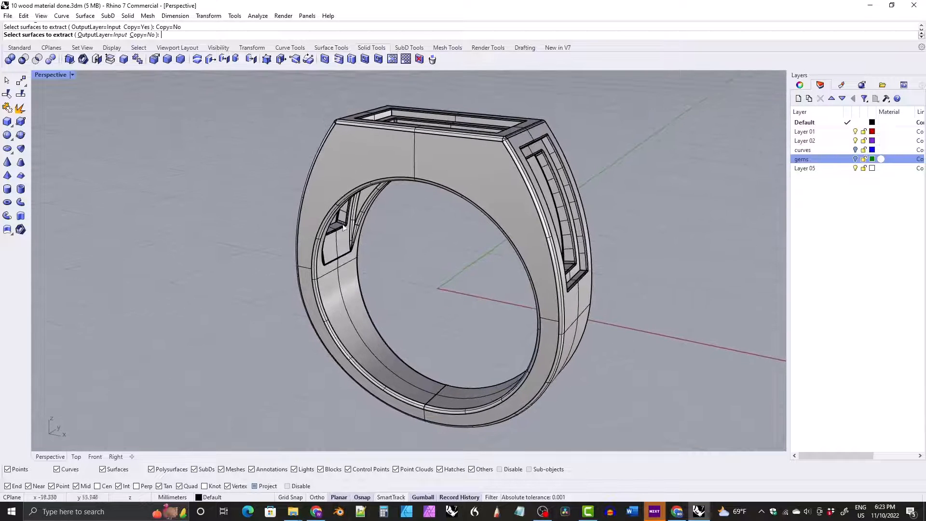
- Extract the band's inner surface and the ledge surfaces of the top and both side recesses from the ring body
click(344, 311)
right_drag(268, 252, 354, 180)
click(357, 186)
right_drag(417, 241, 359, 212)
click(424, 202)
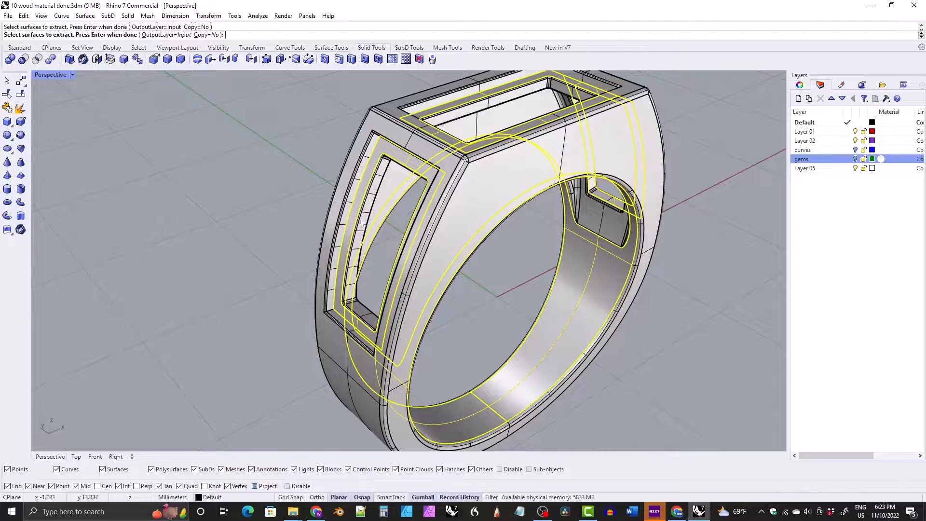
key(Return)
- Move the extracted surfaces and the outer ring shell along the green axis to opposite sides of the inner inlay-seat part
scroll(405, 167, down, 6)
right_drag(511, 212, 447, 249)
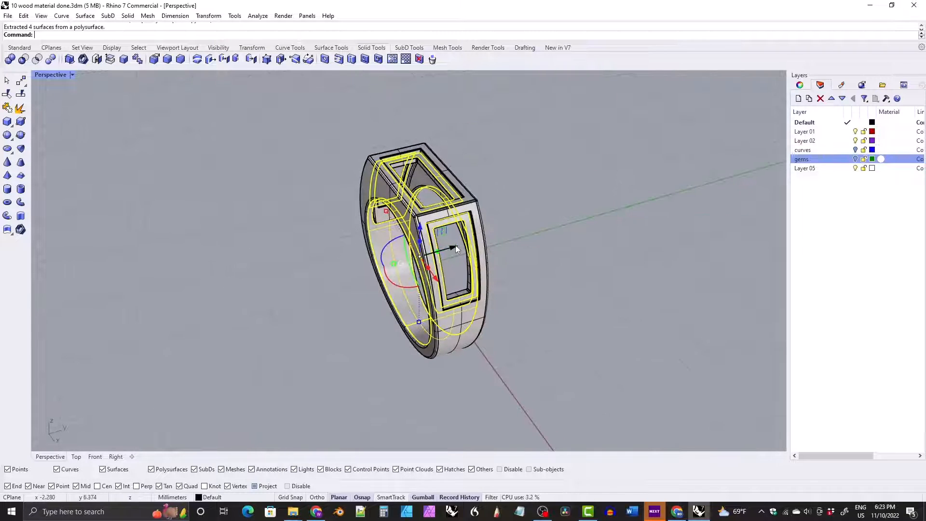
drag(456, 248, 302, 265)
right_drag(302, 265, 352, 277)
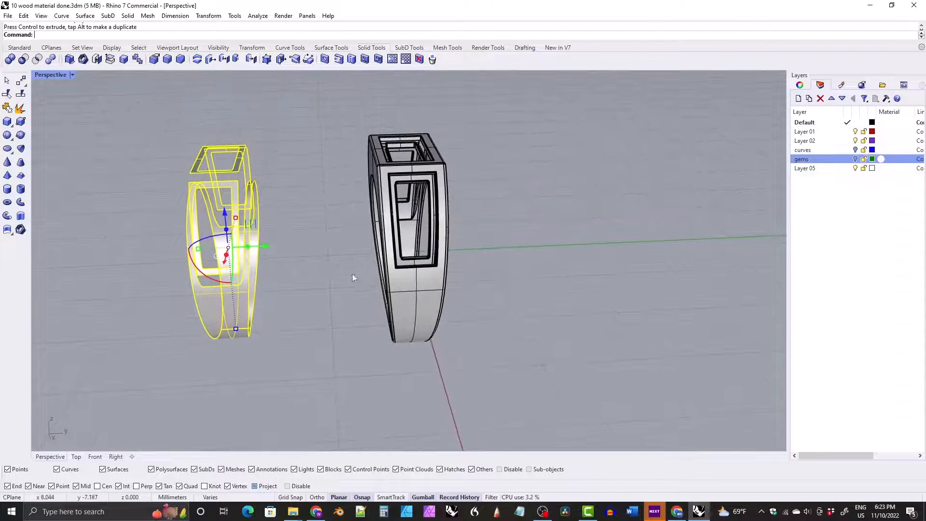
click(408, 285)
drag(408, 286, 455, 342)
key(alt)
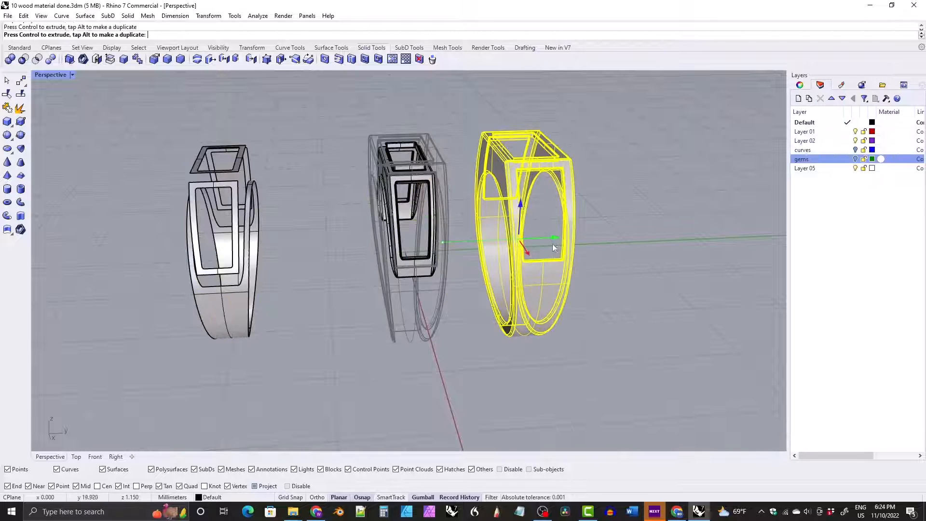
right_drag(455, 342, 447, 215)
- Select the inner inlay-seat part, the outer shell and the extracted surfaces in turn to examine the separated pieces
click(410, 164)
right_drag(410, 166, 389, 266)
click(539, 298)
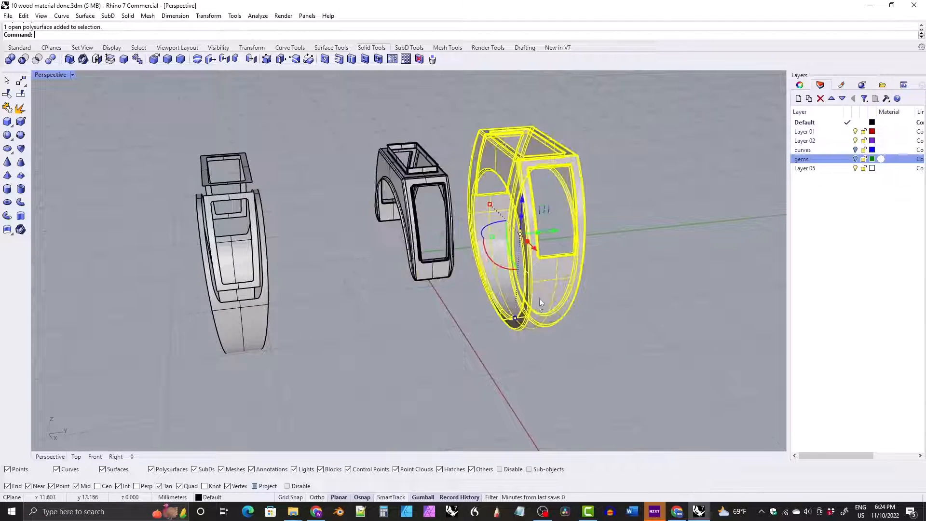
drag(156, 128, 313, 372)
right_drag(251, 314, 275, 245)
click(198, 188)
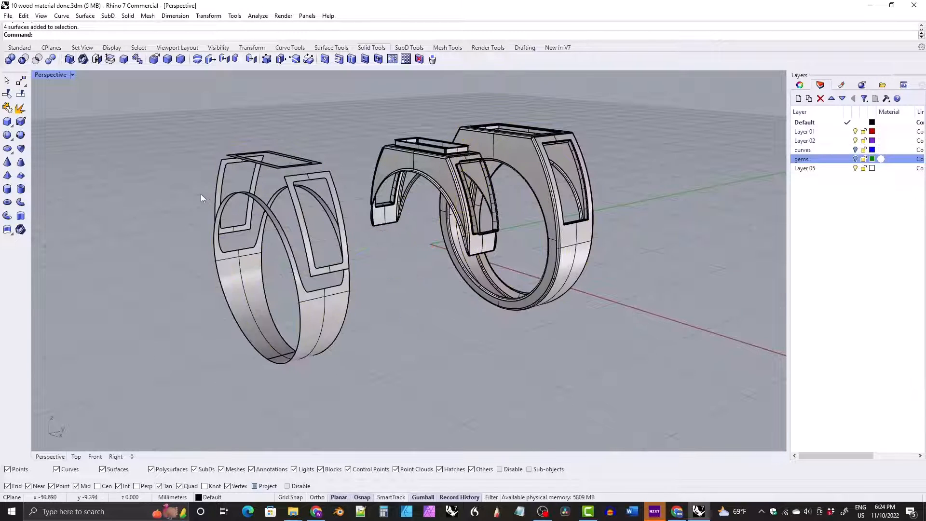
- Undo the moves of the separated ring pieces and the surface extraction
key(ctrl+z)
key(ctrl+z)
key(ctrl+z)
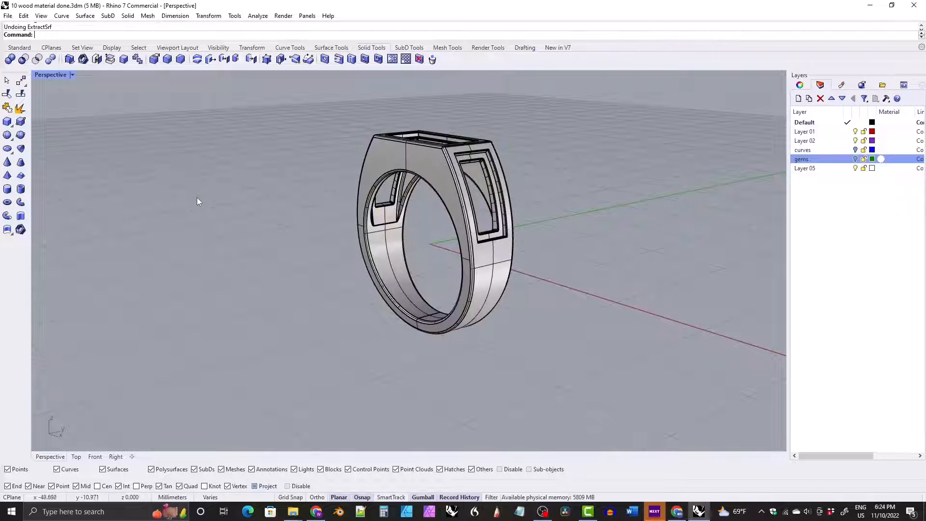
- Extract the band's inner surface and the three recess ledge surfaces from the ring again, without copying them
right_drag(197, 198, 364, 228)
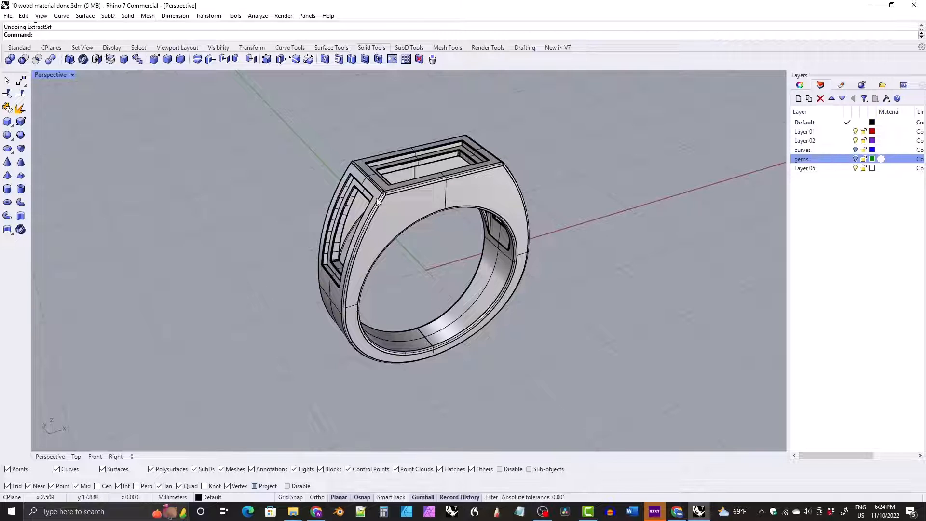
click(110, 59)
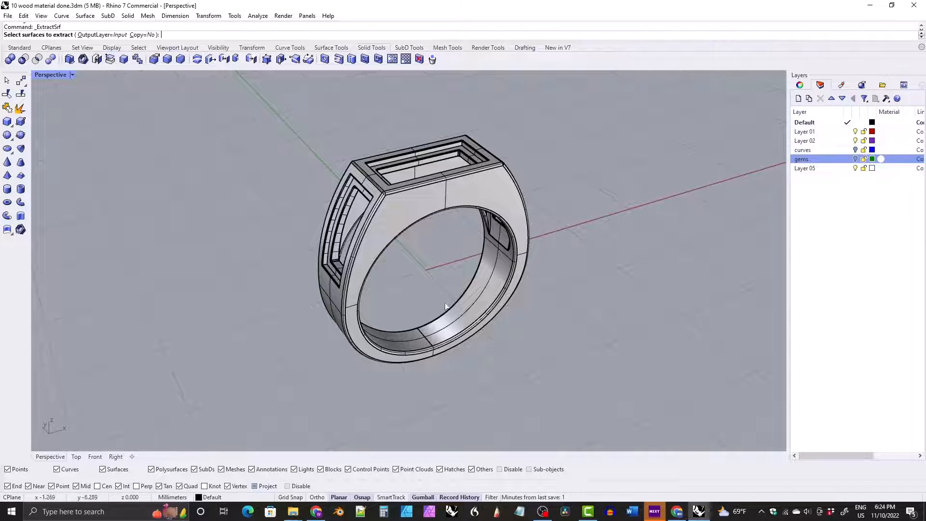
click(463, 321)
right_drag(337, 270, 415, 256)
scroll(378, 185, up, 7)
click(378, 195)
right_drag(418, 167, 279, 163)
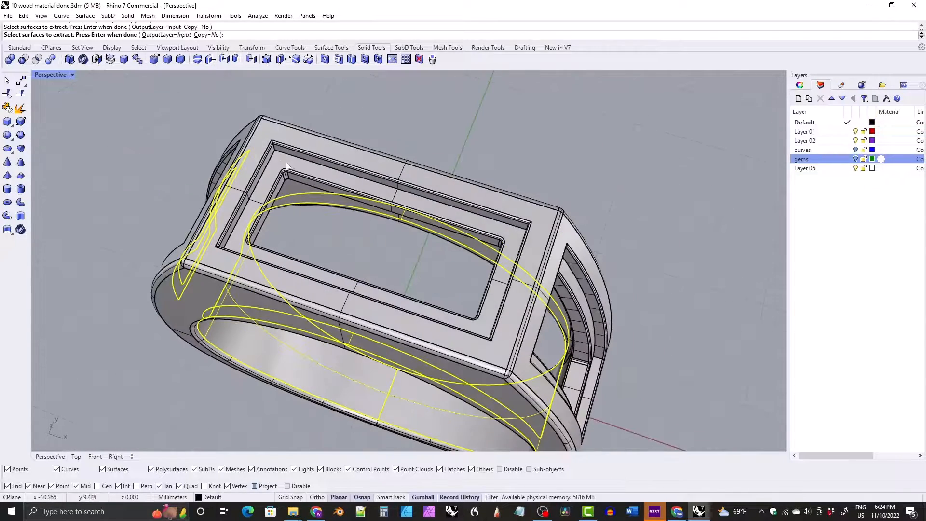
click(287, 164)
right_drag(482, 277, 404, 190)
click(431, 186)
key(Return)
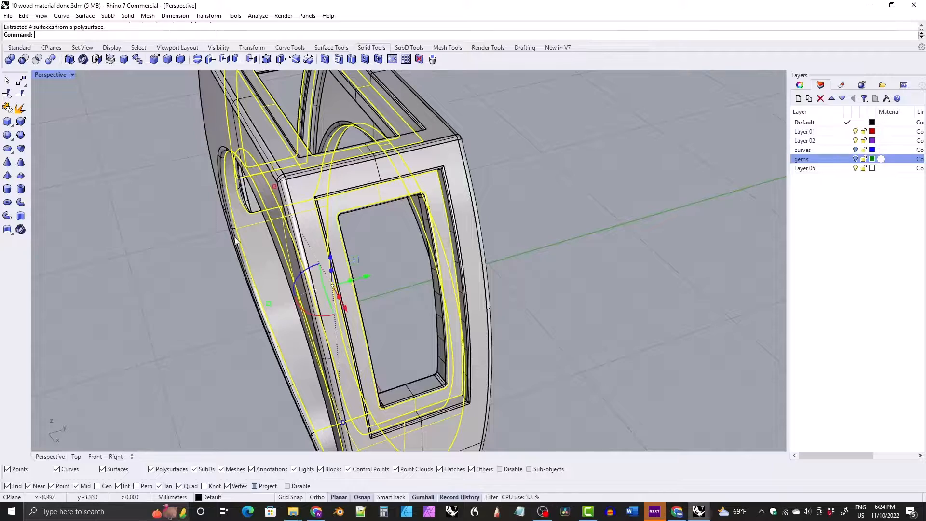
- Join the four extracted surfaces with the outer ring shell into one polysurface
right_drag(197, 222, 367, 195)
scroll(321, 255, down, 5)
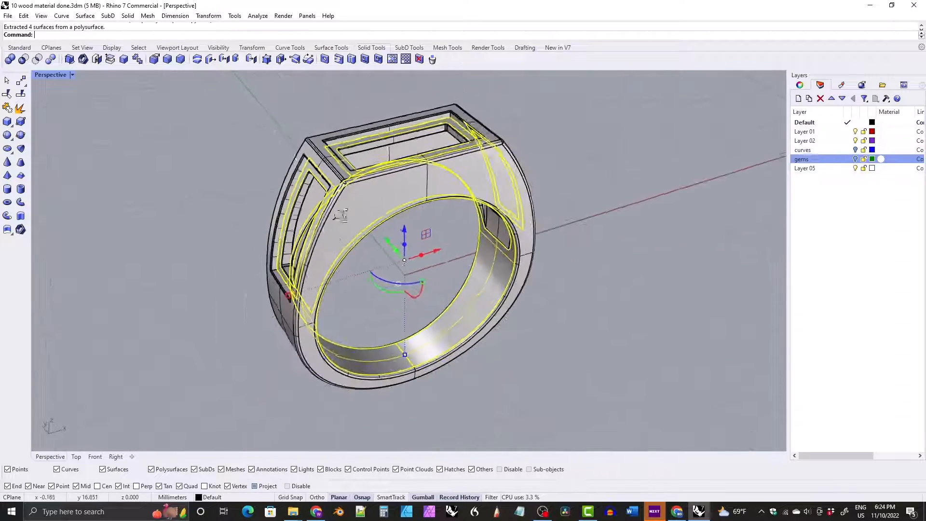
shift+click(309, 359)
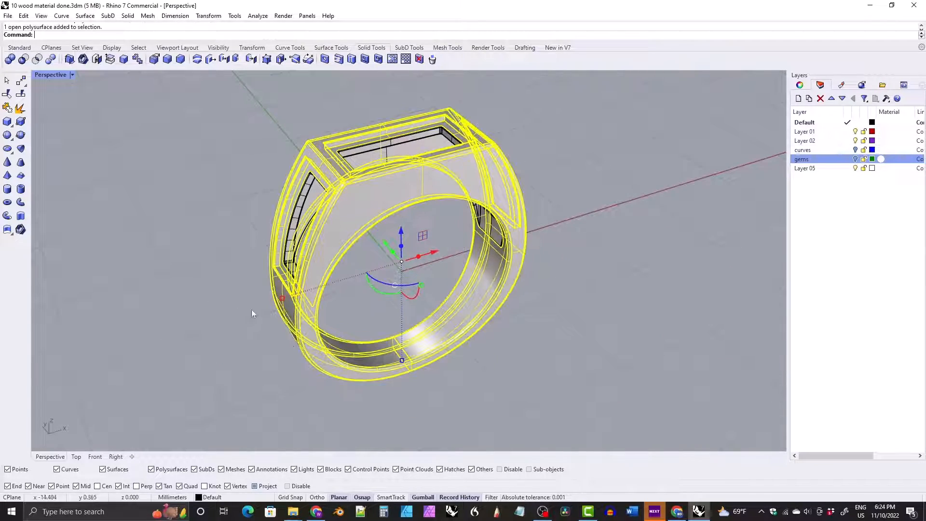
click(6, 108)
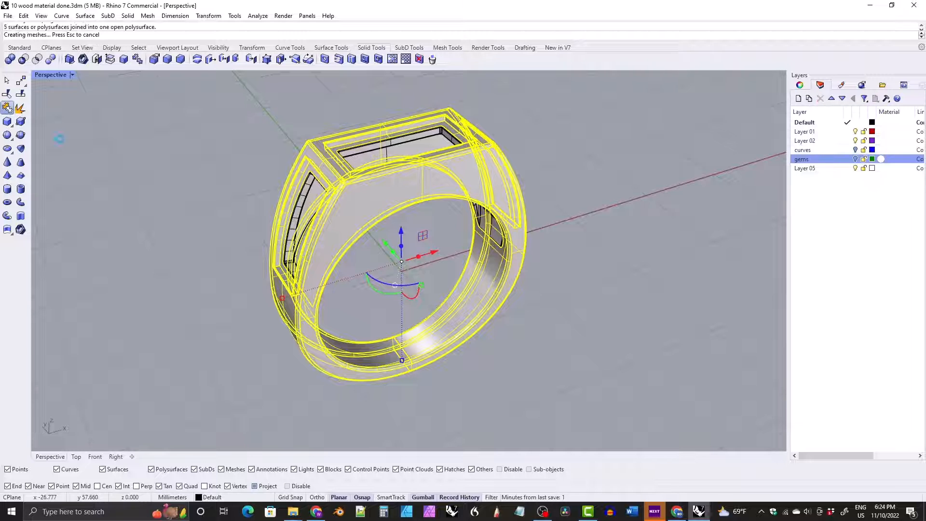
click(270, 389)
- Move the joined outer shell off the inner part along the green axis to check the separation, and undo the move
right_drag(405, 314, 284, 277)
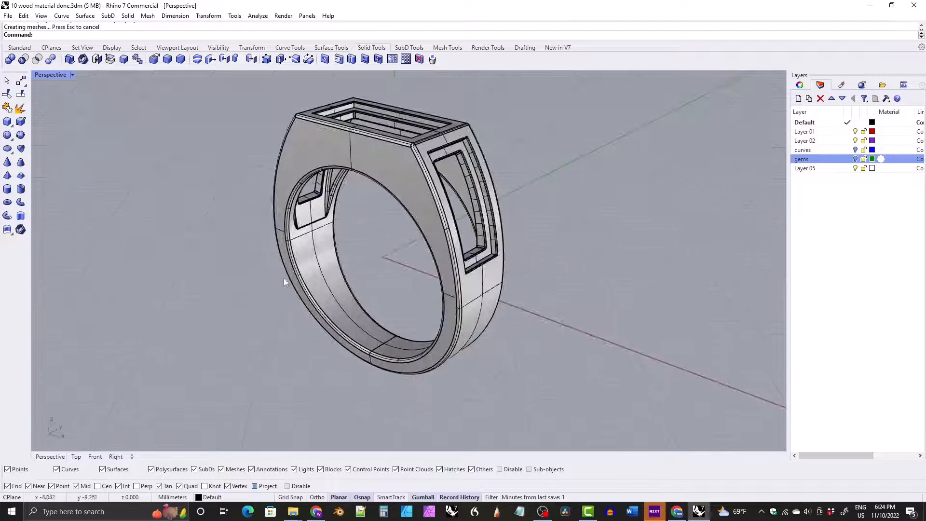
click(286, 274)
right_drag(483, 245, 399, 238)
drag(417, 234, 284, 252)
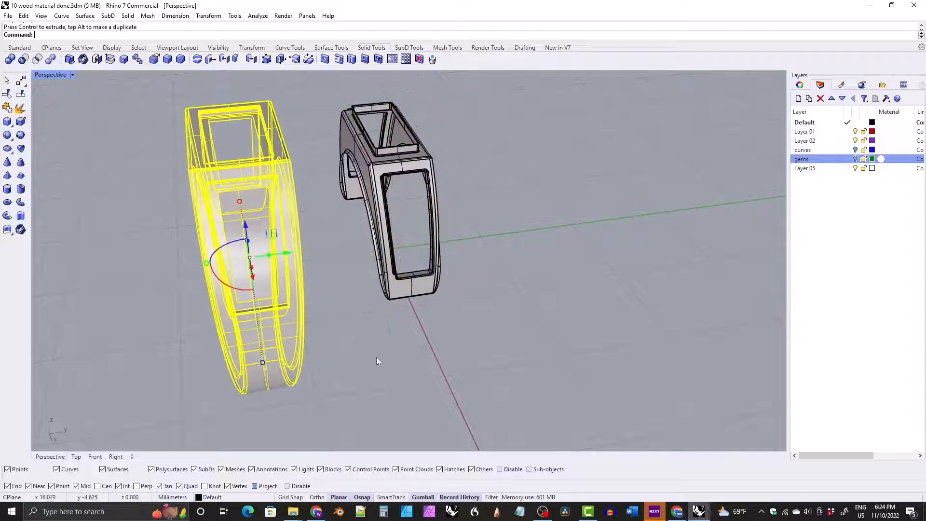
click(376, 357)
right_drag(376, 357, 375, 317)
click(401, 238)
key(ctrl+z)
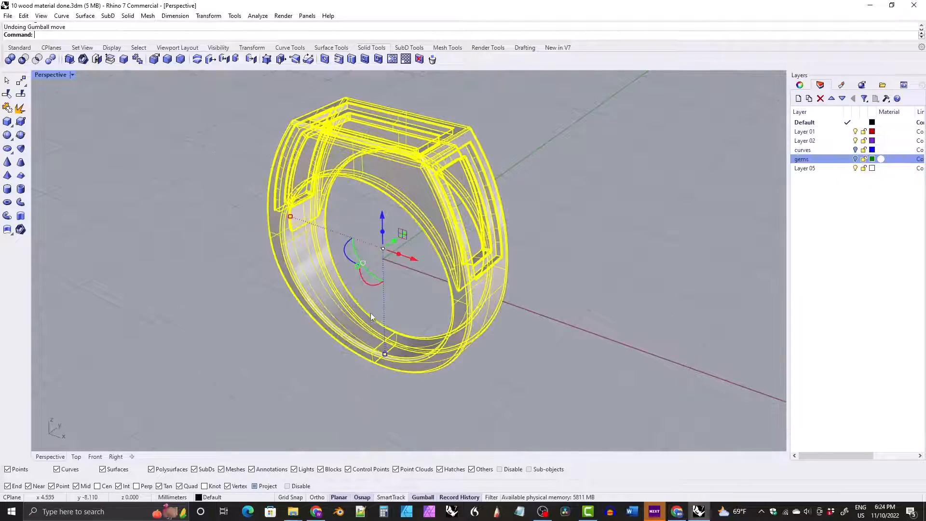
- Move the inner inlay-seat polysurface to Layer 05
click(204, 285)
right_drag(205, 285, 376, 192)
click(422, 160)
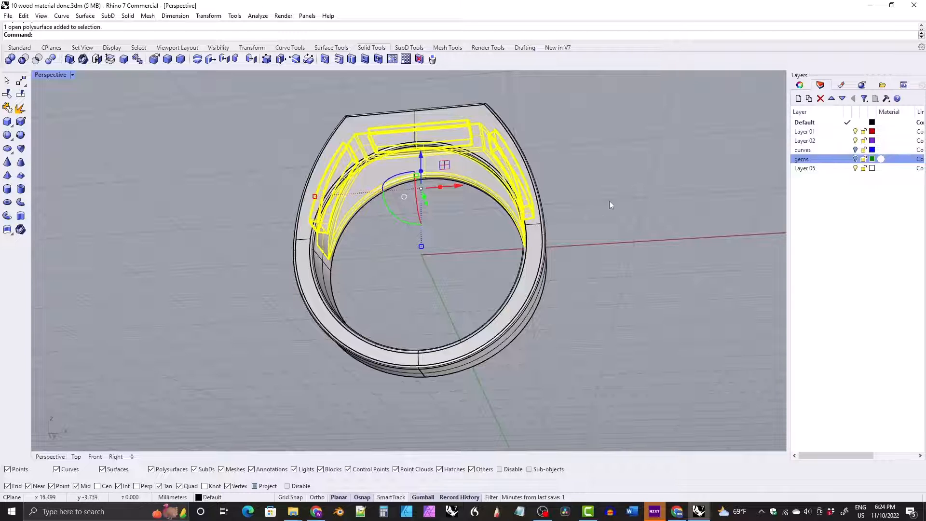
right_drag(511, 165, 471, 188)
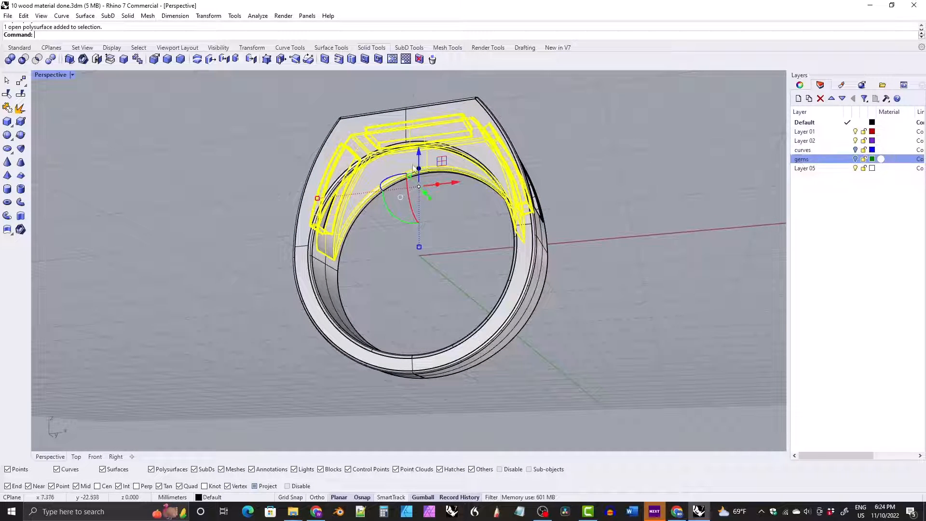
right_click(805, 169)
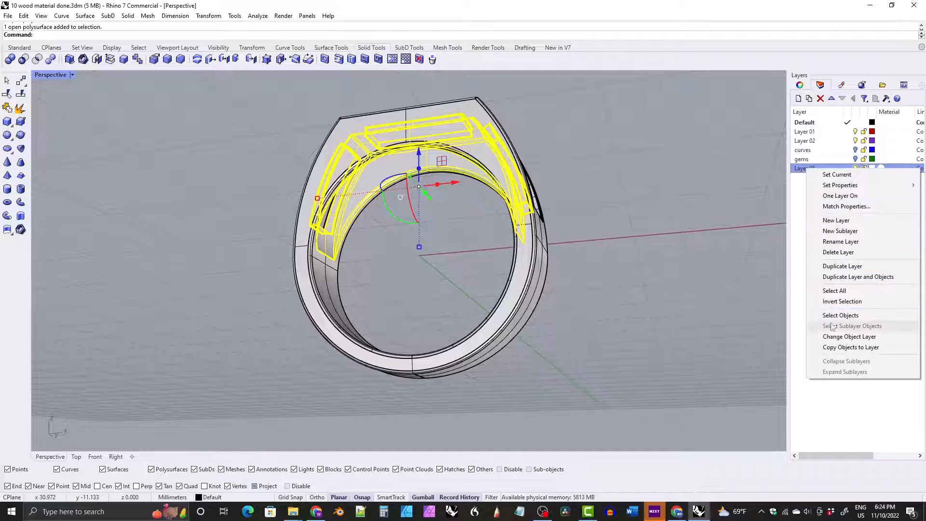
click(848, 337)
- Set the perspective viewport's display mode to Rendered and look at the inside of the ring
right_drag(566, 256, 521, 270)
right_drag(408, 200, 464, 229)
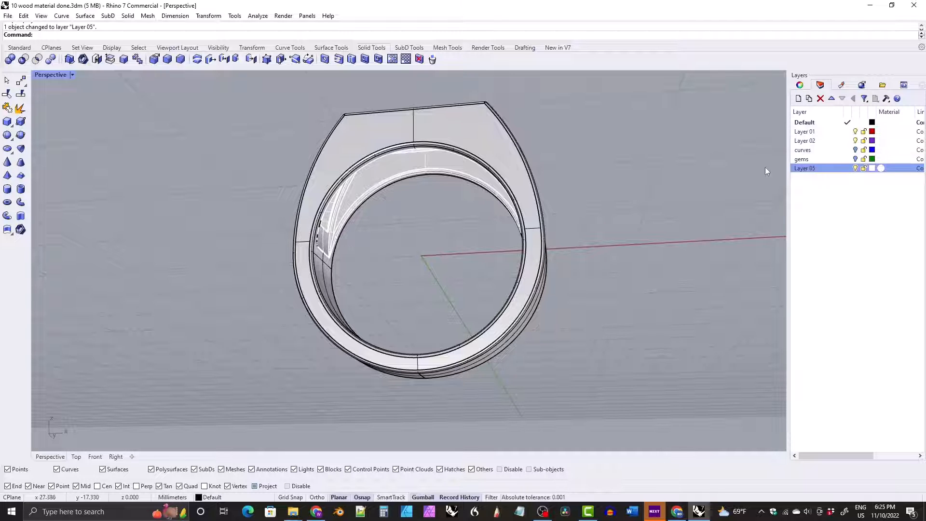
right_drag(565, 177, 392, 215)
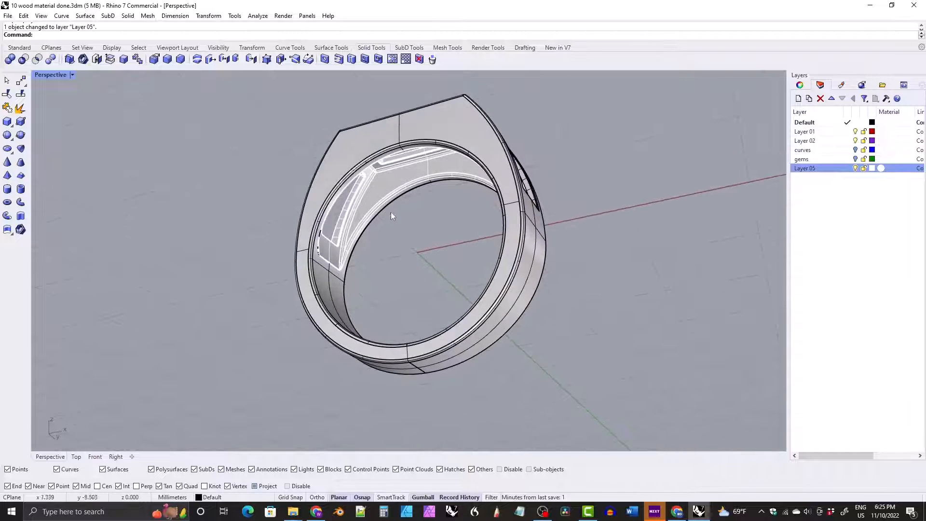
click(72, 74)
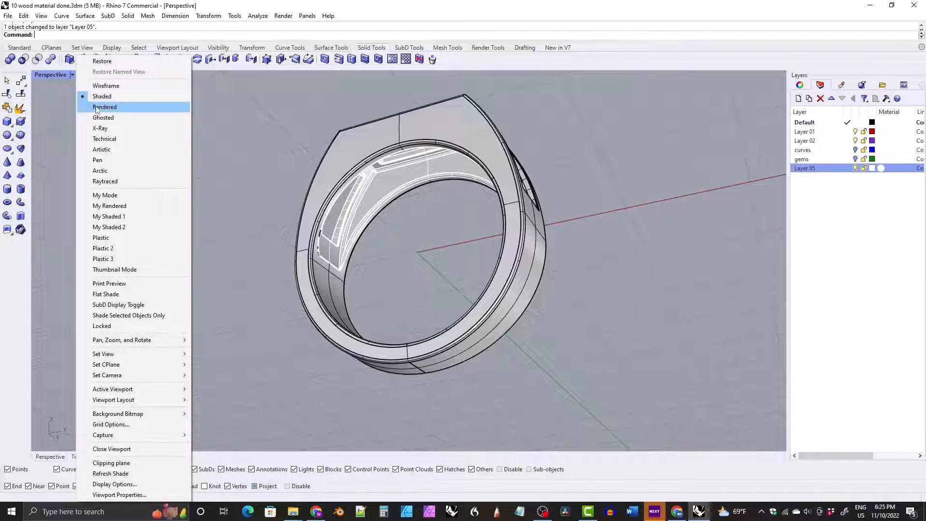
click(97, 108)
mouse_move(383, 205)
right_down()
mouse_move(392, 217)
mouse_move(390, 193)
right_up()
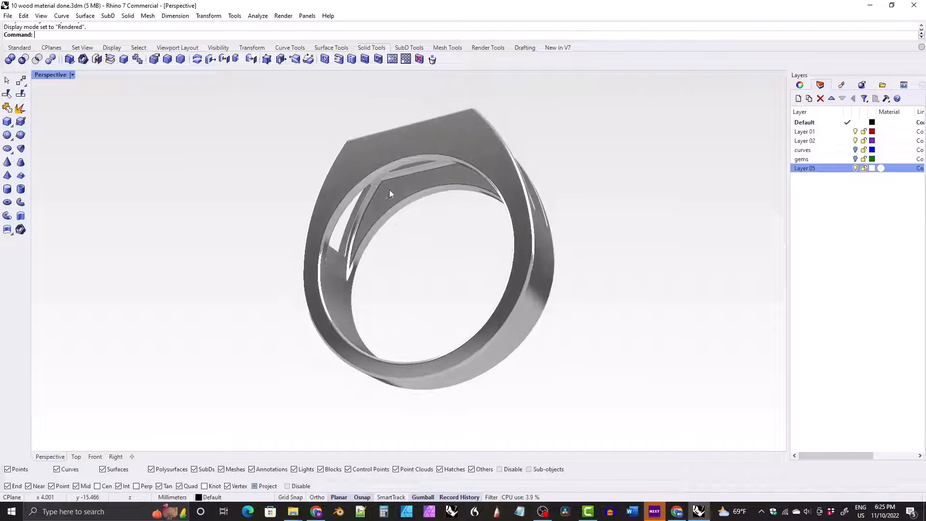
- Duplicate the silver material and rename the copy "flat silver"
scroll(392, 191, up, 3)
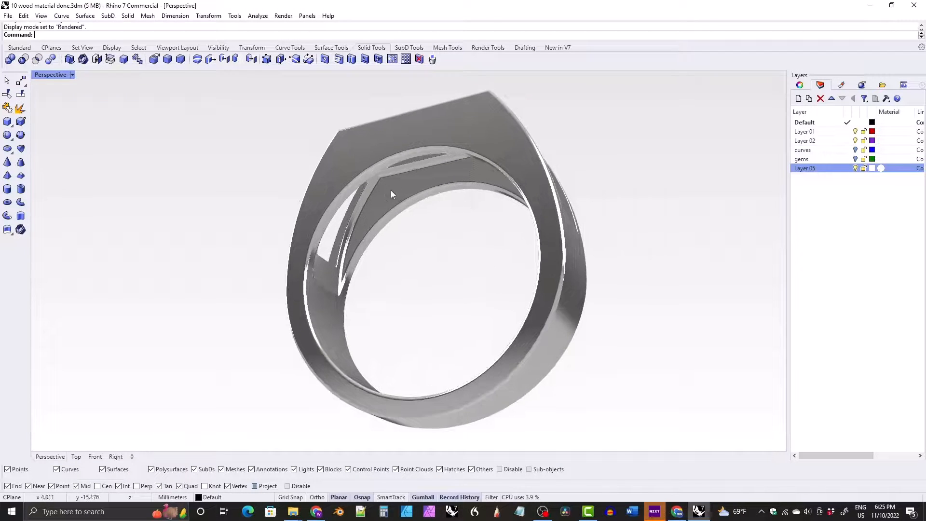
click(841, 85)
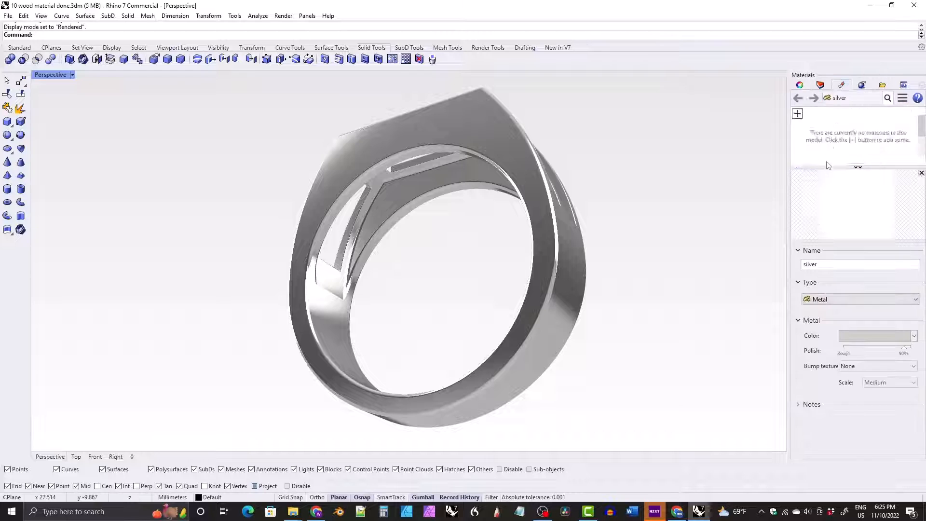
click(858, 169)
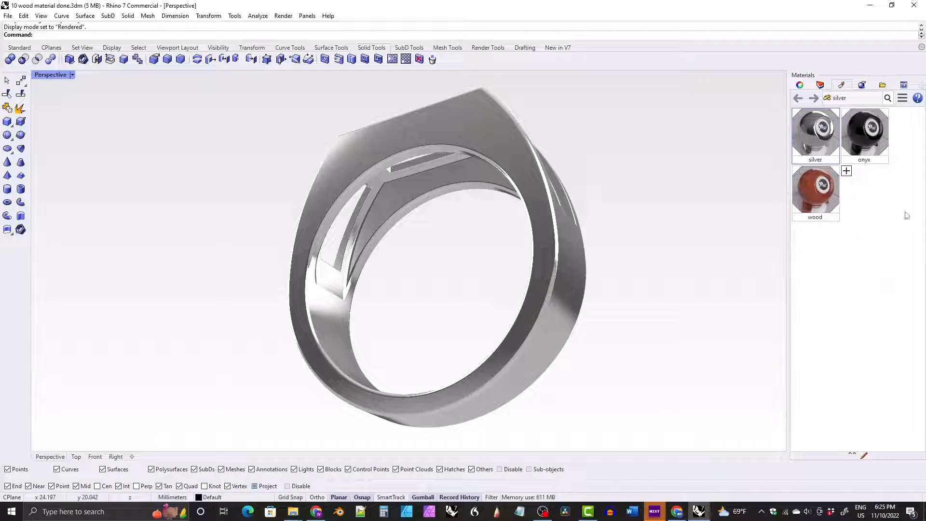
right_click(815, 134)
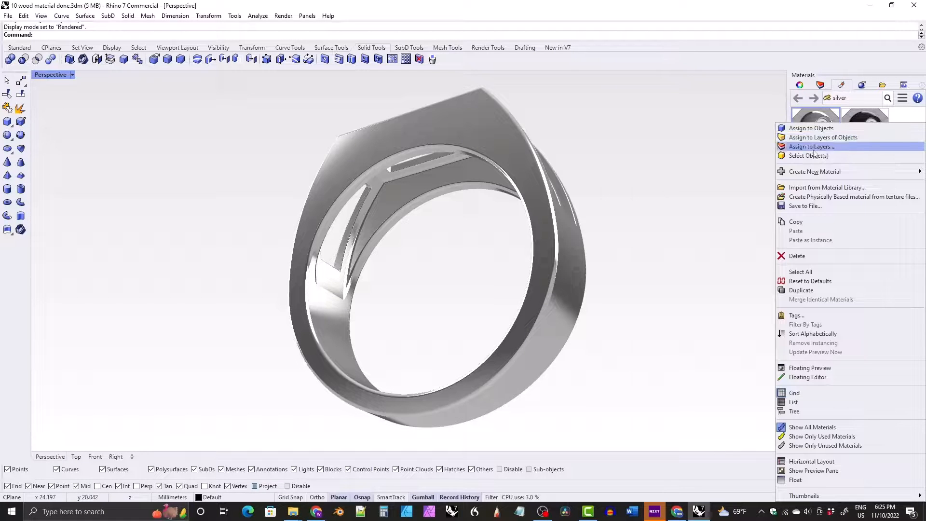
click(801, 290)
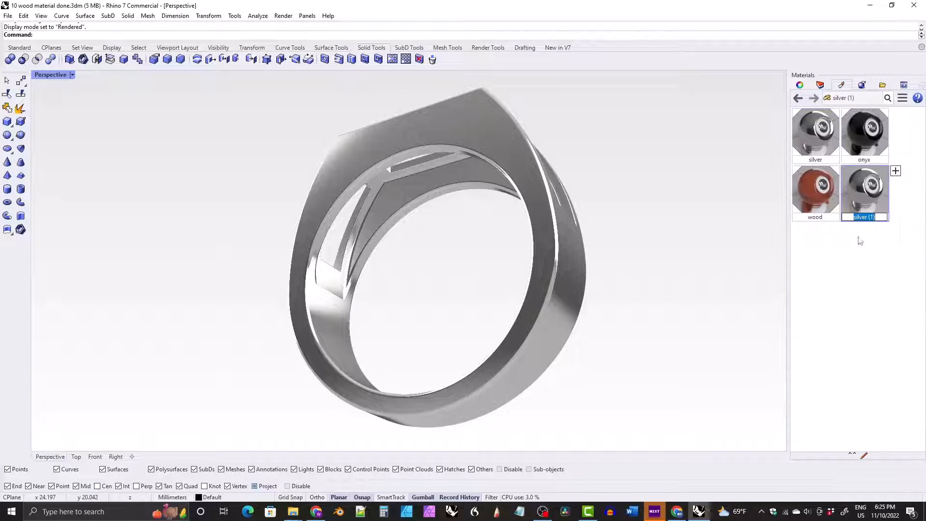
text(fla)
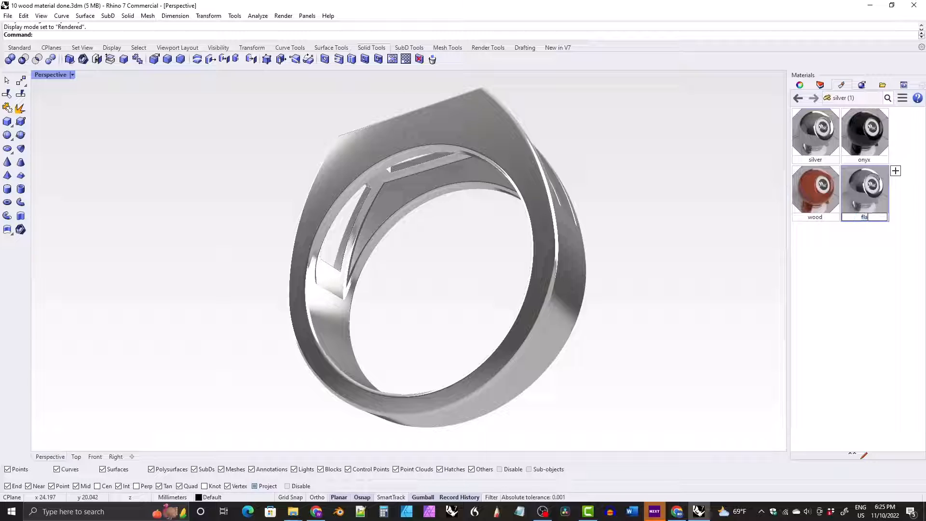
text(t silver)
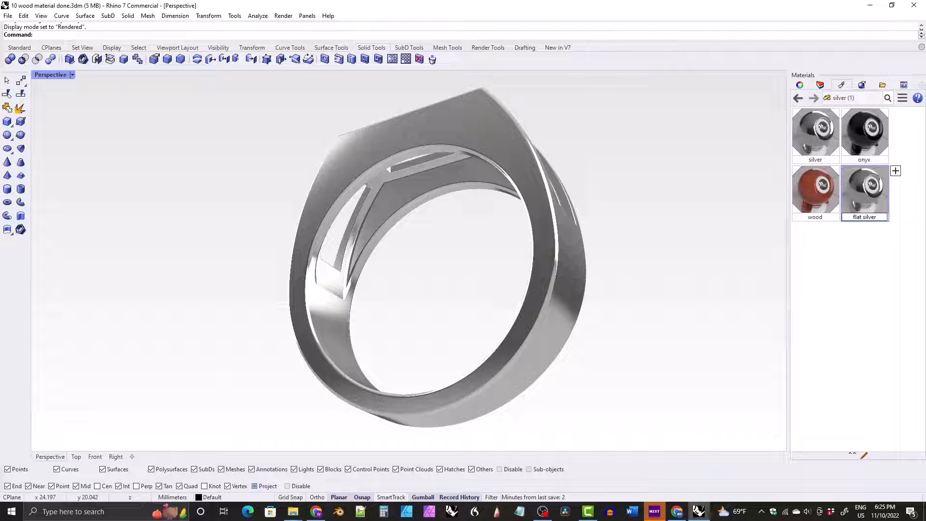
key(Return)
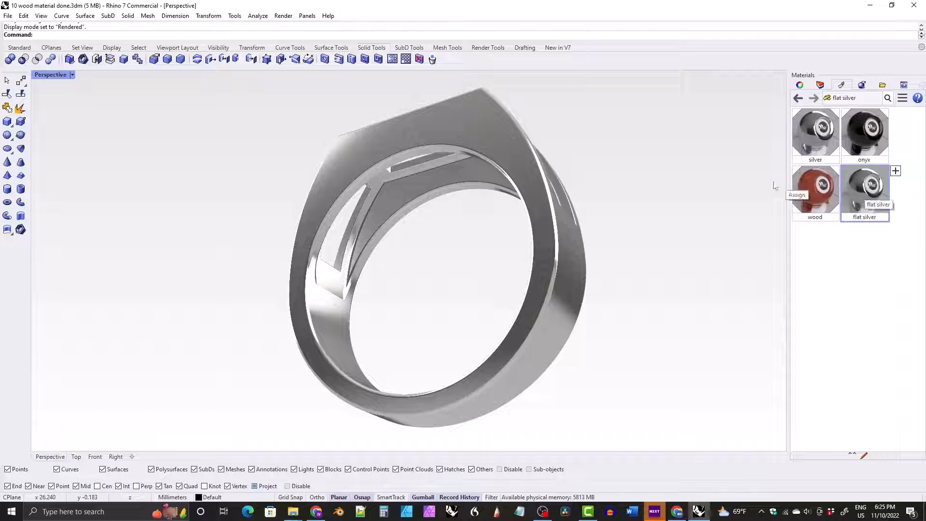
- Assign the flat silver material to the inner inlay-seat polysurface
click(470, 175)
click(398, 196)
mouse_move(417, 225)
right_down()
mouse_move(358, 156)
mouse_move(418, 211)
right_up()
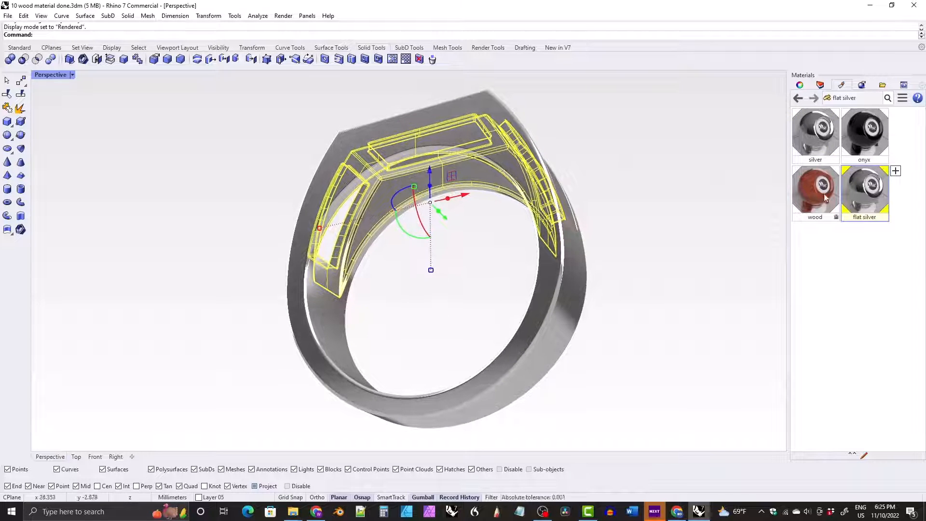
click(865, 193)
- Set the flat silver material's polish to 60% and deselect the inlay seat
double_click(865, 193)
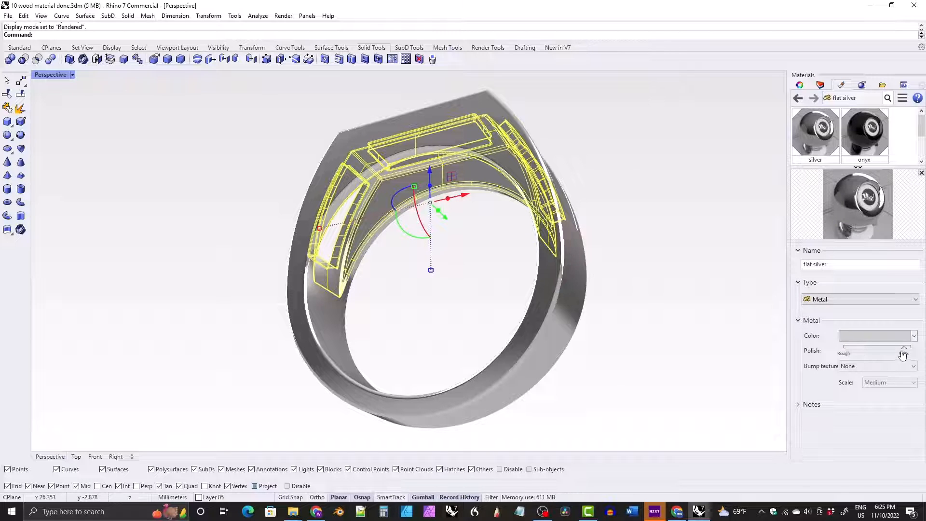
scroll(390, 200, up, 5)
right_drag(389, 201, 490, 158)
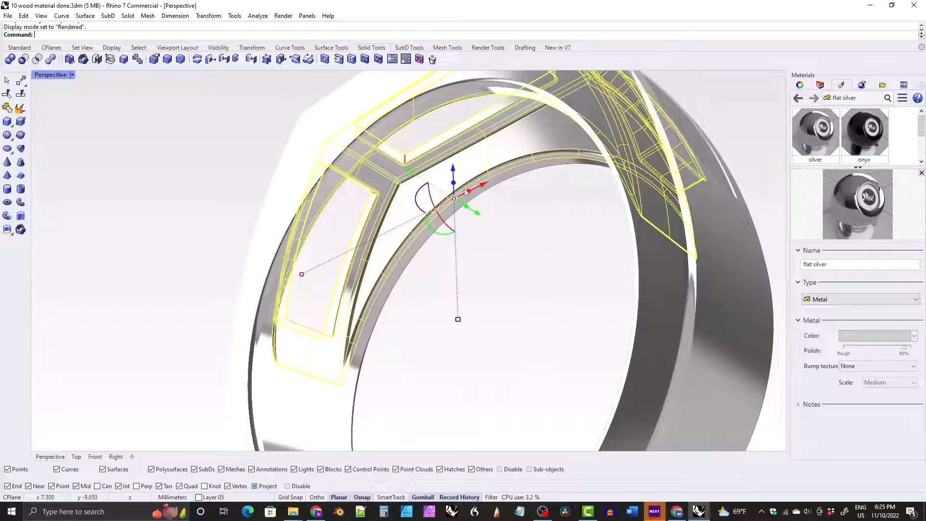
click(904, 354)
text(60)
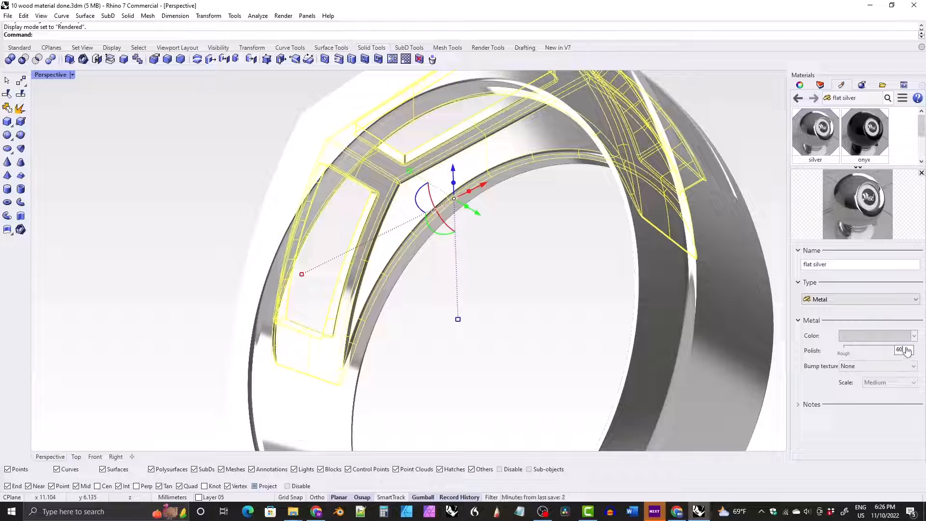
key(Return)
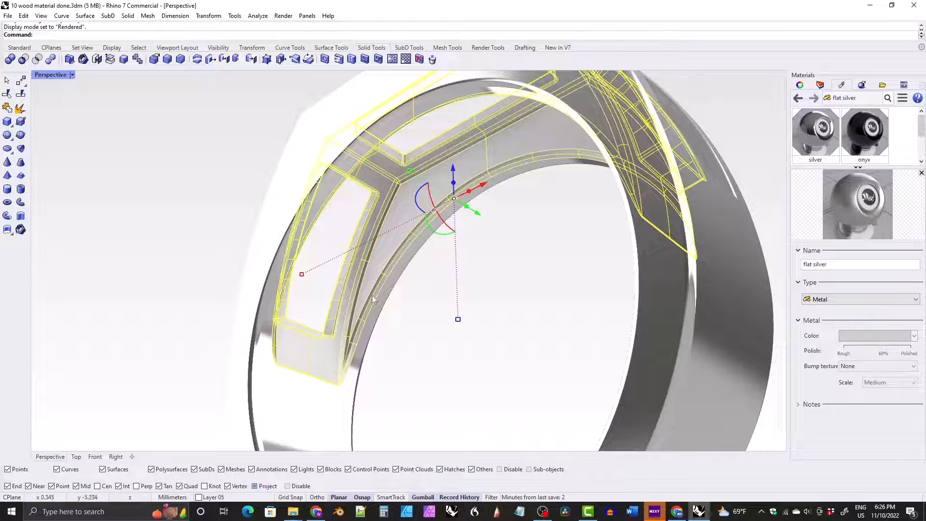
key(Escape)
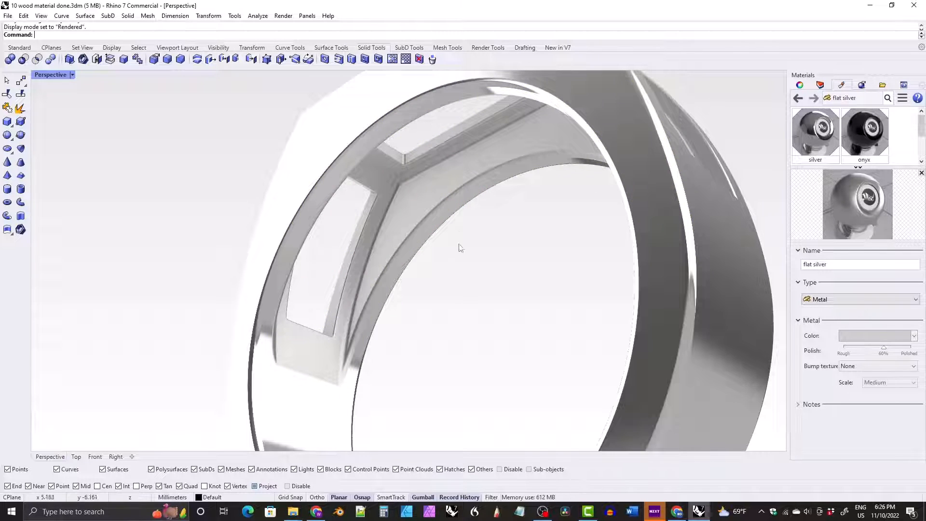
- Turn on the gems layer and look over the ring with its inlays from outside and inside
right_drag(458, 247, 403, 255)
scroll(438, 225, down, 5)
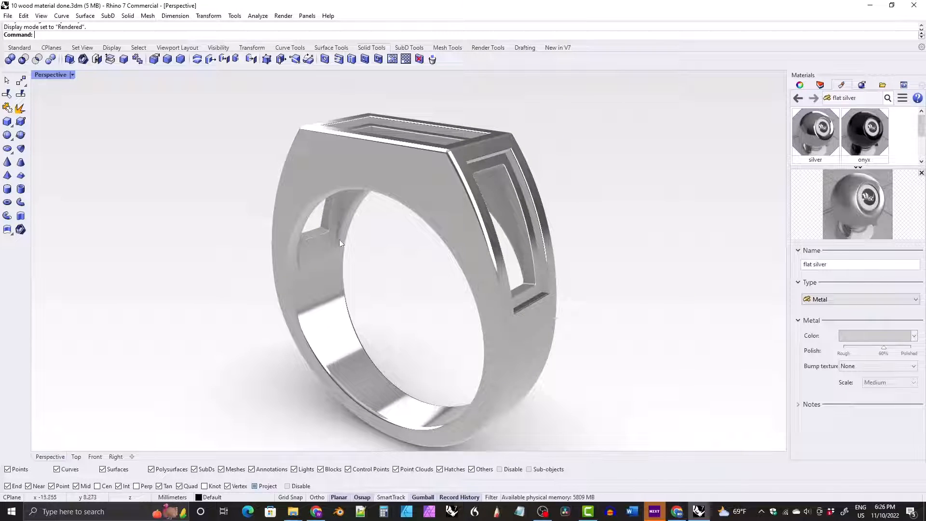
click(820, 85)
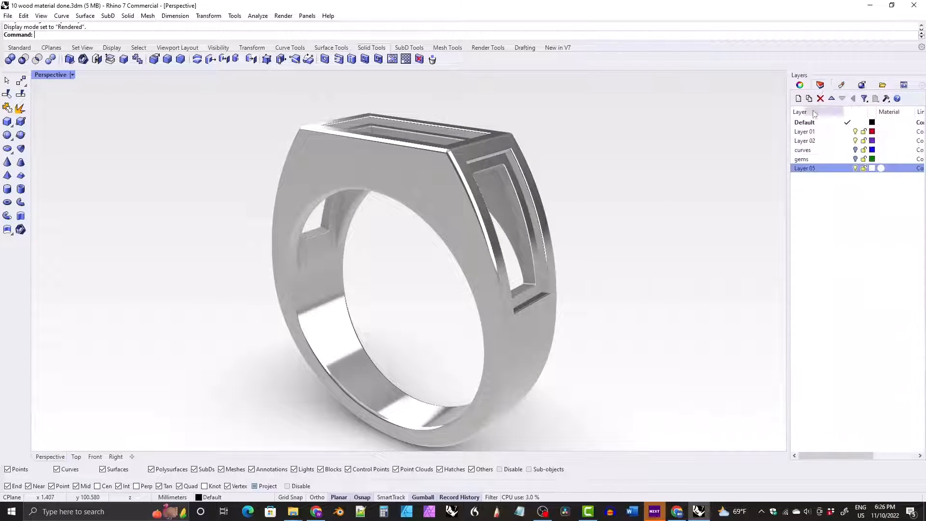
click(855, 159)
right_drag(675, 198, 410, 219)
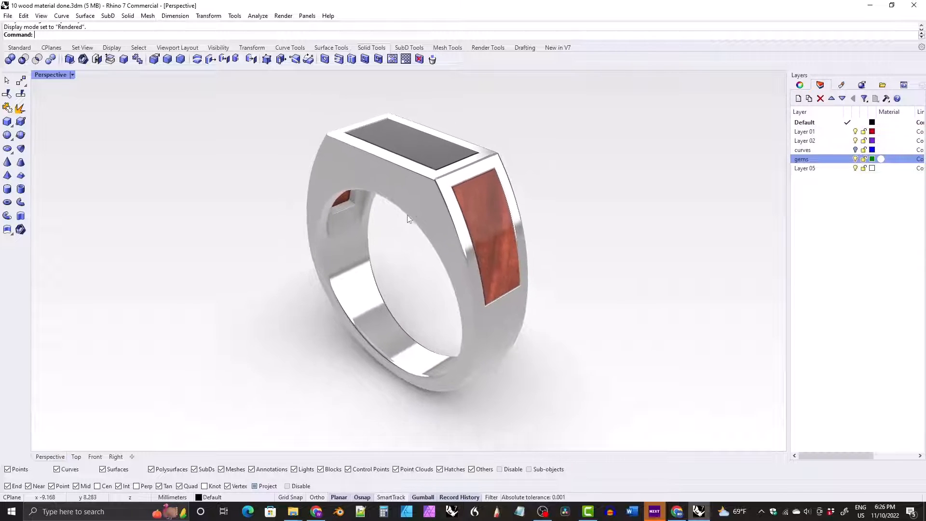
right_drag(335, 183, 380, 275)
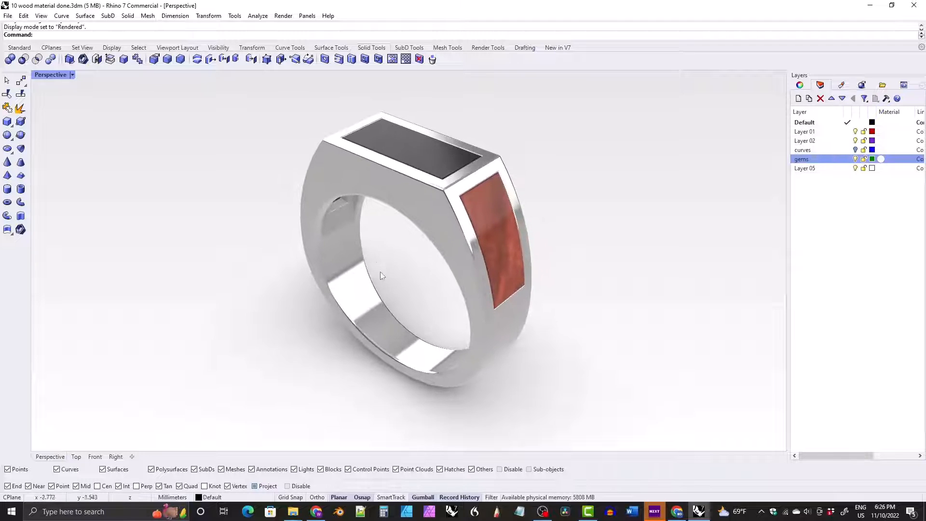
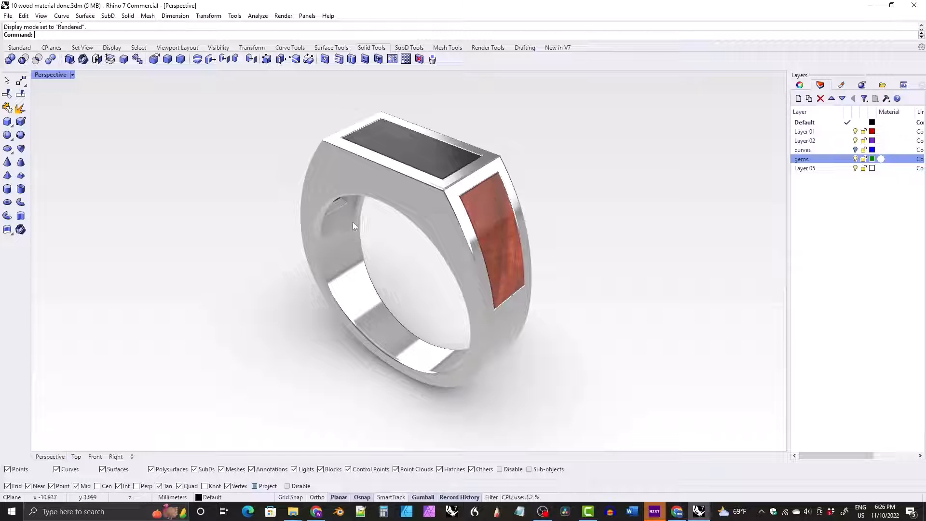
mouse_move(361, 238)
right_down()
mouse_move(376, 226)
mouse_move(369, 216)
mouse_move(376, 233)
right_up()
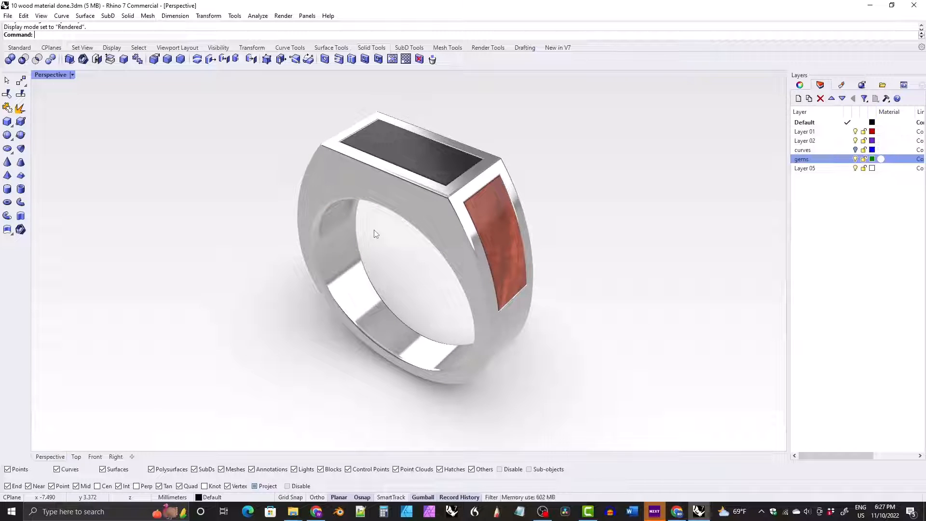
right_drag(386, 273, 419, 206)
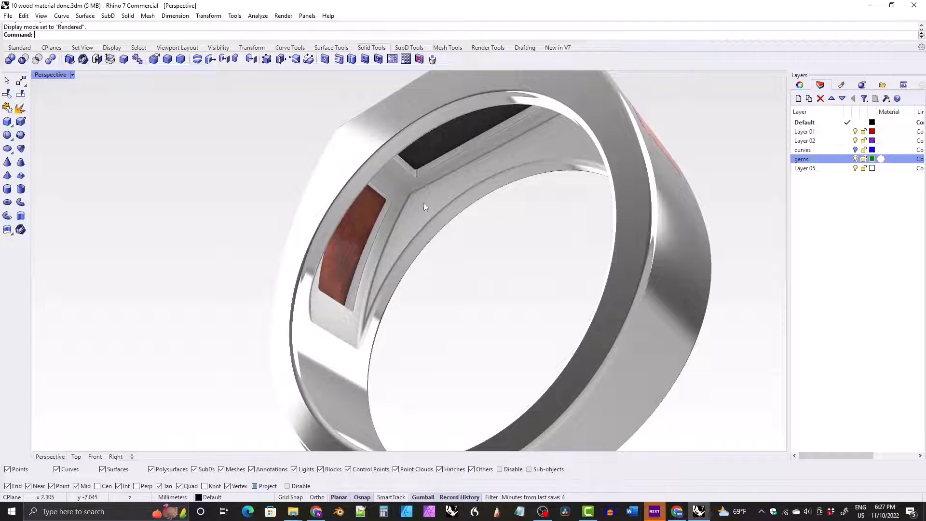
- Duplicate the flat silver material as "rough silver" and apply it to the inner inlay-seat polysurface
click(841, 85)
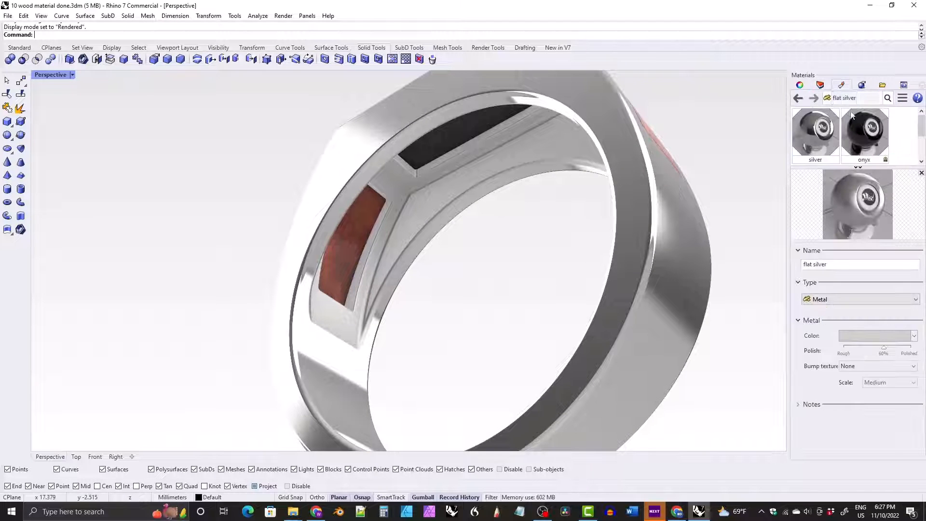
click(857, 167)
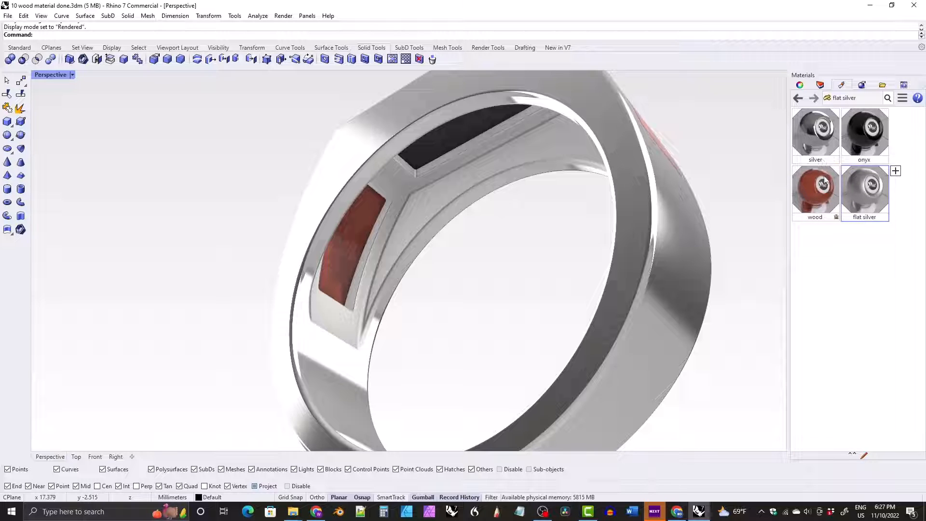
right_click(866, 195)
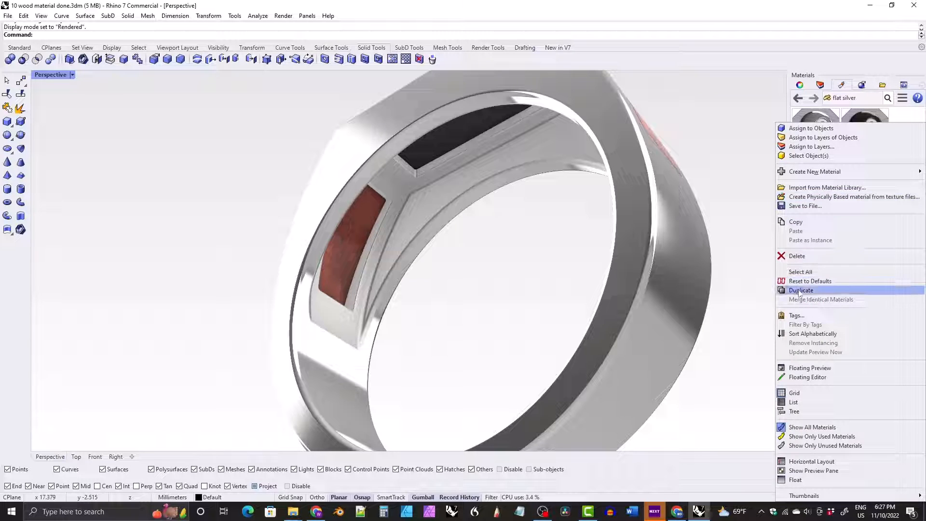
click(800, 290)
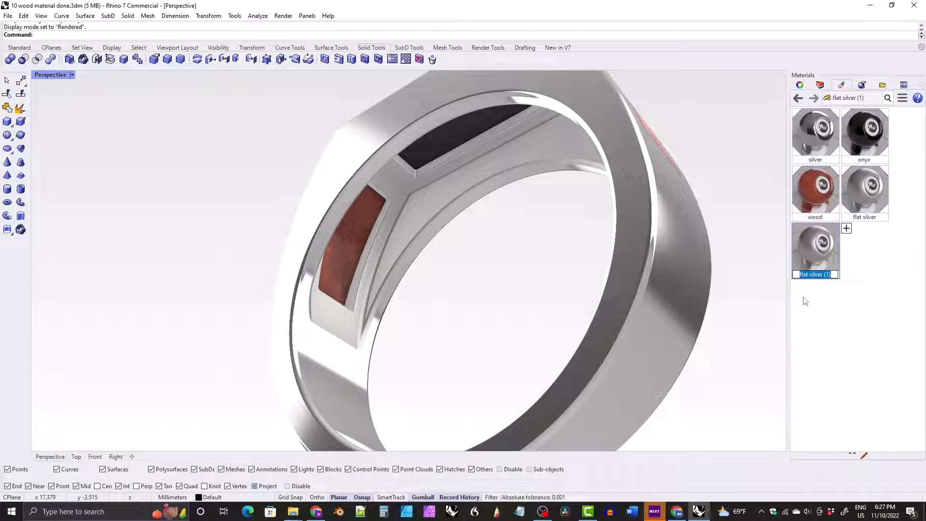
text(rough silver)
key(Return)
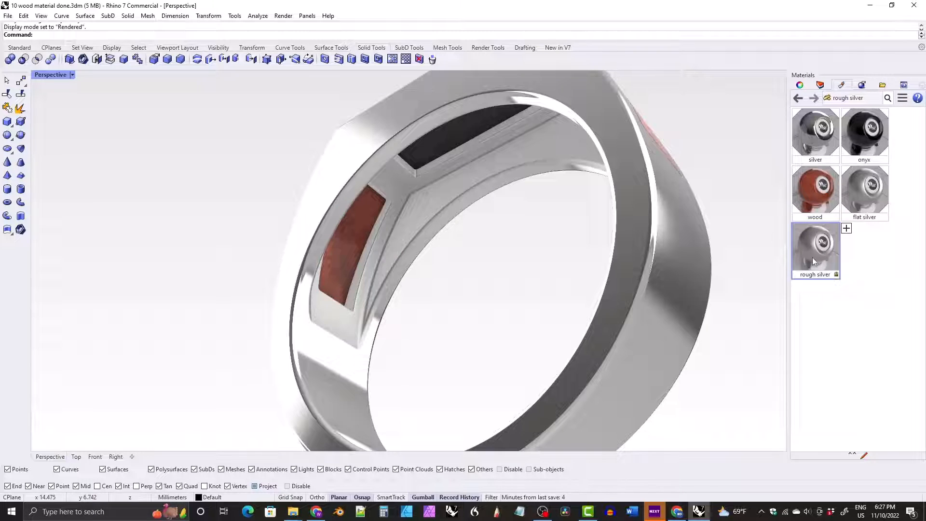
drag(812, 256, 530, 266)
right_drag(529, 265, 609, 229)
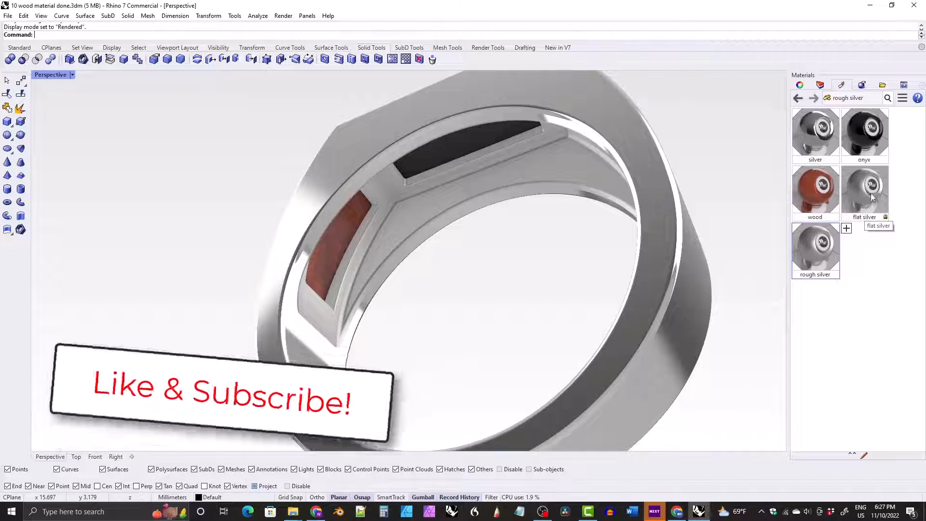
- Give the rough silver material a Leather bump texture
double_click(816, 248)
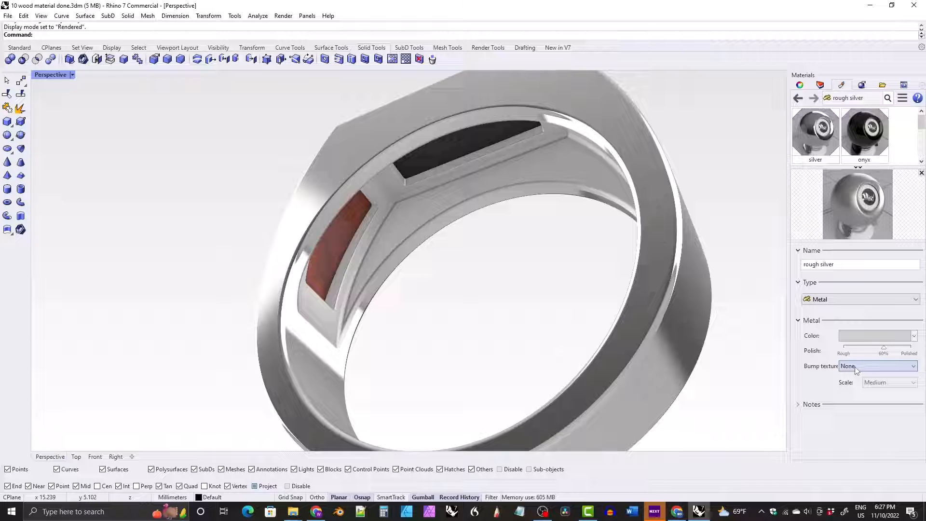
click(855, 366)
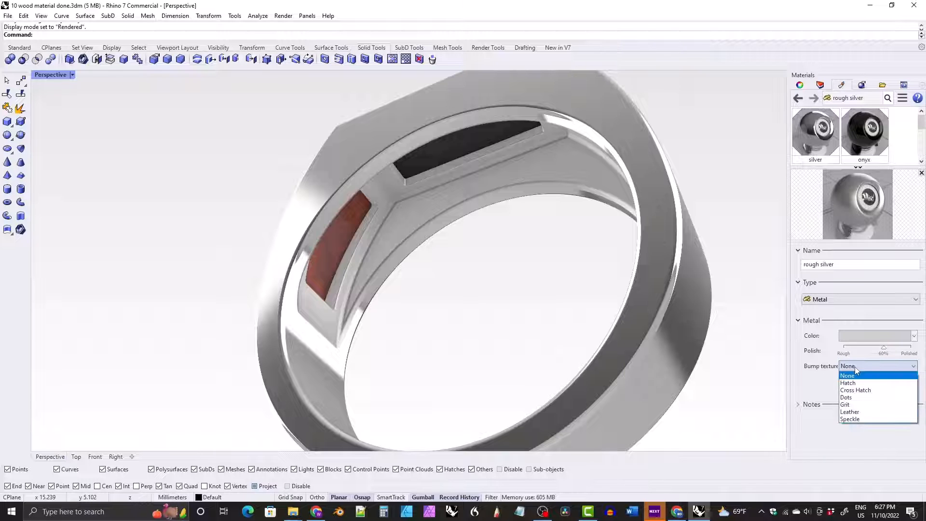
click(851, 411)
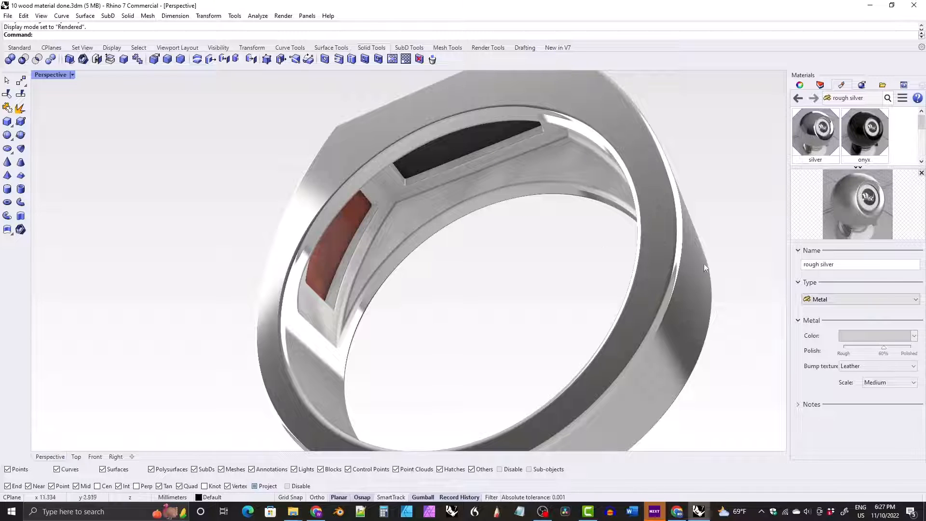
- Set the rough silver's bump texture scale to XXXS and check the inlay-seat surfaces close up
click(880, 385)
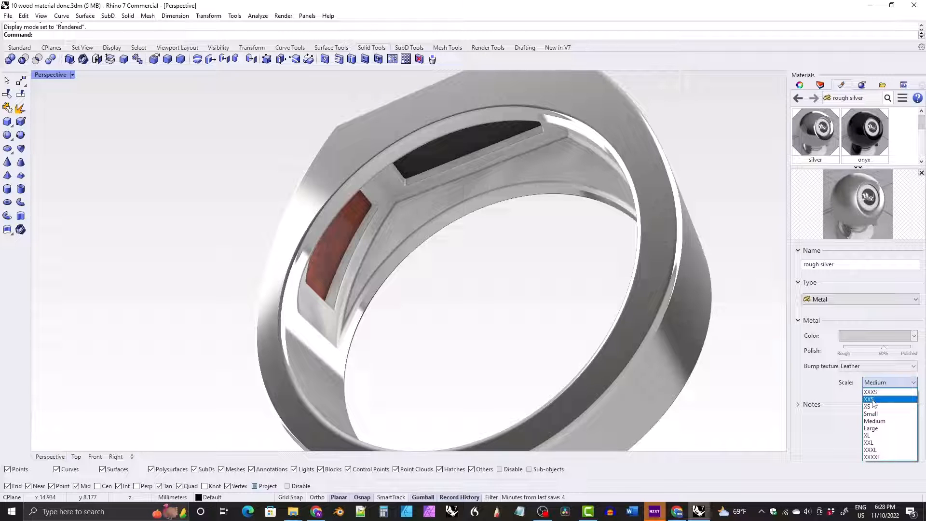
click(874, 400)
click(871, 386)
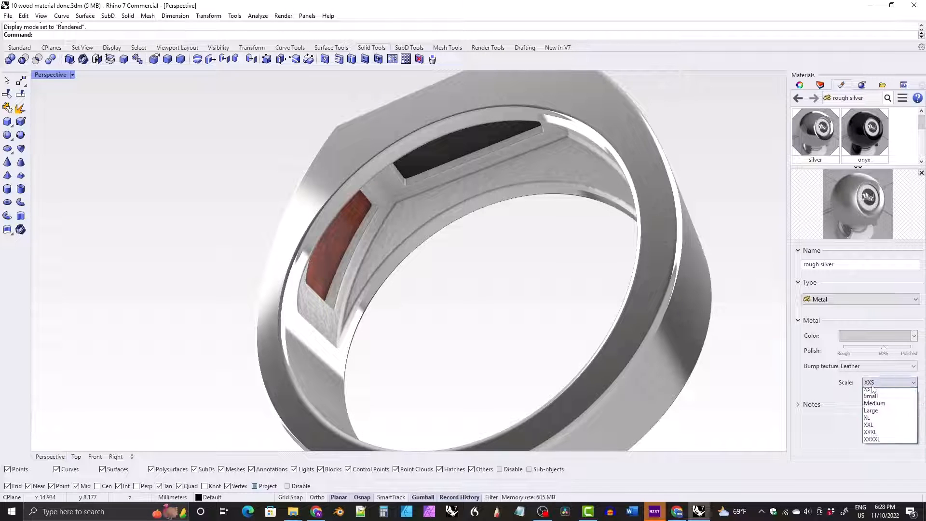
click(871, 392)
right_drag(487, 264, 400, 234)
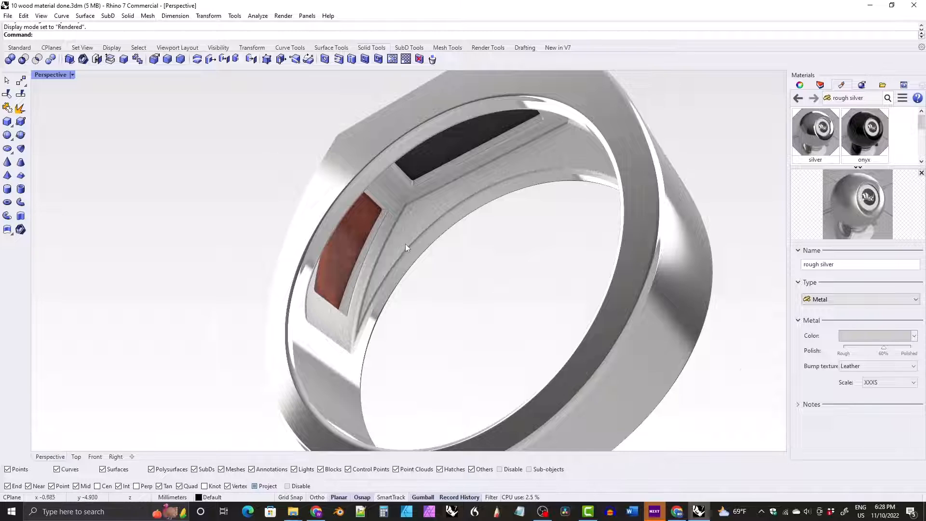
scroll(405, 244, up, 5)
scroll(396, 231, up, 2)
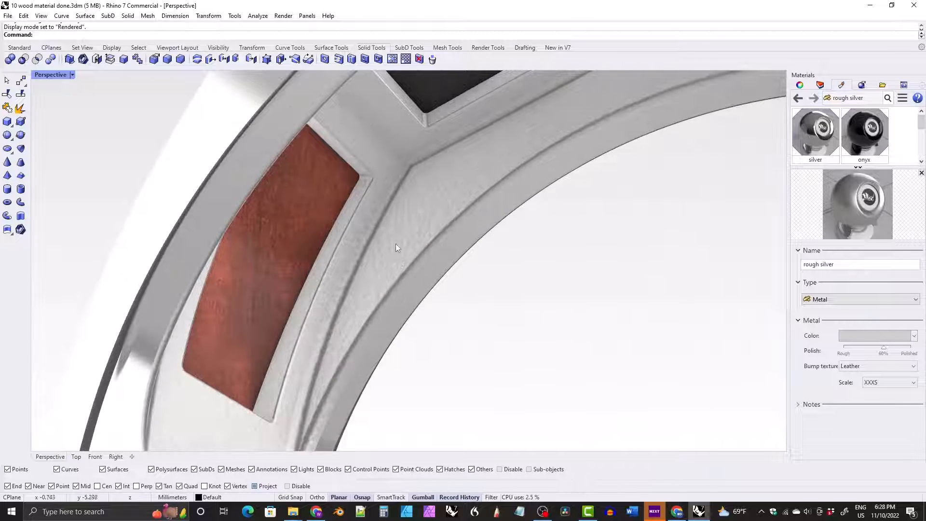
right_drag(390, 250, 453, 202)
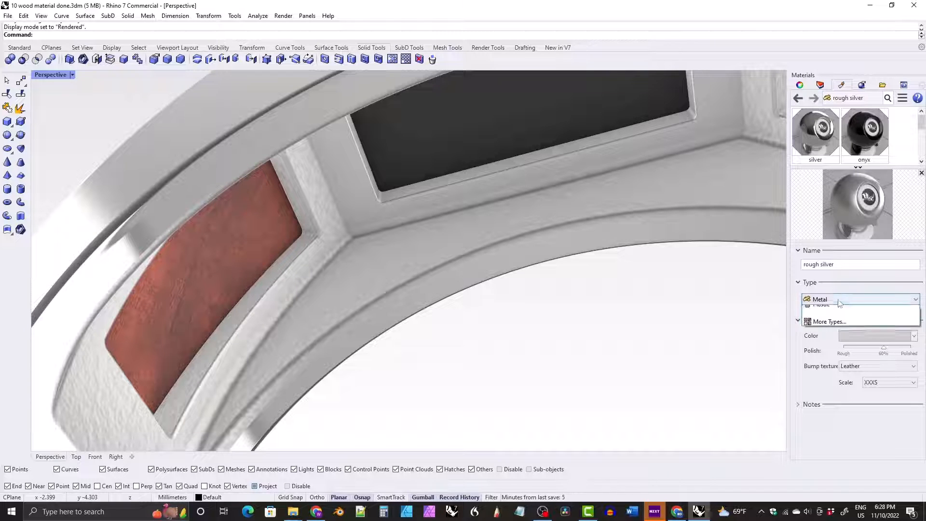
- Convert the rough silver material to Physically Based and set its leather bump strength to 5%
click(837, 300)
click(829, 371)
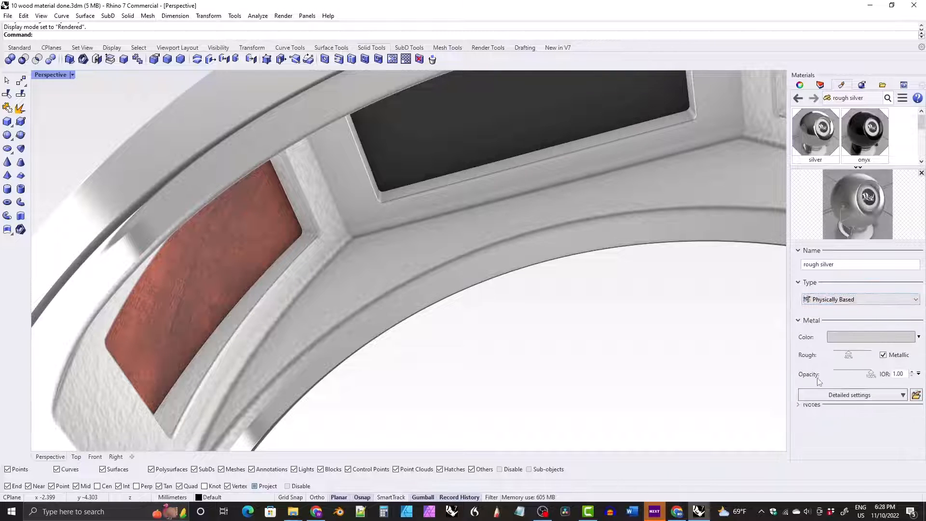
click(897, 434)
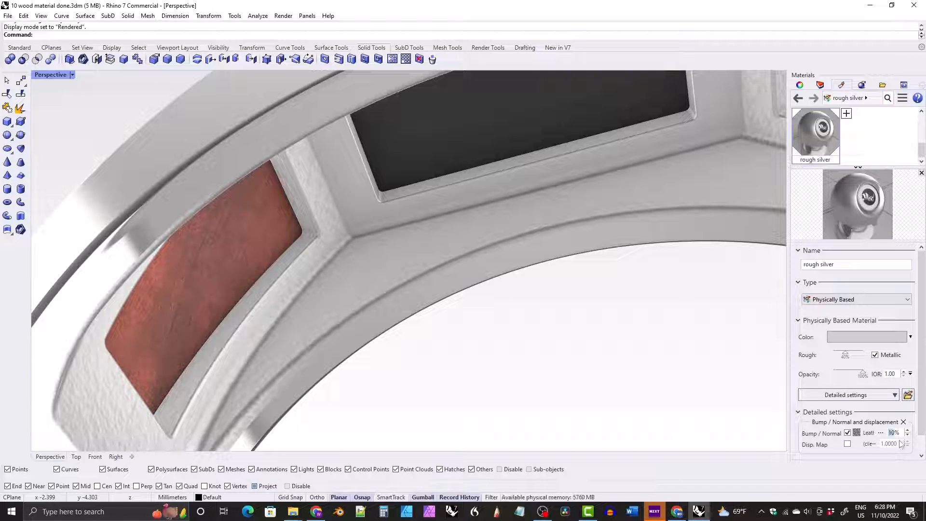
text(5)
key(Return)
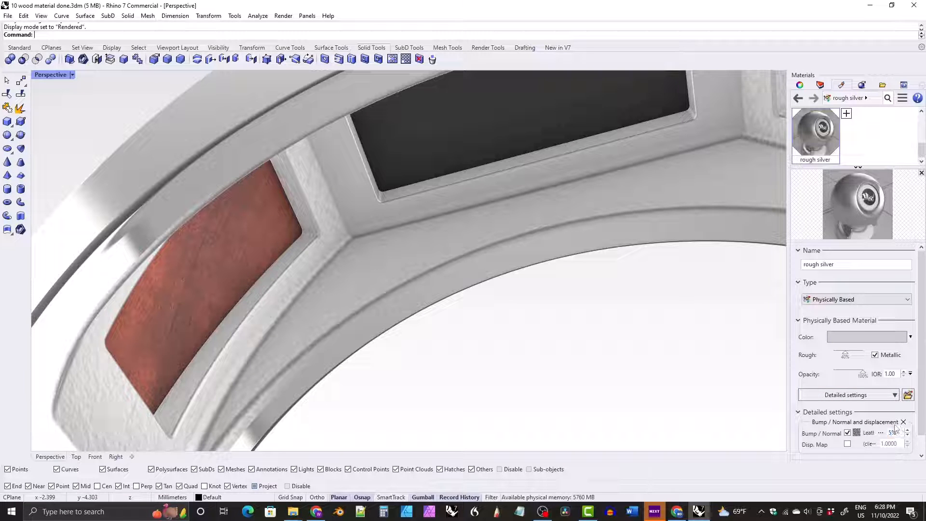
- Examine the finished ring's inlay seats, onyx top and wood sides from inside and outside
scroll(410, 171, down, 10)
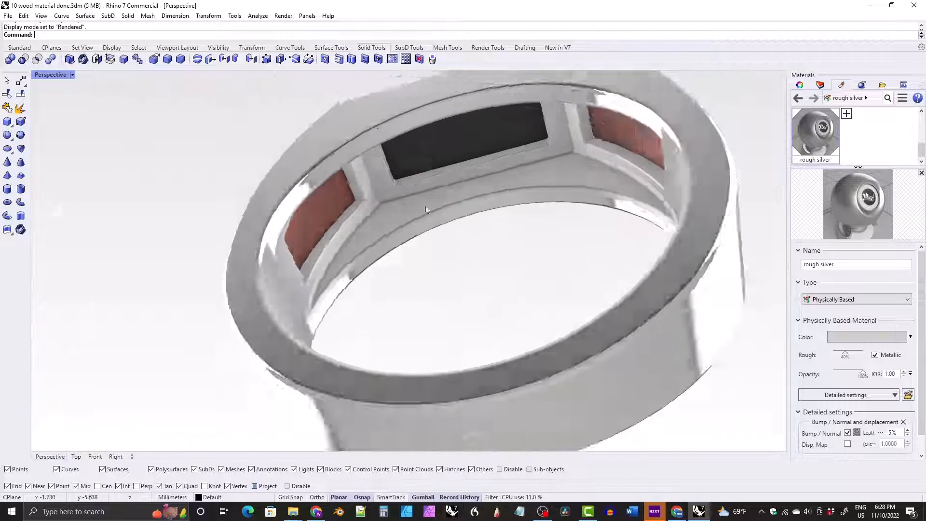
right_drag(410, 171, 407, 232)
scroll(361, 237, up, 6)
scroll(369, 215, down, 6)
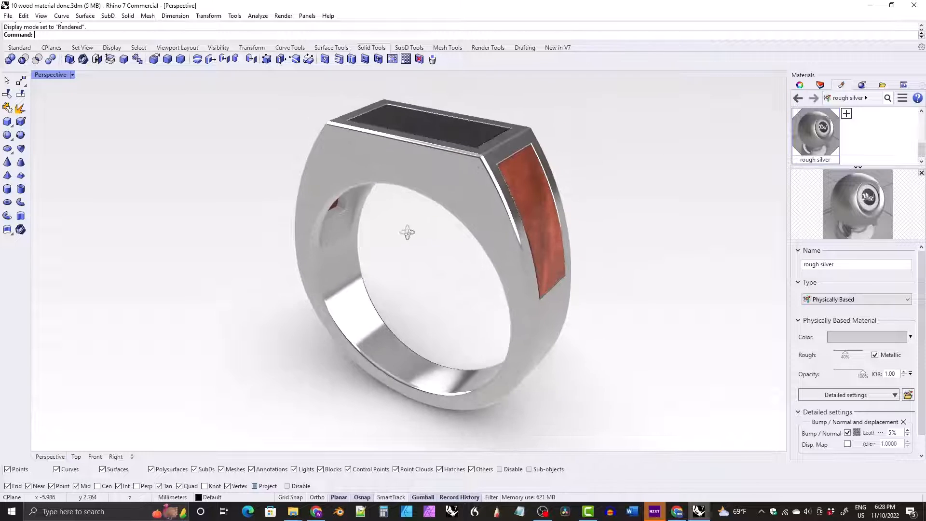
right_drag(408, 271, 434, 266)
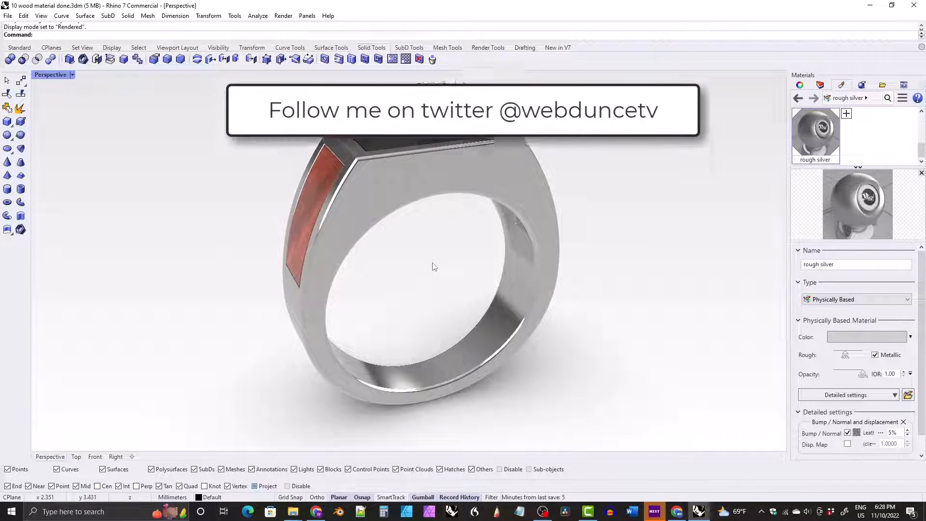